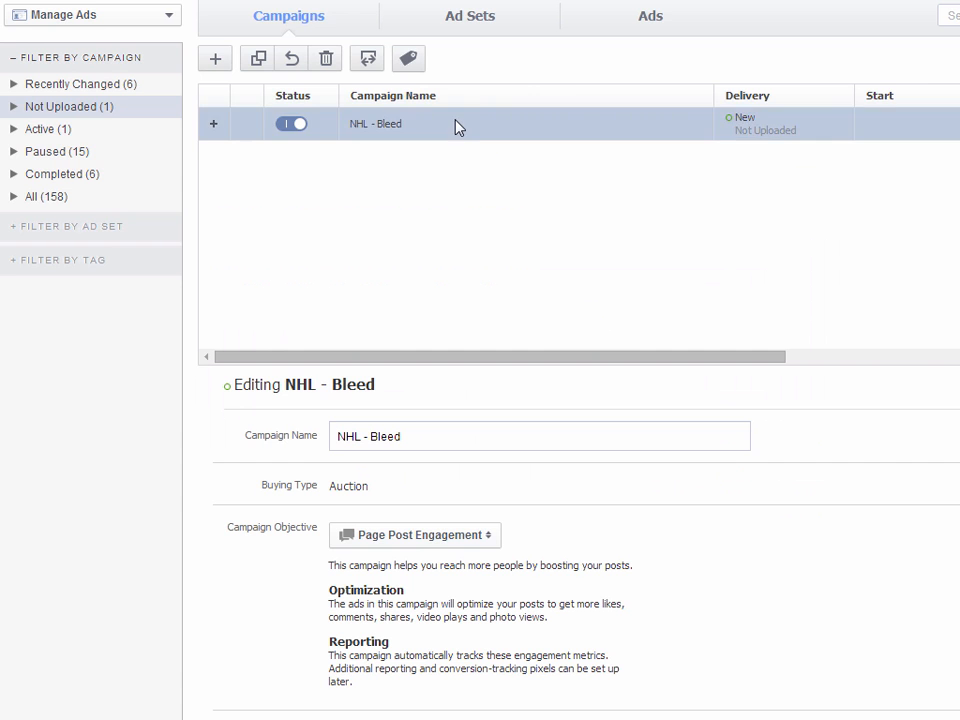
# Start a new ad set under the existing NHL - Bleed campaign and go to its name.
pyautogui.click(488, 20)
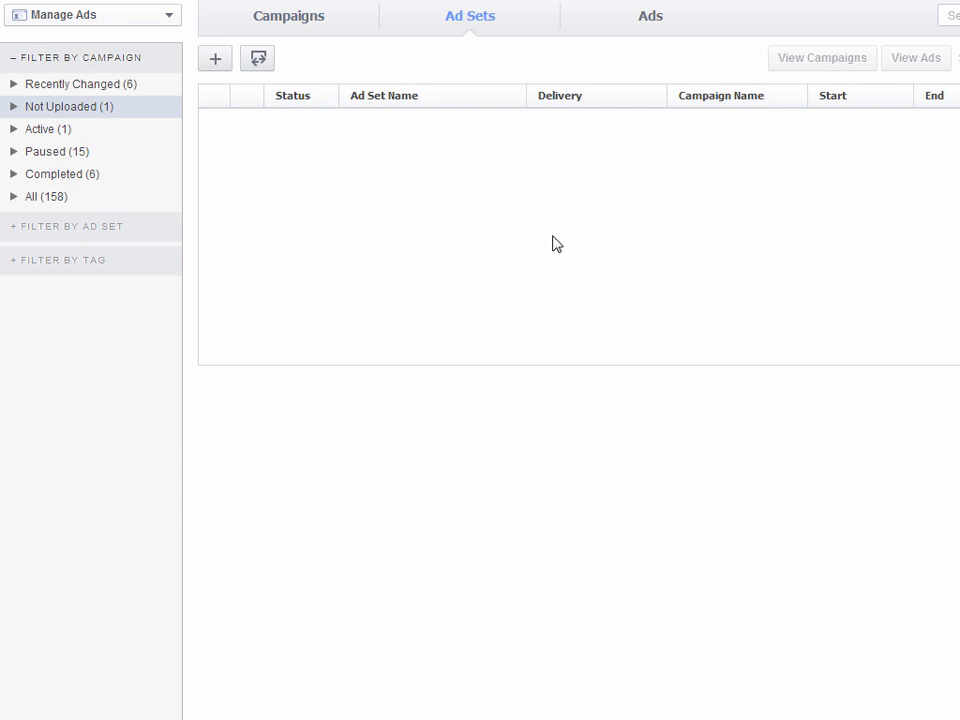
pyautogui.click(217, 60)
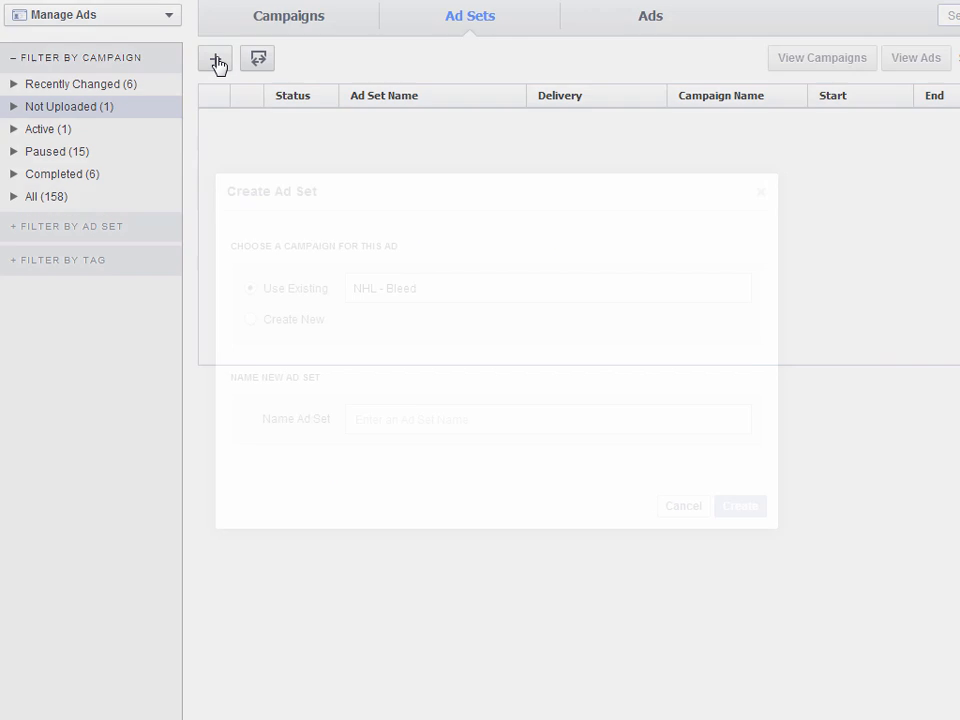
pyautogui.click(448, 419)
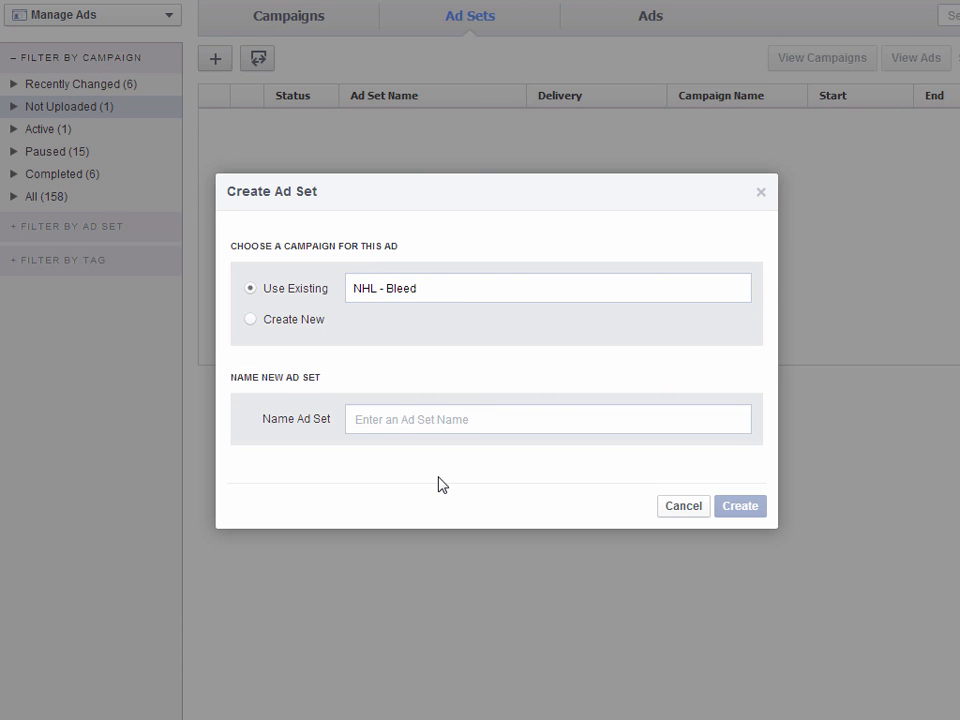
pyautogui.write('black')
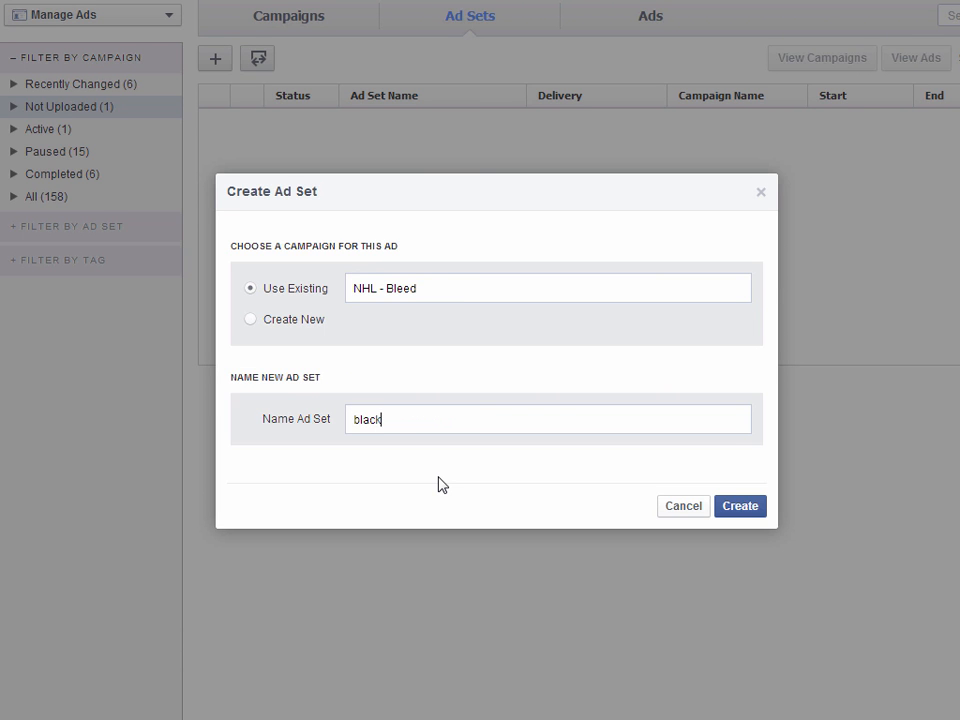
pyautogui.write('hawks')
pyautogui.press('Home')
pyautogui.write('b')
pyautogui.press('End')
pyautogui.write('leed')
pyautogui.press('BackSpace')
pyautogui.press('BackSpace')
pyautogui.press('BackSpace')
pyautogui.press('BackSpace')
pyautogui.press('BackSpace')
pyautogui.press('Left')
pyautogui.press('Left')
pyautogui.press('Left')
pyautogui.press('Left')
pyautogui.press('Left')
pyautogui.write('l')
pyautogui.press('End')
pyautogui.write('eed')
pyautogui.press('BackSpace')
pyautogui.press('BackSpace')
pyautogui.press('BackSpace')
pyautogui.press('BackSpace')
pyautogui.press('BackSpace')
pyautogui.press('BackSpace')
pyautogui.press('BackSpace')
pyautogui.press('BackSpace')
pyautogui.press('BackSpace')
pyautogui.press('BackSpace')
pyautogui.press('BackSpace')
pyautogui.press('BackSpace')
pyautogui.press('BackSpace')
pyautogui.press('BackSpace')
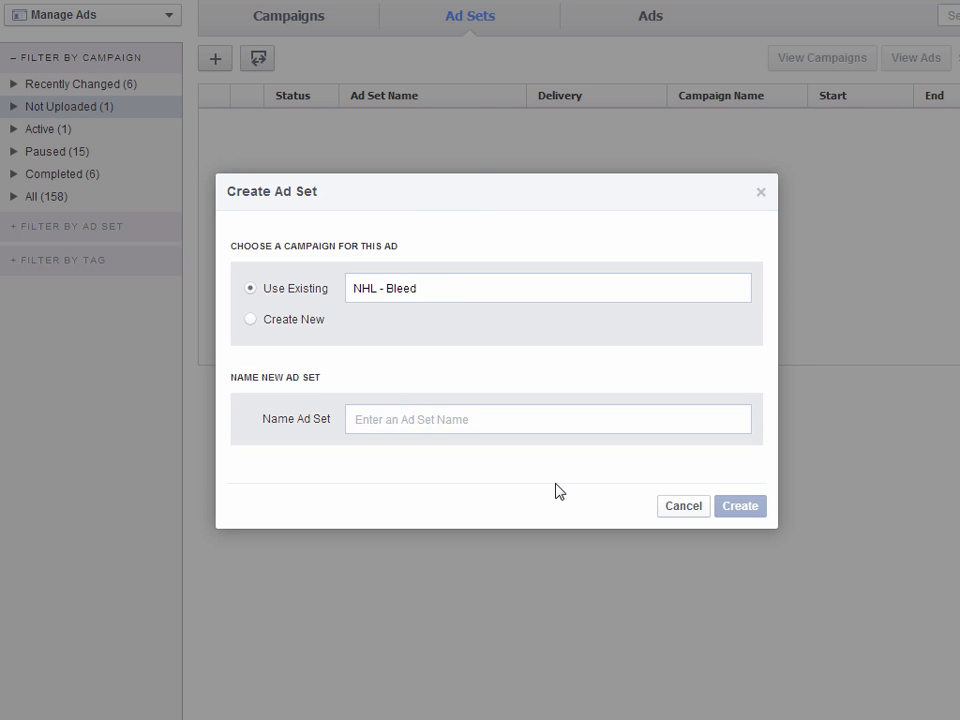
# Name the new ad set bleed-blackhawks and create it.
pyautogui.write('bleed')
pyautogui.write('-bal')
pyautogui.press('BackSpace')
pyautogui.press('BackSpace')
pyautogui.write('lackhawks')
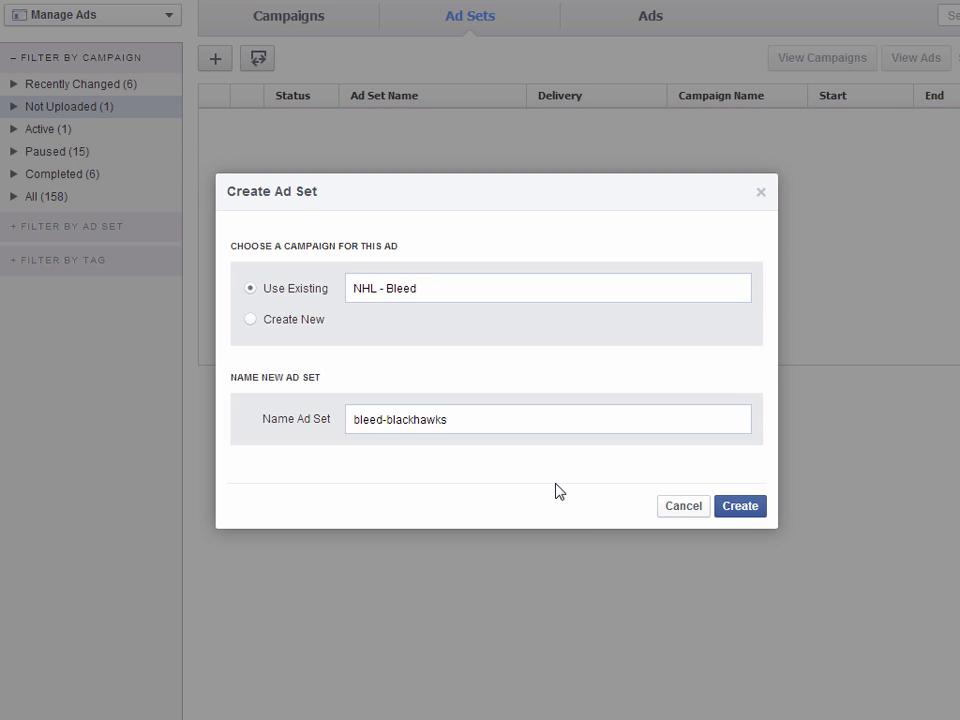
pyautogui.click(742, 511)
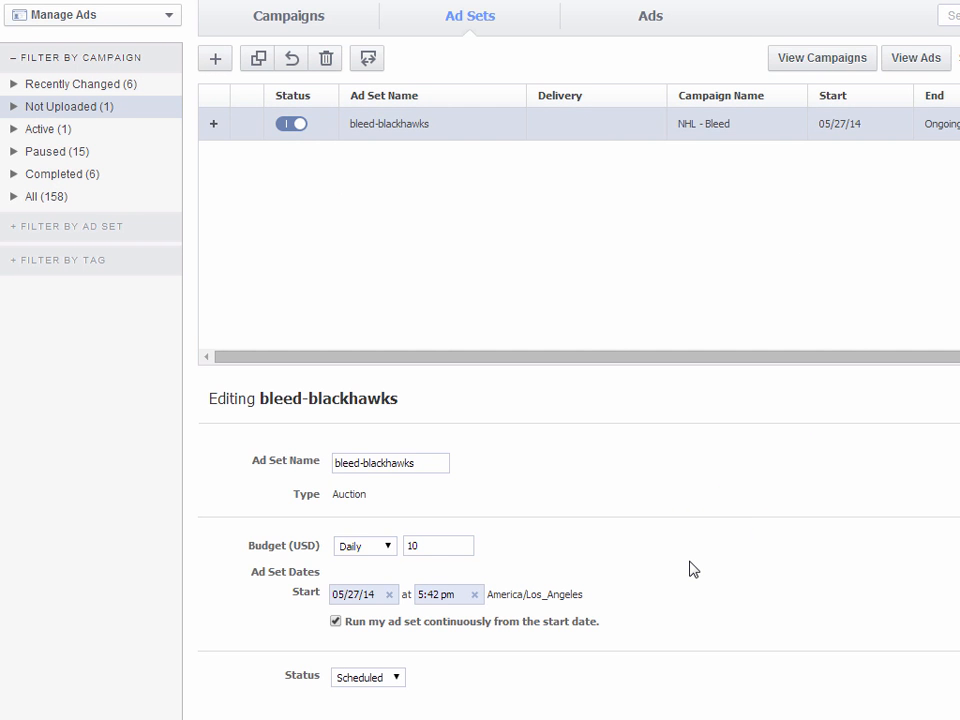
# Set the bleed-blackhawks ad set's daily budget to 25 USD.
pyautogui.click(437, 545)
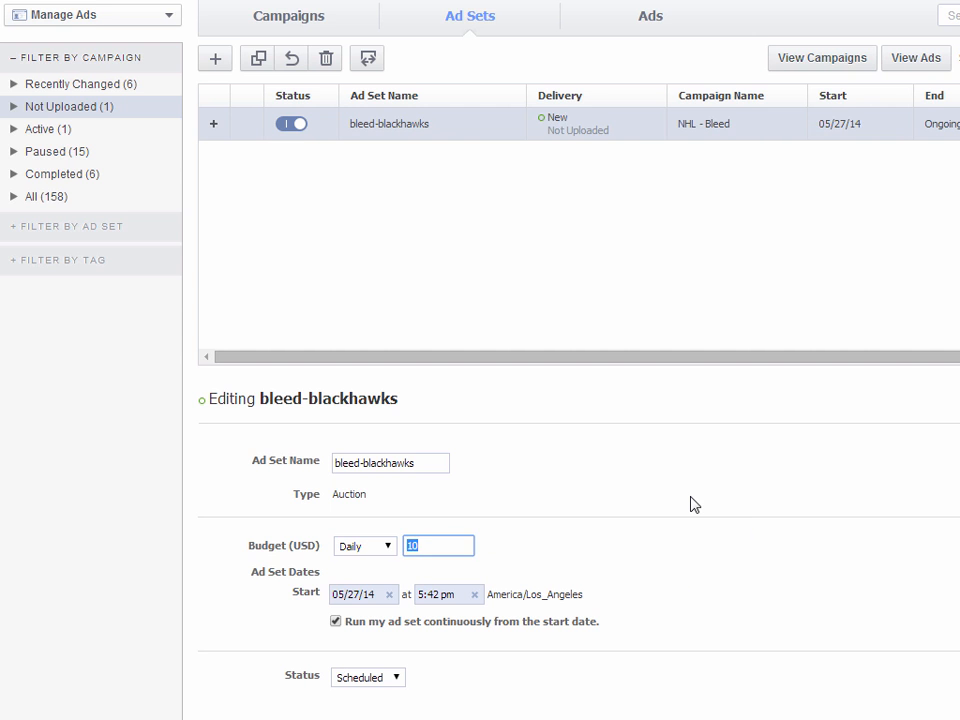
pyautogui.write('25')
pyautogui.click(497, 165)
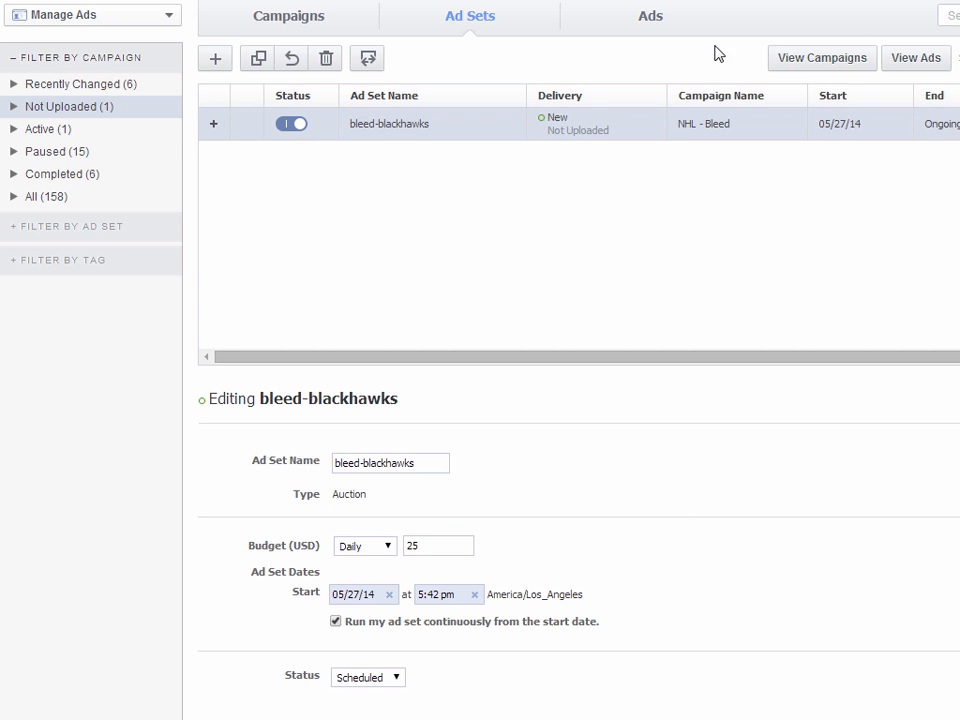
# Create an ad named bleed-hawks-ad in the existing NHL - Bleed campaign and bleed-blackhawks ad set.
pyautogui.click(648, 20)
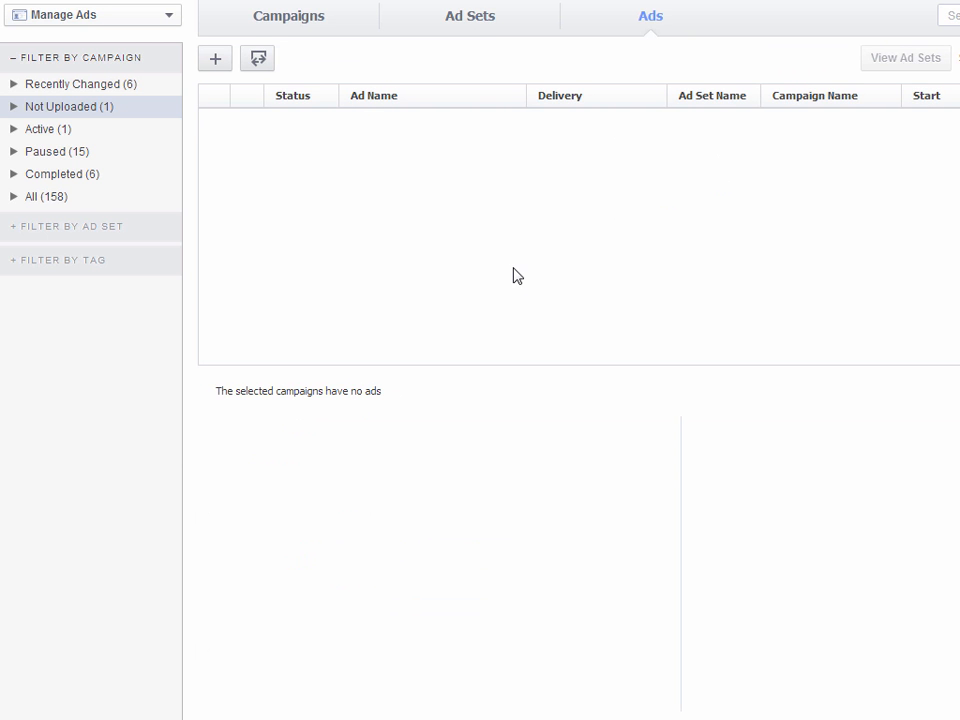
pyautogui.click(217, 62)
pyautogui.click(465, 501)
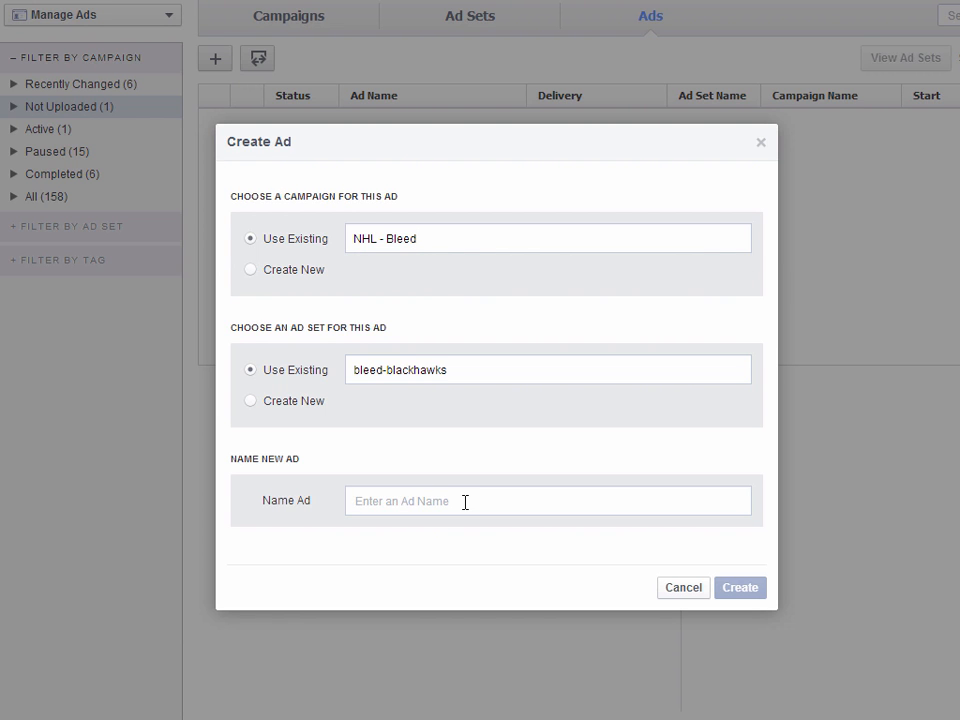
pyautogui.write('bleed')
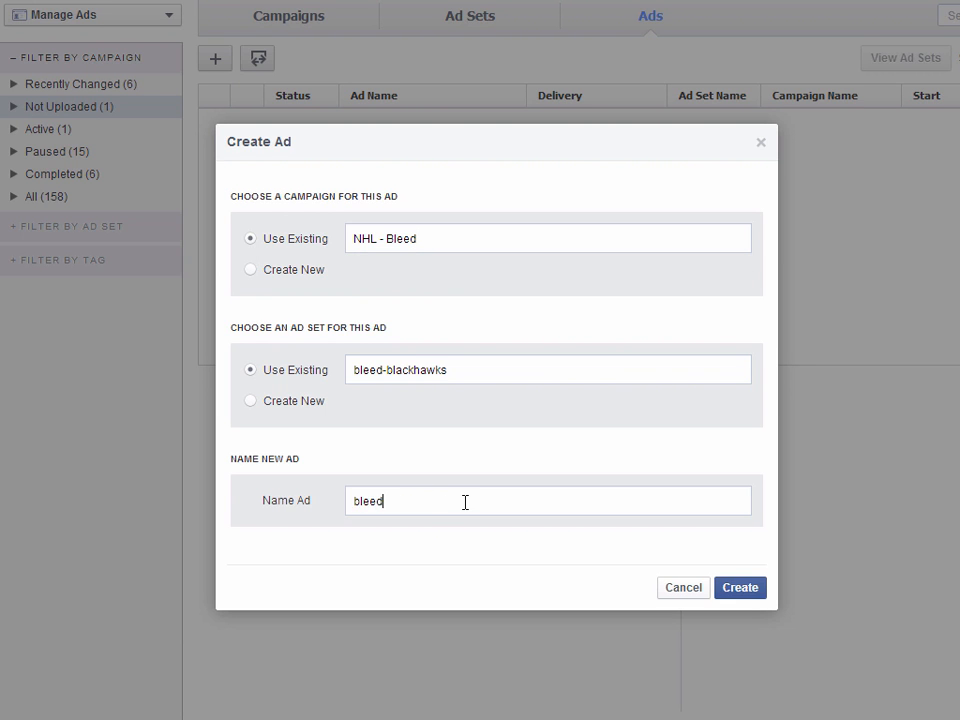
pyautogui.write('-a')
pyautogui.press('BackSpace')
pyautogui.write('blac')
pyautogui.press('BackSpace')
pyautogui.press('BackSpace')
pyautogui.press('BackSpace')
pyautogui.press('BackSpace')
pyautogui.write('hawks-ad')
pyautogui.click(756, 592)
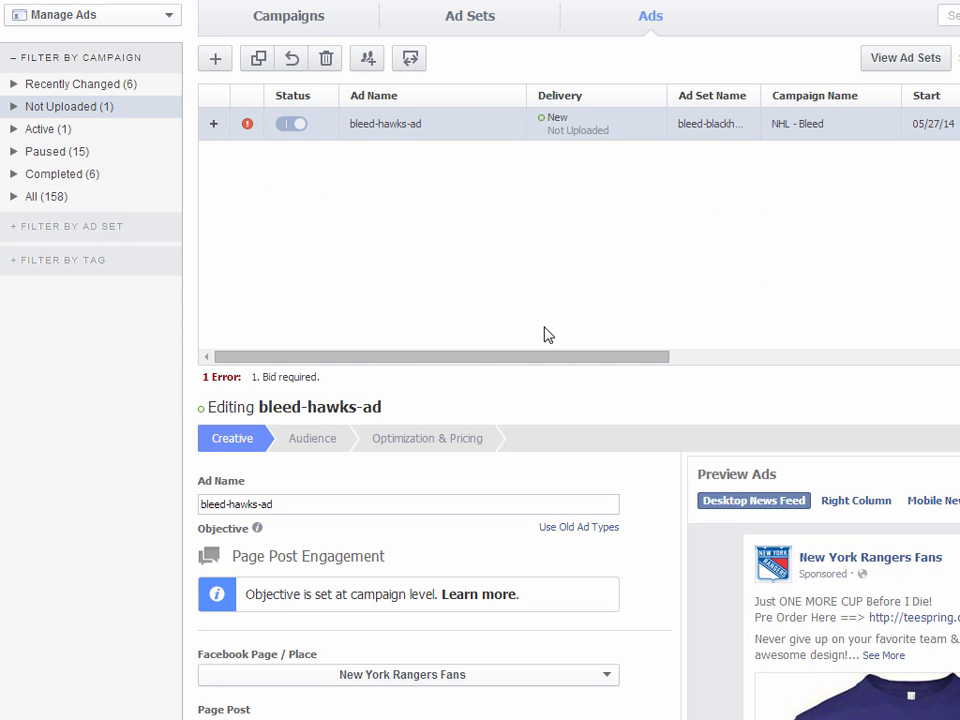
# Set the ad's Facebook page to Blackhawk Fans.
pyautogui.scroll(-3, 677, 633)
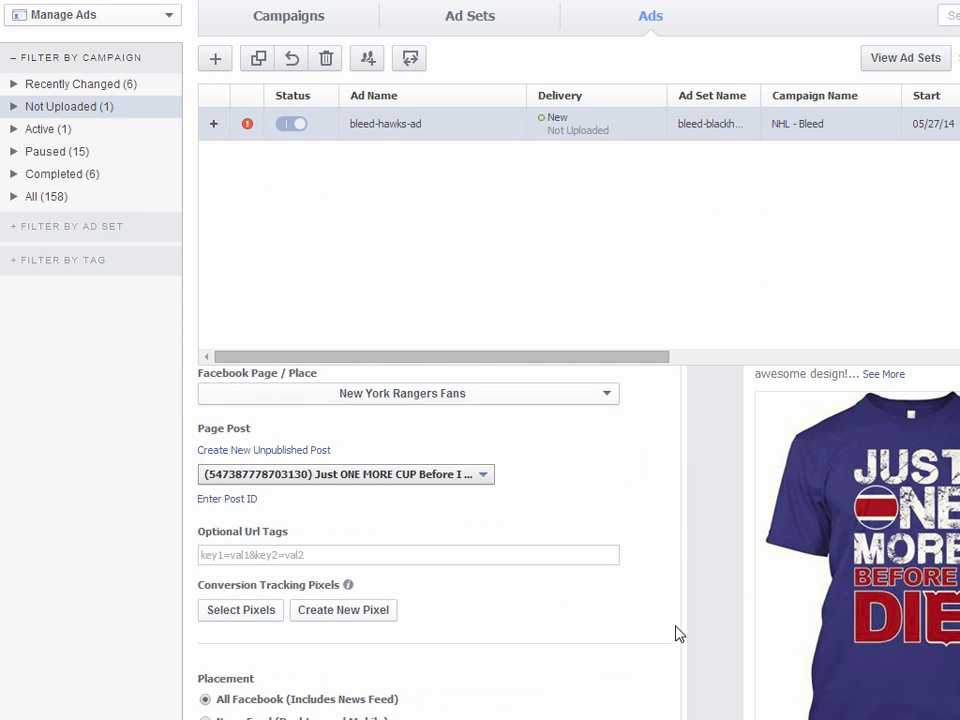
pyautogui.scroll(1, 660, 620)
pyautogui.click(421, 493)
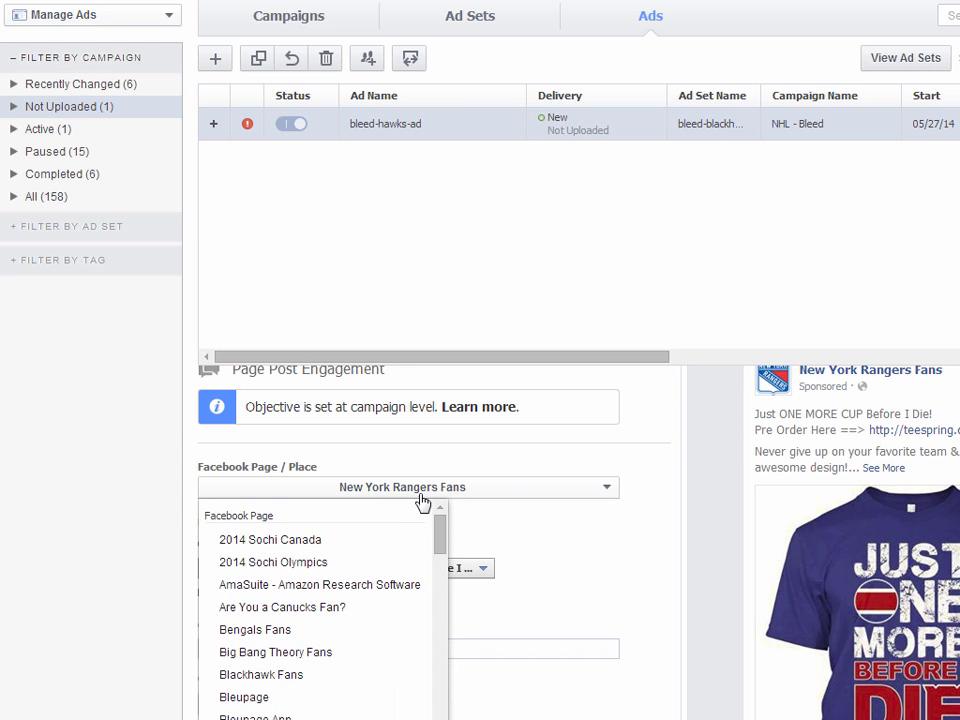
pyautogui.click(300, 672)
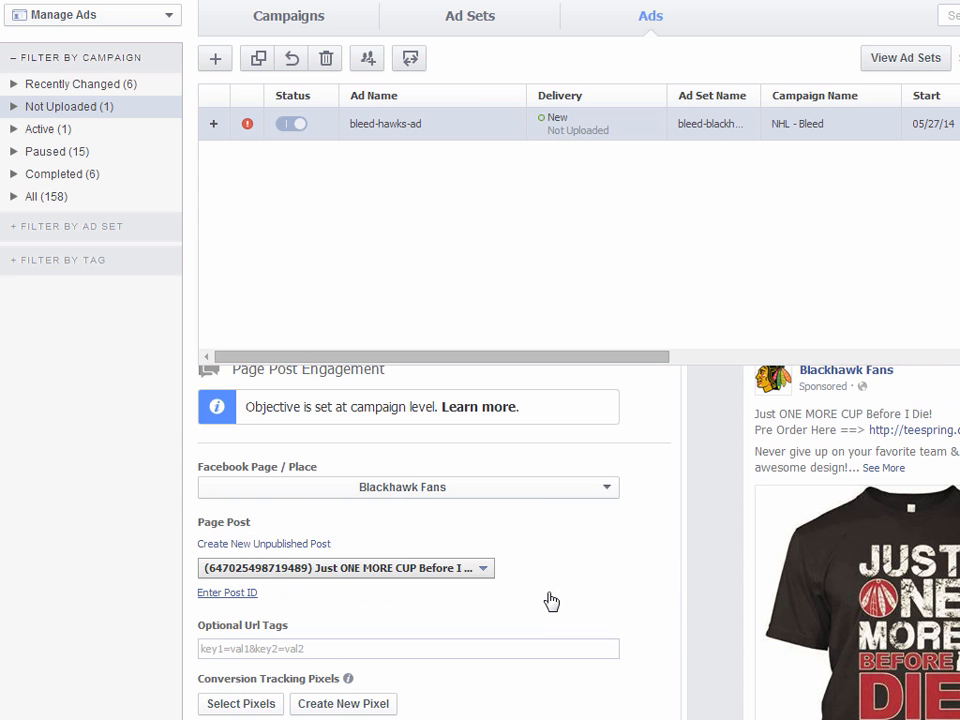
# Choose the "Show off your passion" page post for the ad and set its placement to News Feed (Desktop and Mobile).
pyautogui.hscroll(2, 579, 542)
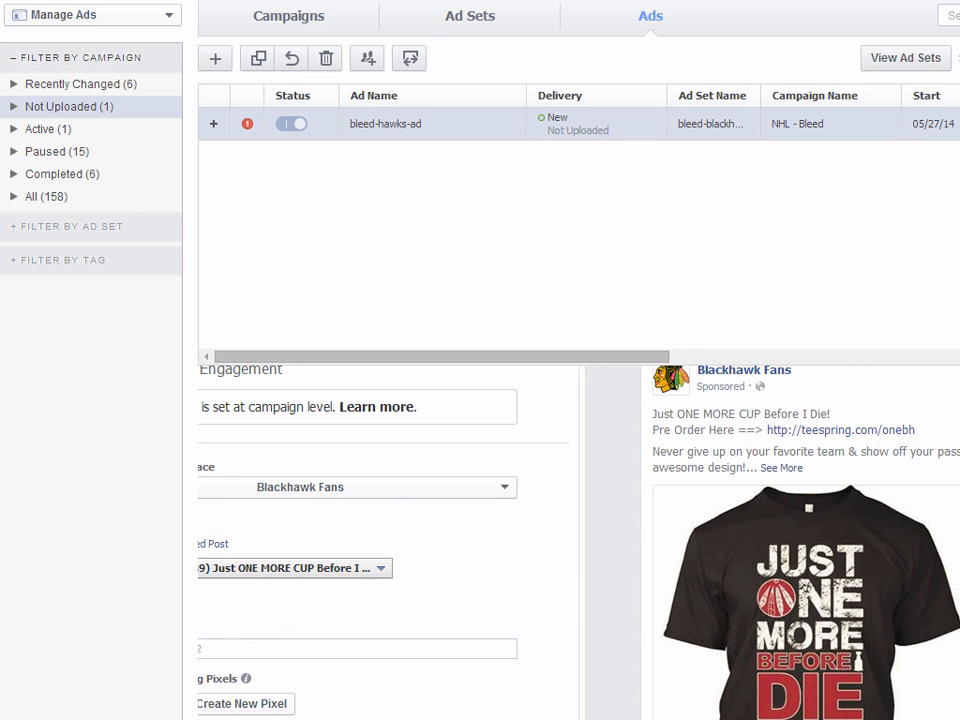
pyautogui.hscroll(-2, 452, 671)
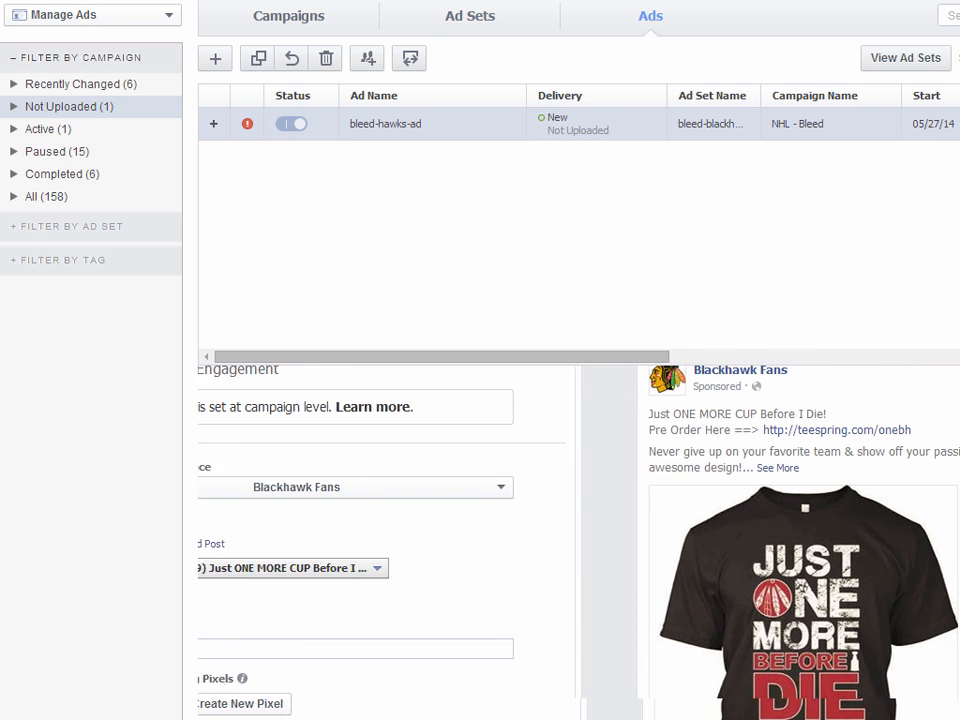
pyautogui.click(433, 572)
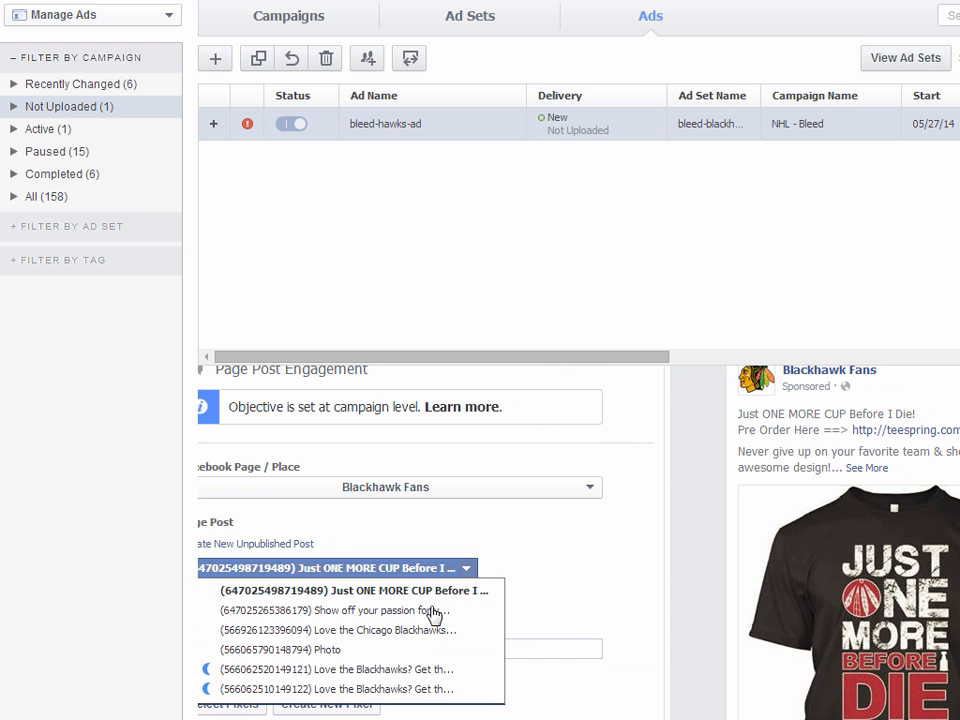
pyautogui.click(418, 610)
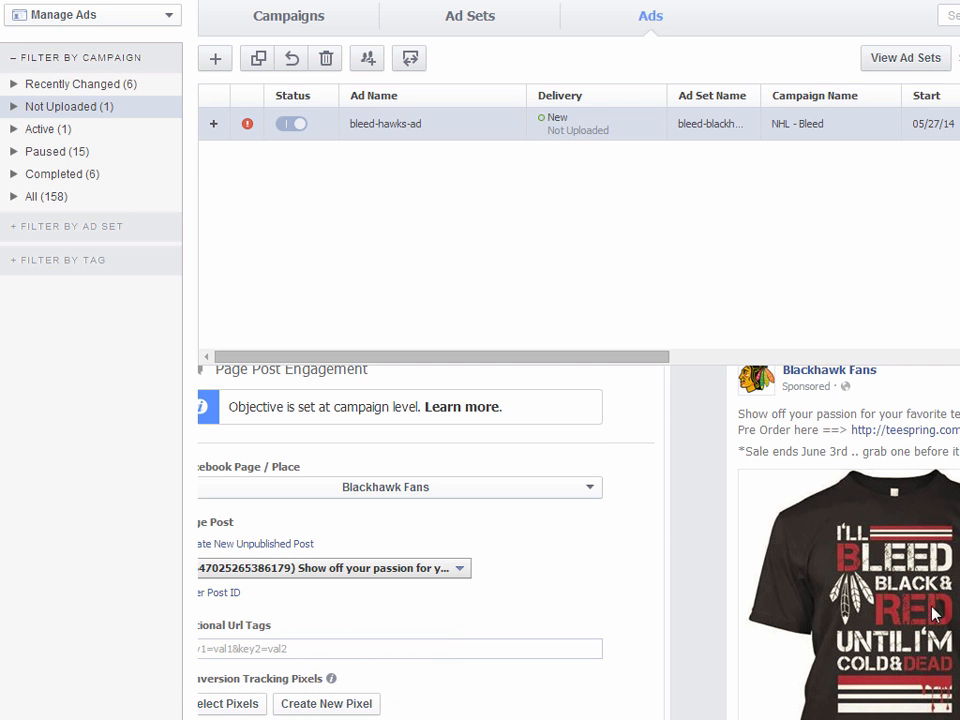
pyautogui.scroll(-3, 617, 566)
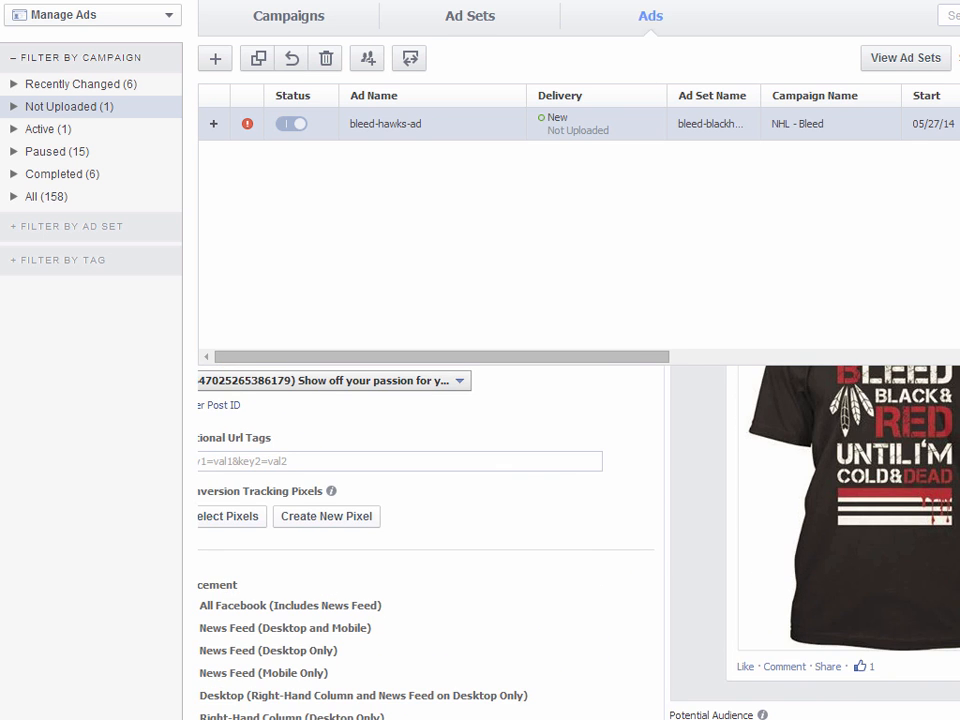
pyautogui.click(205, 630)
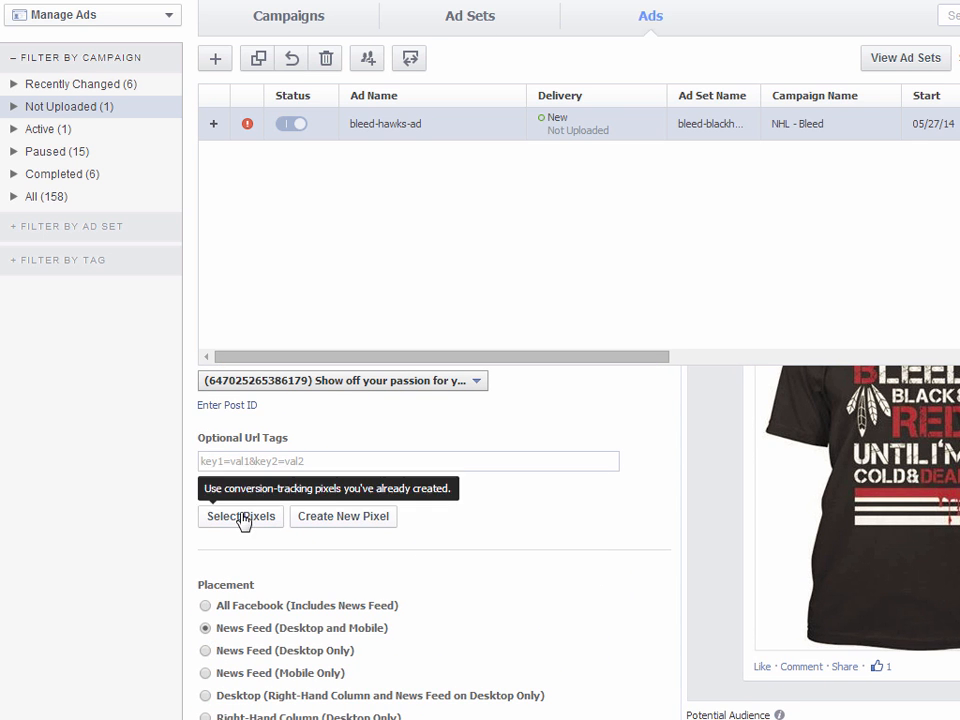
# Search the conversion-tracking pixels for "black" and "bleed", and look through the full list for a matching Blackhawks pixel.
pyautogui.click(242, 519)
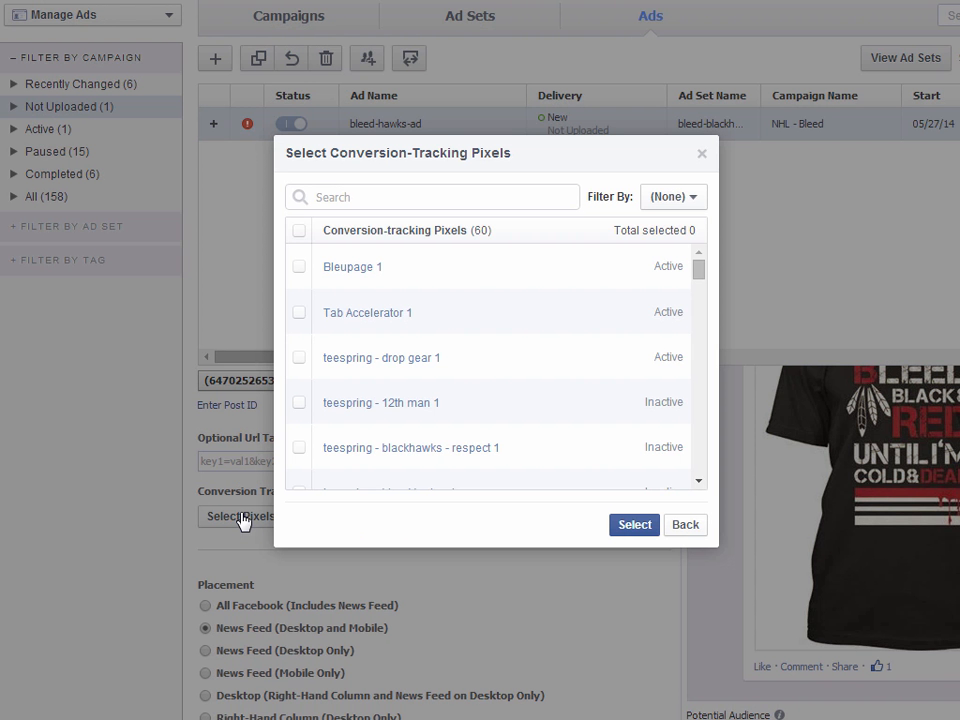
pyautogui.click(448, 204)
pyautogui.write('black')
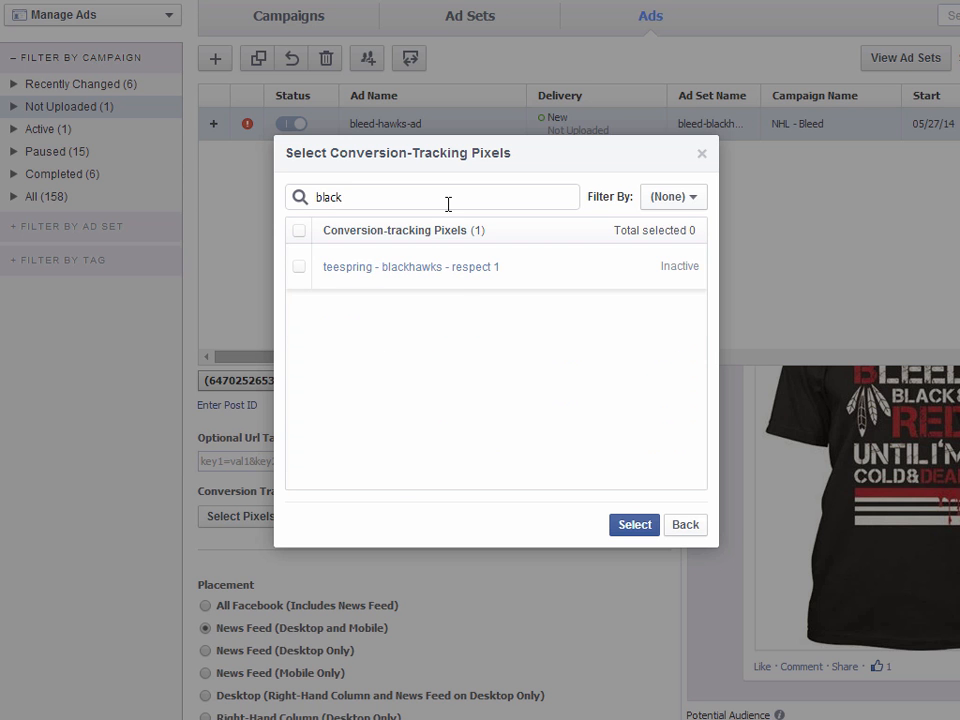
pyautogui.press('BackSpace')
pyautogui.press('BackSpace')
pyautogui.press('BackSpace')
pyautogui.press('BackSpace')
pyautogui.press('BackSpace')
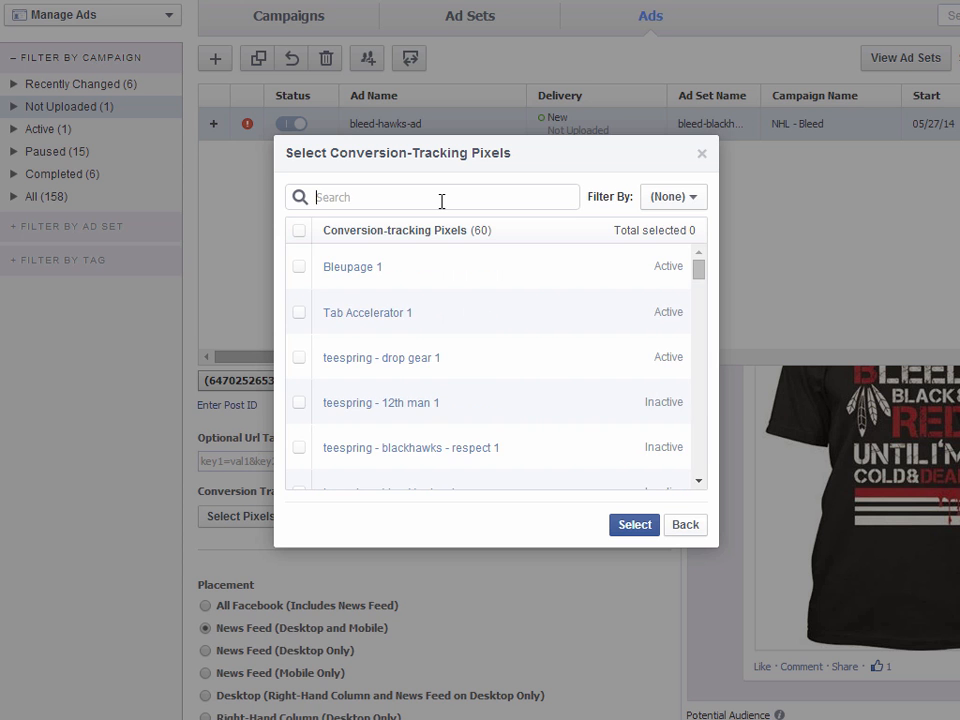
pyautogui.write('bleed')
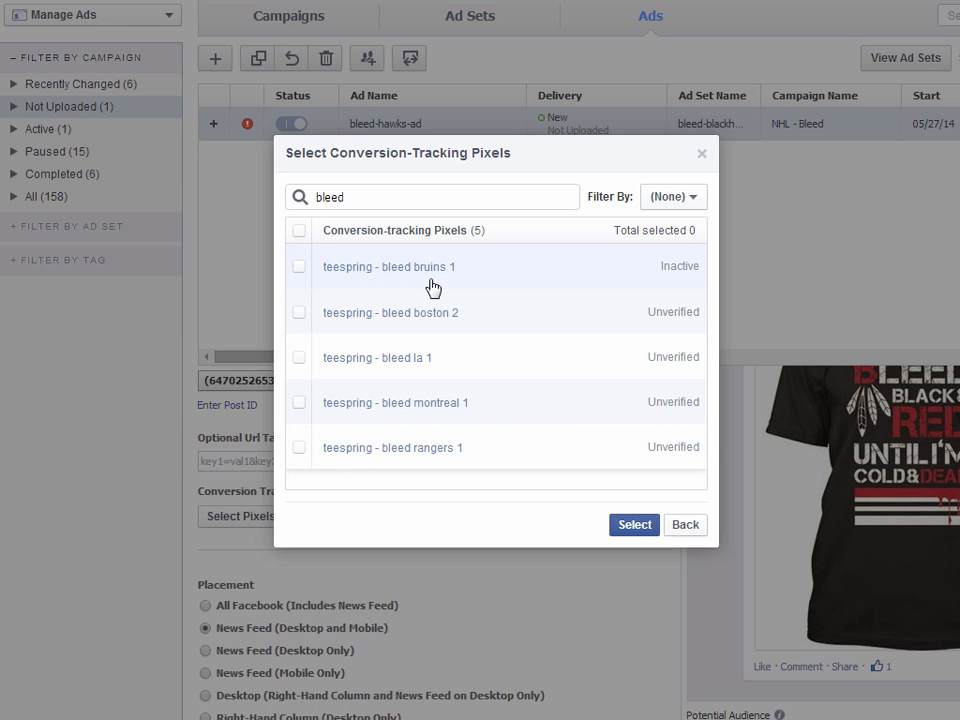
pyautogui.doubleClick(380, 206)
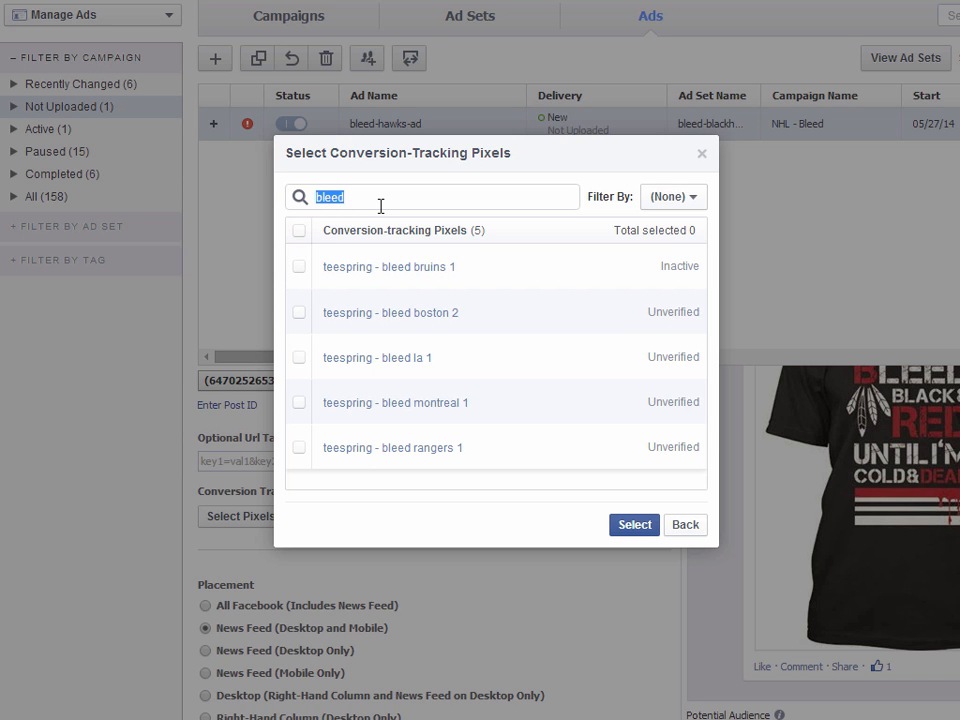
pyautogui.press('BackSpace')
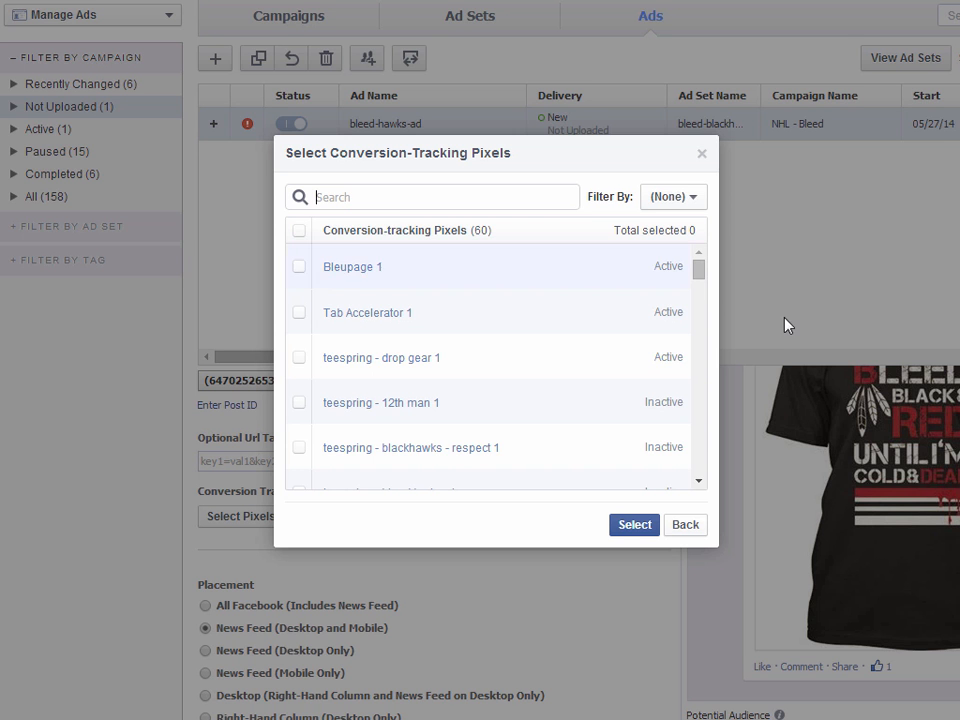
pyautogui.moveTo(698, 269); pyautogui.dragTo(690, 477)
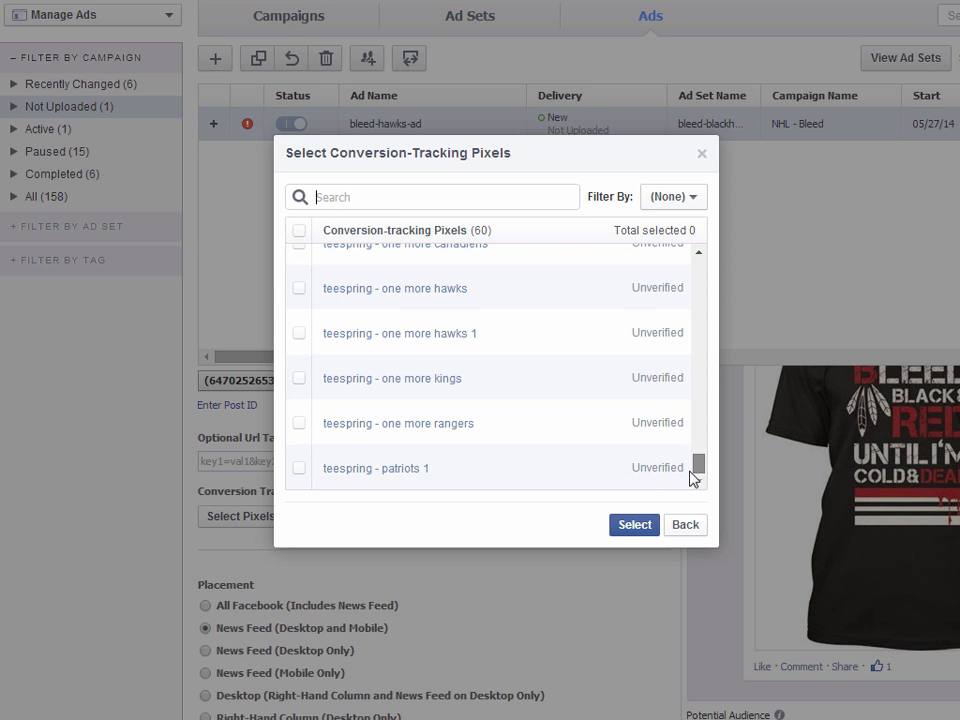
pyautogui.moveTo(696, 463); pyautogui.dragTo(726, 231)
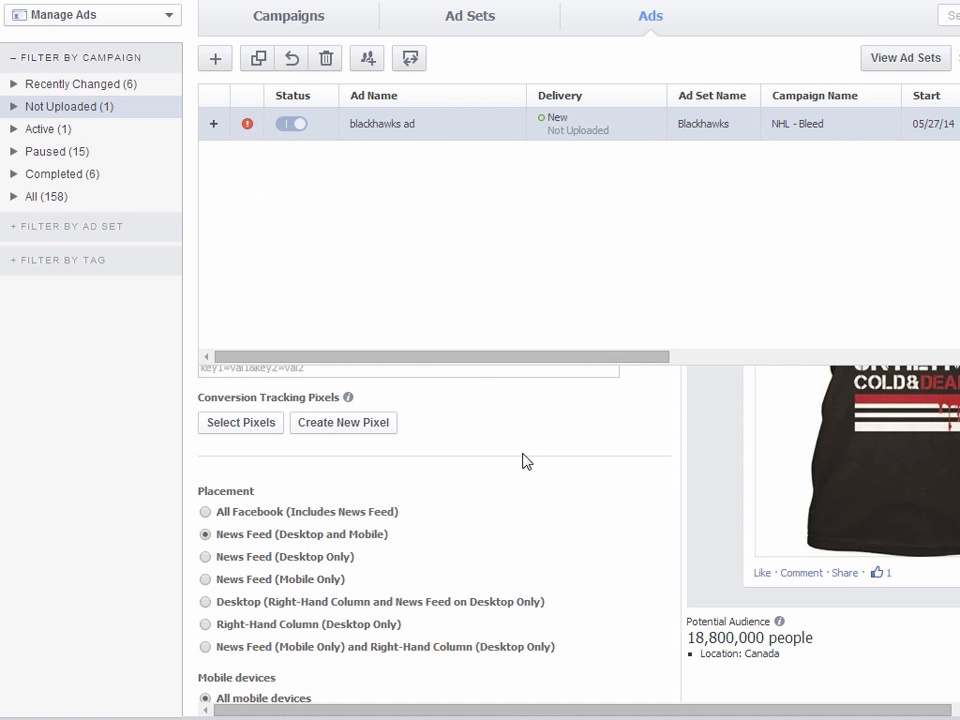
# Search the conversion-tracking pixels for "hawks" and assign the "teespring - bleed hawks" pixel to the ad.
pyautogui.scroll(1, 523, 461)
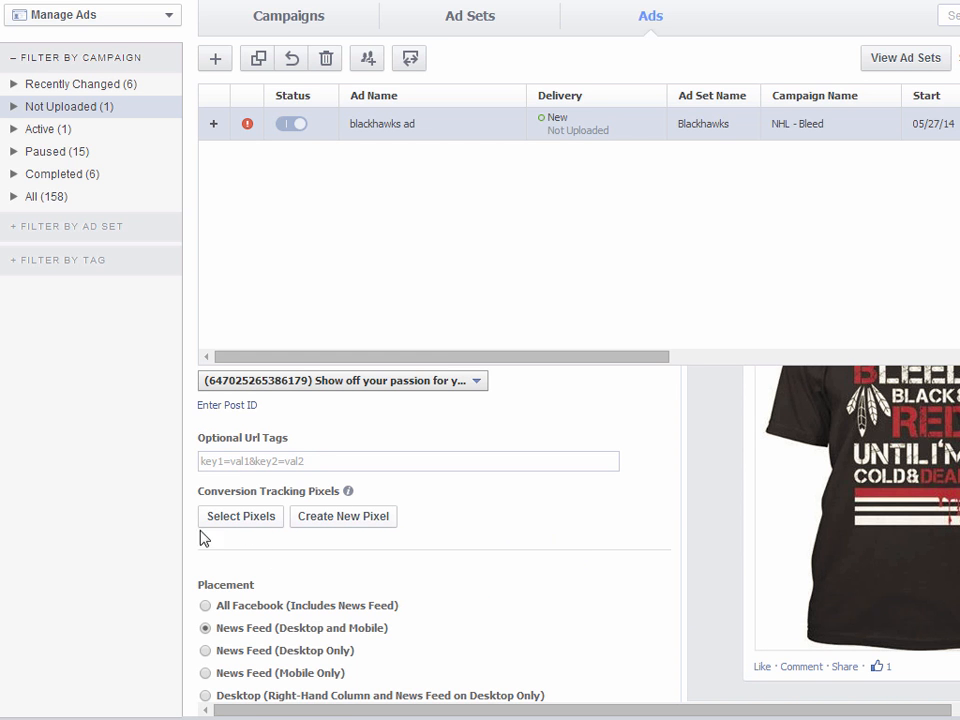
pyautogui.click(232, 520)
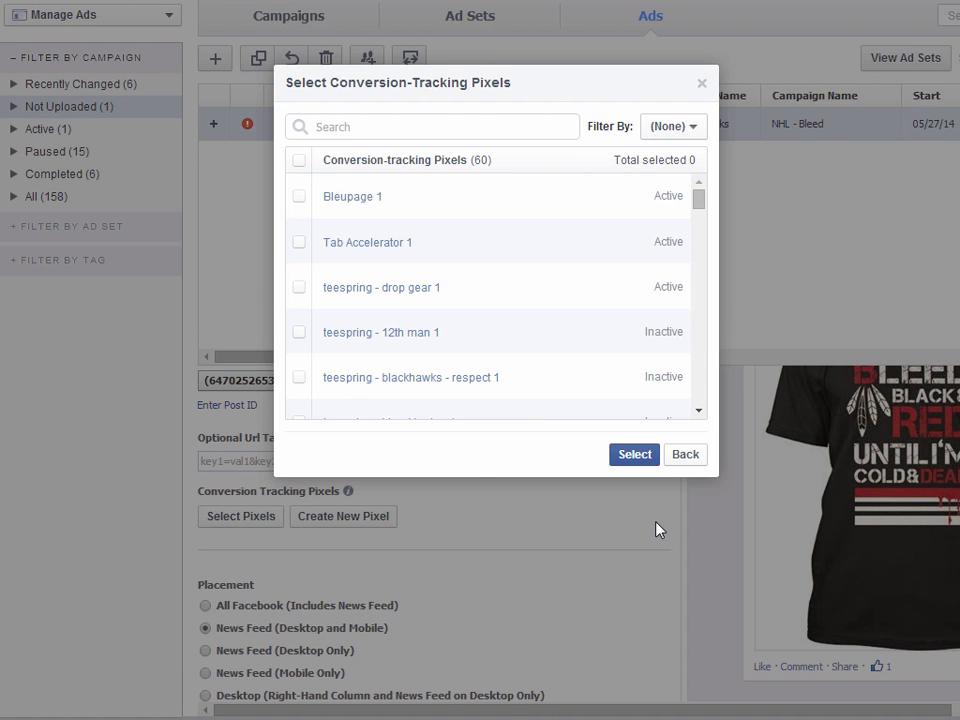
pyautogui.click(420, 125)
pyautogui.write('hawks')
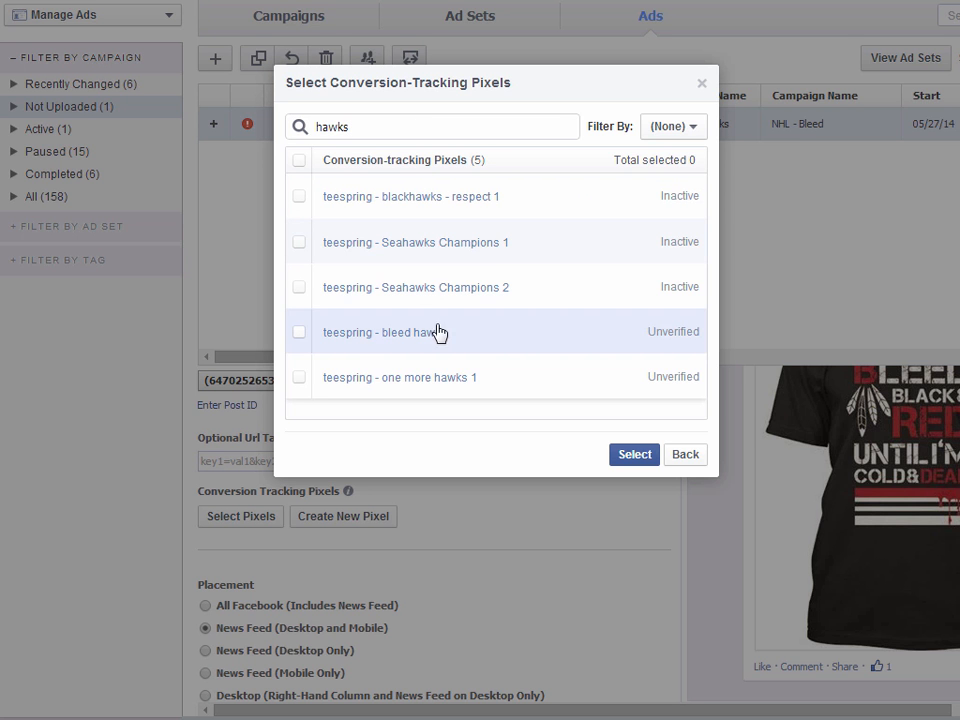
pyautogui.click(395, 345)
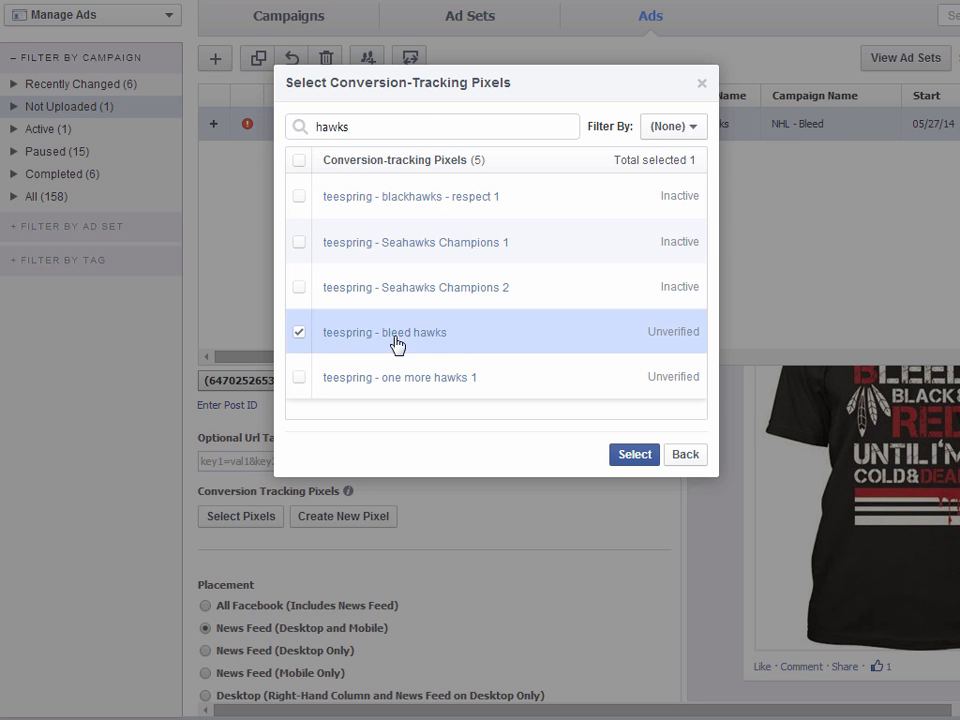
pyautogui.click(634, 455)
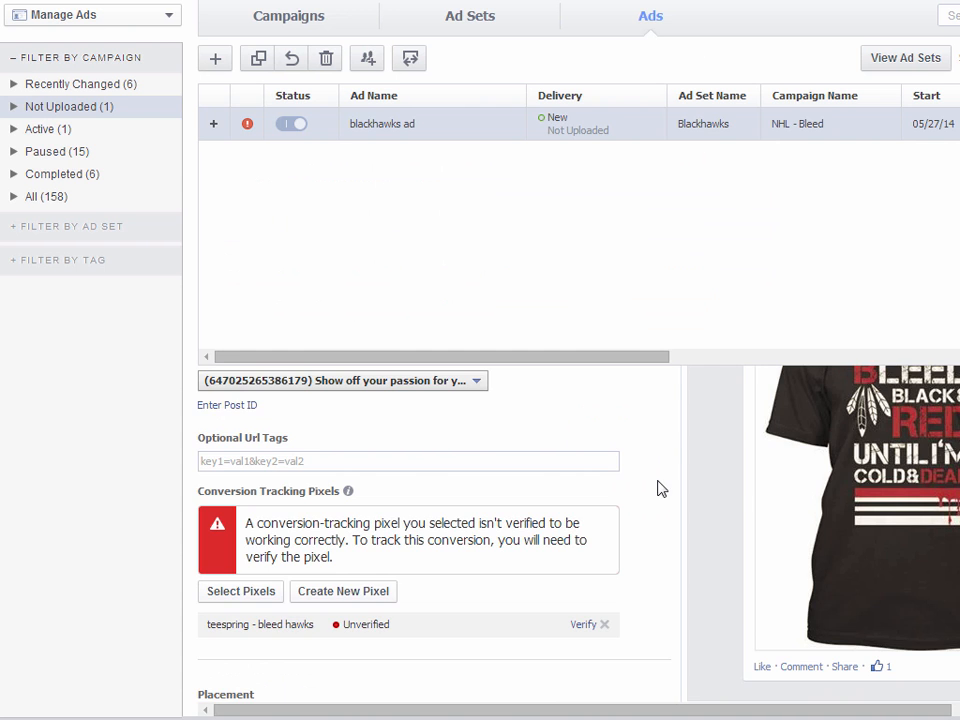
pyautogui.scroll(-5, 650, 510)
pyautogui.scroll(5, 645, 514)
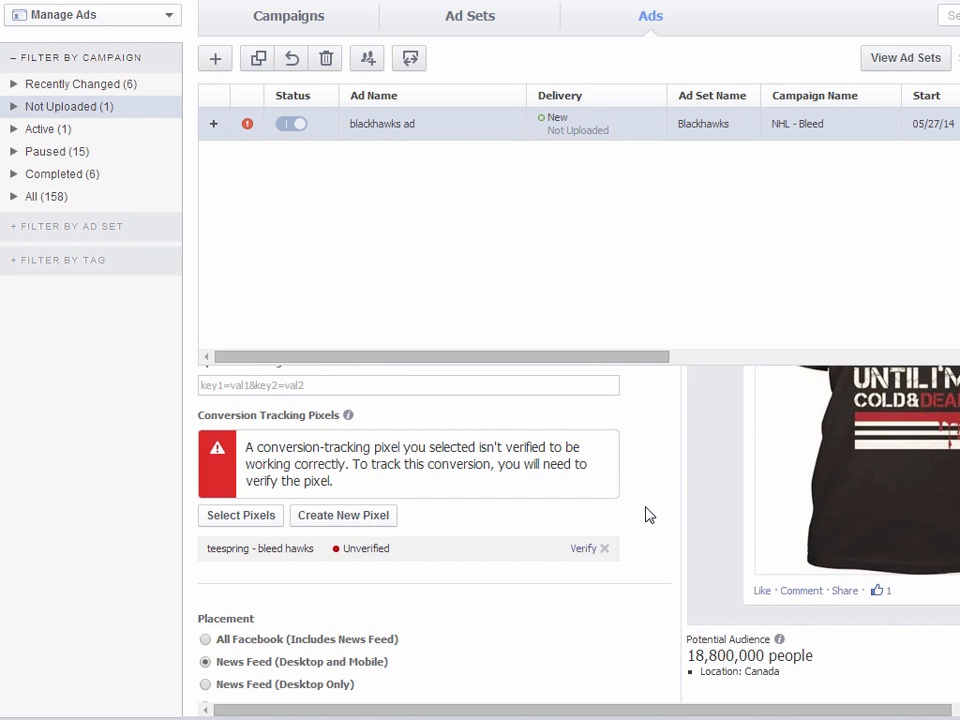
pyautogui.click(311, 574)
pyautogui.scroll(1, 641, 543)
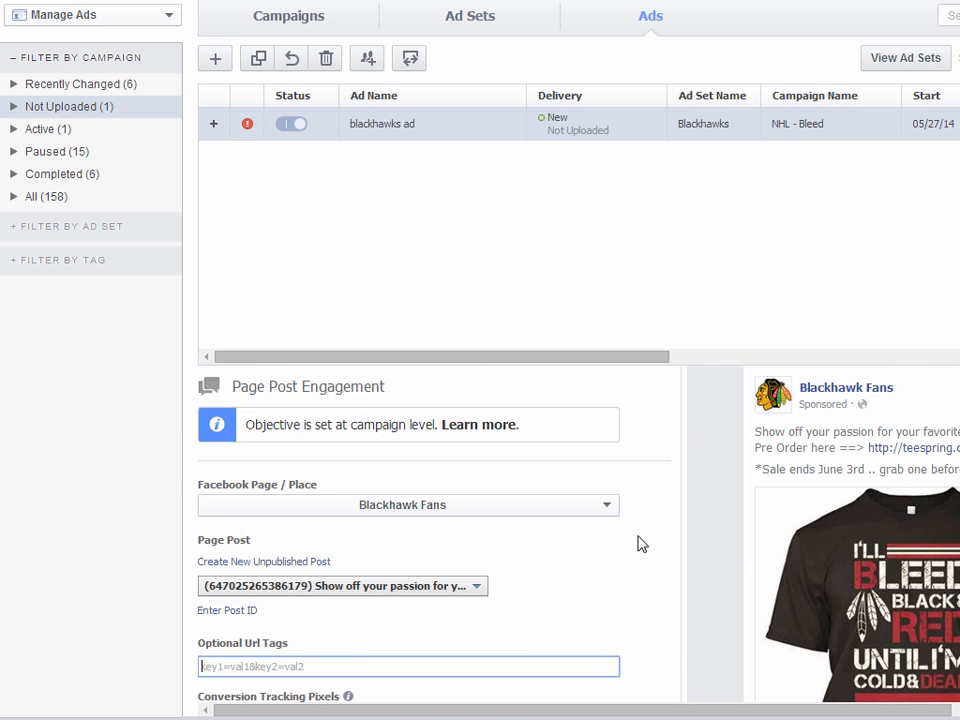
pyautogui.scroll(1, 638, 542)
pyautogui.scroll(-2, 632, 490)
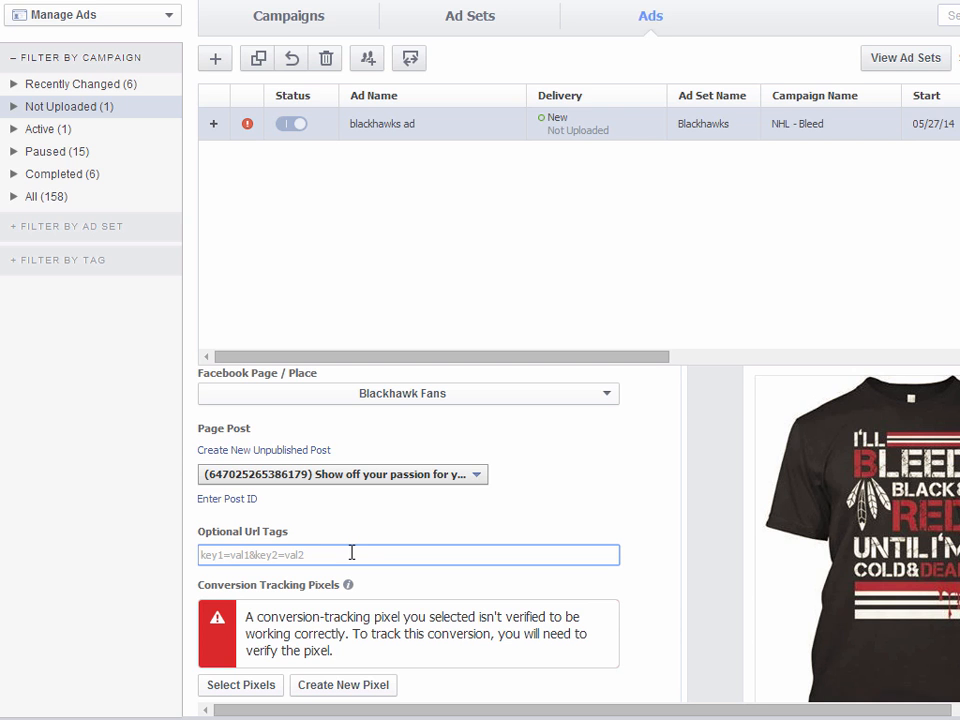
pyautogui.write('fb=ad')
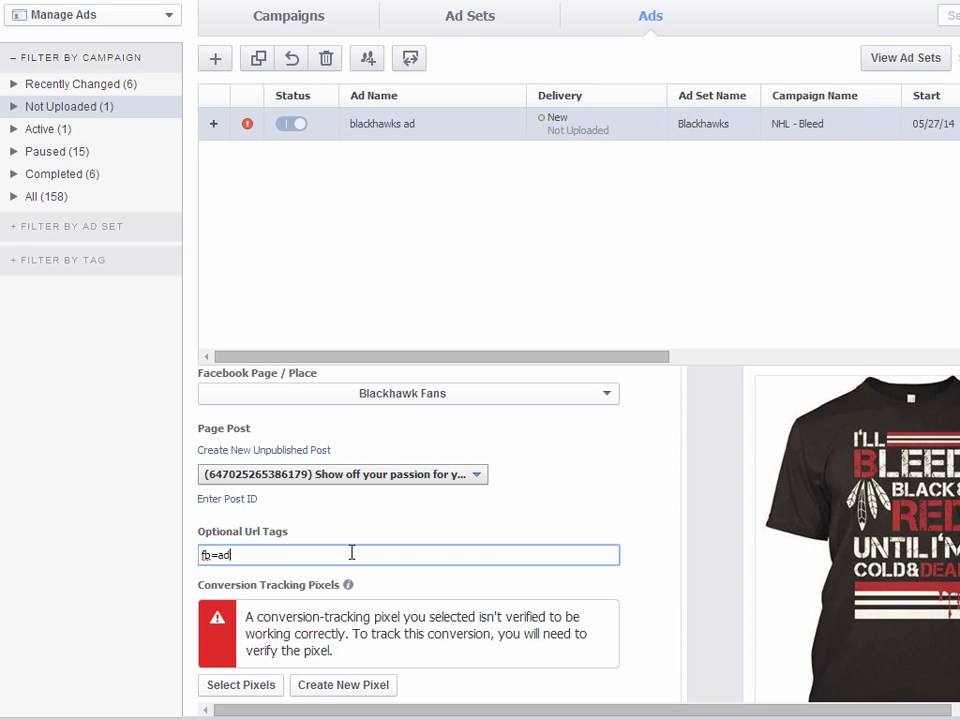
pyautogui.write('1')
pyautogui.press('BackSpace')
pyautogui.press('BackSpace')
pyautogui.press('BackSpace')
pyautogui.press('BackSpace')
pyautogui.press('BackSpace')
pyautogui.press('BackSpace')
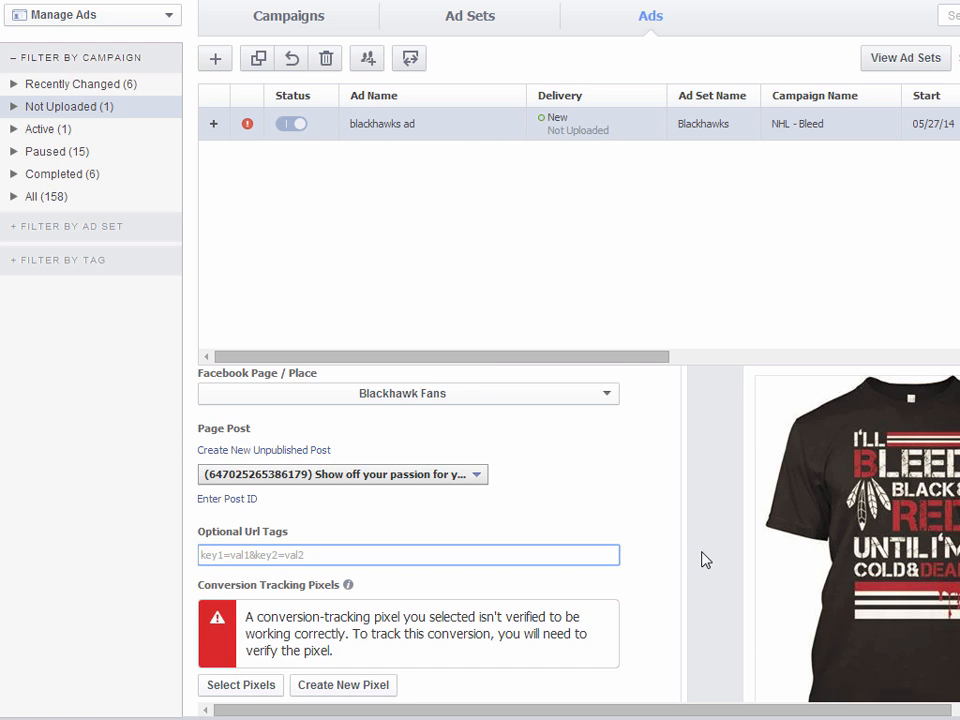
# Set the ad's optional URL tags to fb=a1.
pyautogui.scroll(-3, 703, 559)
pyautogui.scroll(2, 570, 543)
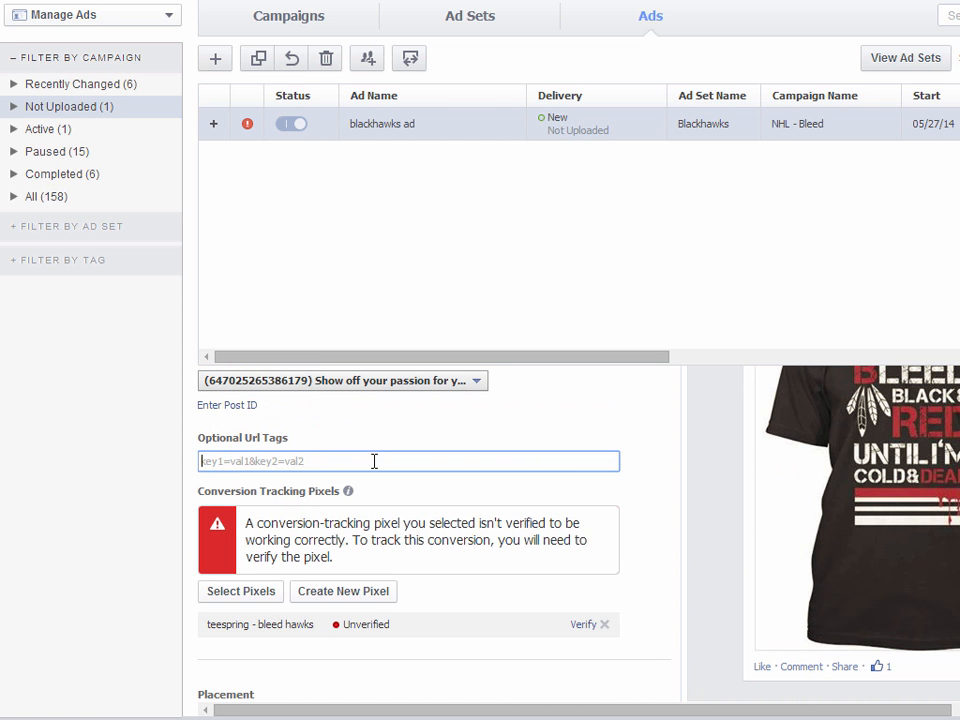
pyautogui.write('fb=ad')
pyautogui.press('BackSpace')
pyautogui.write('1')
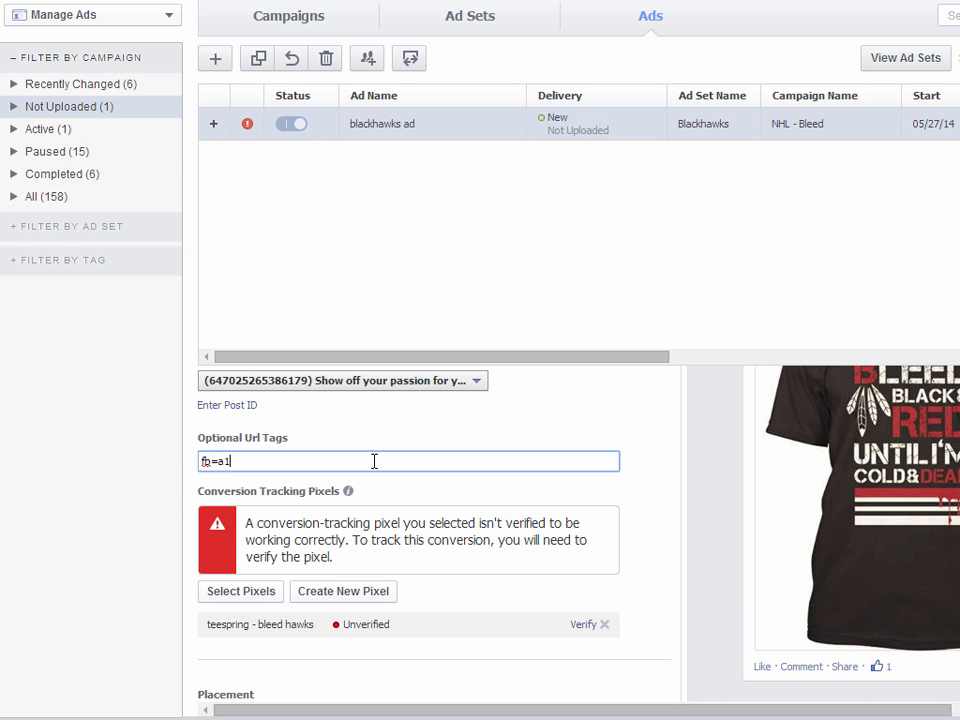
pyautogui.tripleClick(271, 461)
pyautogui.click(633, 462)
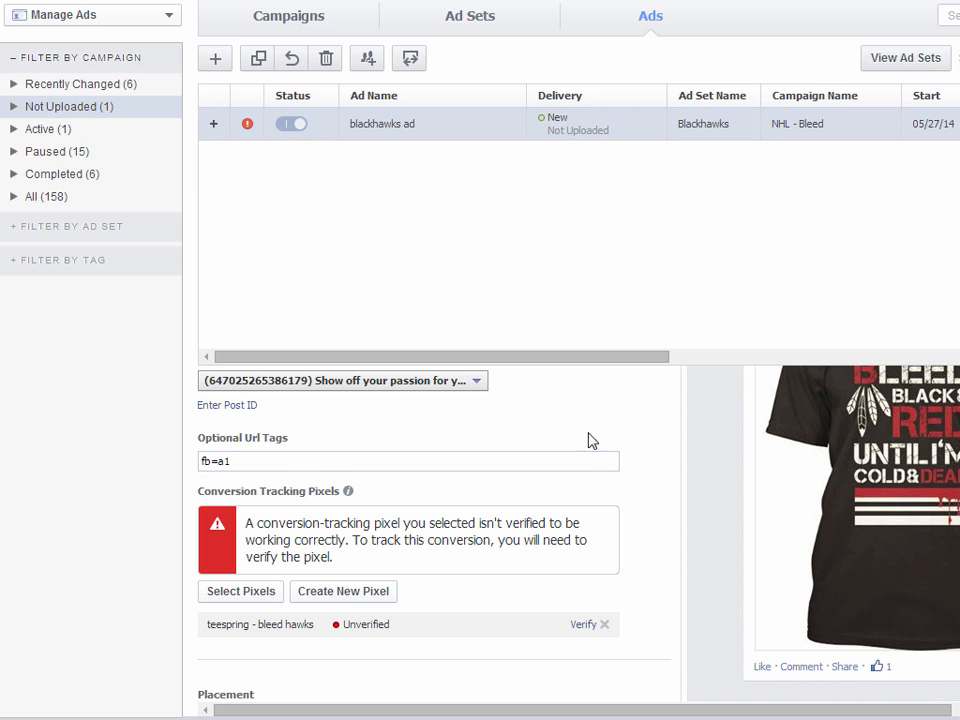
# Open the ad's audience settings and replace Canada with the United States as the target location.
pyautogui.scroll(-1, 610, 541)
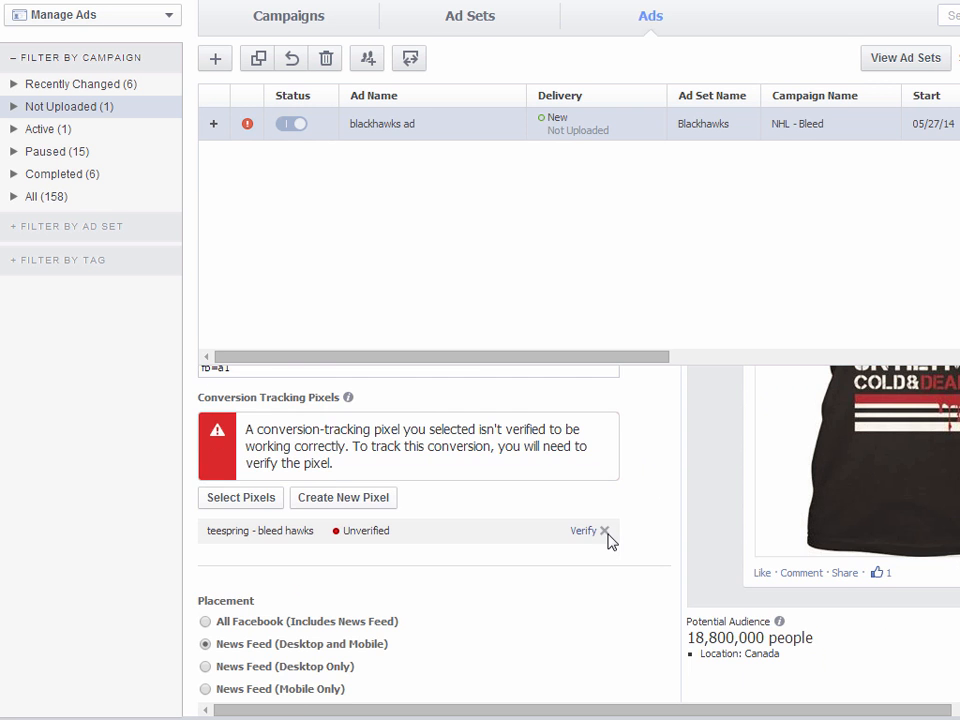
pyautogui.scroll(-4, 610, 541)
pyautogui.scroll(15, 610, 541)
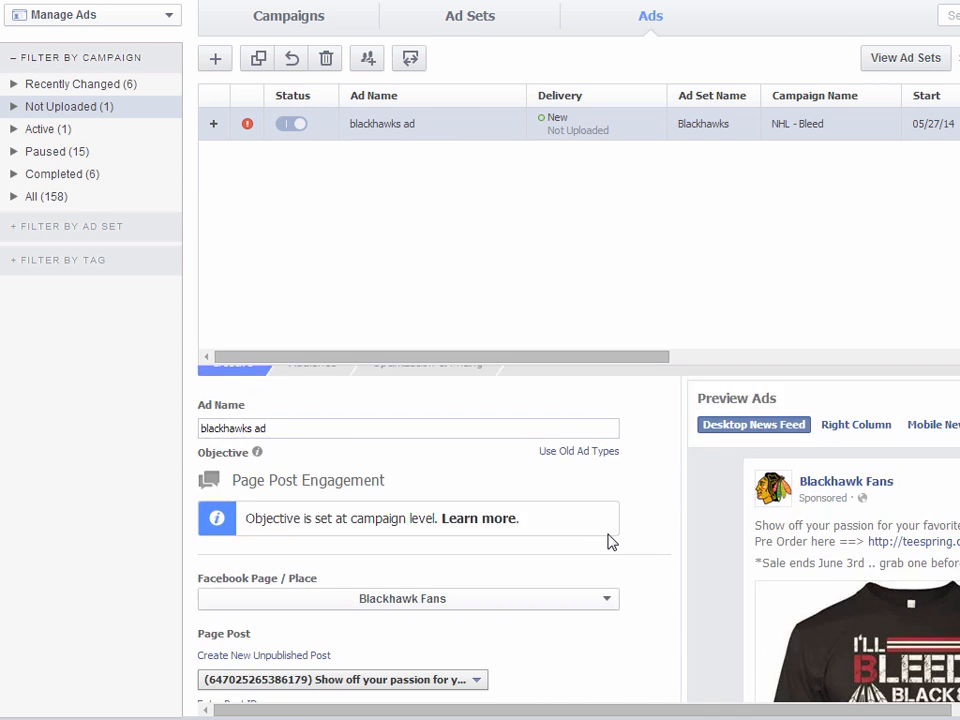
pyautogui.scroll(1, 610, 541)
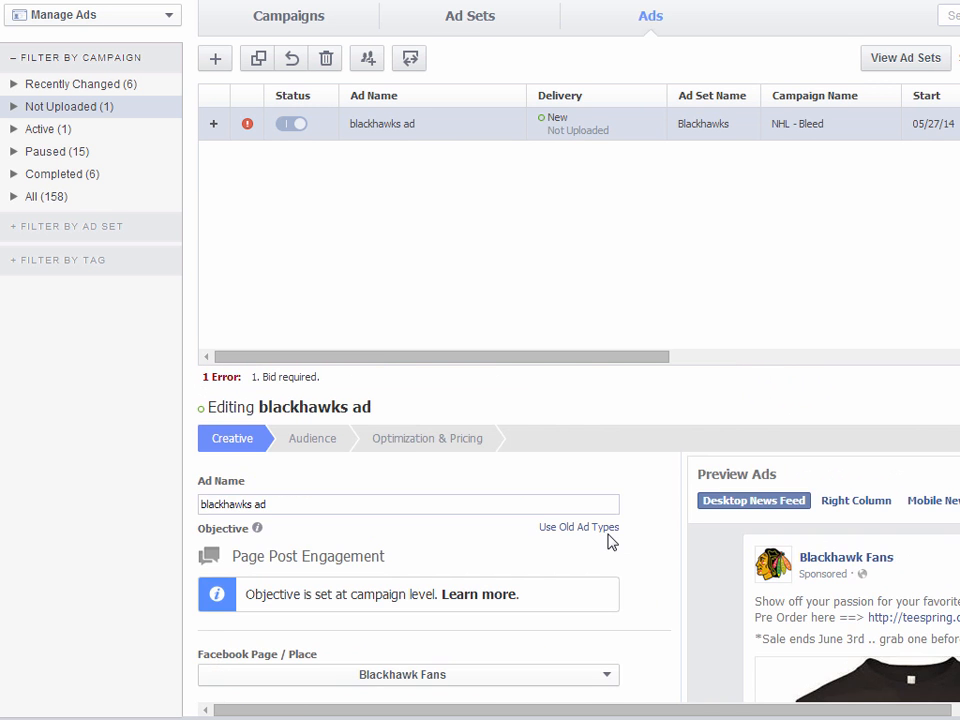
pyautogui.click(318, 440)
pyautogui.moveTo(784, 360); pyautogui.dragTo(784, 206)
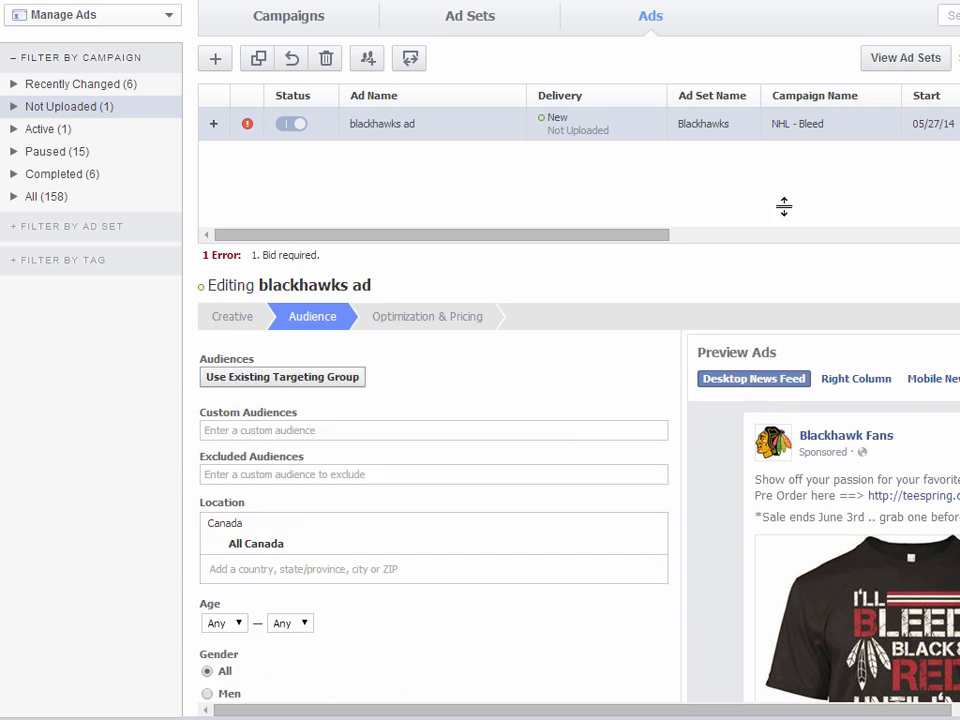
pyautogui.scroll(-1, 521, 551)
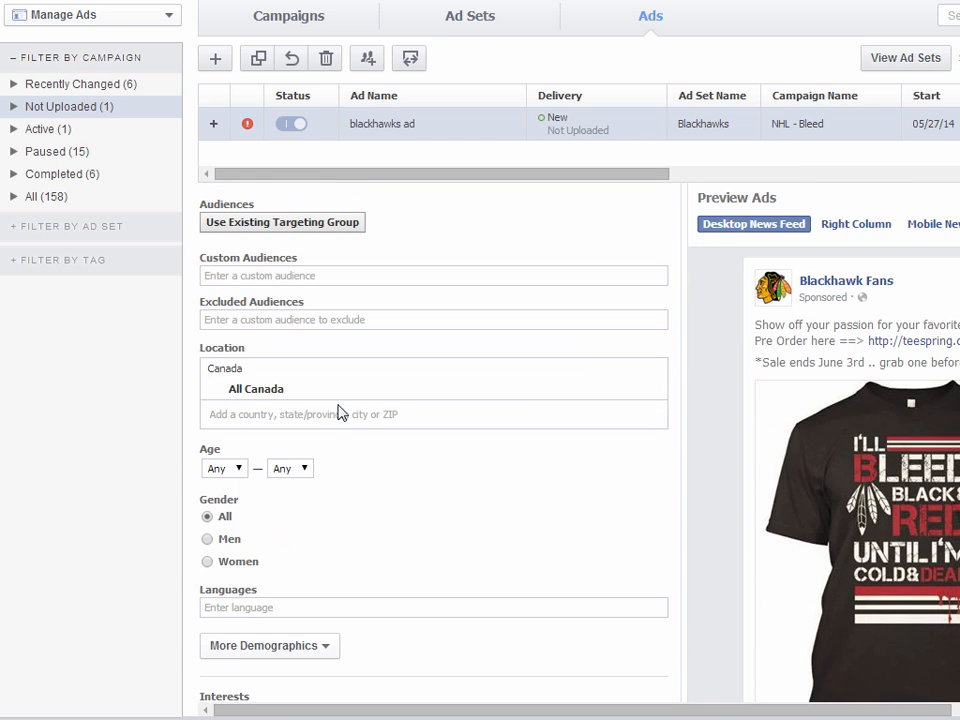
pyautogui.click(651, 390)
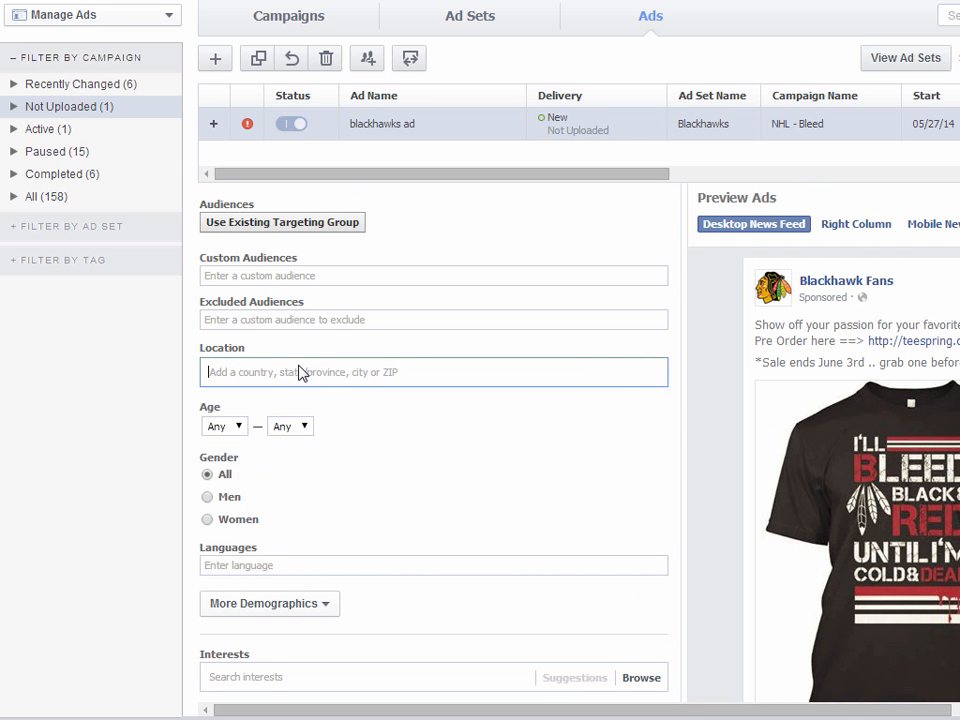
pyautogui.write('unit')
pyautogui.click(296, 397)
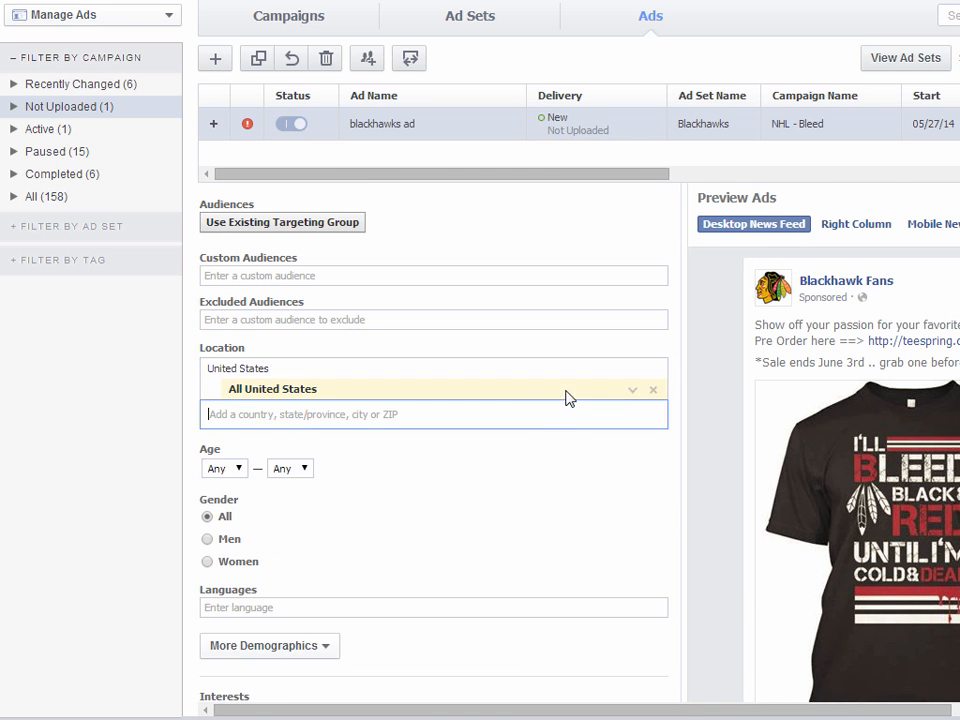
# Set the ad audience's age range to 18–56.
pyautogui.scroll(-1, 514, 484)
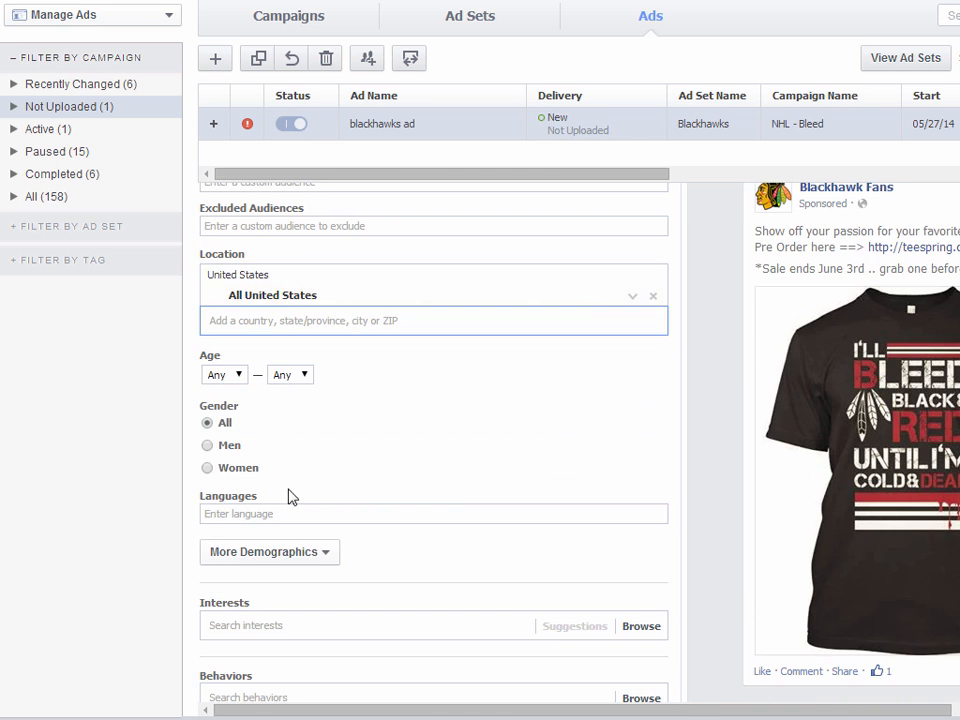
pyautogui.click(226, 376)
pyautogui.click(224, 465)
pyautogui.click(292, 376)
pyautogui.moveTo(305, 425); pyautogui.dragTo(300, 538)
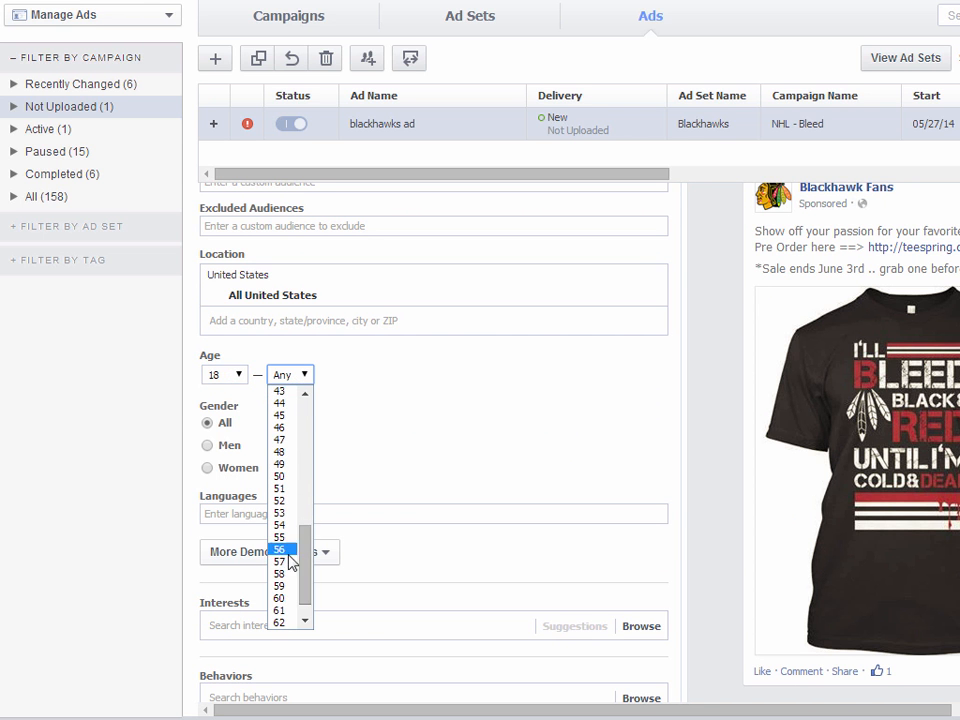
pyautogui.click(281, 549)
# Search the interests for "chicago bla" and add Chicago Blackhawks to the ad's targeting.
pyautogui.scroll(-2, 722, 510)
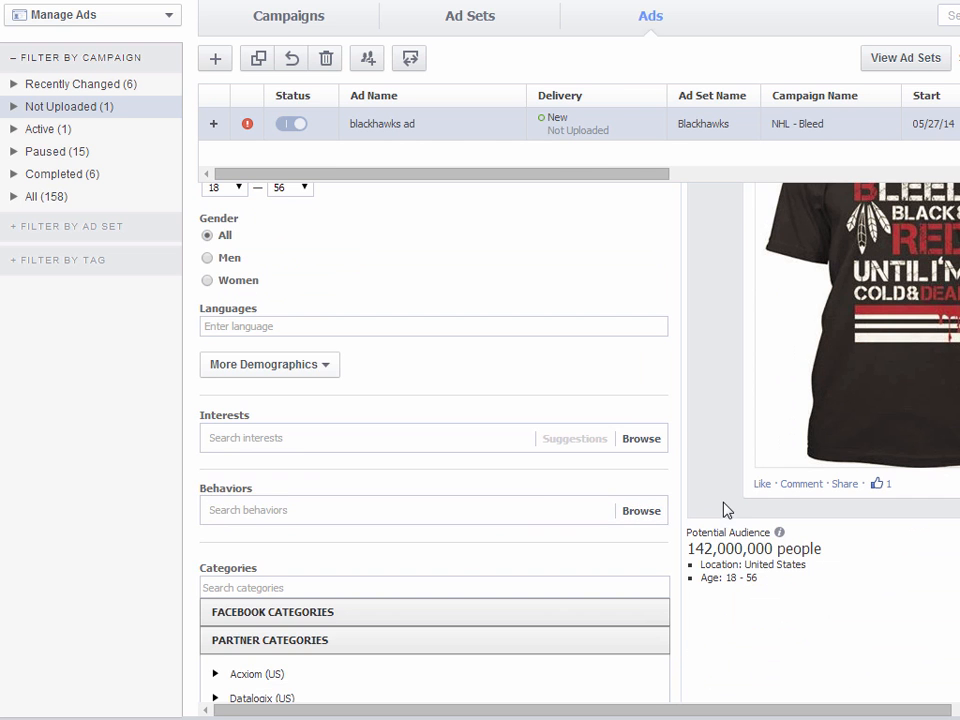
pyautogui.click(333, 438)
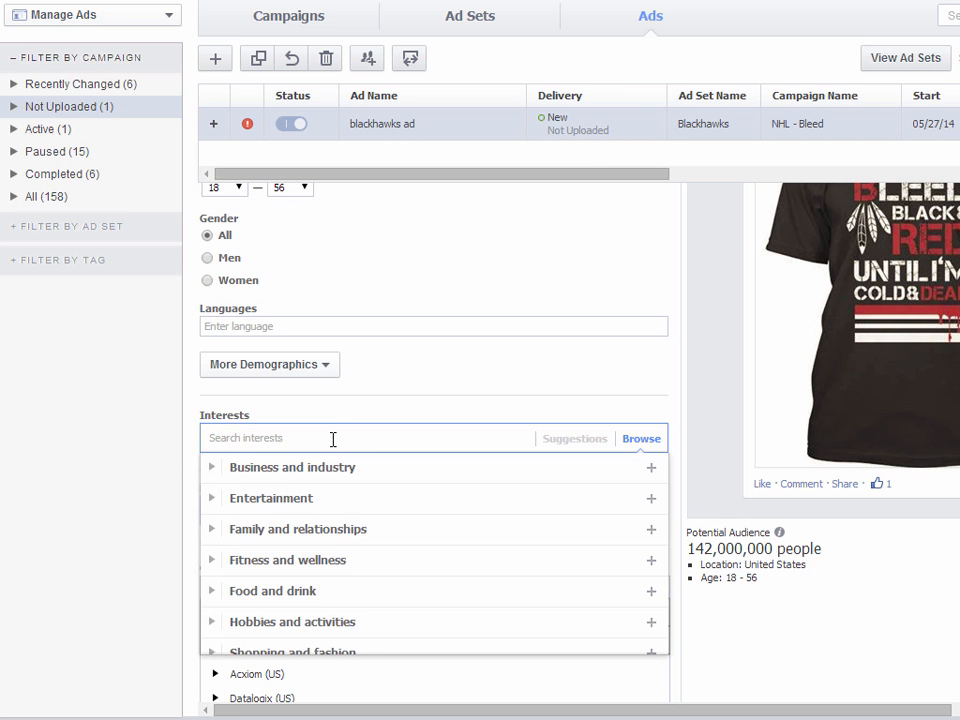
pyautogui.write('b')
pyautogui.press('BackSpace')
pyautogui.write('chic')
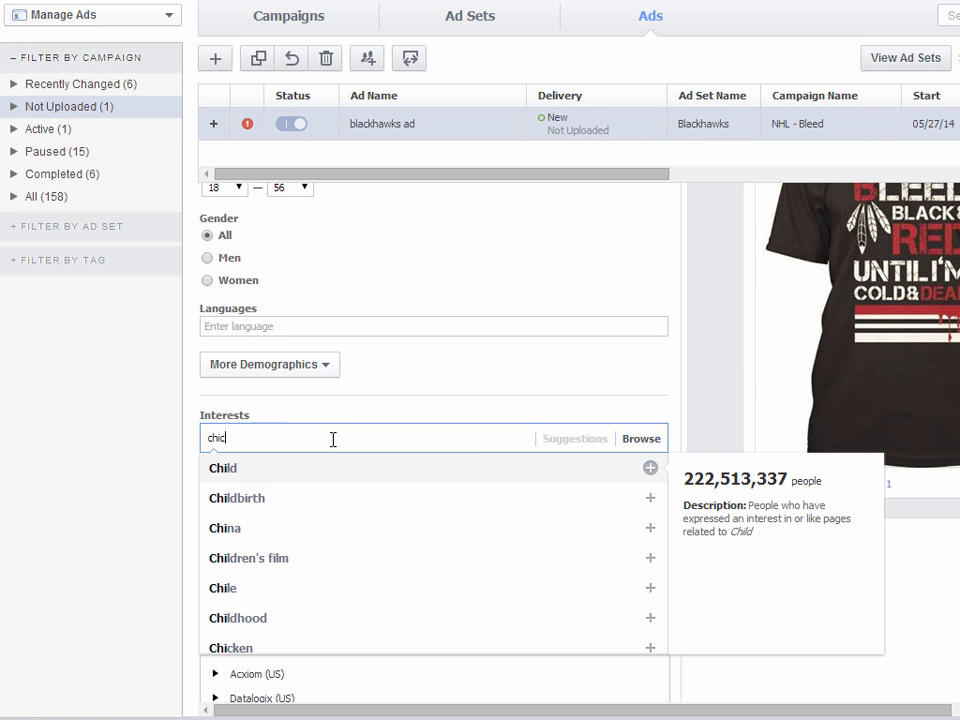
pyautogui.write('a')
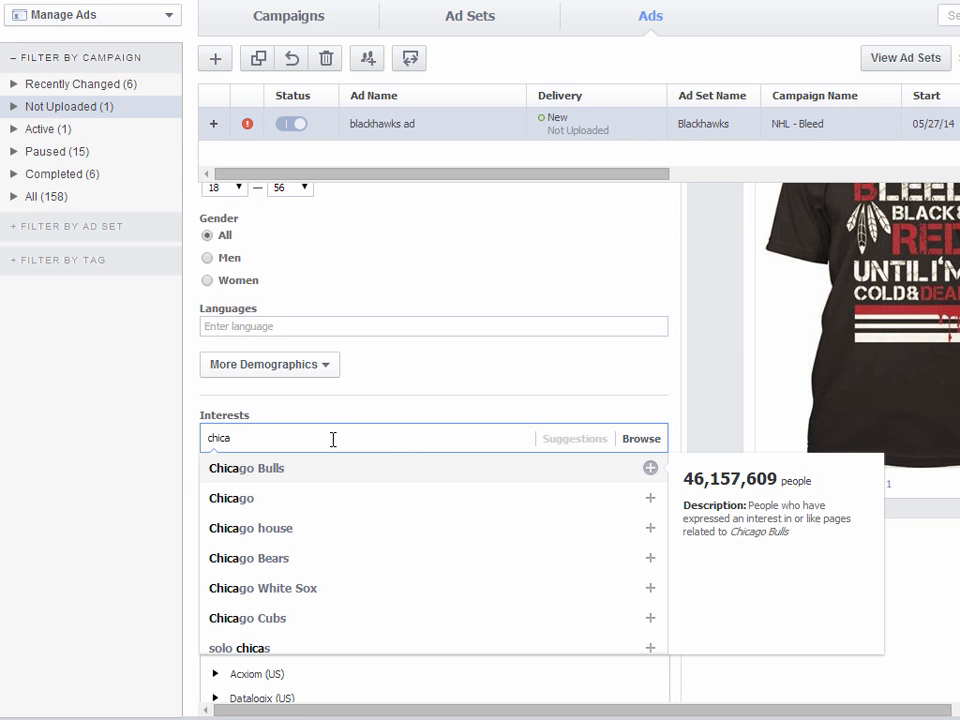
pyautogui.write('go bla')
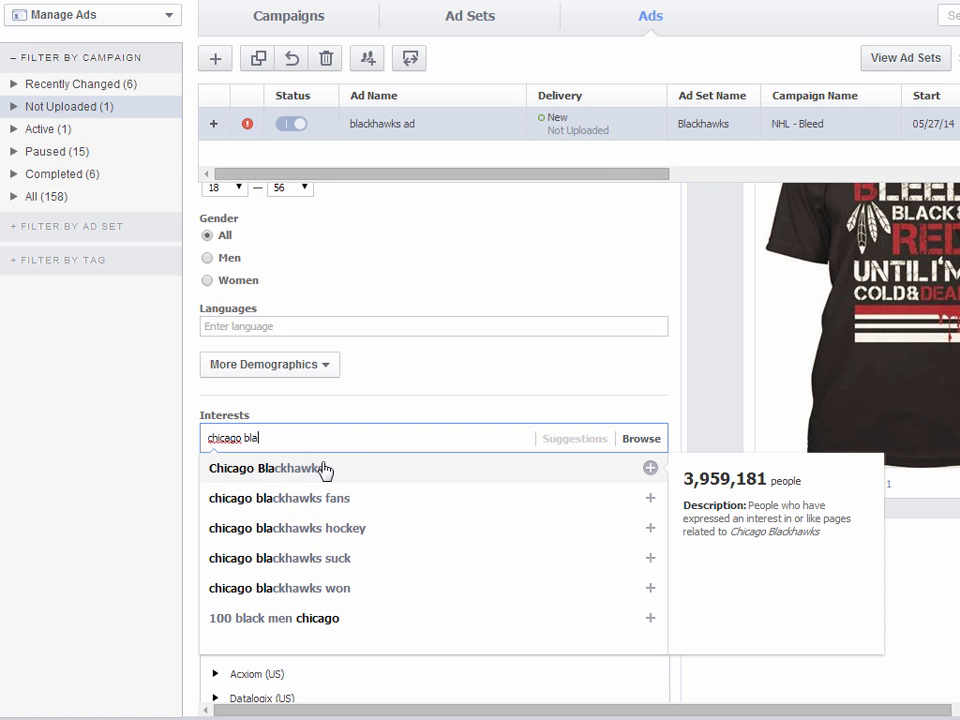
pyautogui.click(326, 469)
pyautogui.click(138, 478)
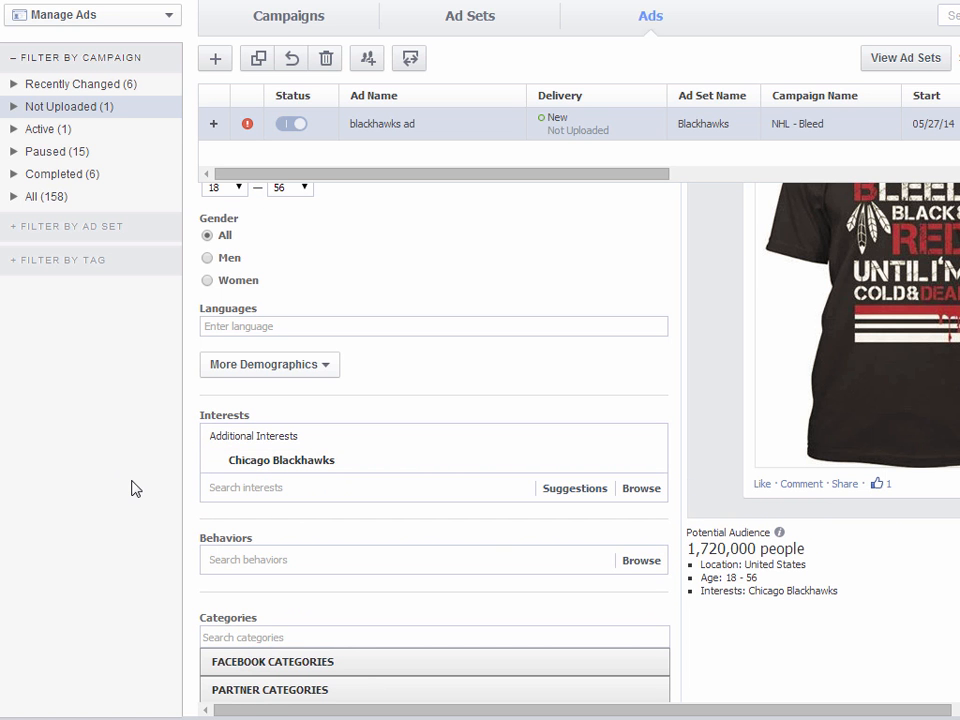
# Add the Sportsmen behavior from the buyer profiles under Purchase behavior to the ad's targeting.
pyautogui.click(277, 556)
pyautogui.scroll(-1, 296, 553)
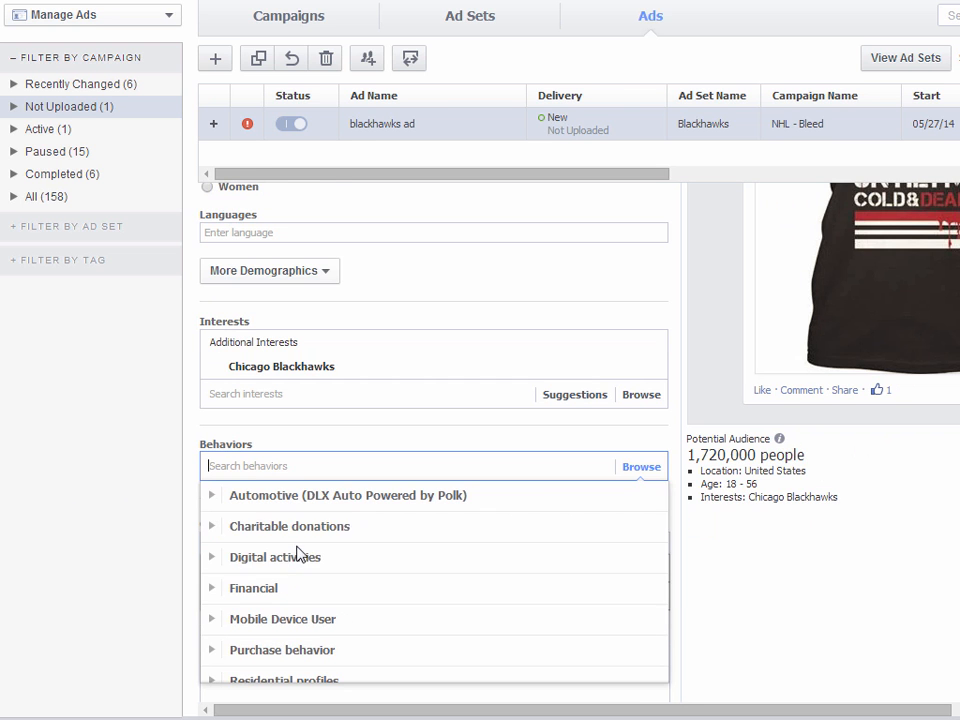
pyautogui.scroll(-1, 291, 465)
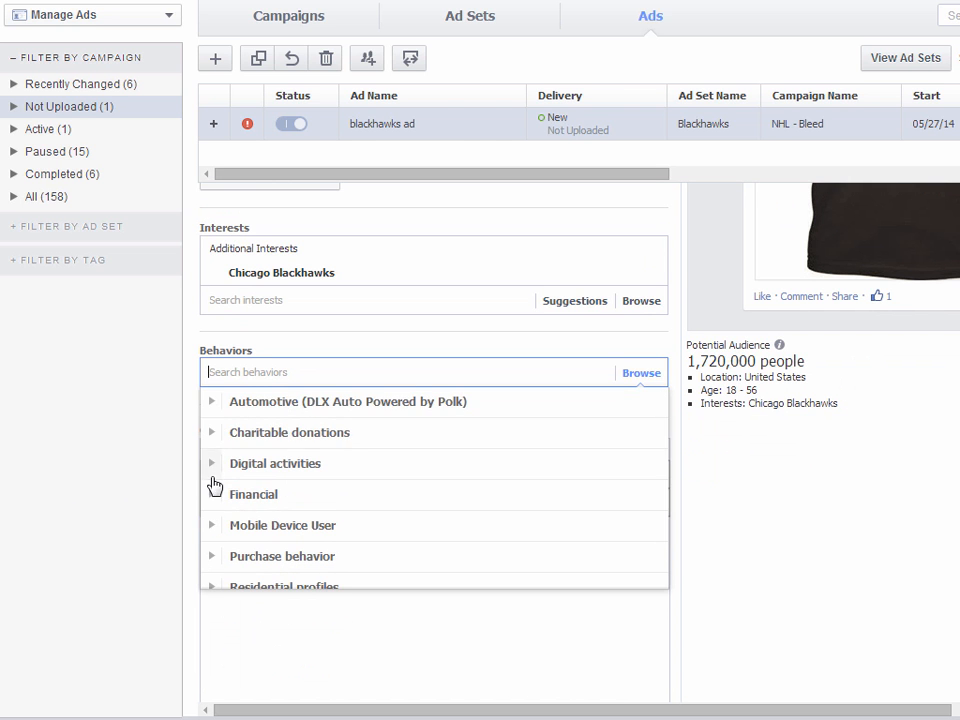
pyautogui.scroll(-1, 216, 500)
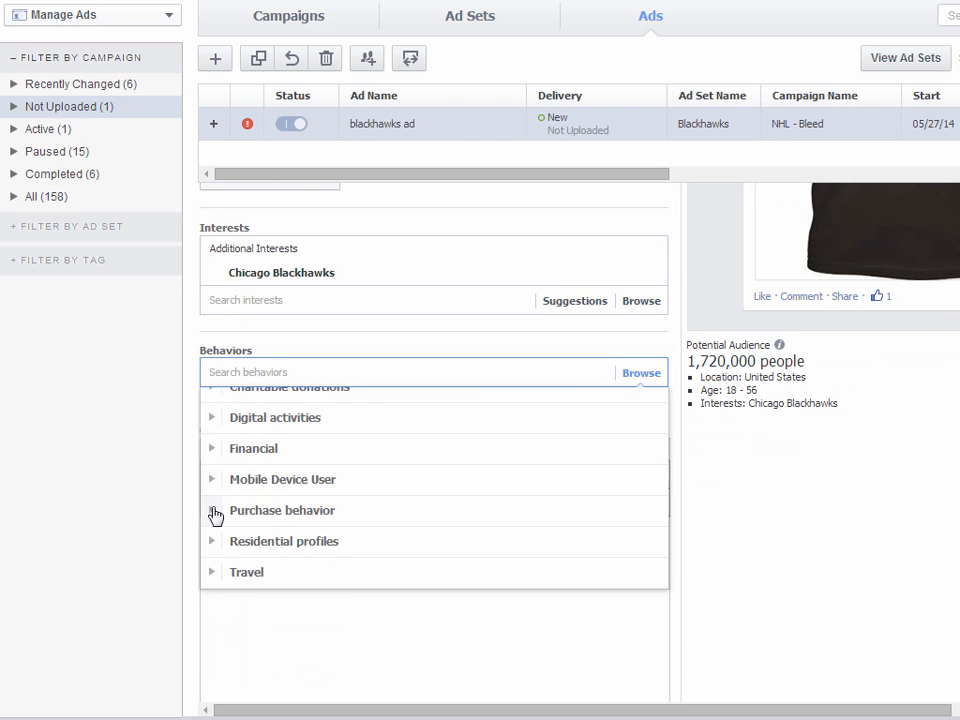
pyautogui.click(219, 510)
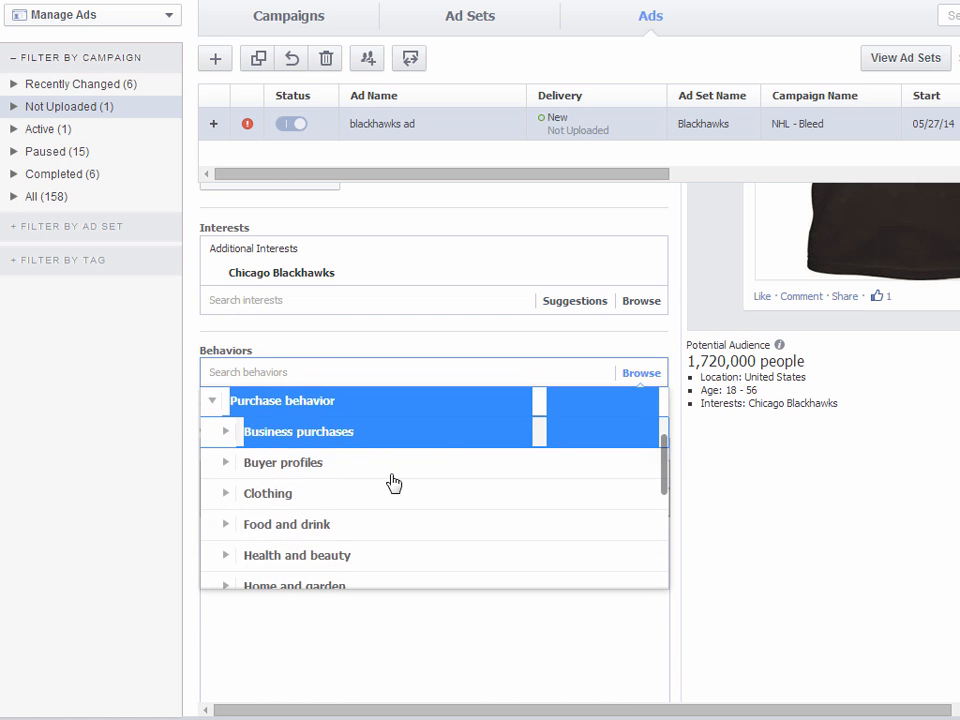
pyautogui.click(229, 466)
pyautogui.scroll(-4, 338, 500)
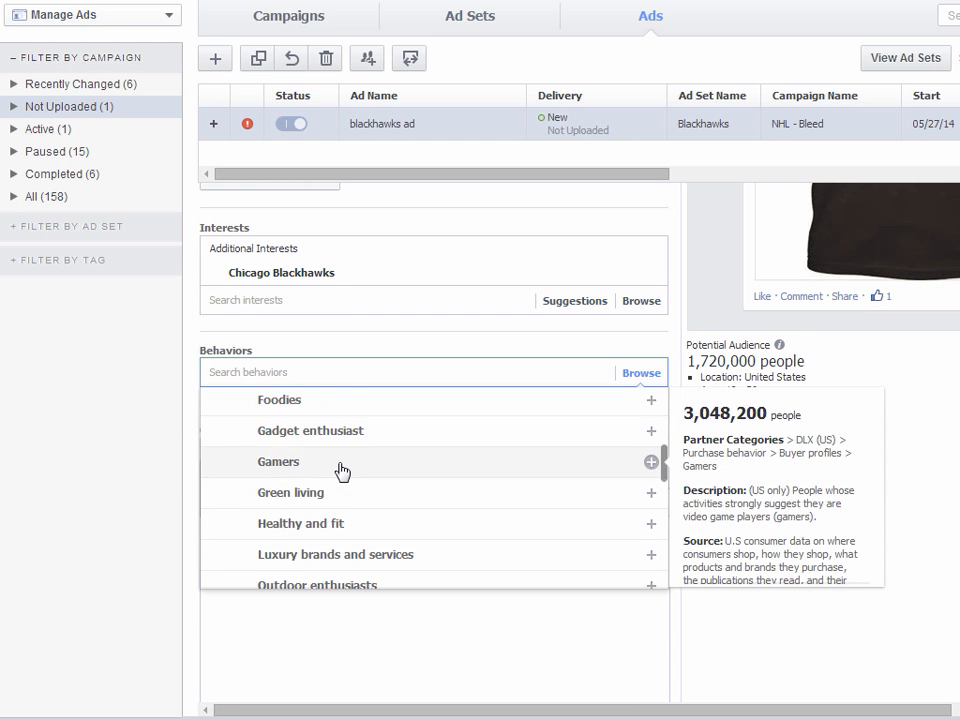
pyautogui.scroll(2, 336, 490)
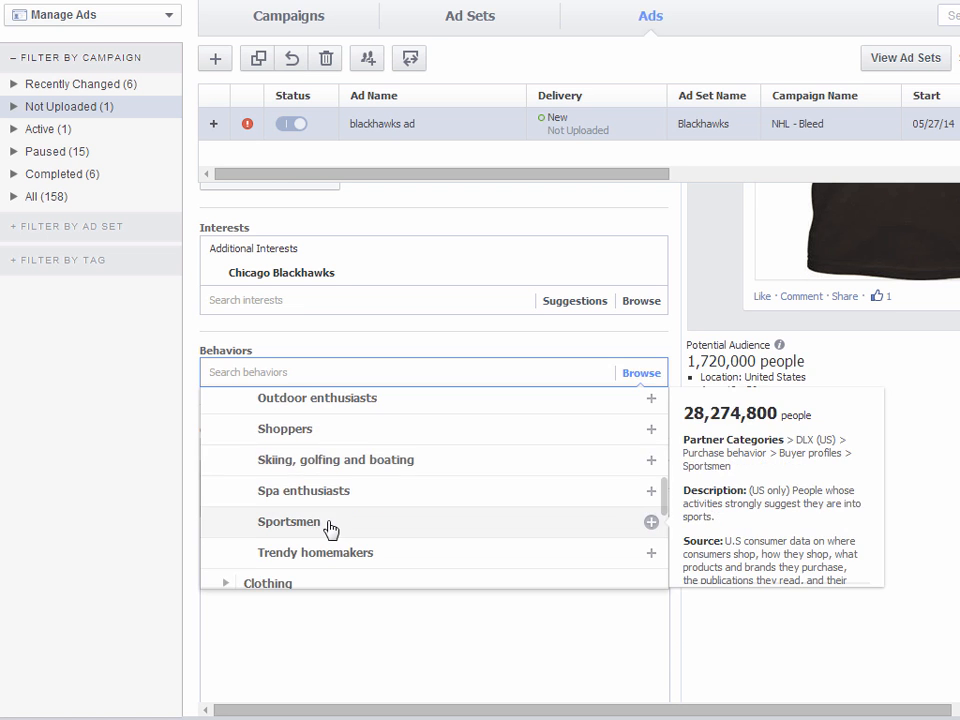
pyautogui.click(332, 526)
pyautogui.click(918, 510)
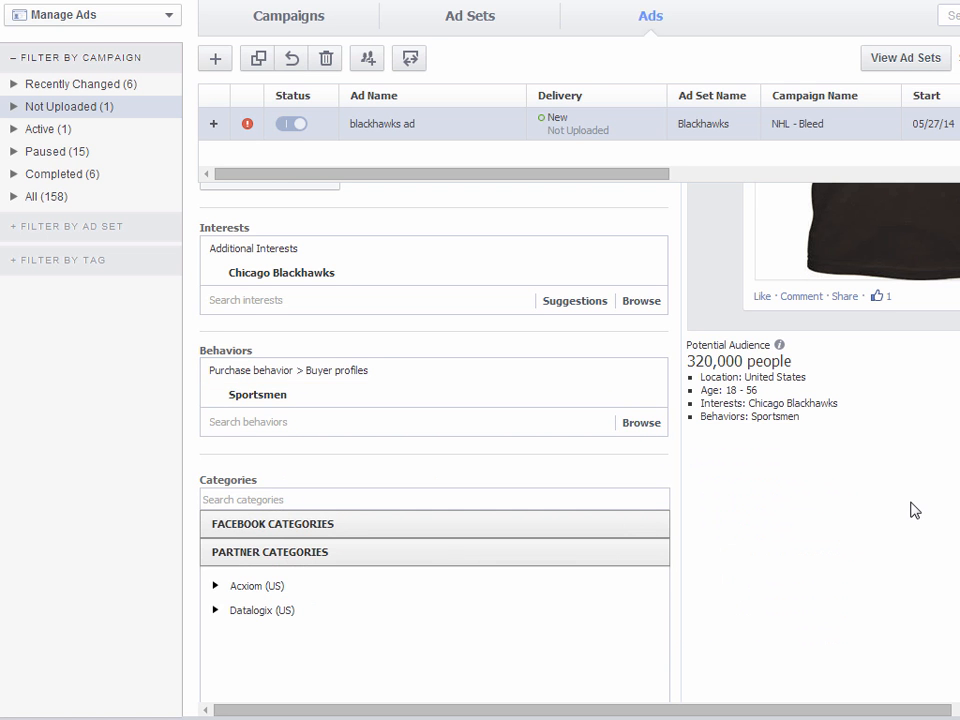
# Review the ad's audience targeting, from location, age and interests through behaviors, categories and connections.
pyautogui.scroll(-5, 903, 508)
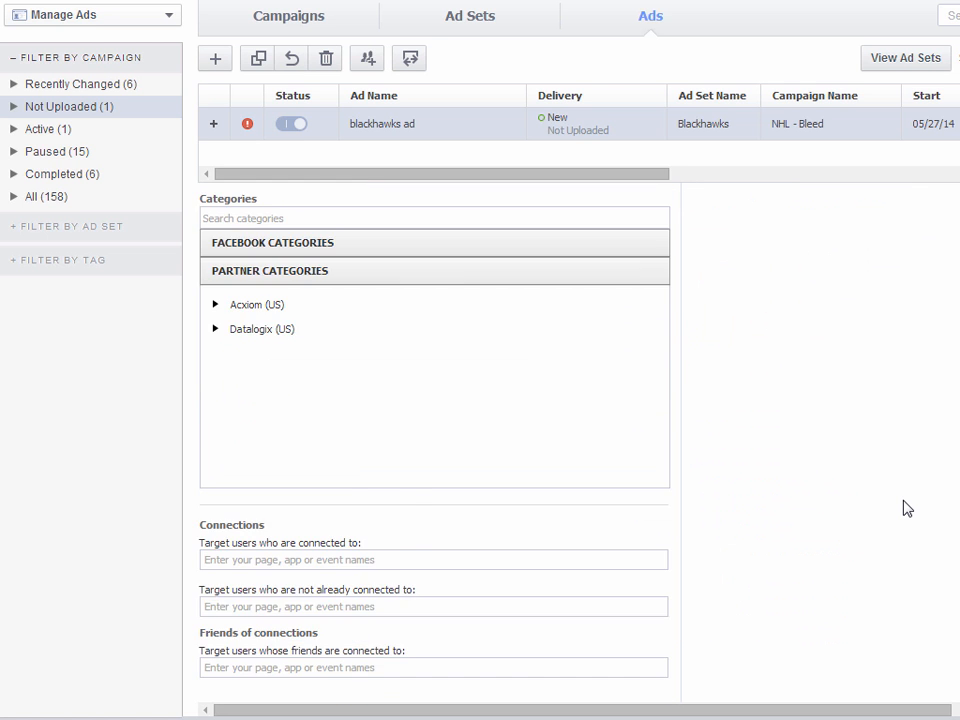
pyautogui.scroll(4, 905, 509)
pyautogui.scroll(3, 903, 510)
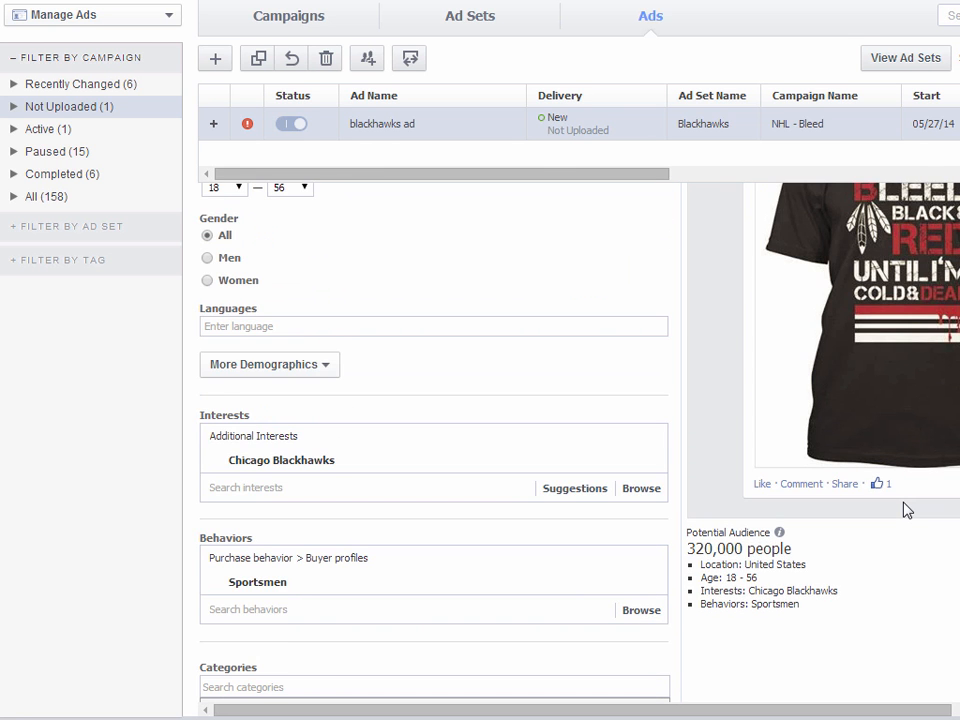
pyautogui.scroll(3, 903, 510)
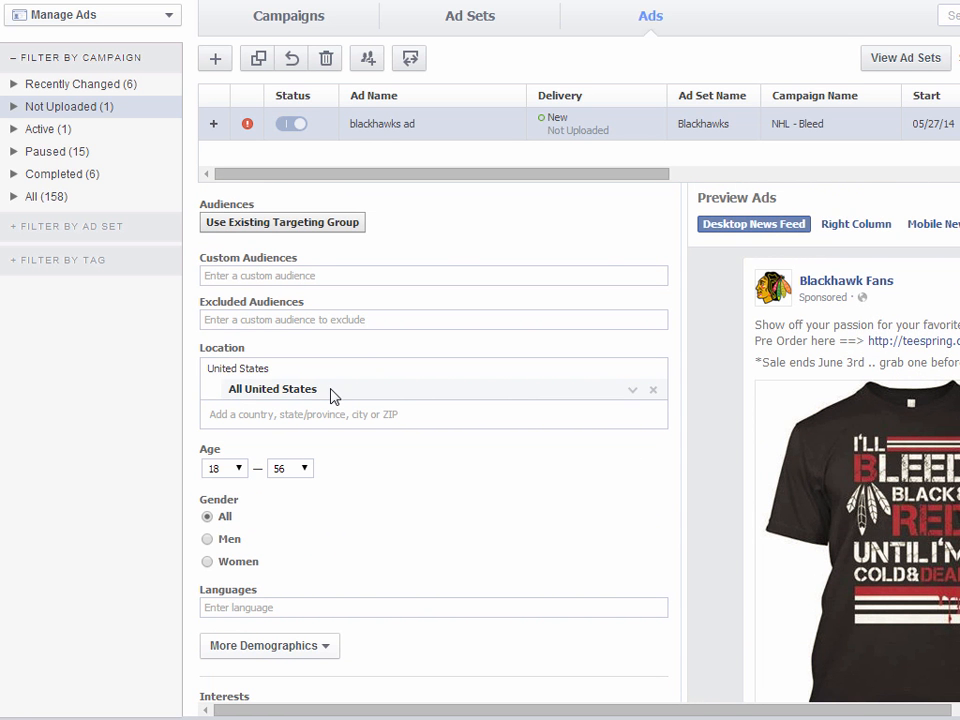
pyautogui.scroll(-3, 544, 452)
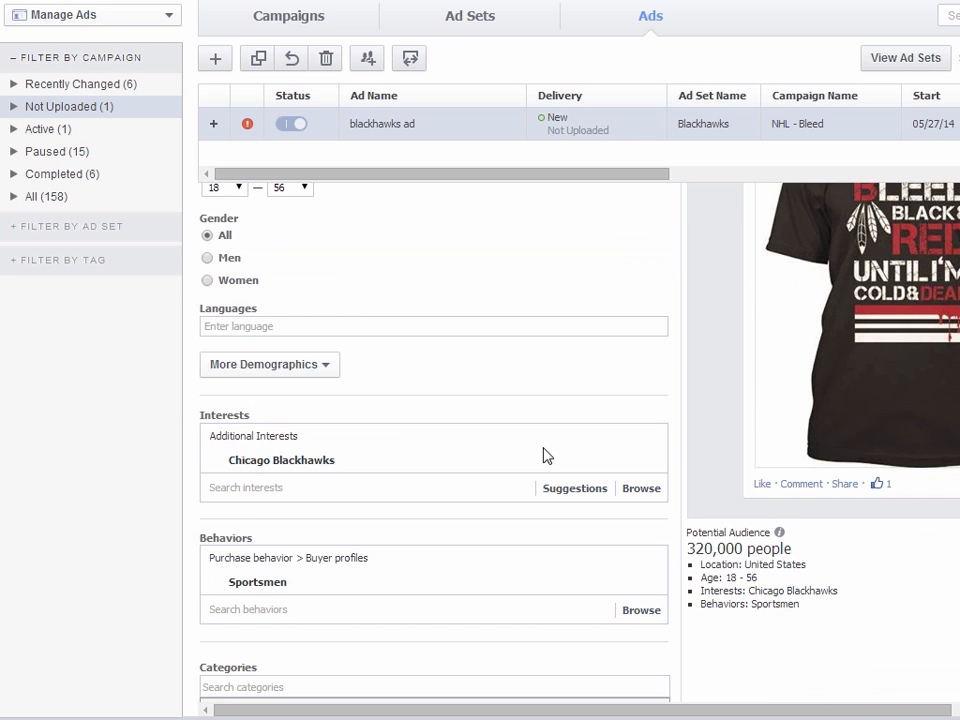
pyautogui.scroll(-2, 620, 575)
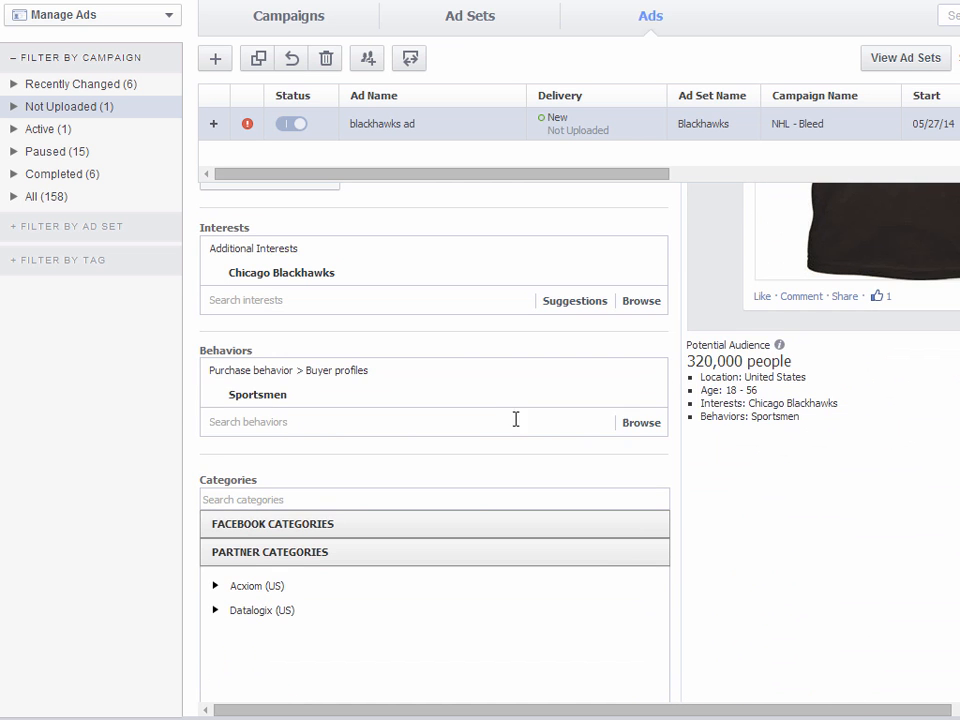
# Set the blackhawks ad's pricing to Optimized CPM, keeping the recommended default bids.
pyautogui.moveTo(413, 394)
pyautogui.scroll(2, 808, 650)
pyautogui.scroll(4, 800, 653)
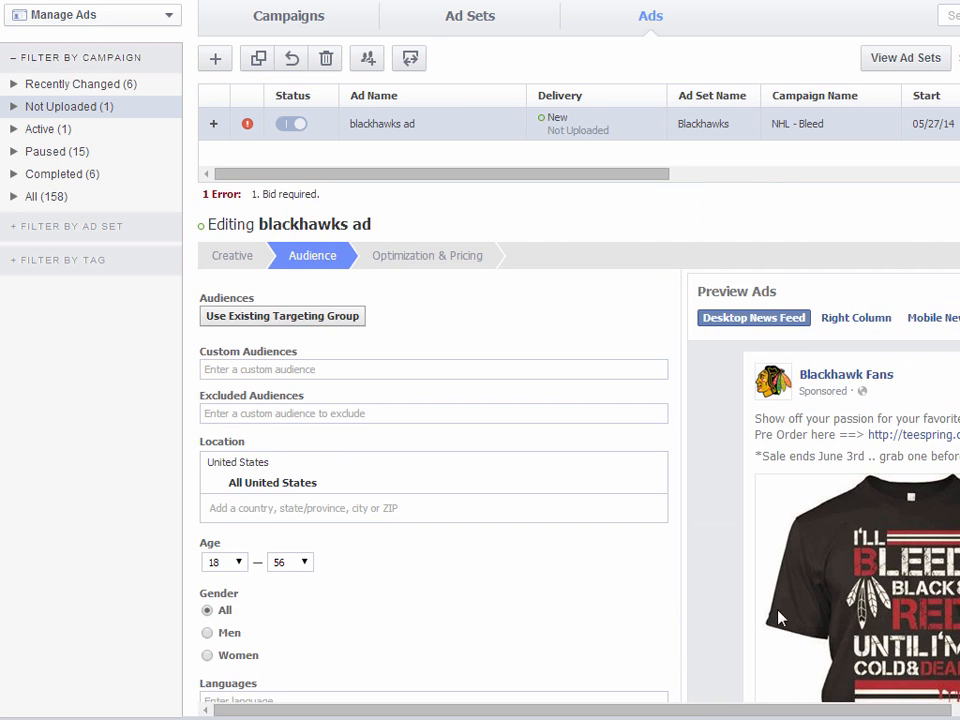
pyautogui.scroll(-1, 720, 505)
pyautogui.scroll(1, 531, 317)
pyautogui.click(443, 262)
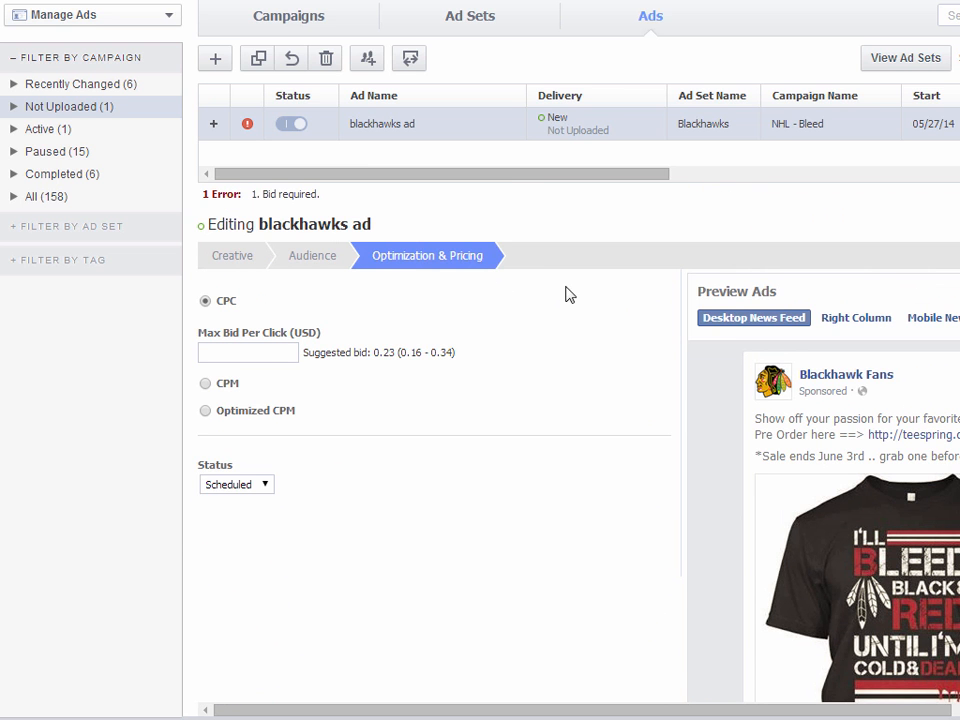
pyautogui.click(285, 411)
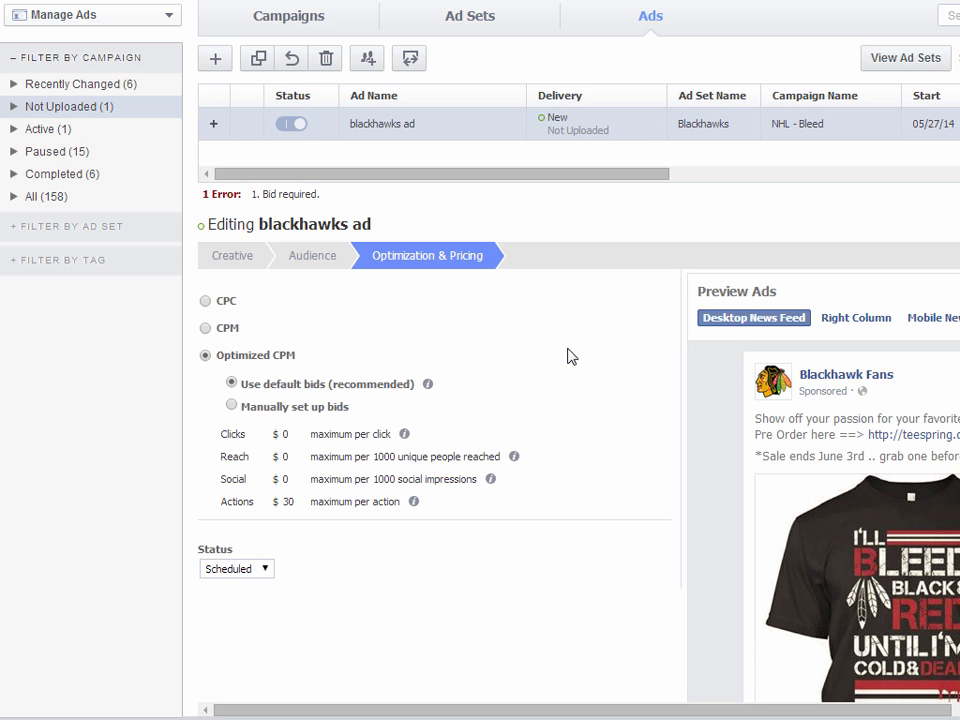
# Review the blackhawks ad's creative settings, from page post to placement, and enlarge the ad list area.
pyautogui.click(232, 257)
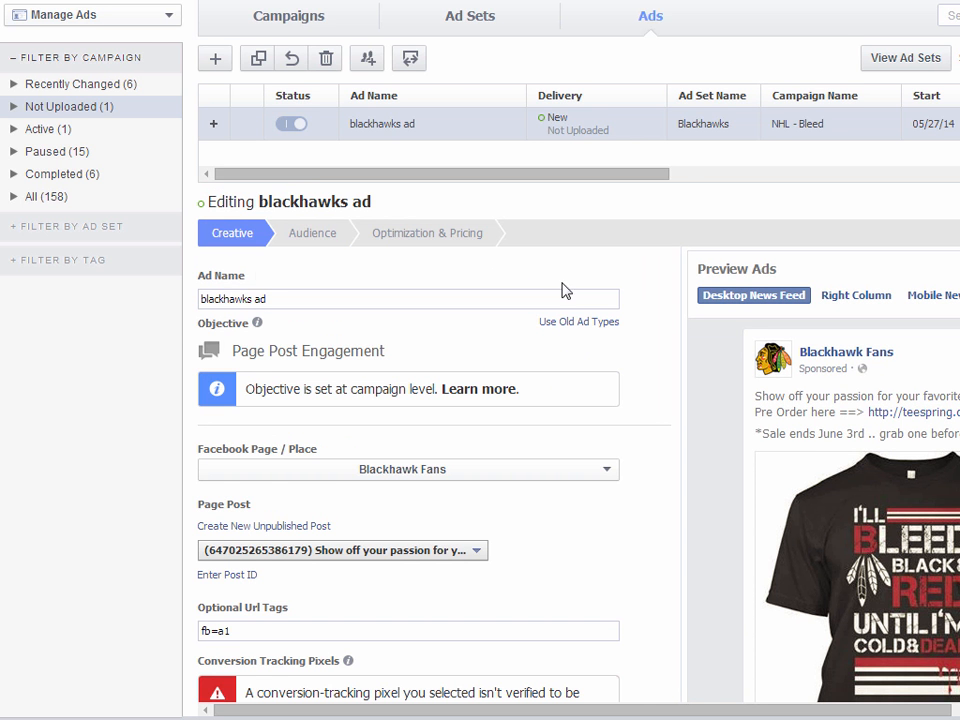
pyautogui.scroll(-6, 651, 579)
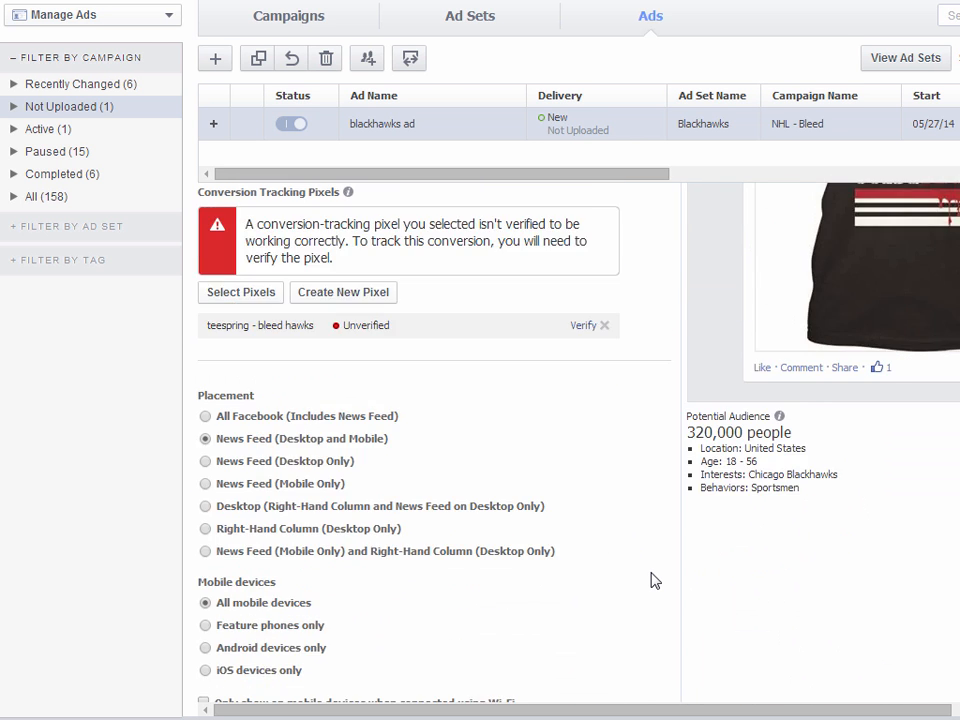
pyautogui.scroll(7, 651, 579)
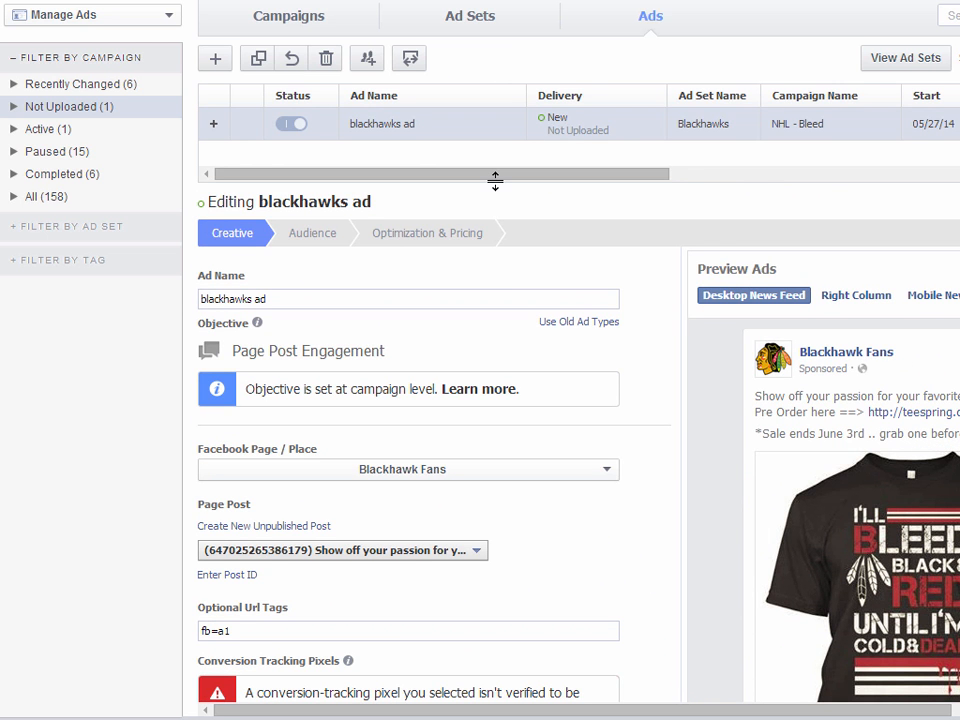
pyautogui.moveTo(495, 180); pyautogui.dragTo(492, 252)
pyautogui.doubleClick(471, 128)
pyautogui.click(568, 134)
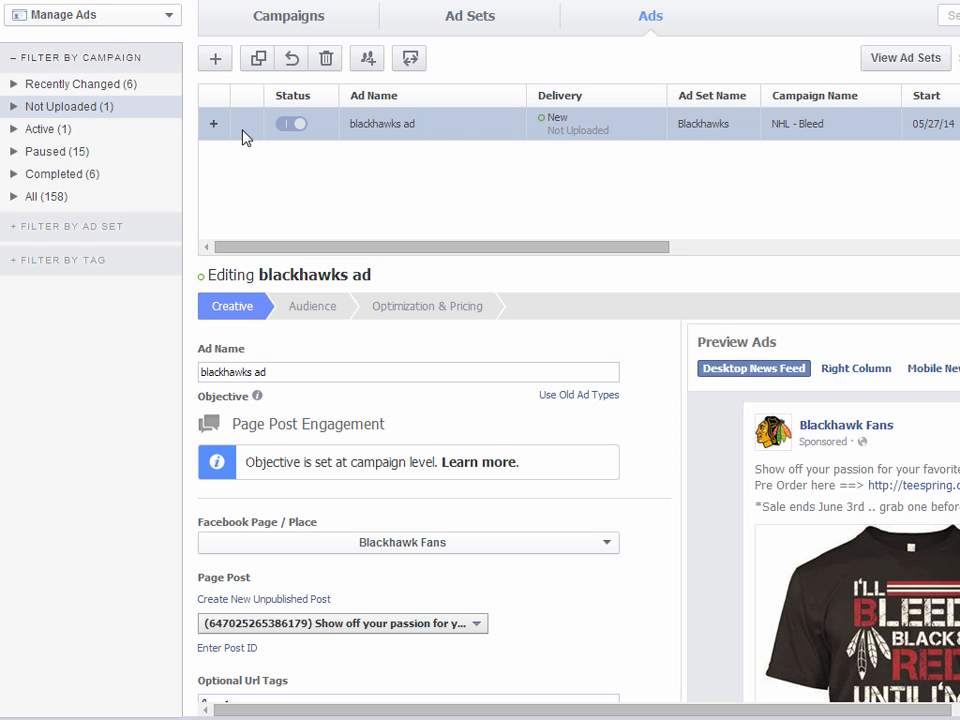
# Create a new ad set named Boston in the existing NHL - Bleed campaign and select it.
pyautogui.click(478, 25)
pyautogui.click(216, 57)
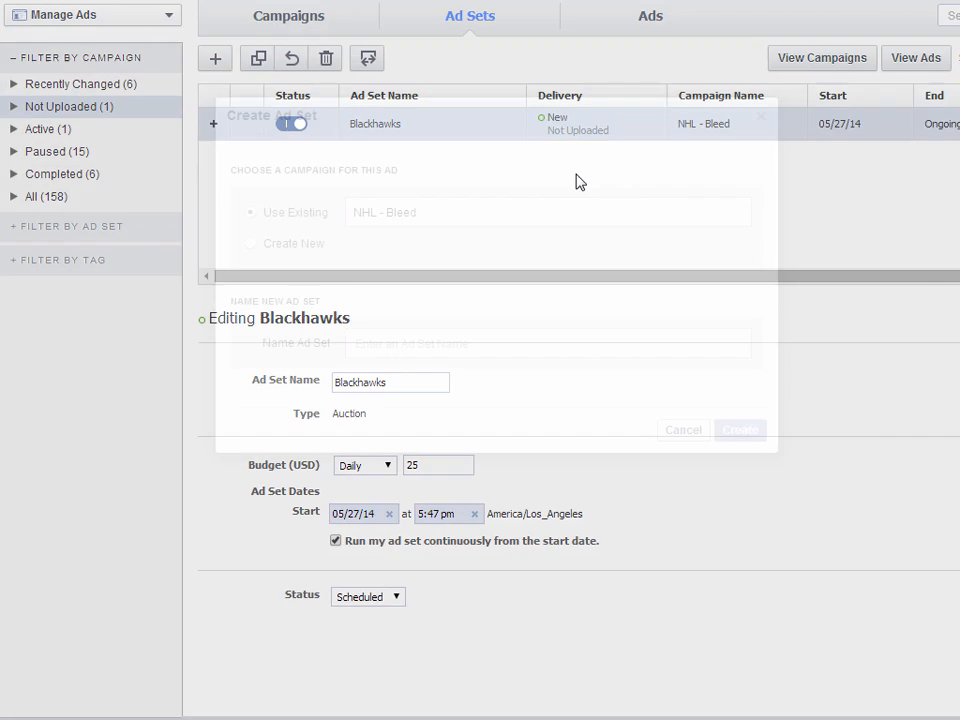
pyautogui.click(397, 343)
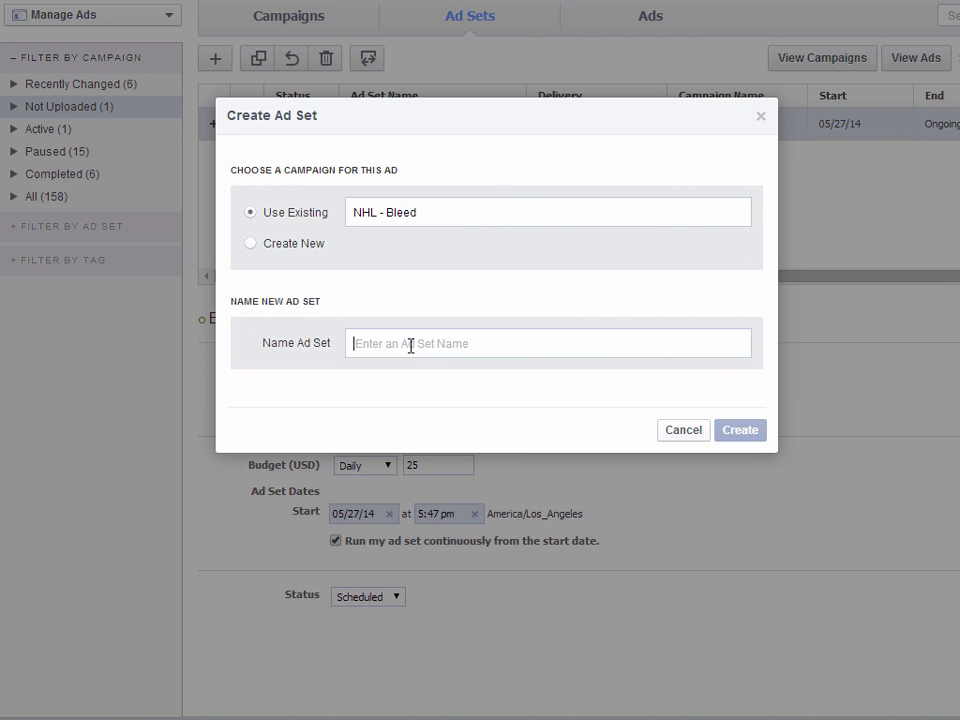
pyautogui.write('Bon')
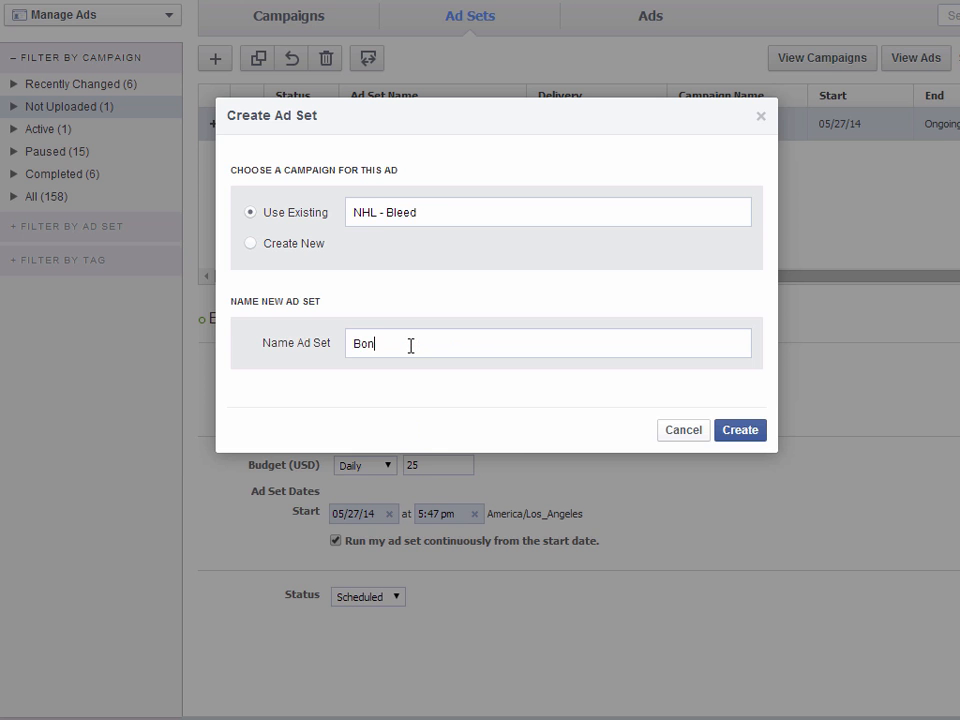
pyautogui.click(746, 434)
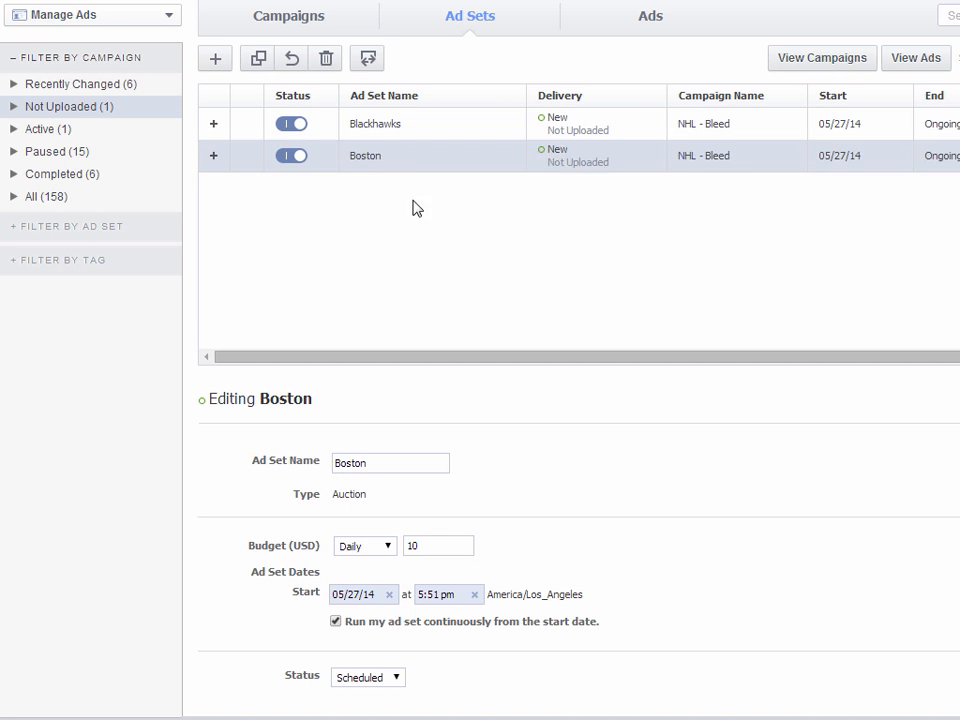
pyautogui.click(447, 157)
pyautogui.click(553, 162)
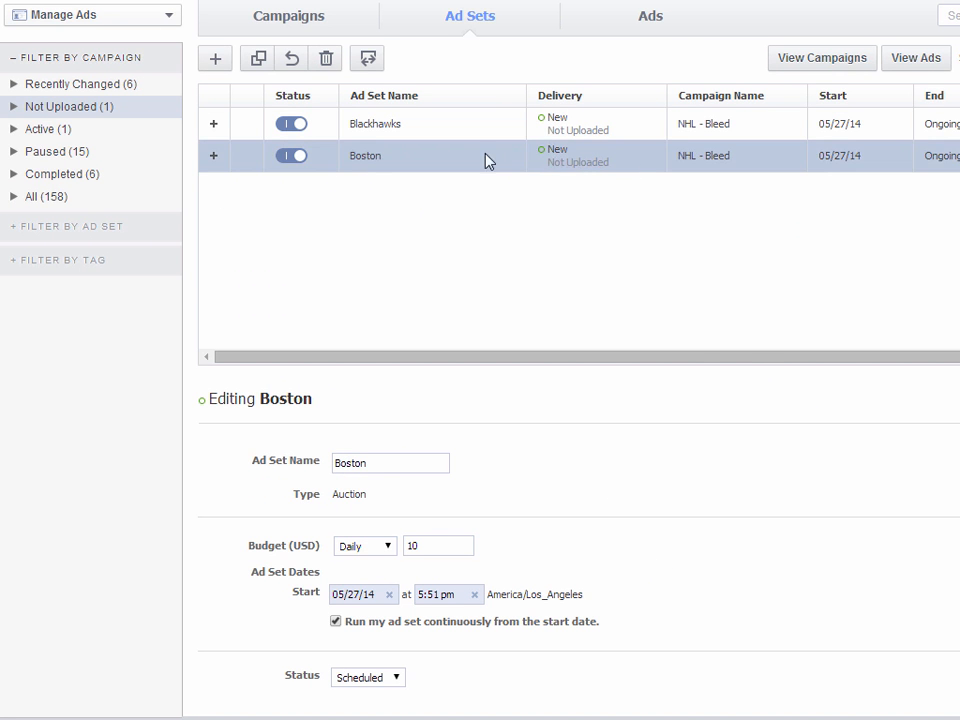
# Create a new ad named "Boston ad" in the existing Boston ad set of the NHL - Bleed campaign.
pyautogui.click(650, 16)
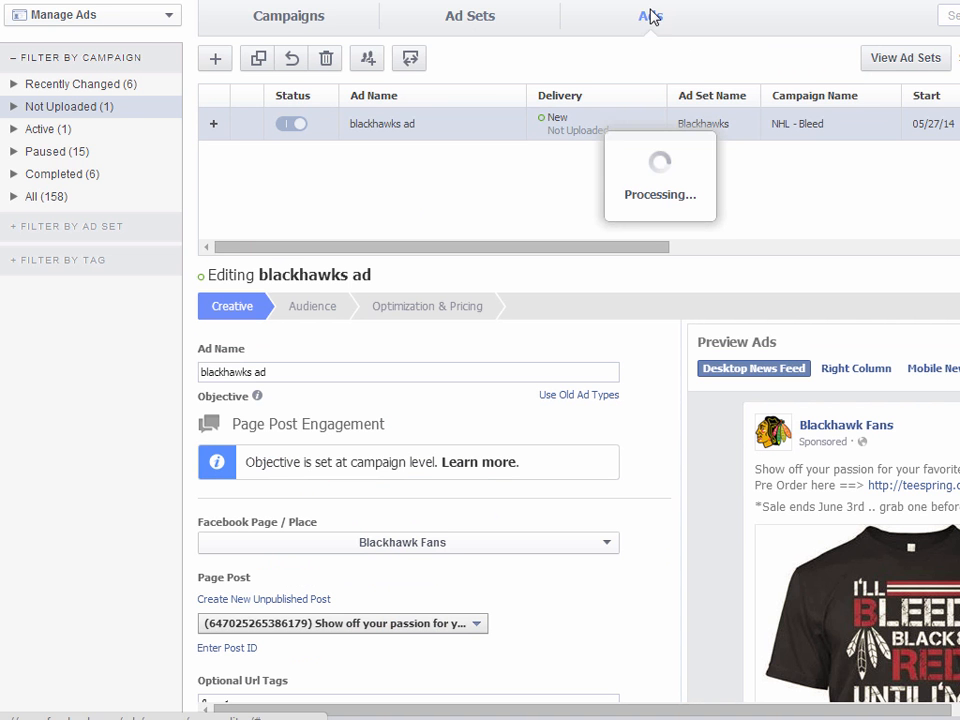
pyautogui.click(218, 58)
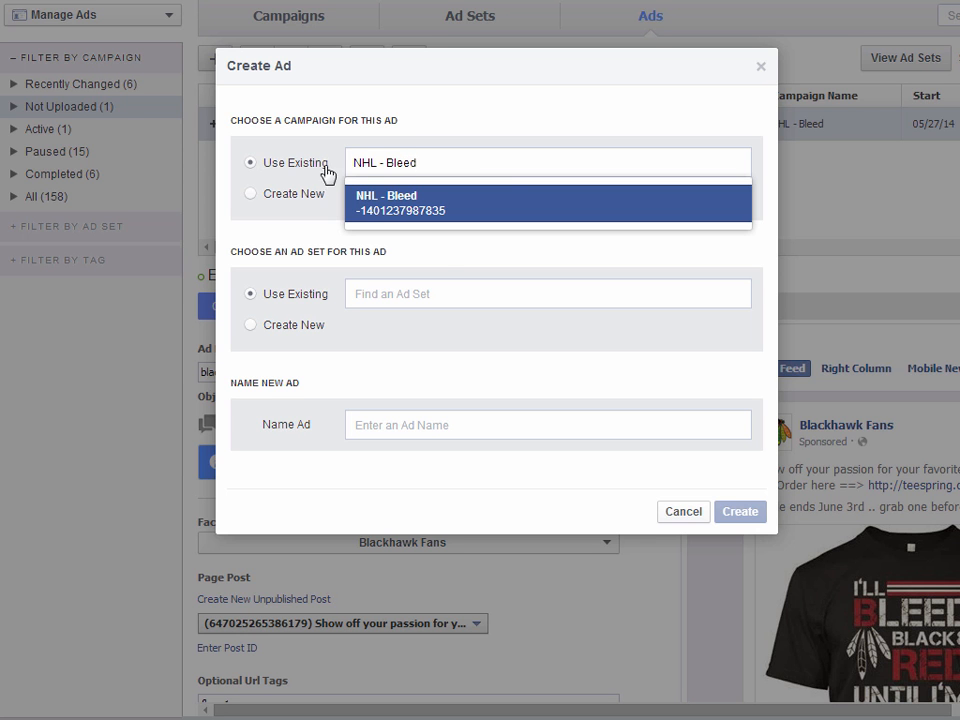
pyautogui.click(437, 292)
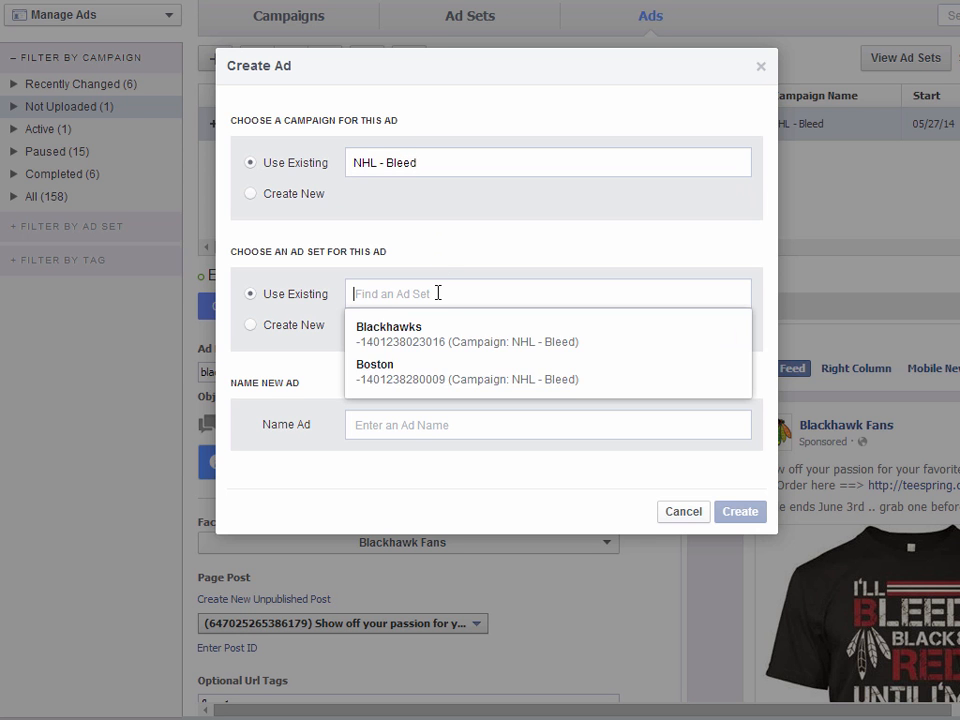
pyautogui.click(430, 377)
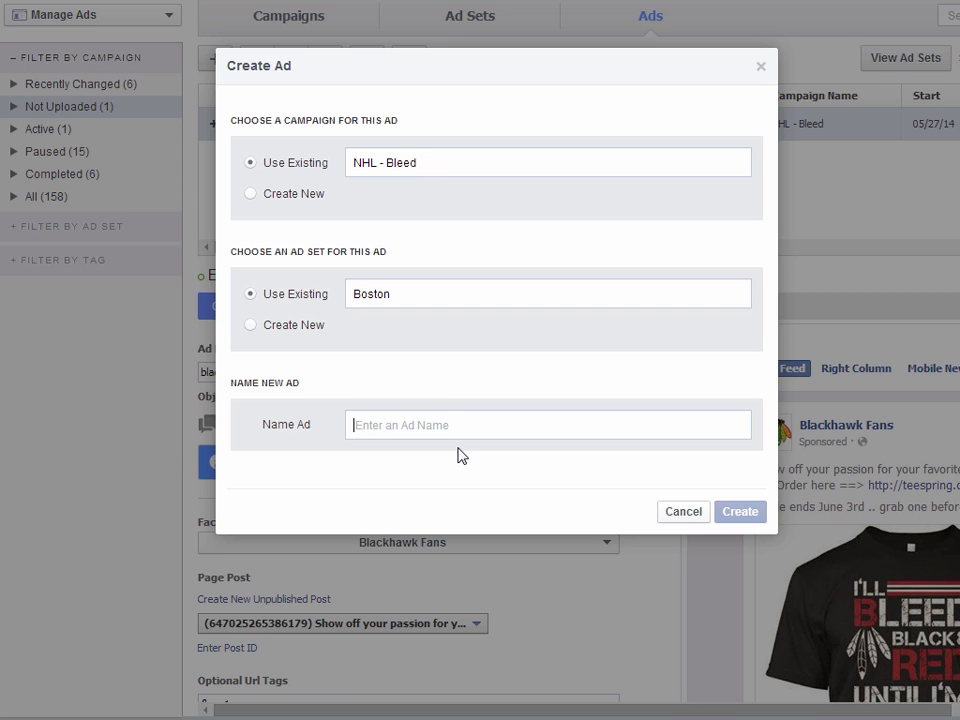
pyautogui.write('bo')
pyautogui.press('BackSpace')
pyautogui.press('BackSpace')
pyautogui.write('Boston ad')
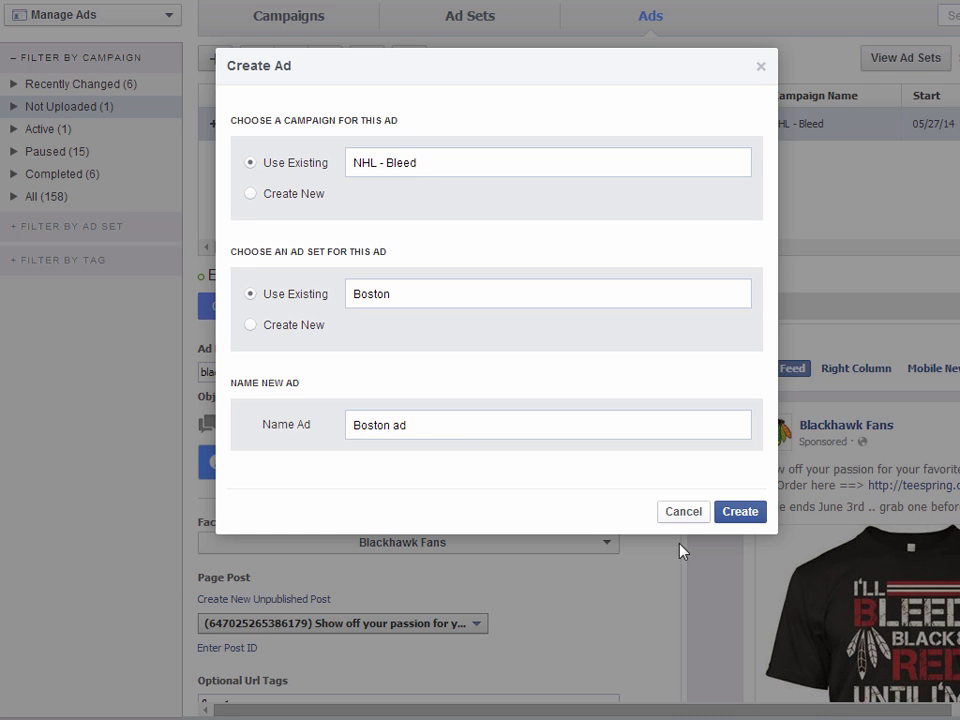
pyautogui.click(746, 512)
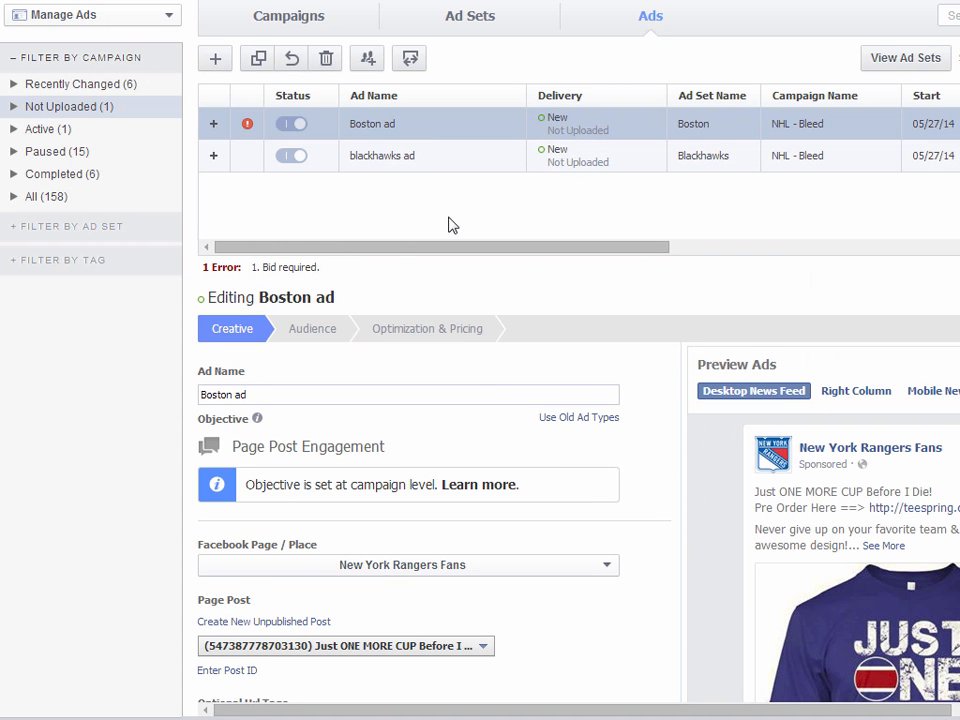
# Set the Boston ad's Facebook page to Boston Bruins Fans and choose its "Show off your passion" page post.
pyautogui.scroll(-2, 600, 531)
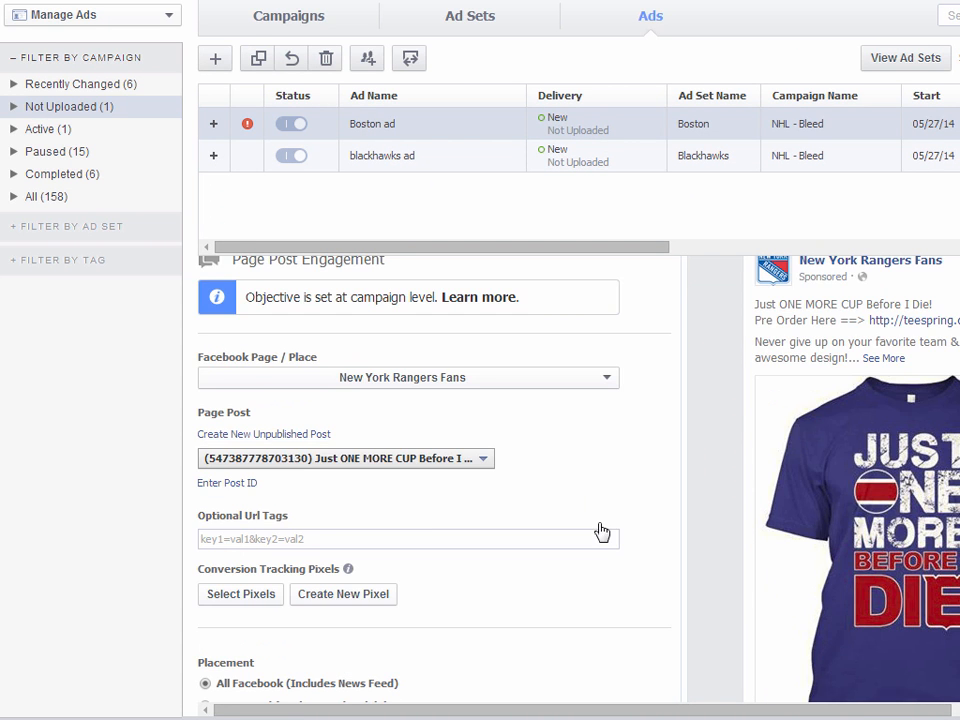
pyautogui.click(481, 376)
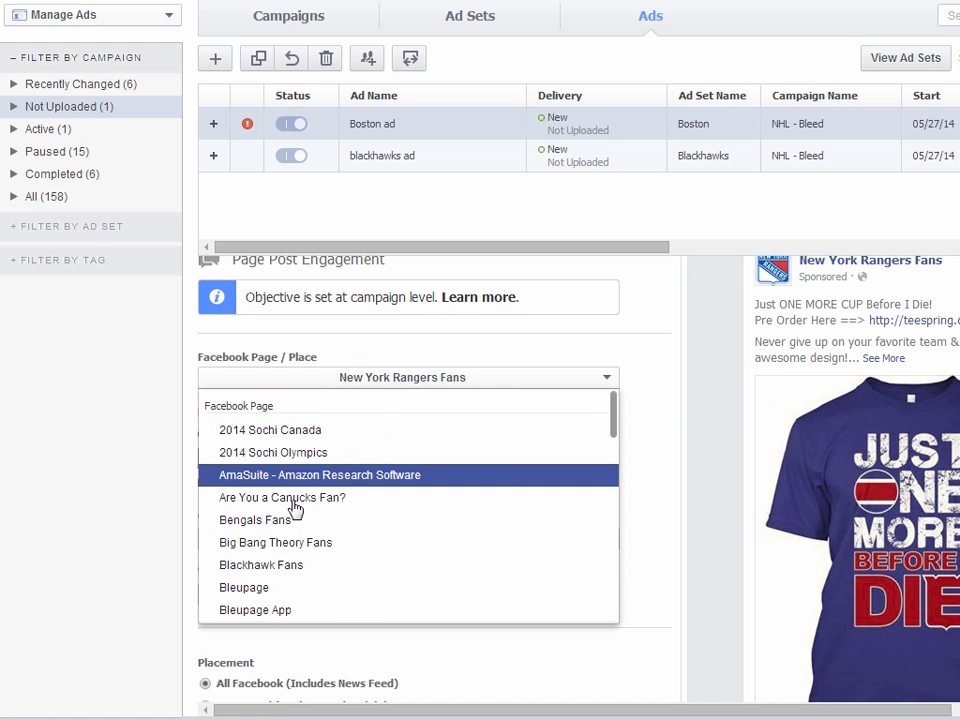
pyautogui.scroll(-1, 286, 571)
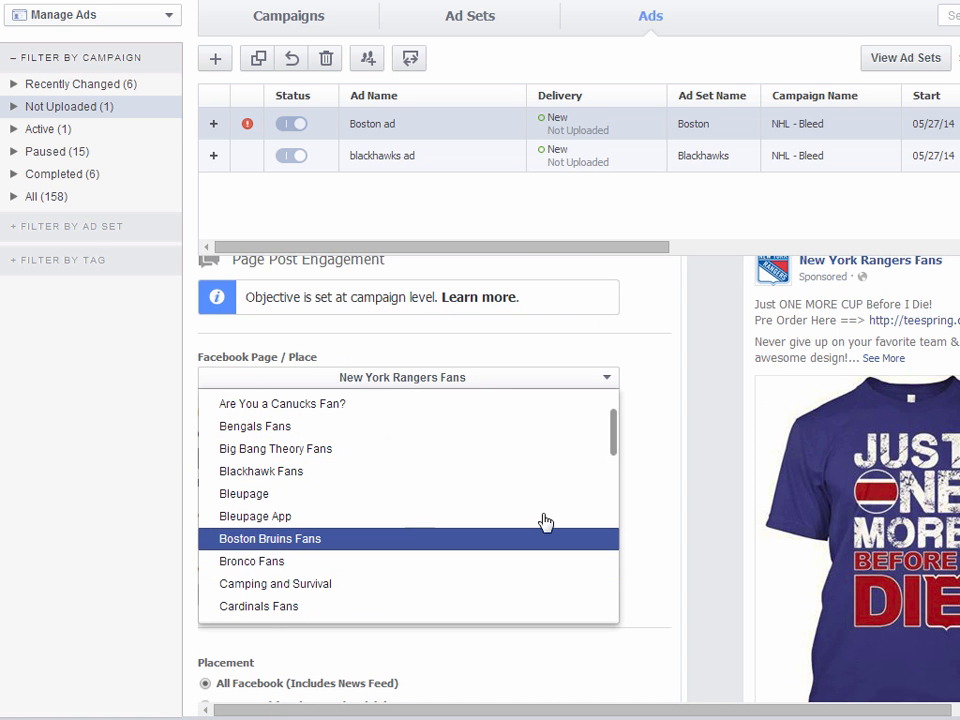
pyautogui.click(548, 530)
pyautogui.click(414, 464)
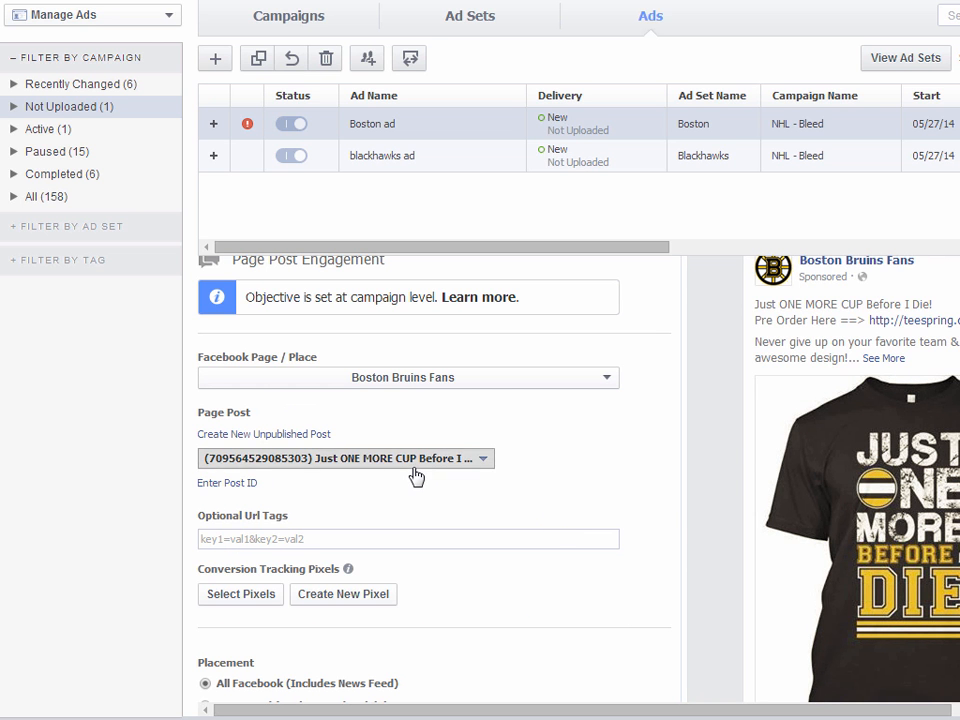
pyautogui.click(414, 501)
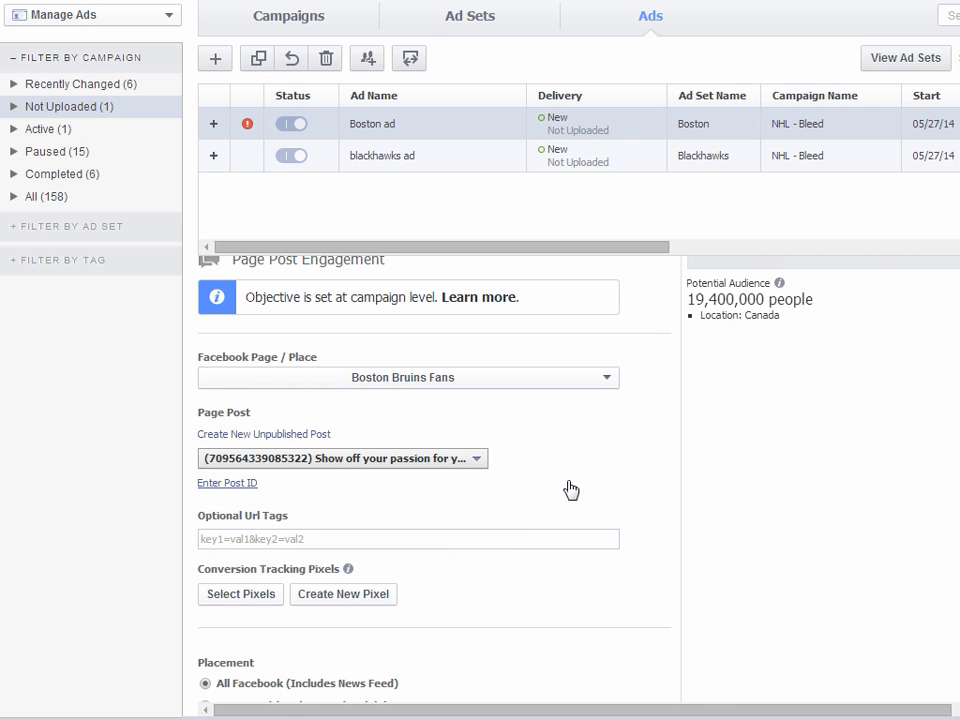
# Enter the URL tag fb=a1 for the Boston ad and set its placement to News Feed (Desktop and Mobile).
pyautogui.click(316, 538)
pyautogui.write('fb=a1')
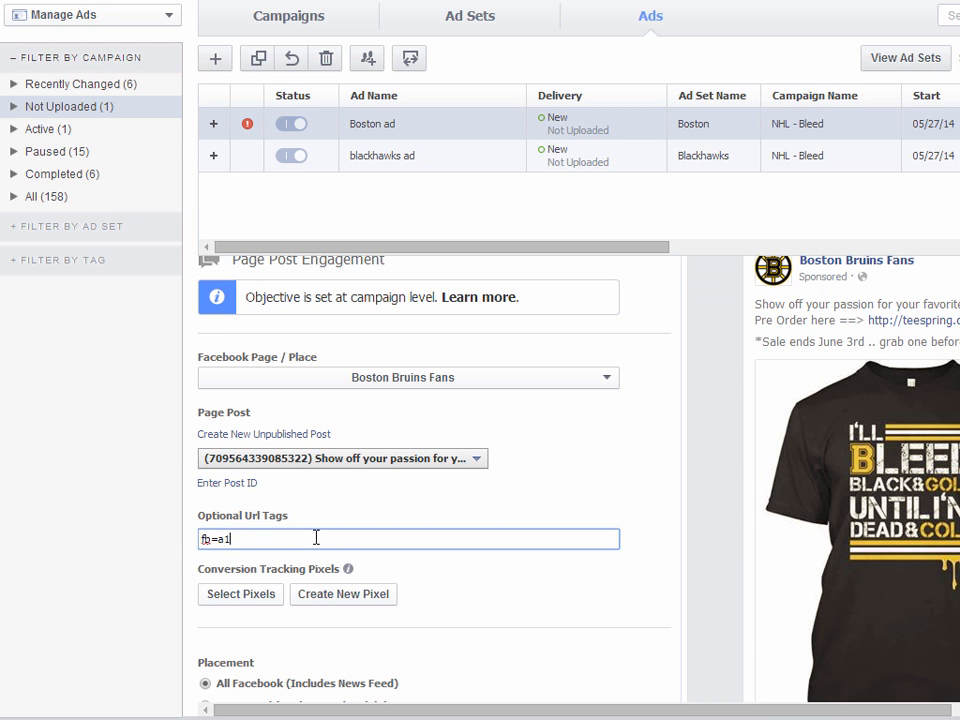
pyautogui.scroll(-2, 370, 605)
pyautogui.click(204, 613)
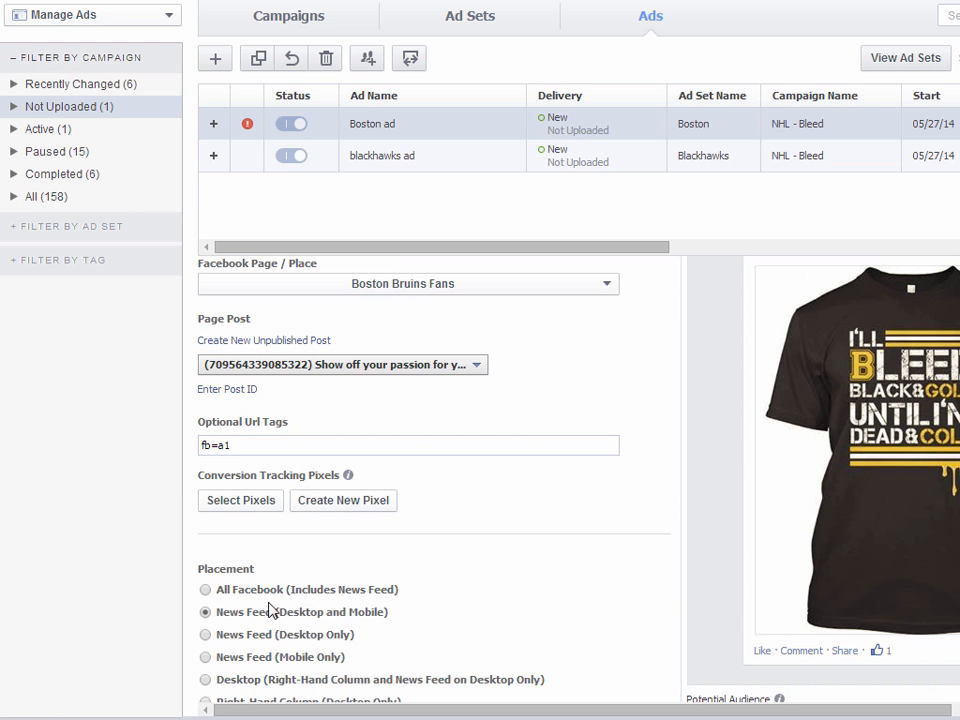
# Replace Canada with United States as the Boston ad's audience location.
pyautogui.scroll(5, 652, 580)
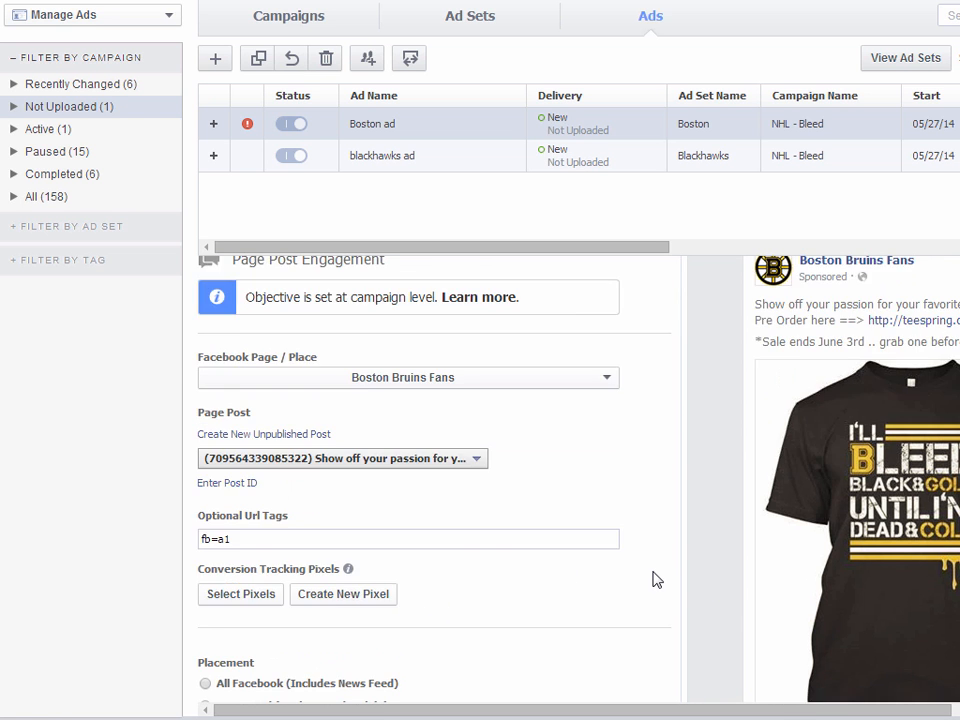
pyautogui.click(314, 328)
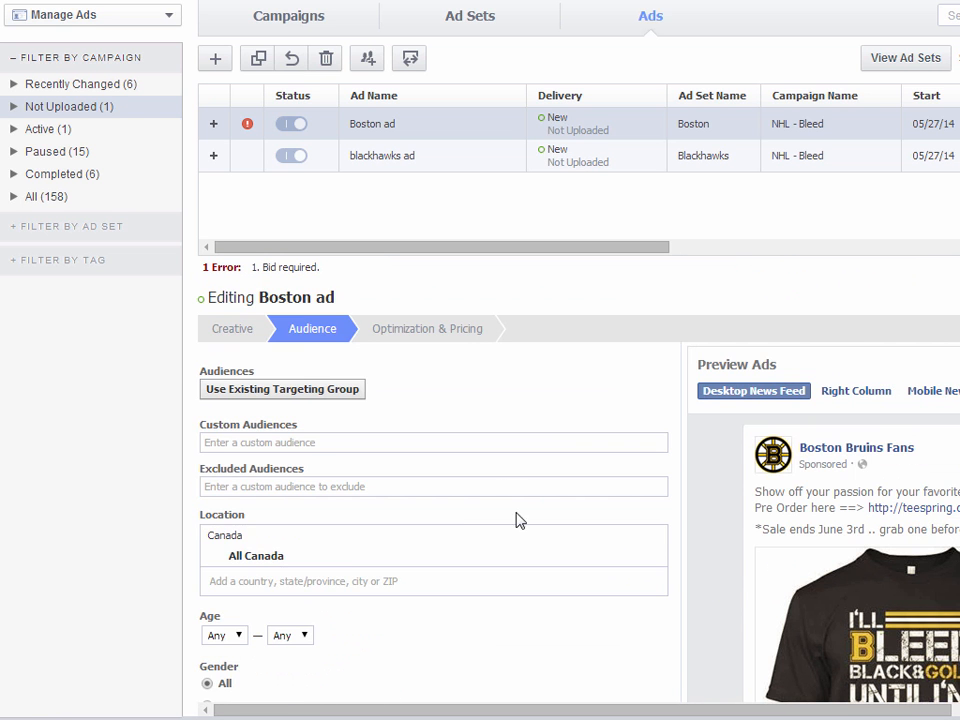
pyautogui.scroll(-2, 375, 538)
pyautogui.click(655, 465)
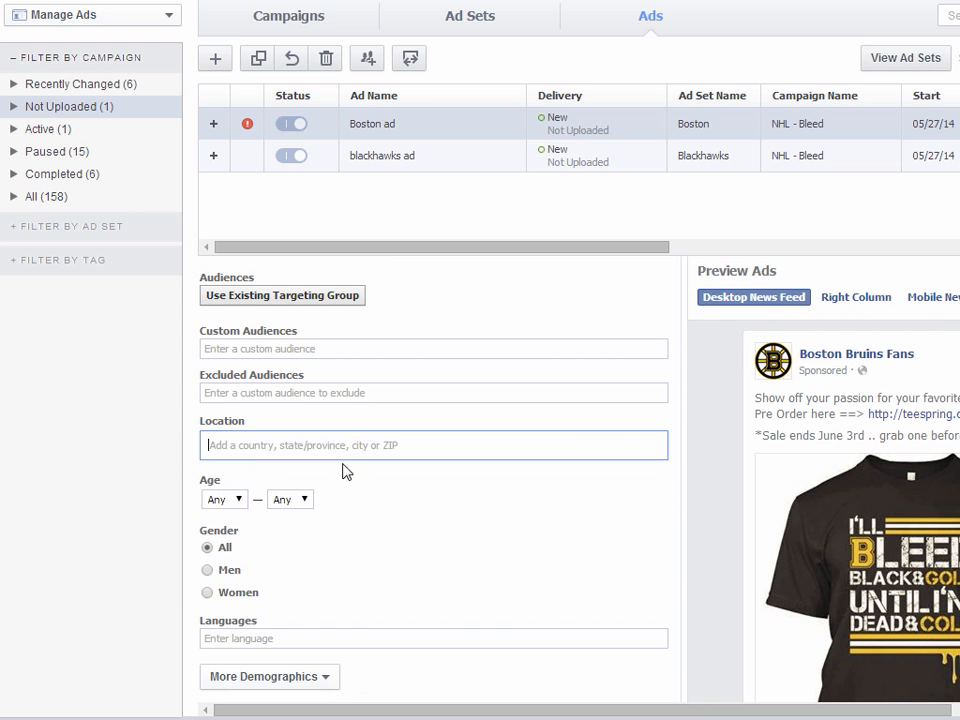
pyautogui.write('unit')
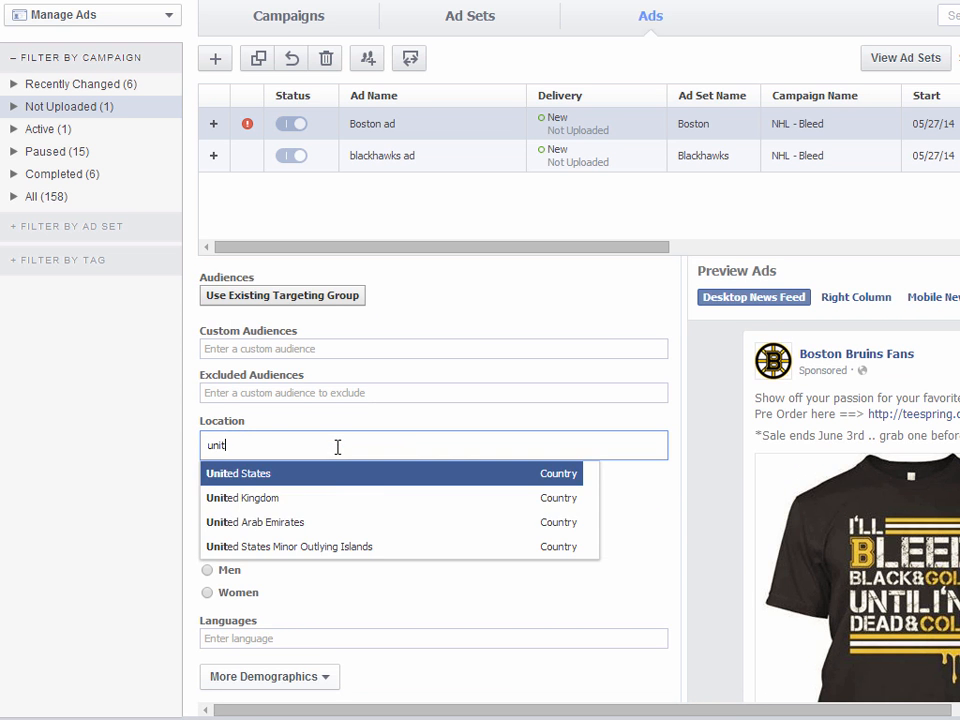
pyautogui.click(332, 474)
# Set the Boston ad audience's age range to 18–56.
pyautogui.scroll(-2, 300, 470)
pyautogui.click(214, 448)
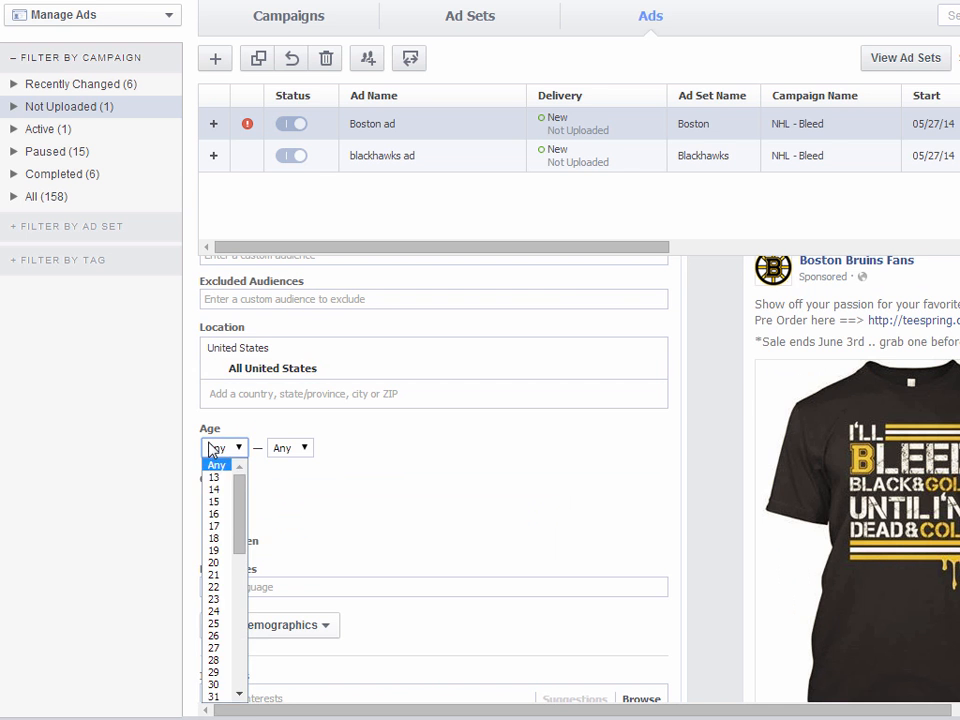
pyautogui.click(213, 538)
pyautogui.click(285, 448)
pyautogui.scroll(-7, 280, 537)
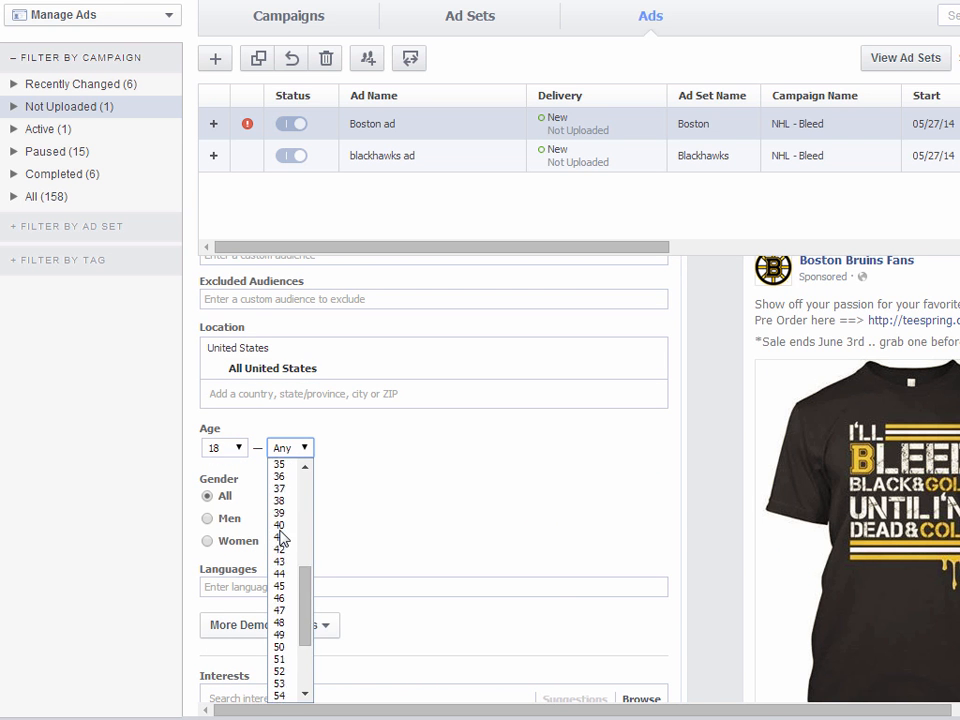
pyautogui.scroll(-3, 280, 537)
pyautogui.click(288, 622)
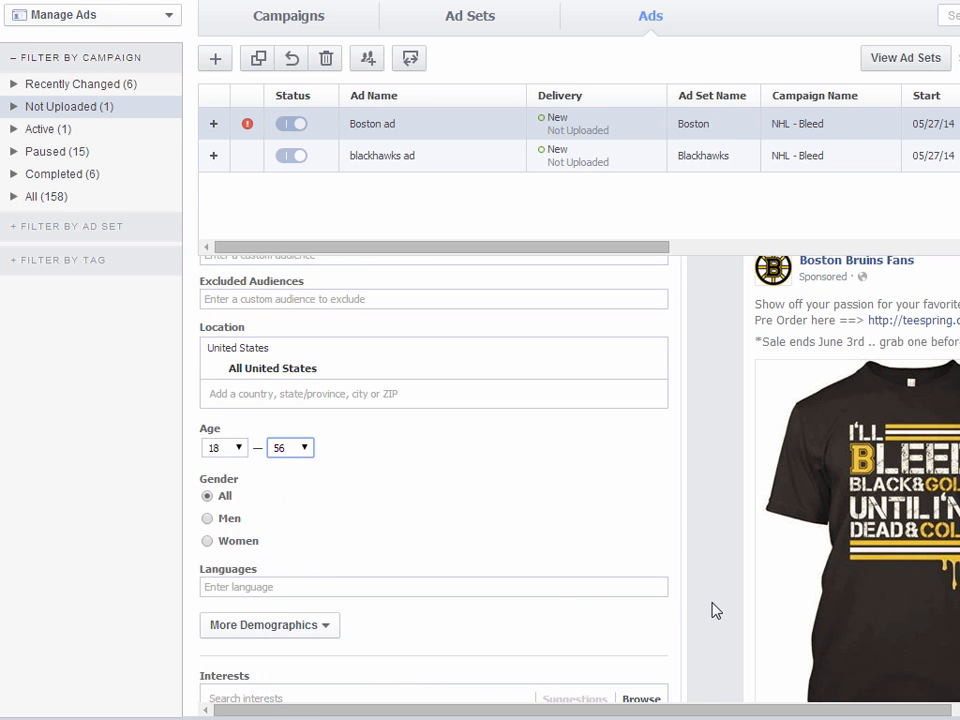
# Add Boston Bruins as an interest for the Boston ad's audience.
pyautogui.scroll(-4, 707, 585)
pyautogui.scroll(2, 705, 585)
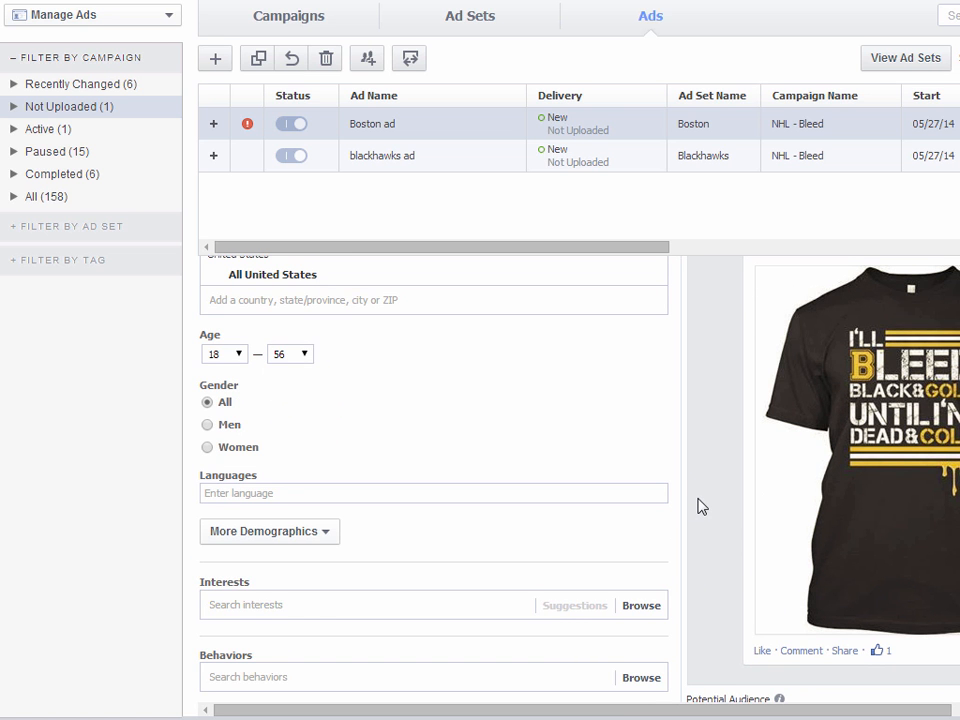
pyautogui.scroll(-4, 700, 507)
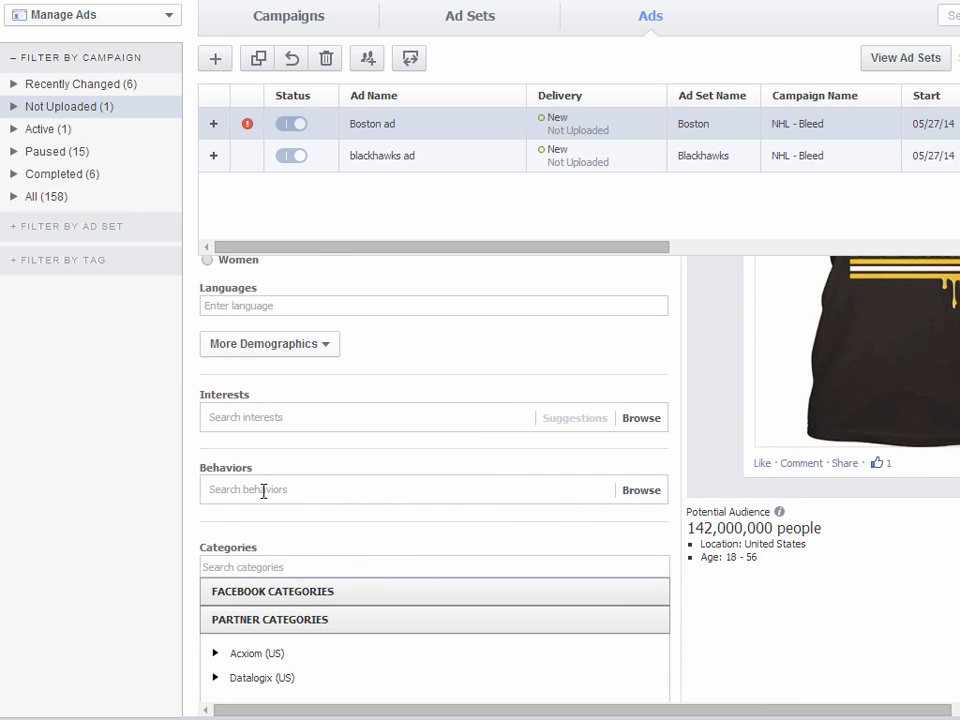
pyautogui.click(263, 418)
pyautogui.write('bost')
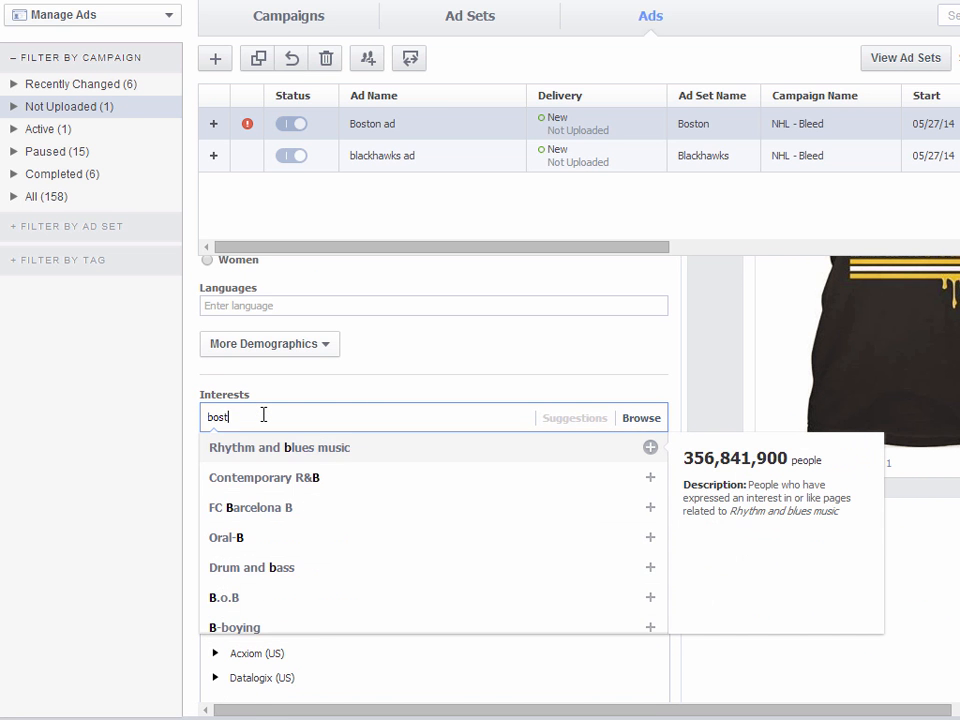
pyautogui.write('on br')
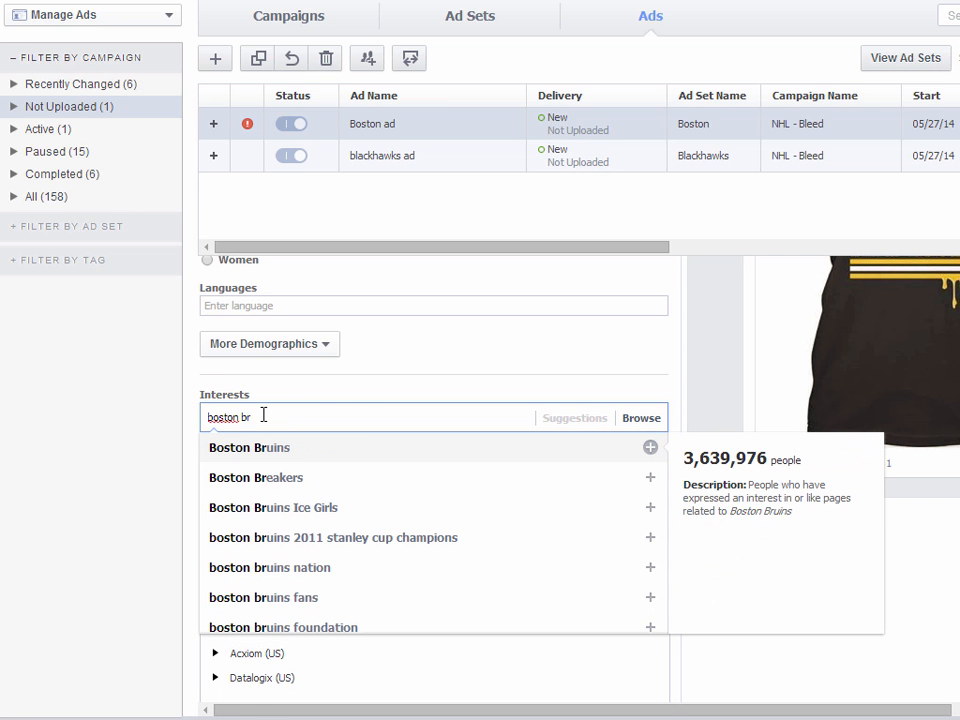
pyautogui.click(262, 448)
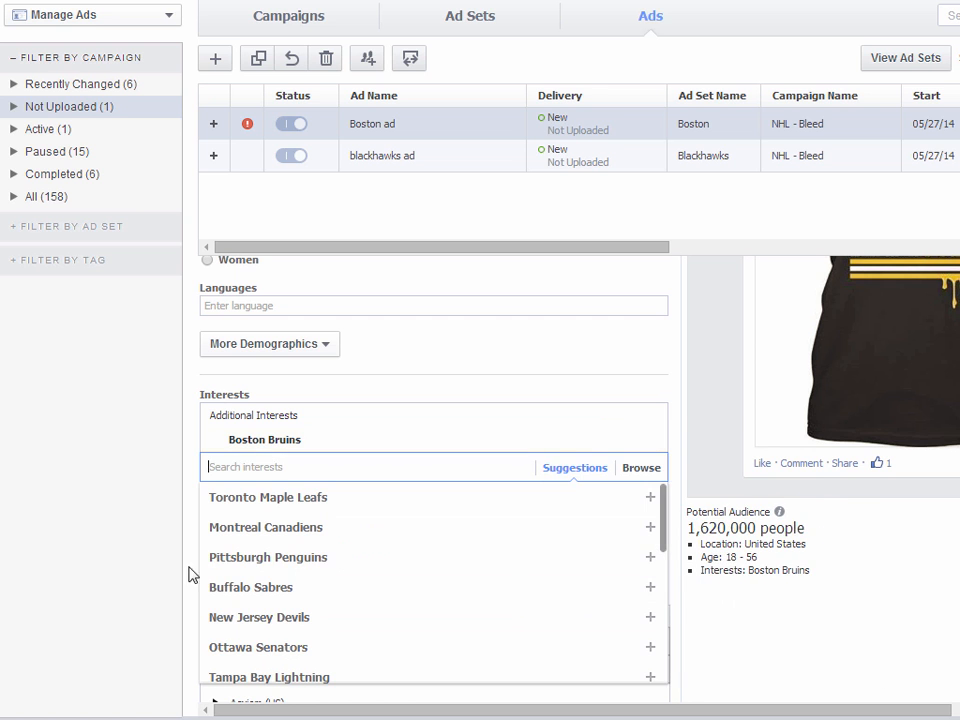
pyautogui.click(105, 533)
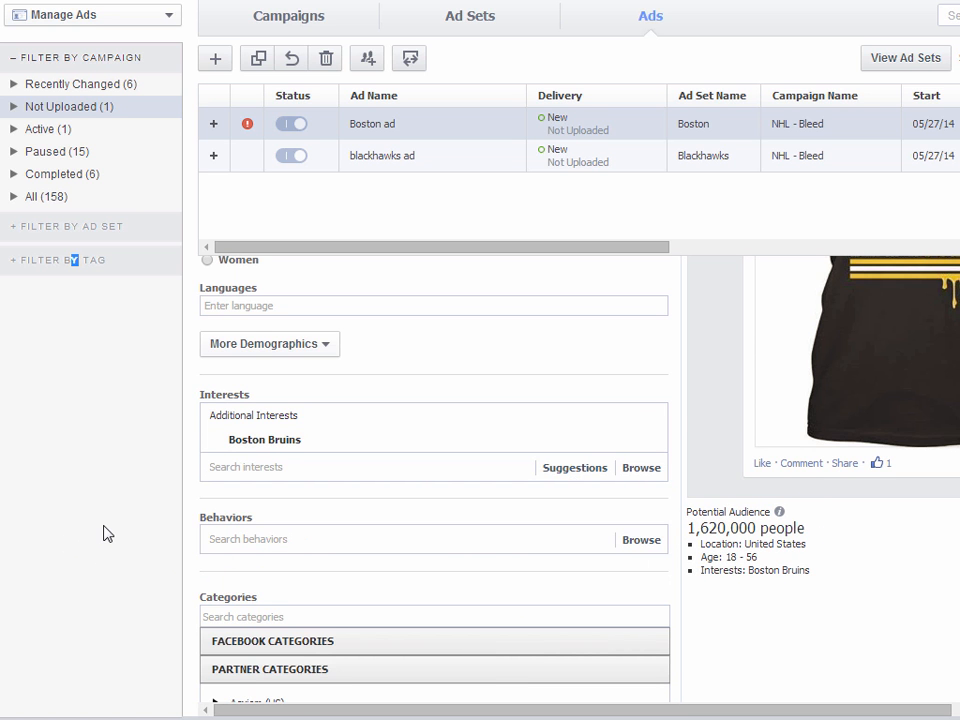
# Add the Sportsmen behavior from Purchase behavior > Buyer profiles to the Boston ad's audience.
pyautogui.scroll(-2, 808, 640)
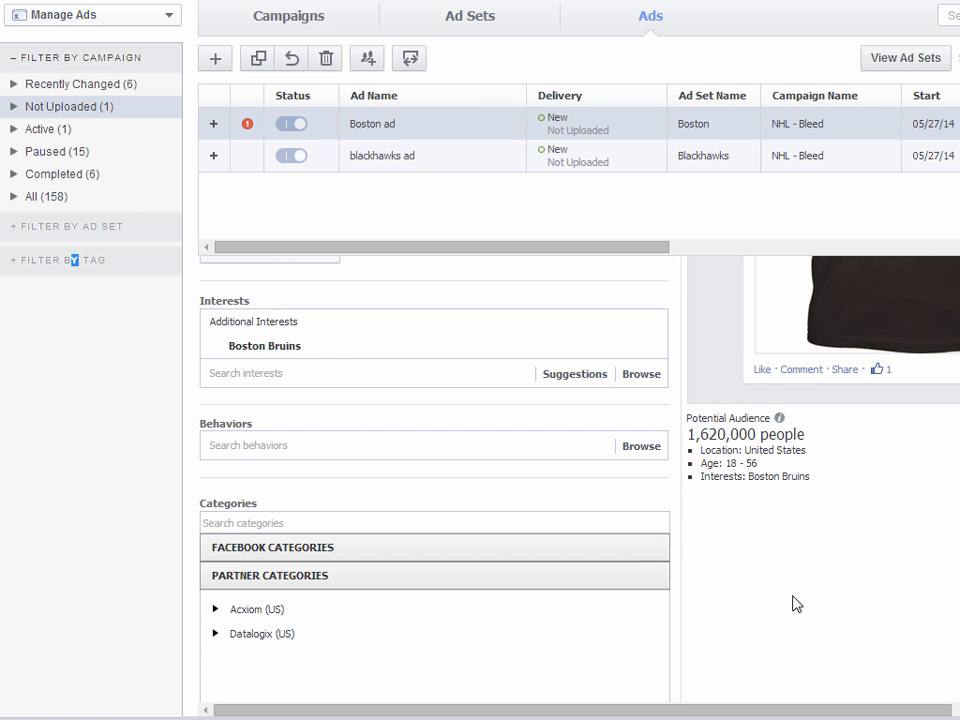
pyautogui.scroll(-2, 795, 603)
pyautogui.moveTo(287, 450)
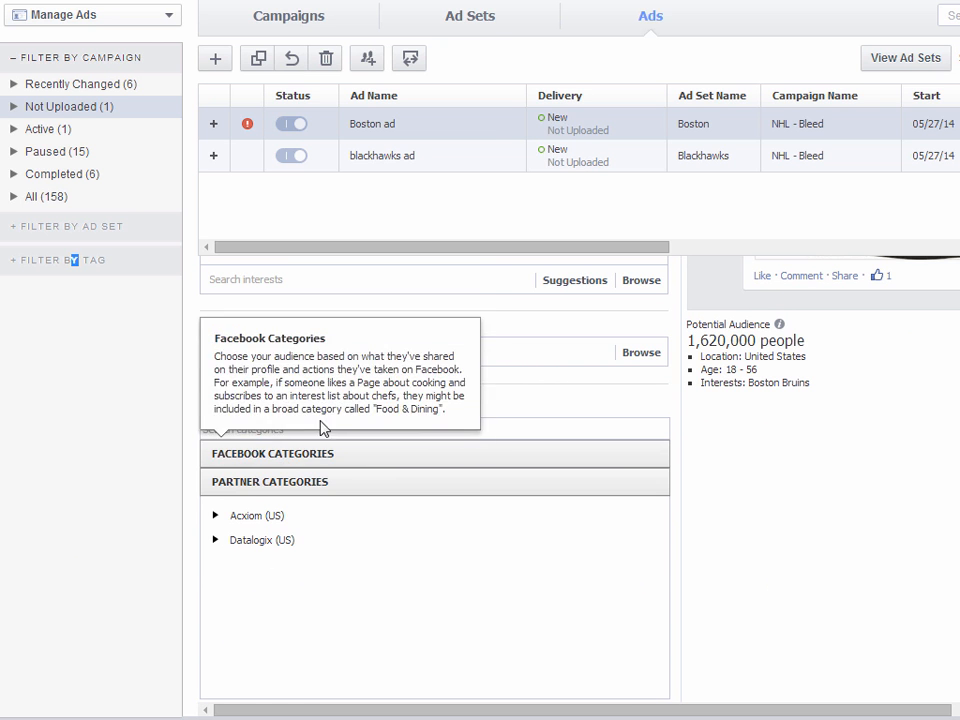
pyautogui.click(326, 352)
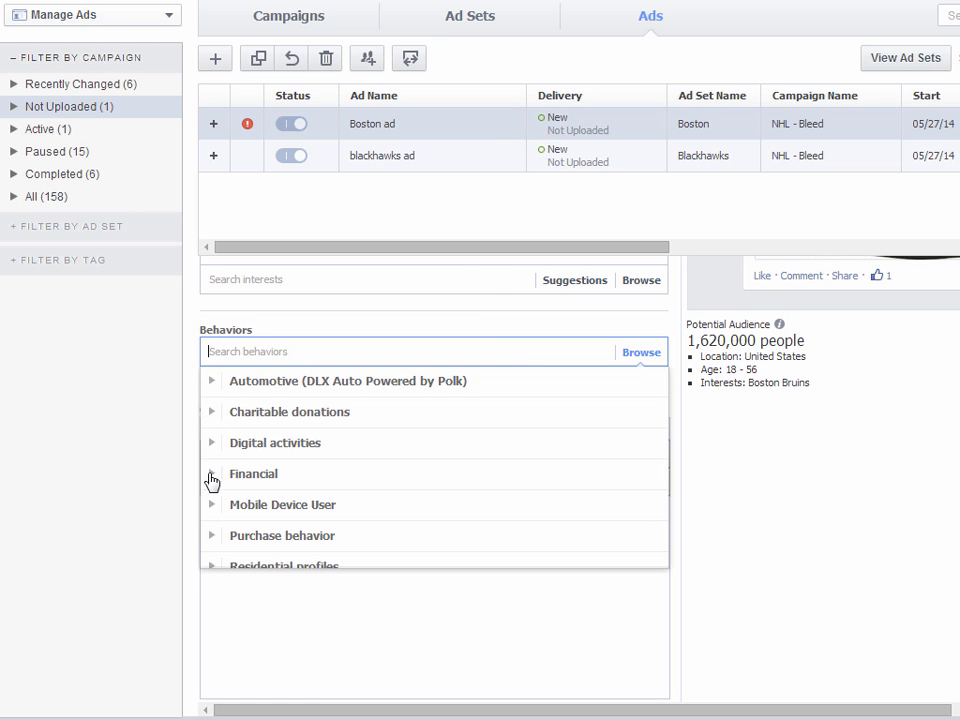
pyautogui.click(212, 538)
pyautogui.click(212, 448)
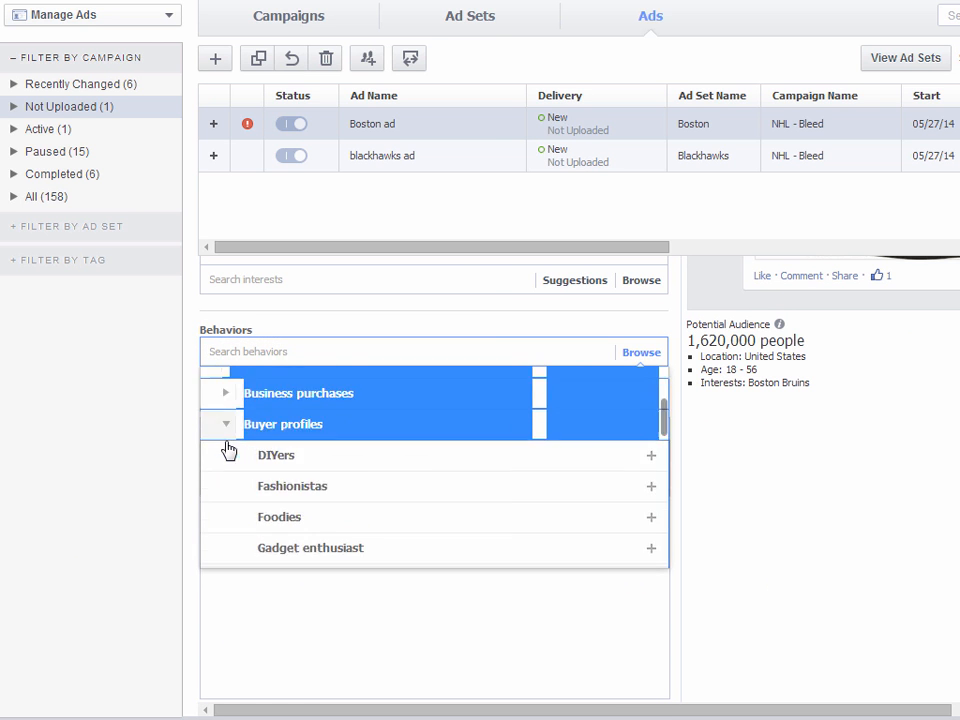
pyautogui.scroll(-5, 369, 480)
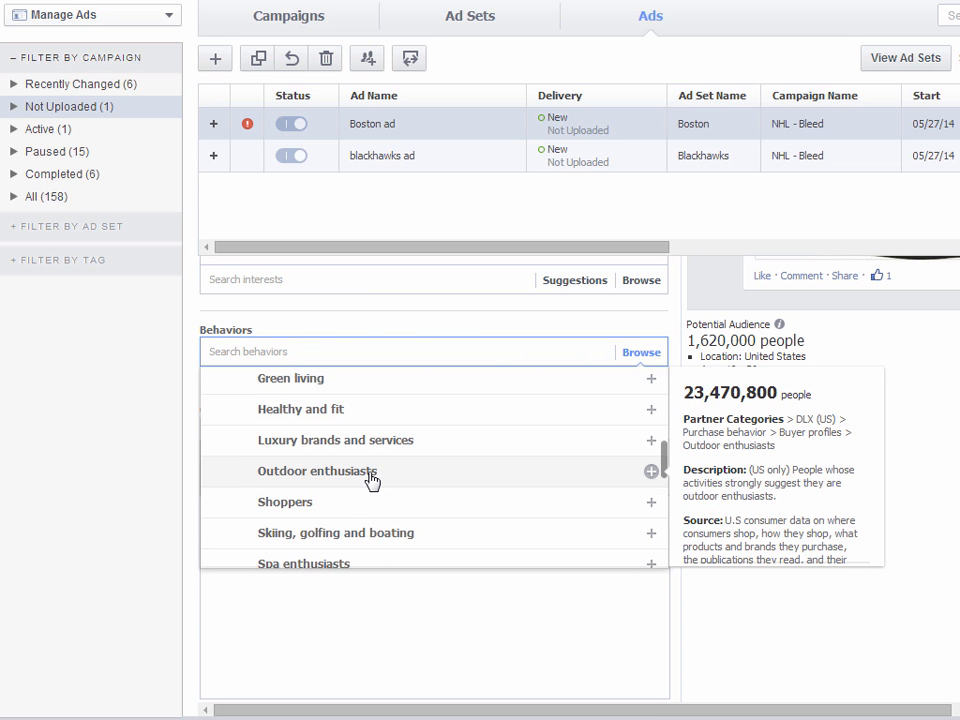
pyautogui.scroll(-3, 370, 481)
pyautogui.click(289, 504)
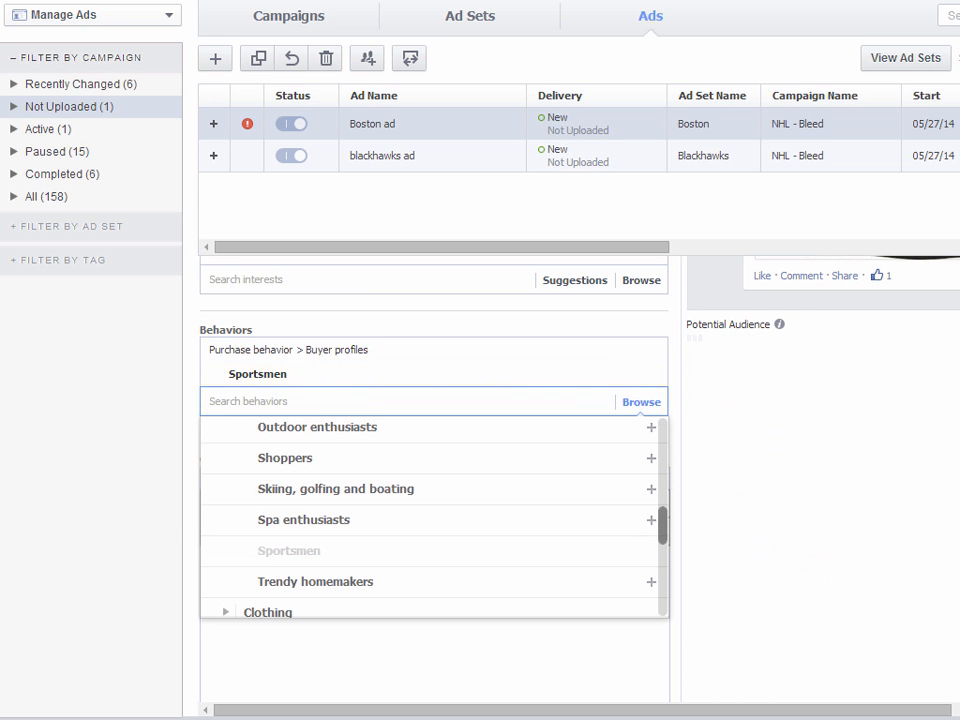
pyautogui.press('Escape')
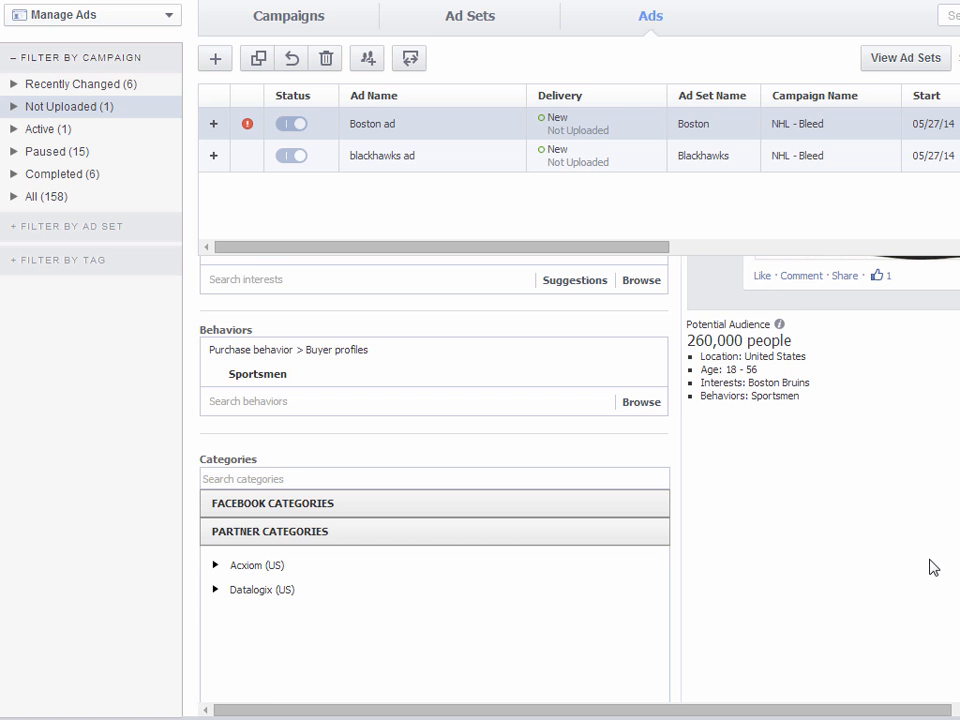
# Try a maximum age of 64 for the Boston ad's audience and check its effect on the potential audience.
pyautogui.scroll(-4, 946, 566)
pyautogui.scroll(6, 944, 570)
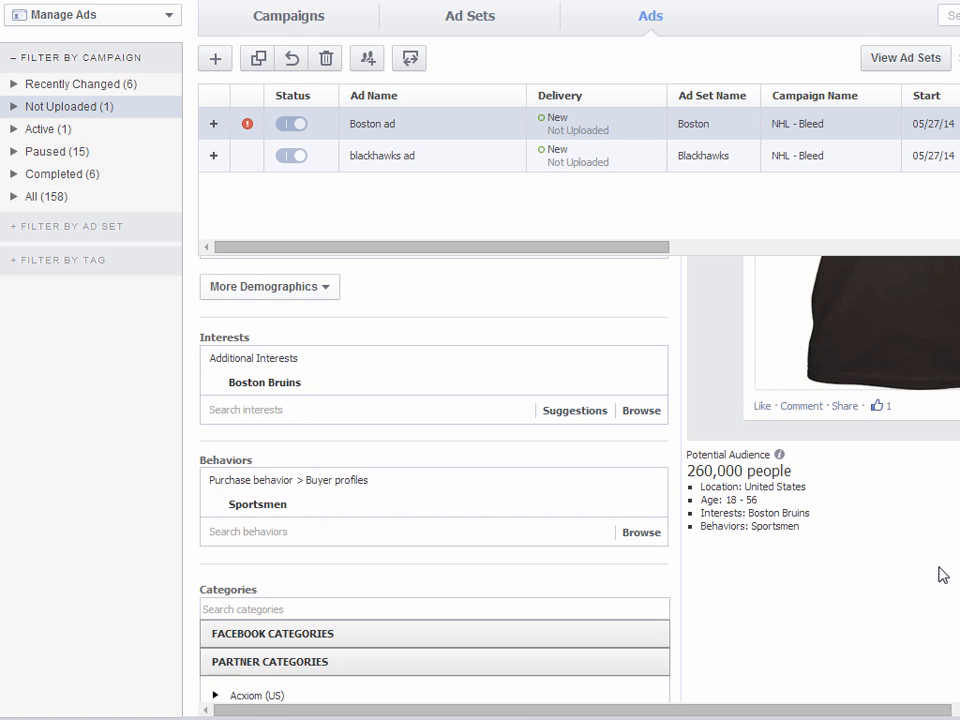
pyautogui.scroll(2, 943, 575)
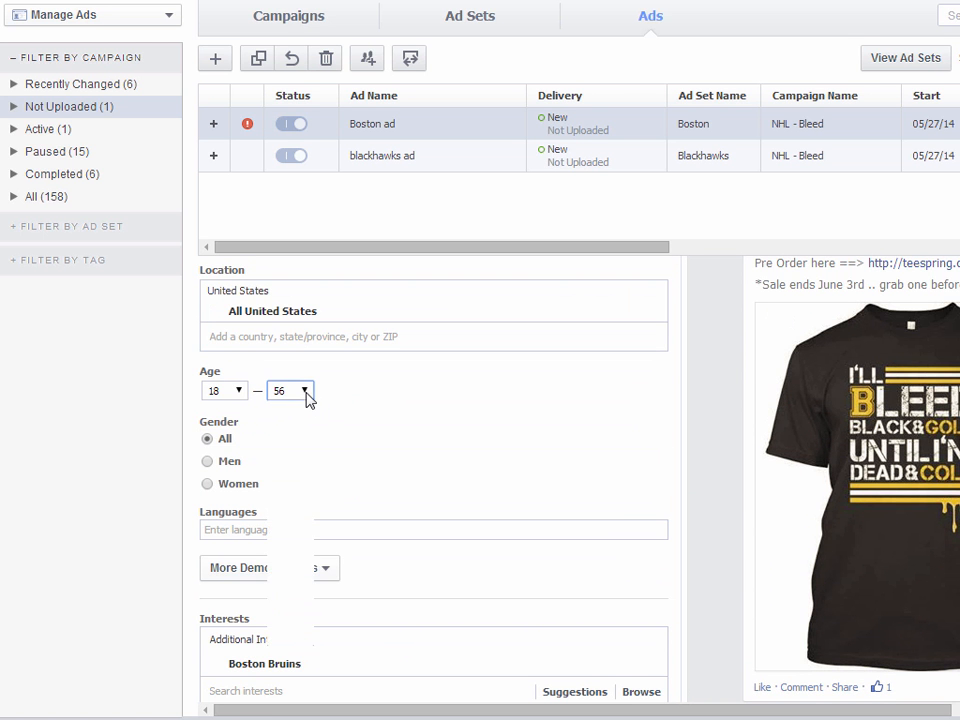
pyautogui.click(306, 392)
pyautogui.moveTo(306, 579); pyautogui.dragTo(305, 607)
pyautogui.click(287, 695)
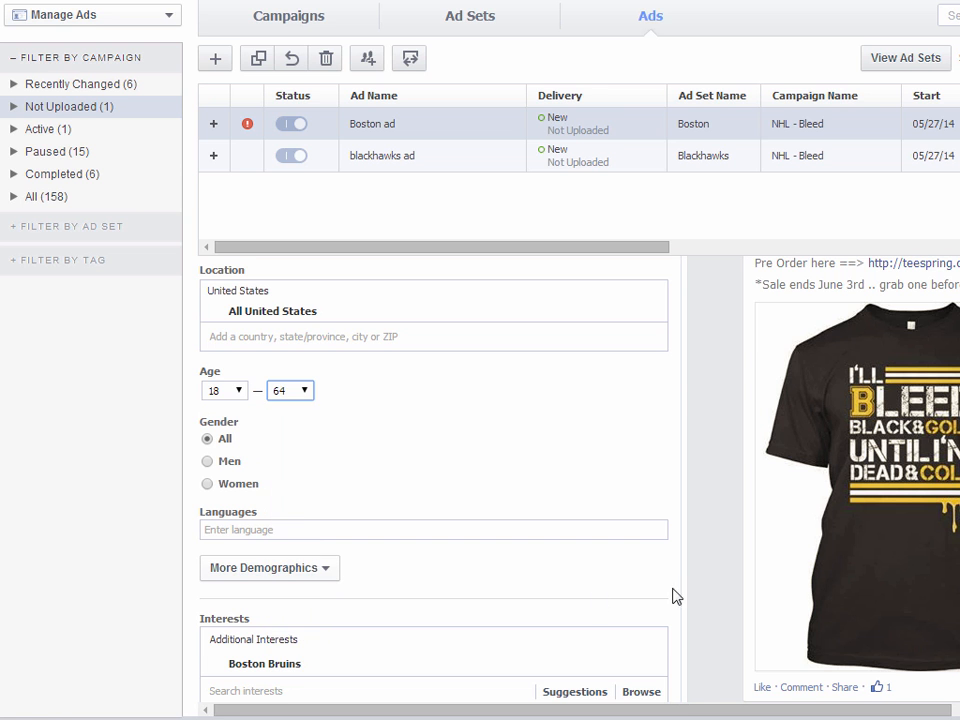
pyautogui.scroll(-1, 718, 591)
pyautogui.scroll(-1, 718, 591)
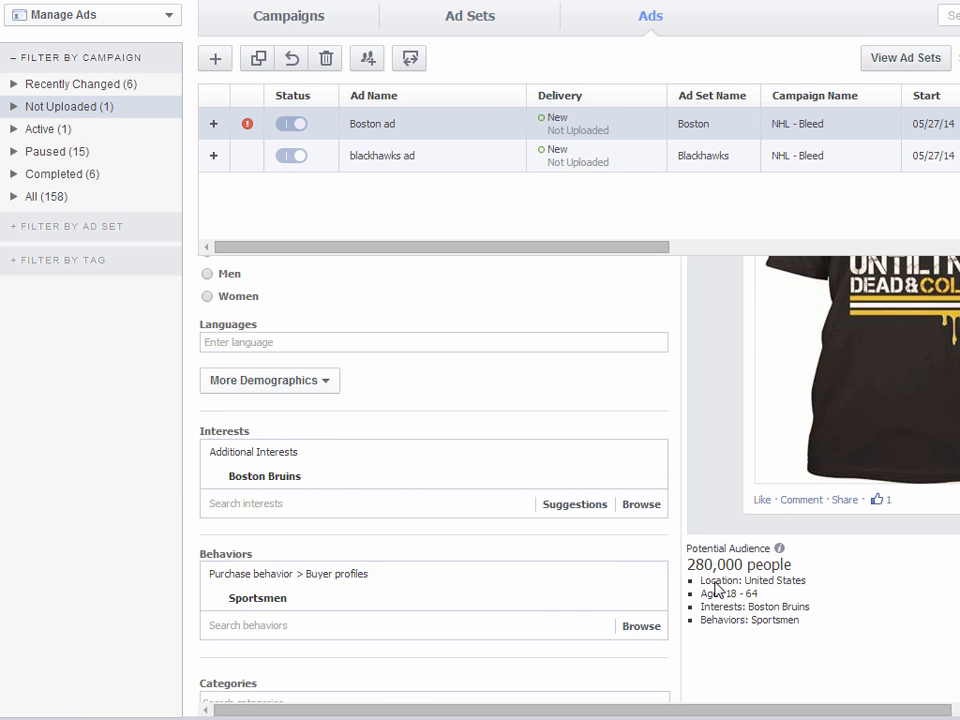
pyautogui.scroll(1, 716, 580)
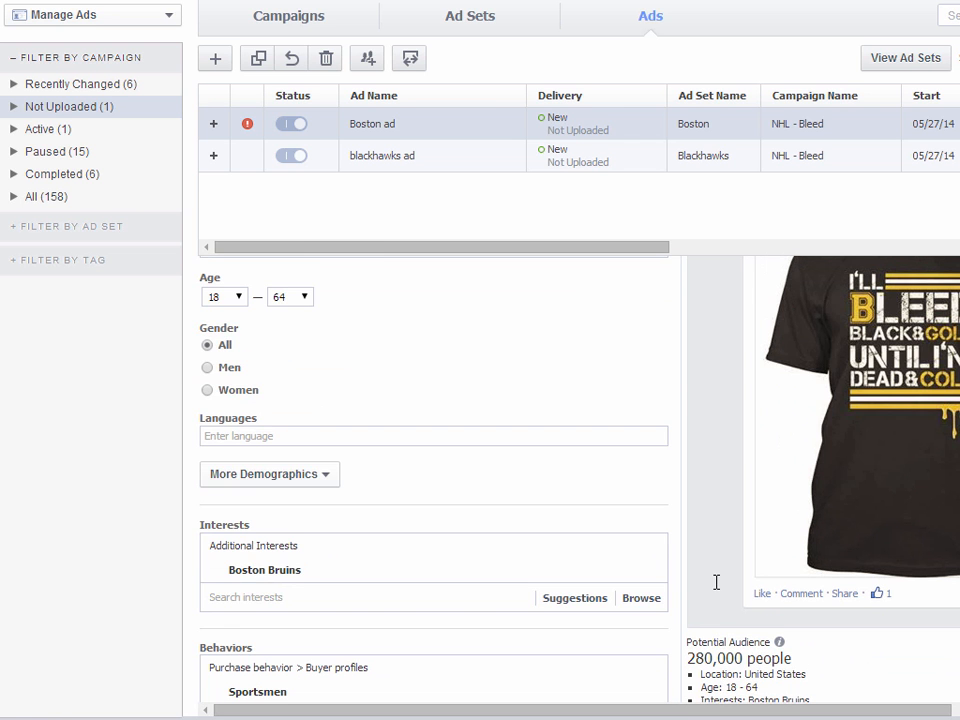
# Return the Boston ad's maximum age to 56 and compare the potential audience.
pyautogui.click(307, 304)
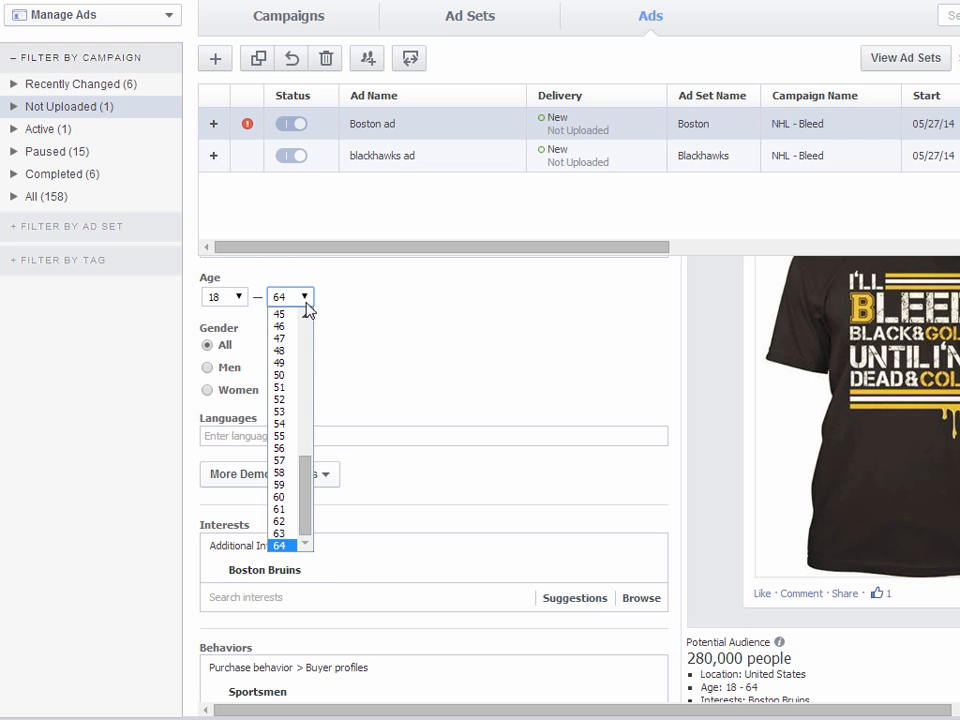
pyautogui.click(281, 448)
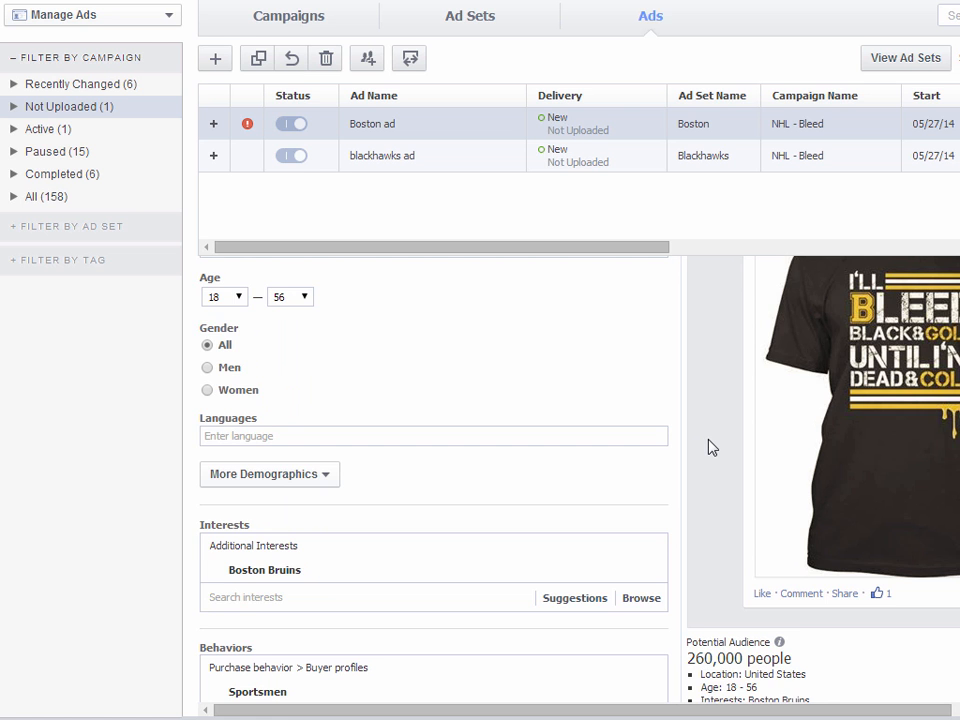
pyautogui.scroll(-5, 712, 447)
pyautogui.scroll(4, 712, 447)
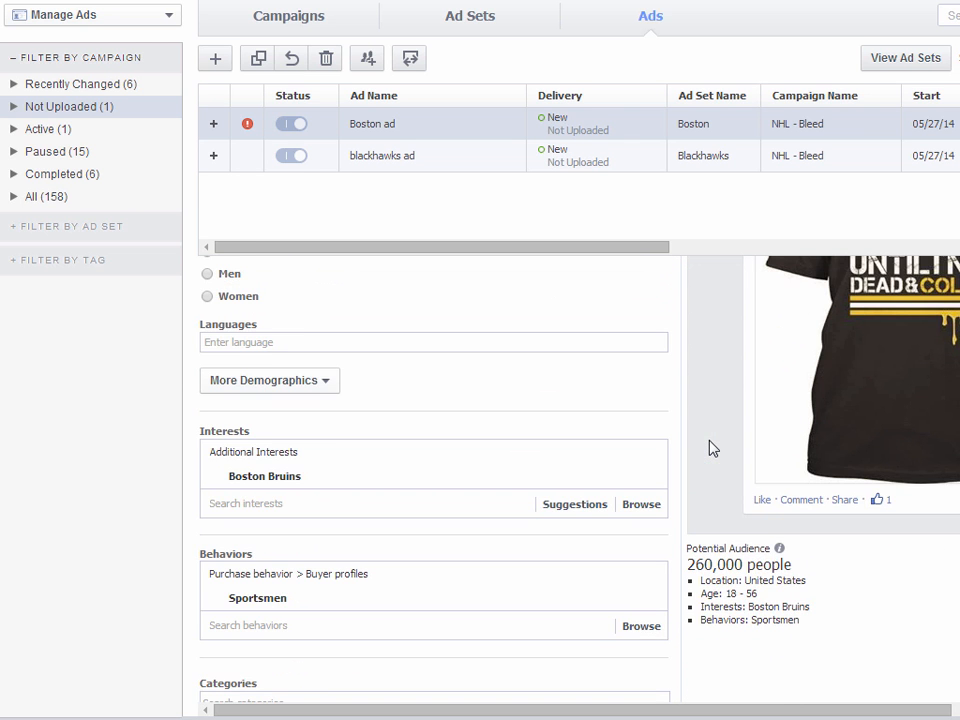
pyautogui.scroll(1, 710, 448)
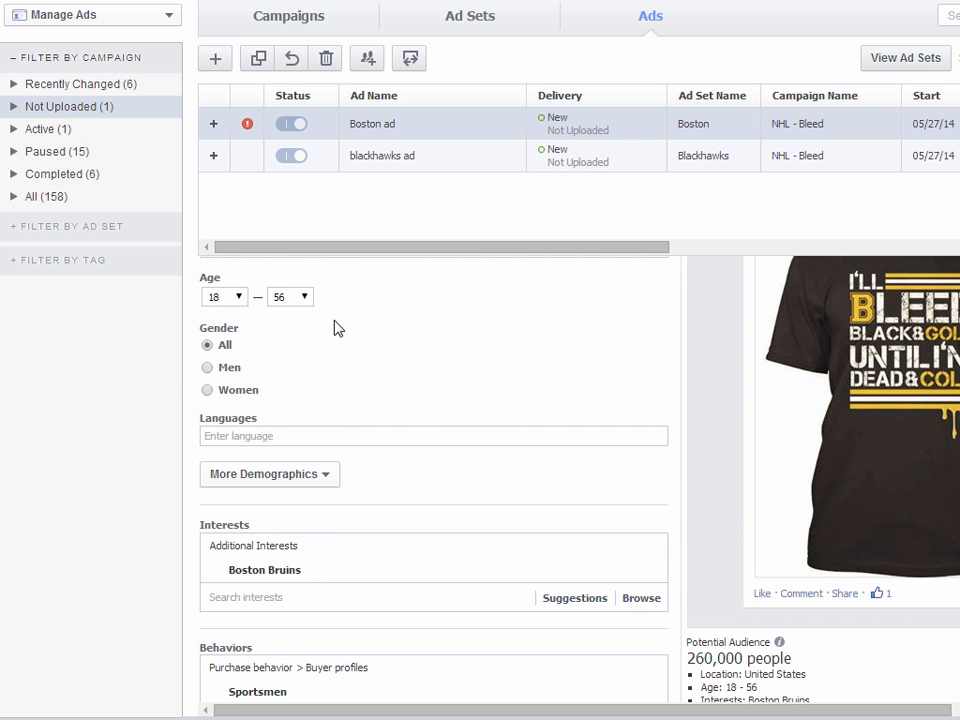
# Set the maximum audience age to 64 for both the Boston ad and the blackhawks ad.
pyautogui.click(307, 302)
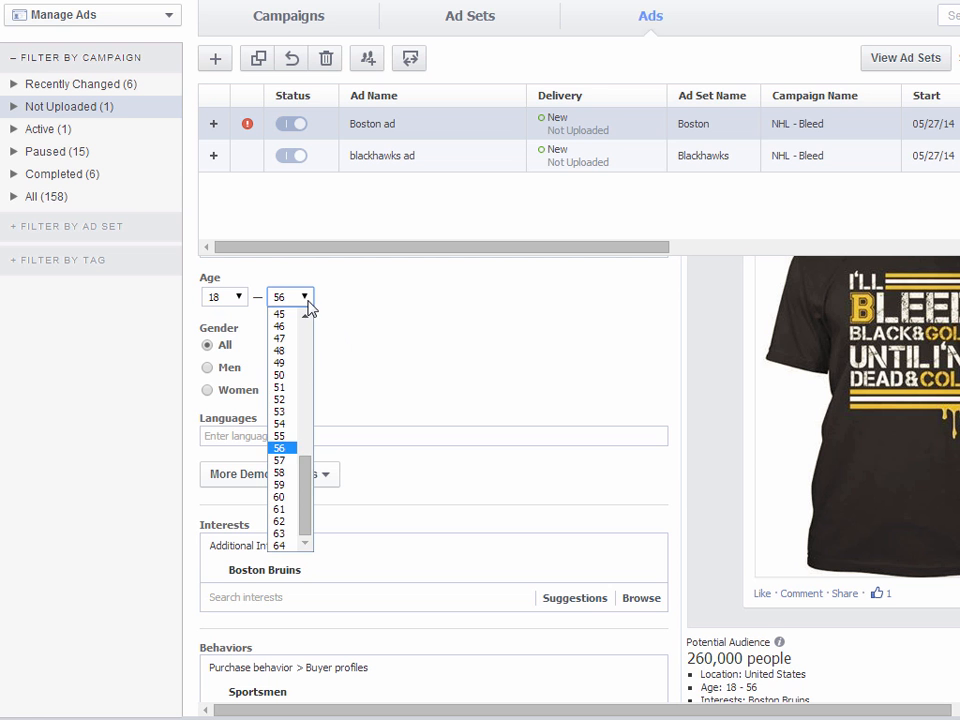
pyautogui.click(281, 543)
pyautogui.click(444, 160)
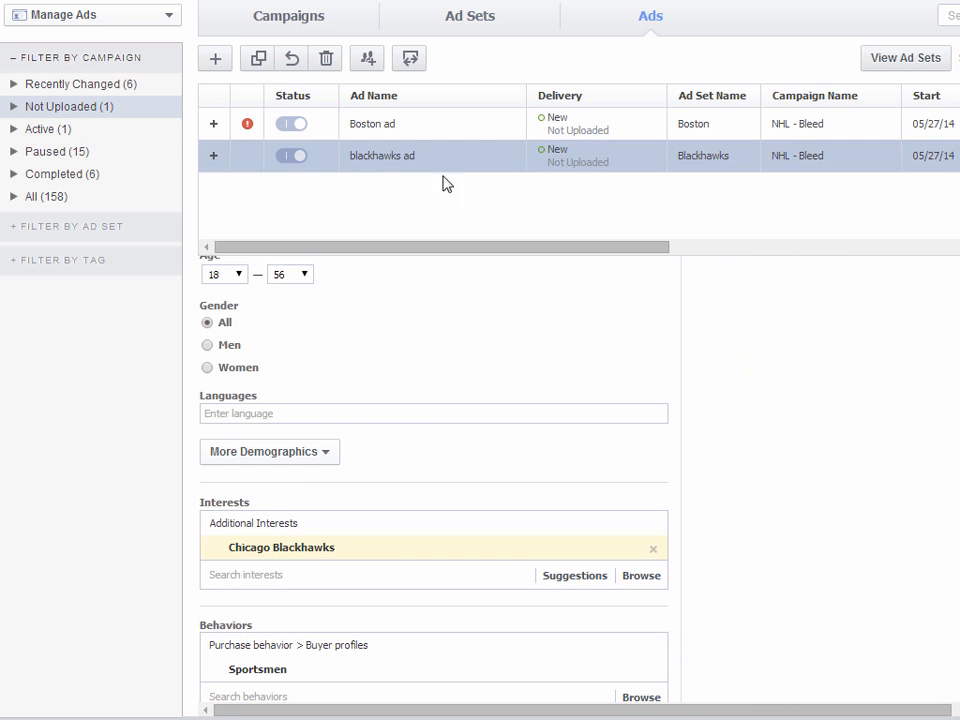
pyautogui.click(306, 276)
pyautogui.click(303, 522)
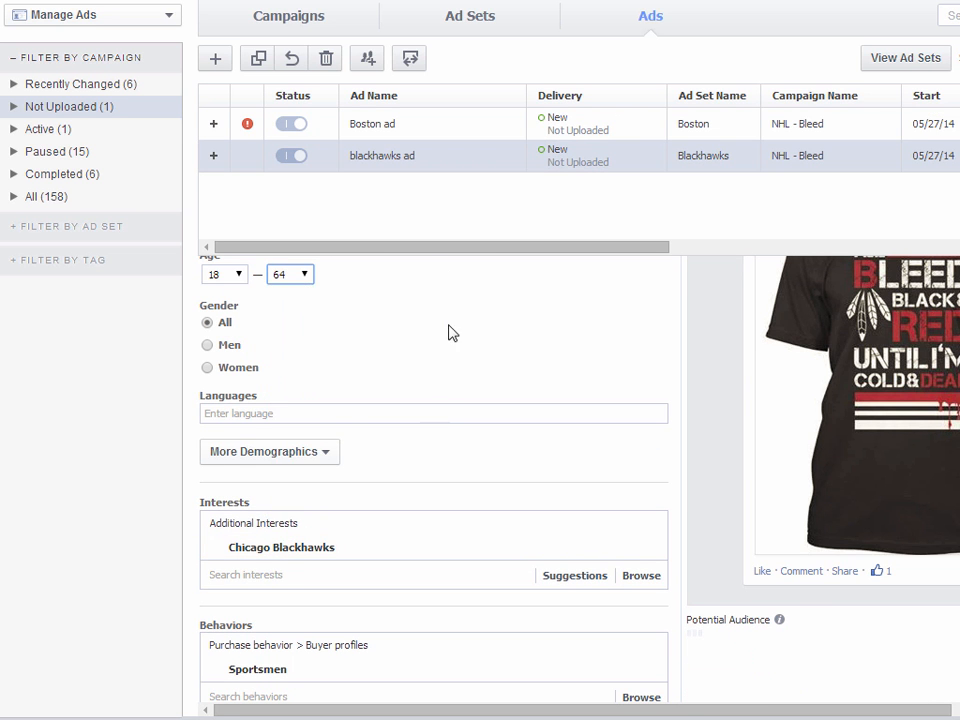
# Set the Boston ad's pricing to Optimized CPM with the default bids.
pyautogui.click(427, 130)
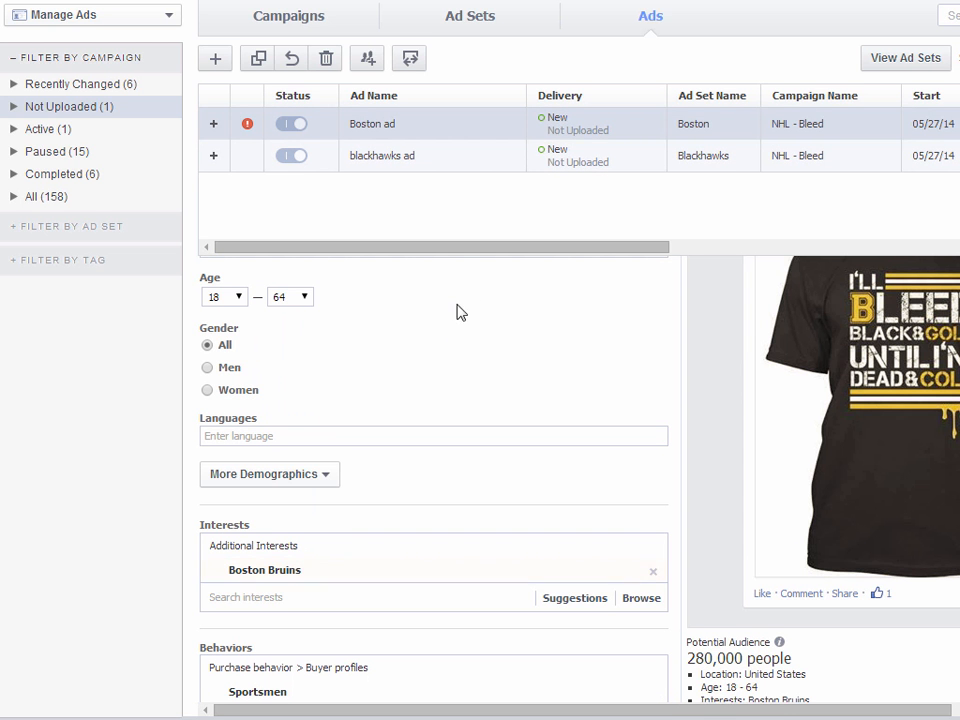
pyautogui.scroll(-10, 725, 437)
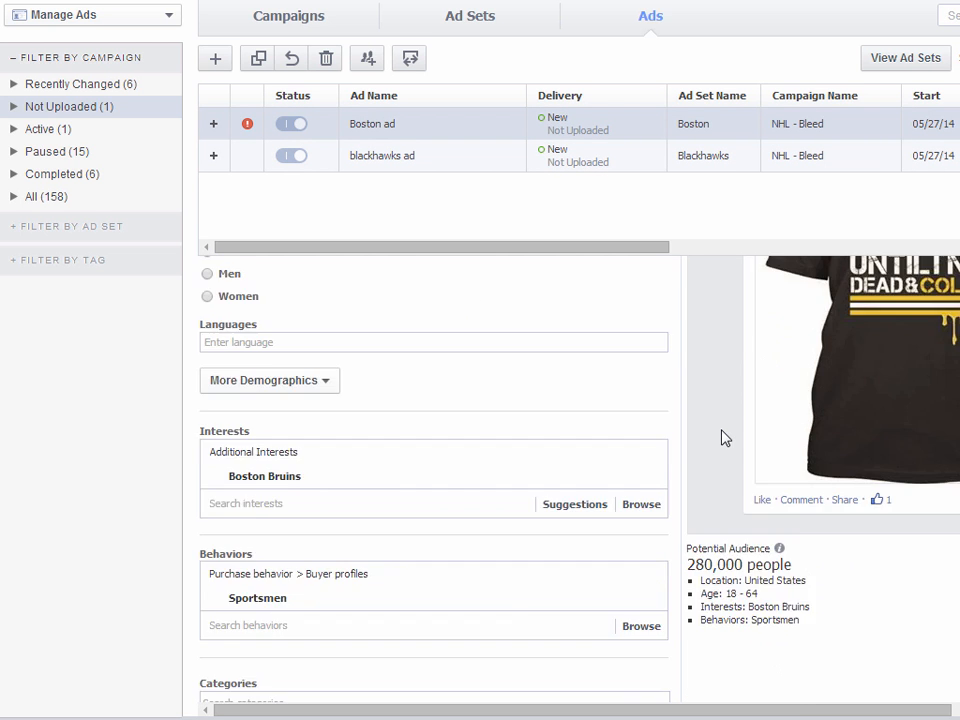
pyautogui.scroll(15, 725, 437)
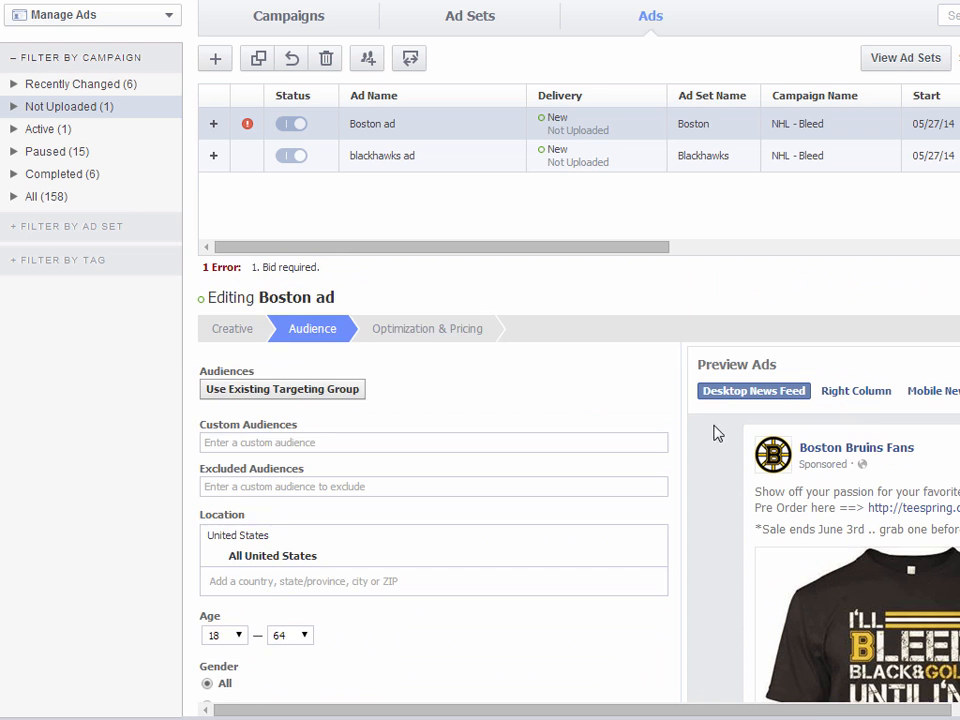
pyautogui.click(427, 334)
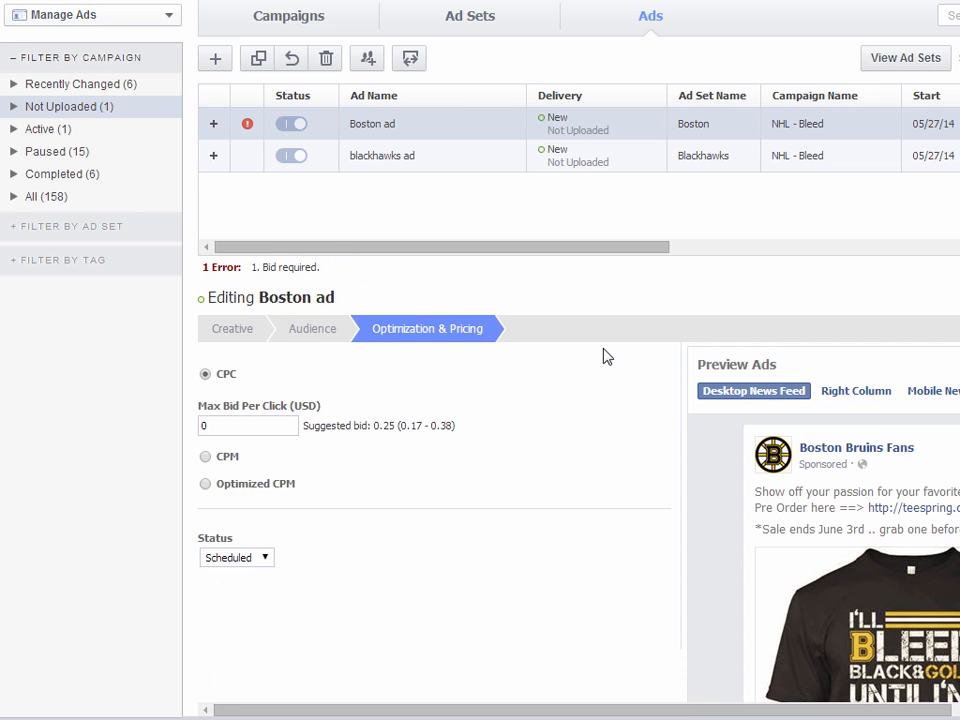
pyautogui.click(210, 486)
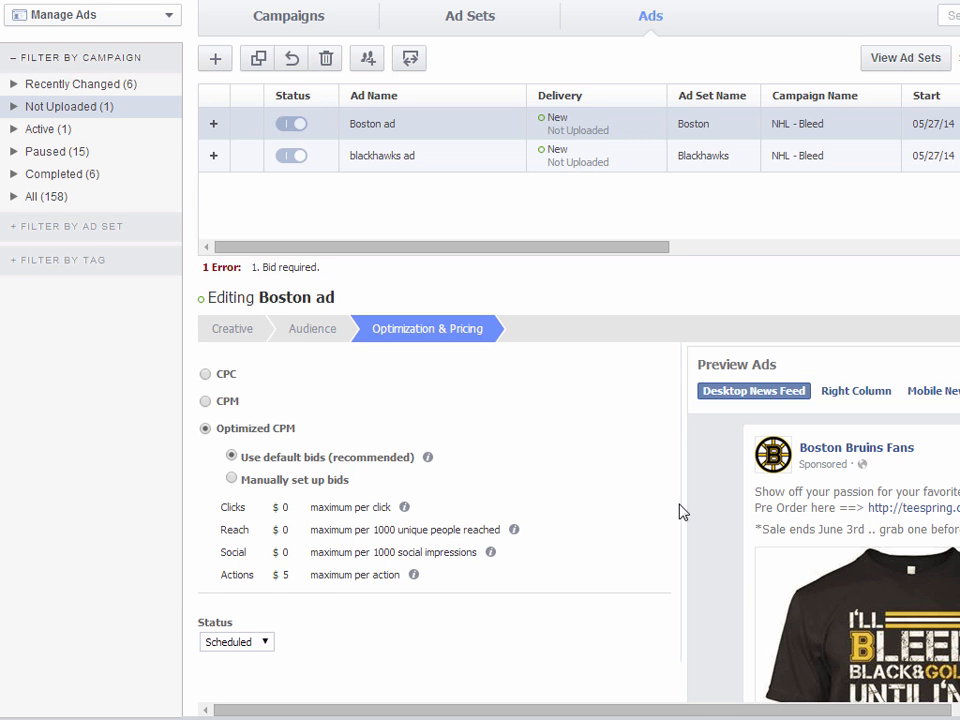
# Review the Boston ad's audience, creative and pricing settings, and compare its bids with the blackhawks ad's pricing.
pyautogui.click(302, 334)
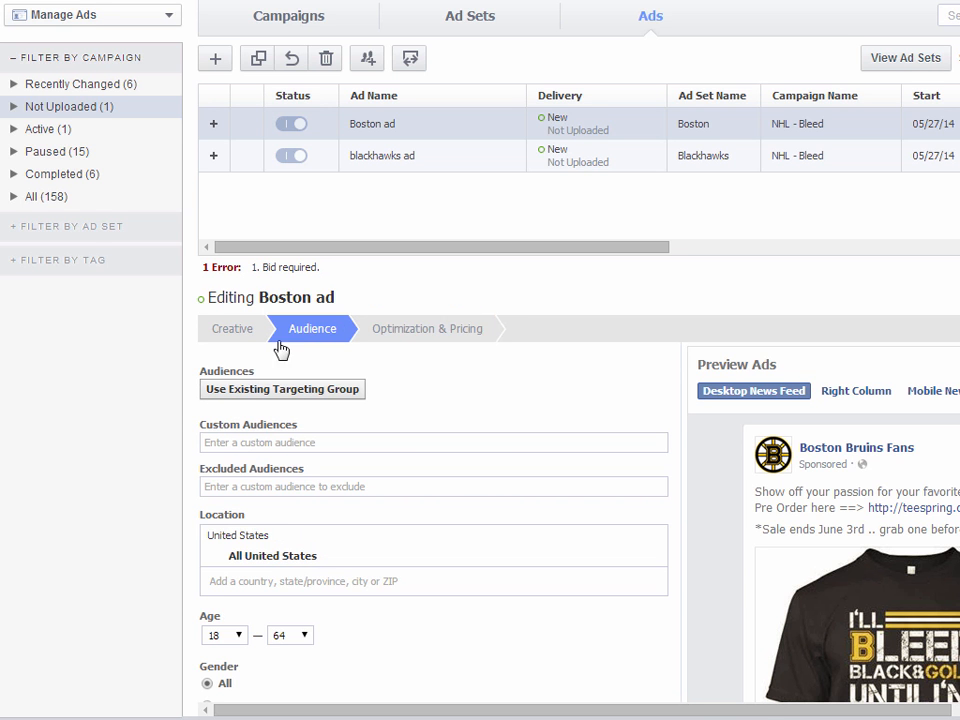
pyautogui.click(238, 336)
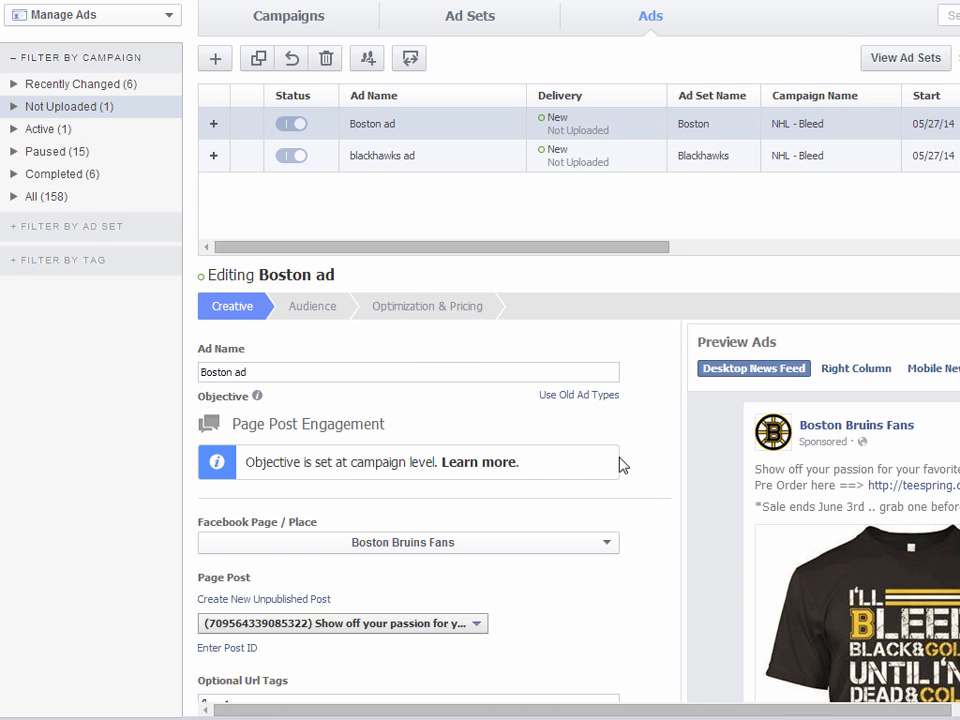
pyautogui.scroll(-2, 698, 505)
pyautogui.scroll(-1, 698, 505)
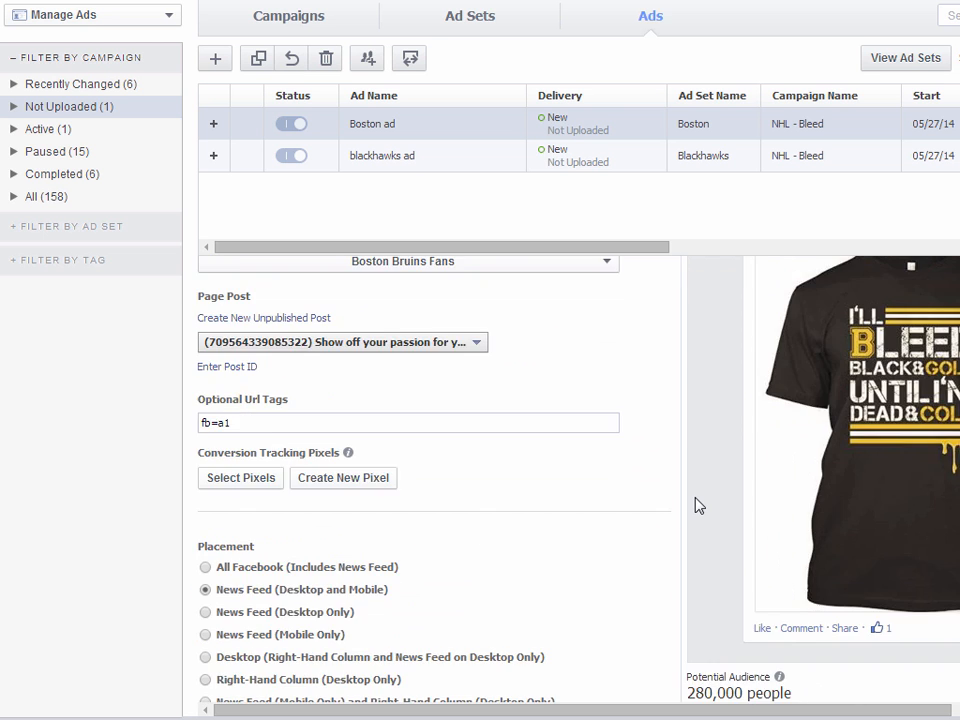
pyautogui.scroll(3, 690, 500)
pyautogui.click(414, 312)
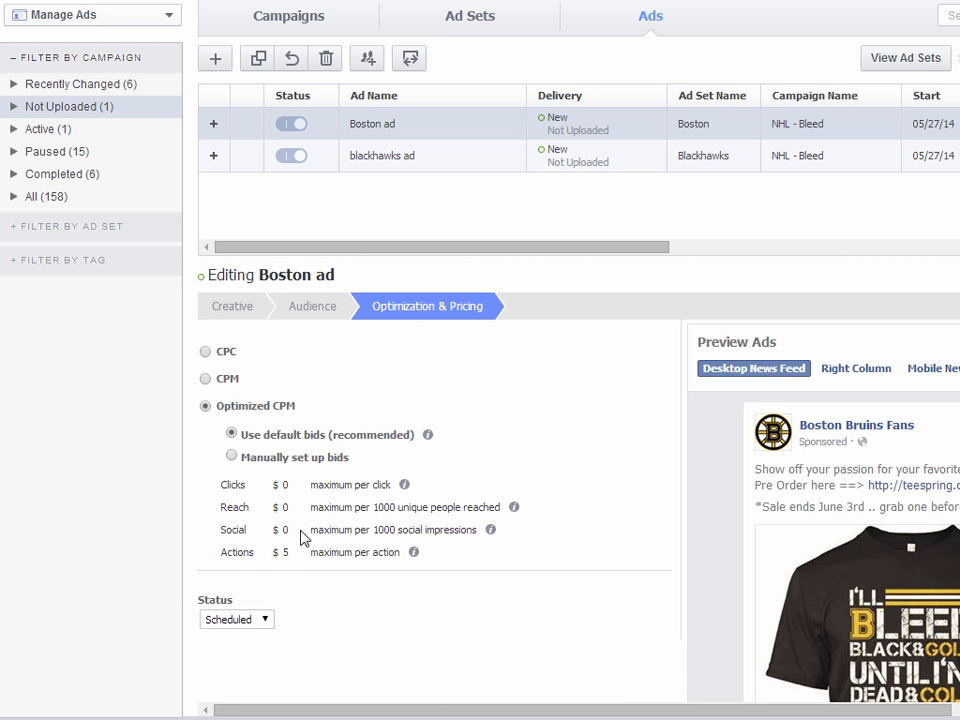
pyautogui.click(391, 162)
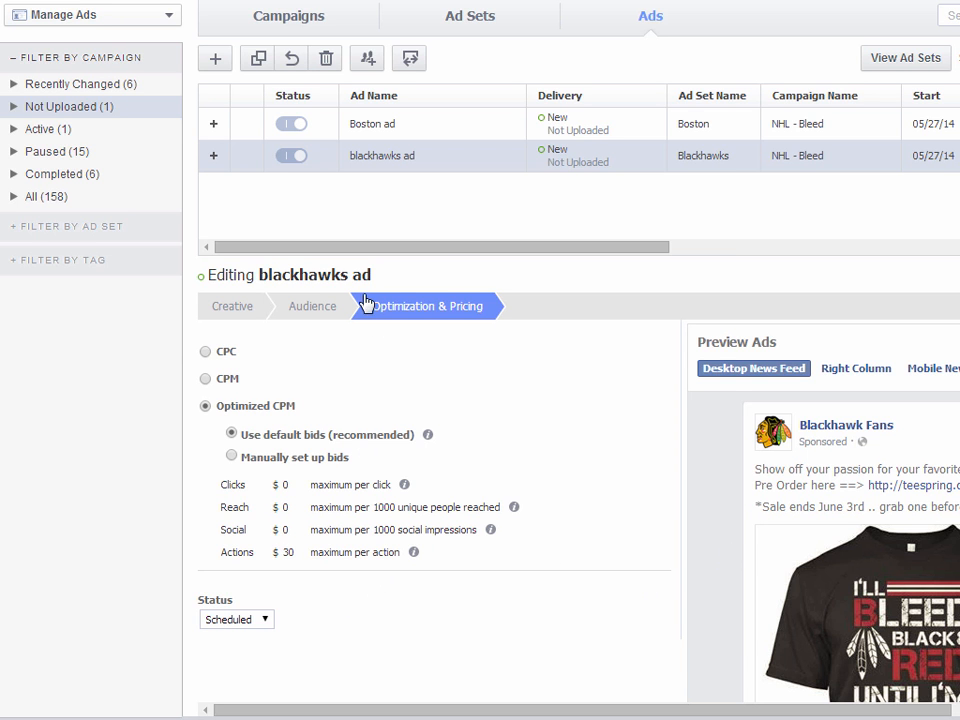
# Review the Boston ad's audience and creative settings and compare its conversion-tracking setup with the blackhawks ad's.
pyautogui.click(419, 131)
pyautogui.click(302, 312)
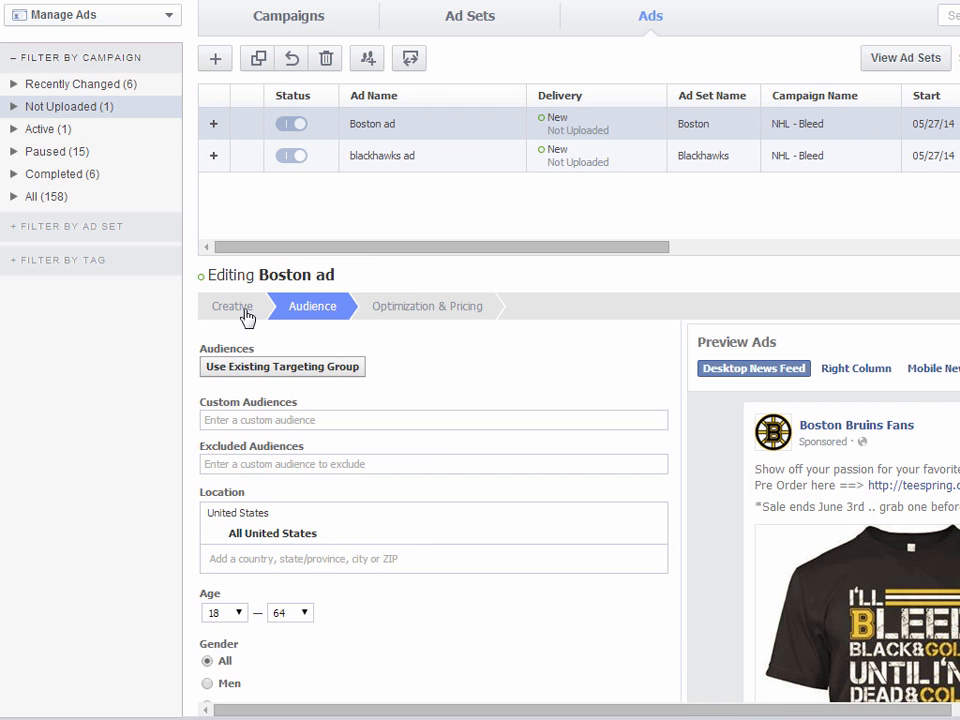
pyautogui.click(244, 313)
pyautogui.scroll(-3, 668, 600)
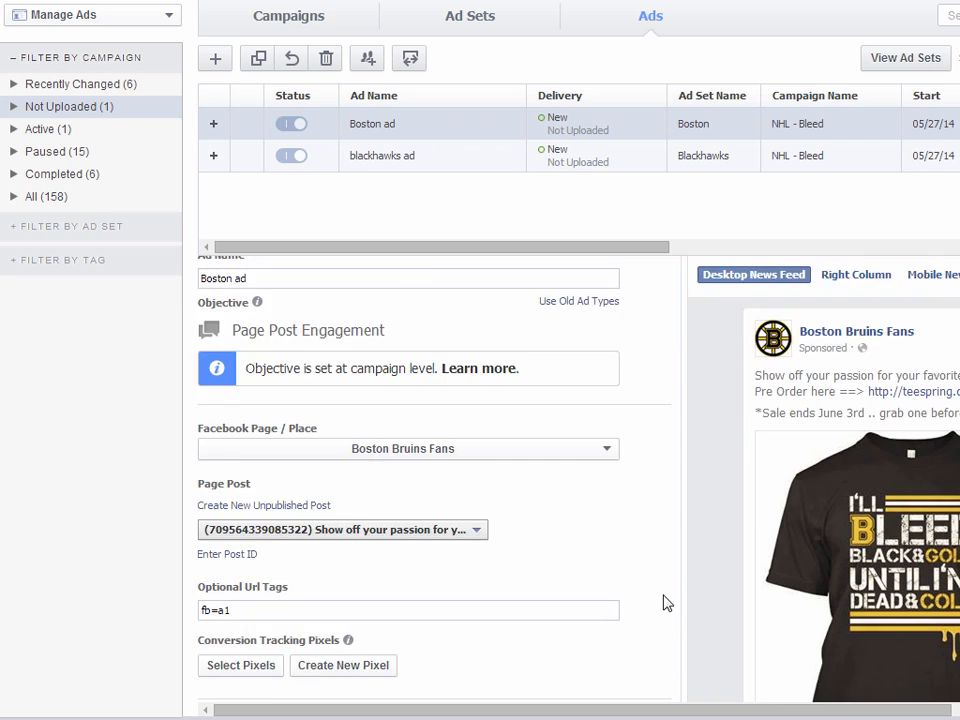
pyautogui.click(444, 163)
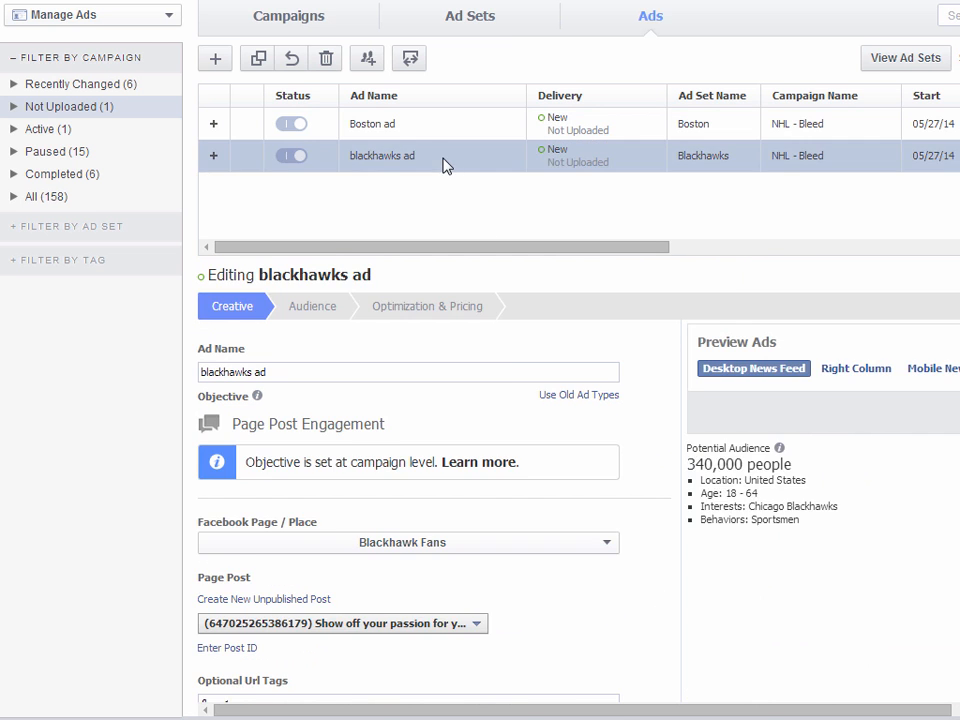
pyautogui.scroll(-3, 688, 594)
pyautogui.scroll(-1, 686, 596)
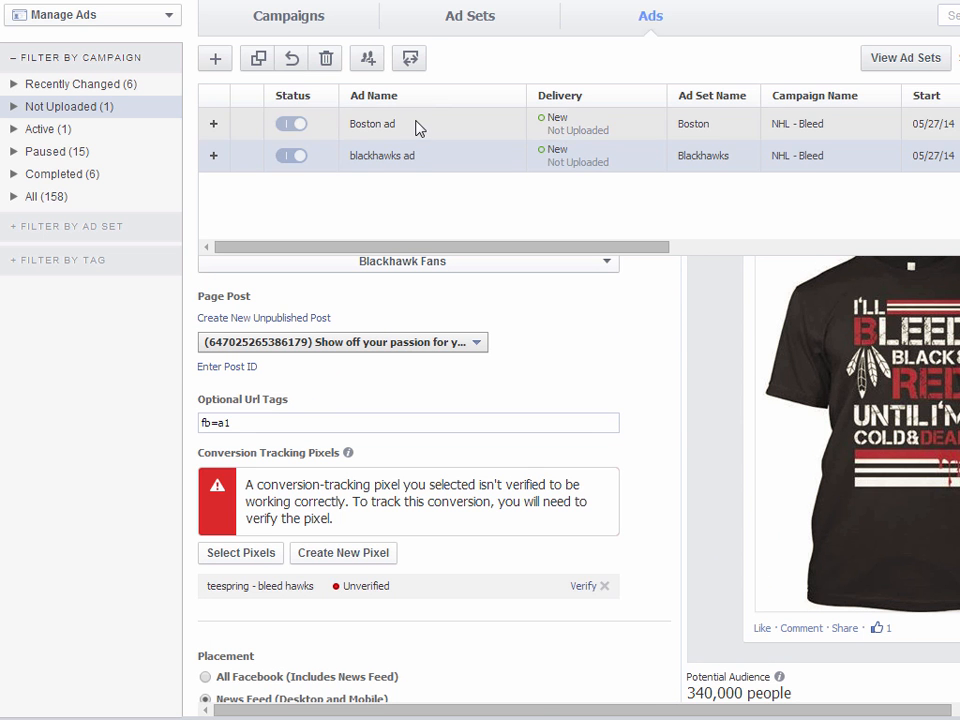
# Search the conversion-tracking pixels for "bru" and attach teespring - bleed bruins 1 to the Boston ad.
pyautogui.click(420, 126)
pyautogui.scroll(-2, 633, 609)
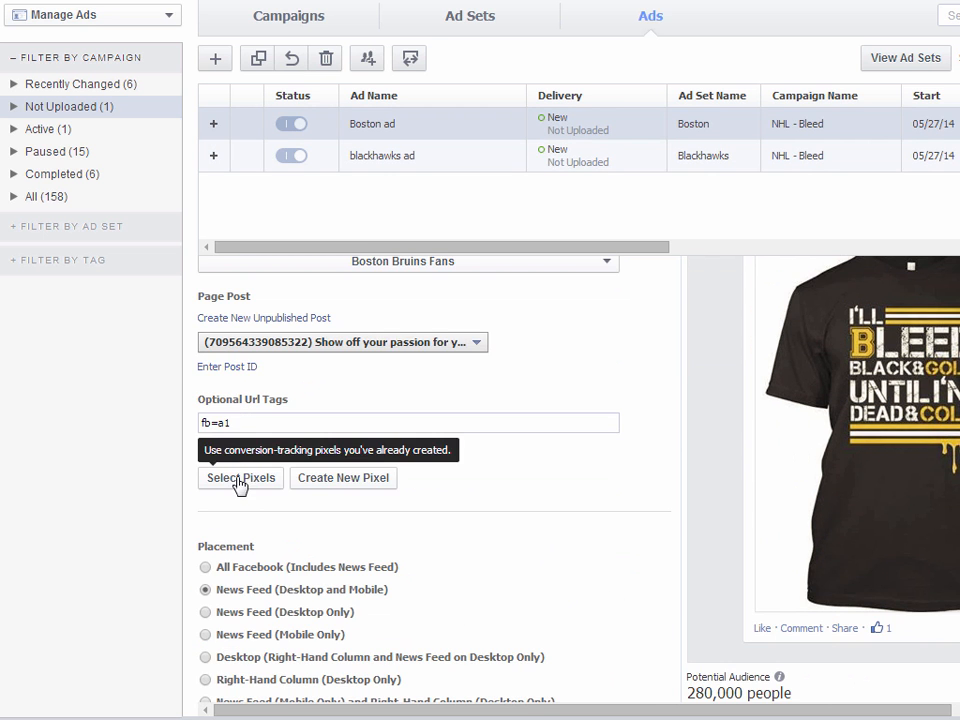
pyautogui.click(240, 481)
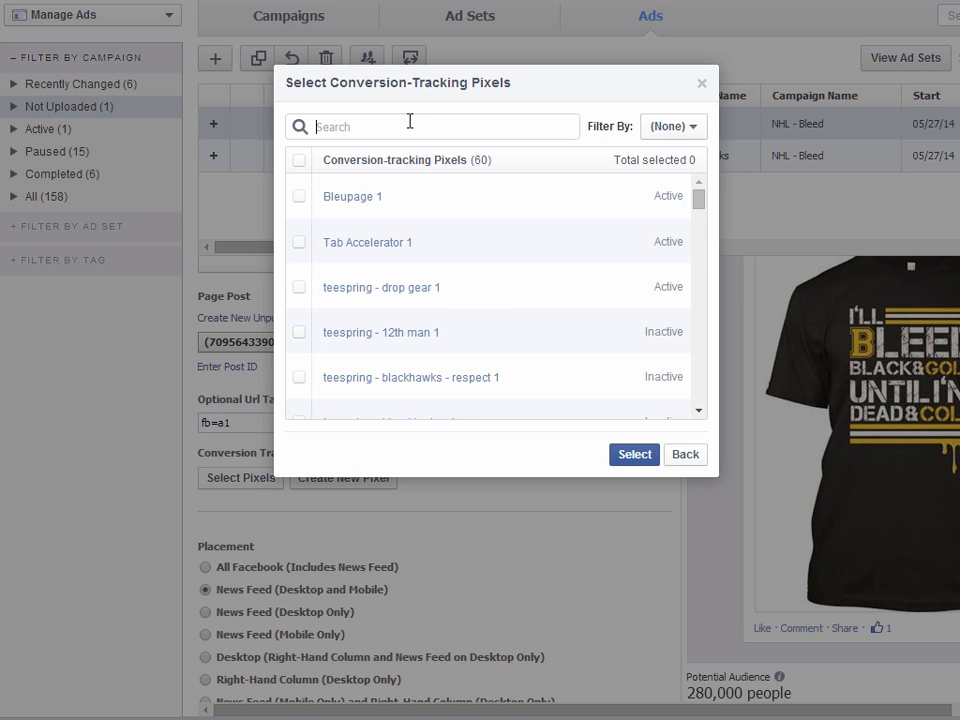
pyautogui.write('bru')
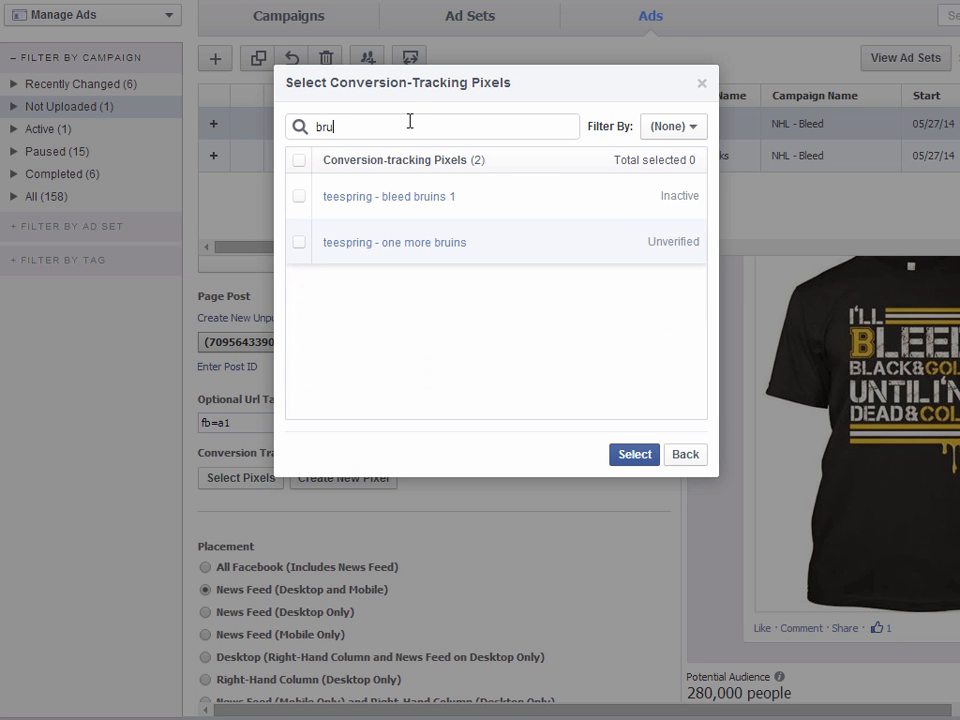
pyautogui.click(403, 197)
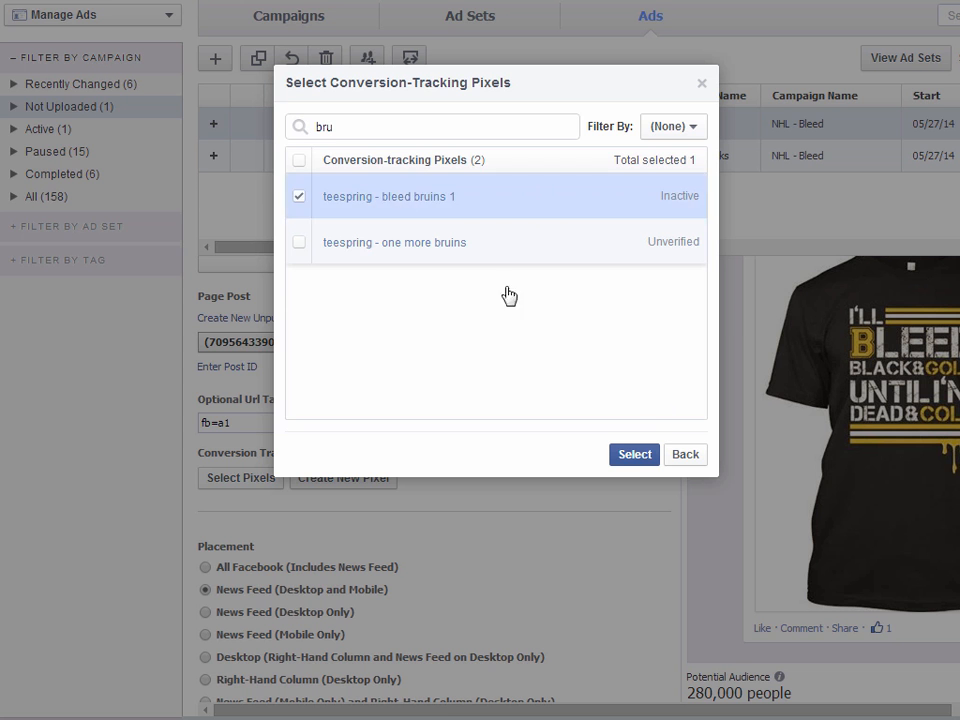
pyautogui.click(632, 455)
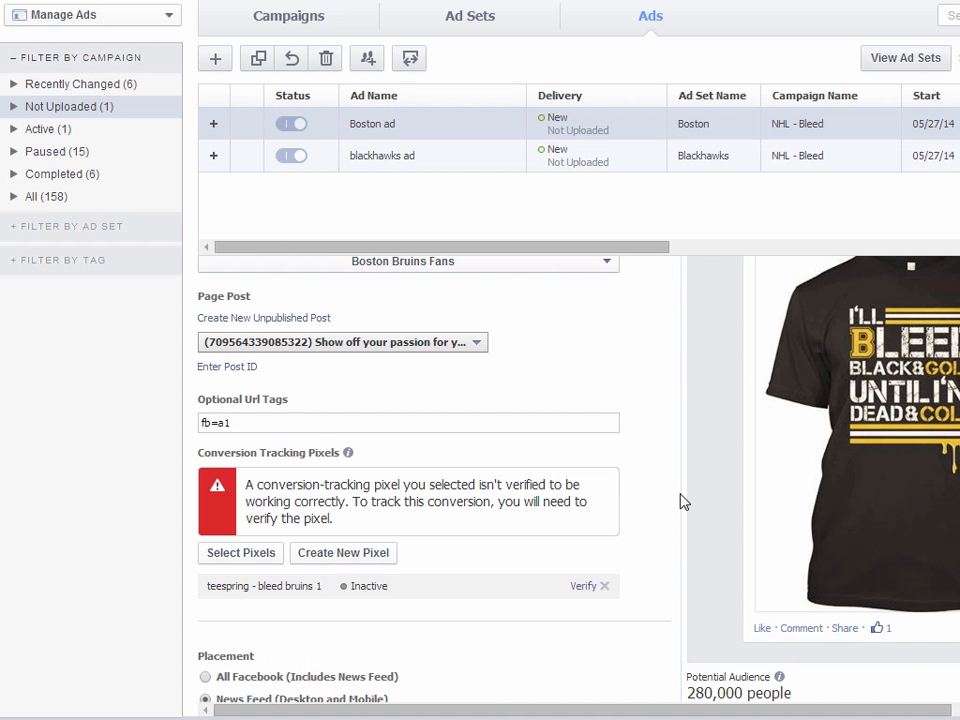
# Check the daily budget and schedule of the Blackhawks and Boston ad sets.
pyautogui.click(451, 166)
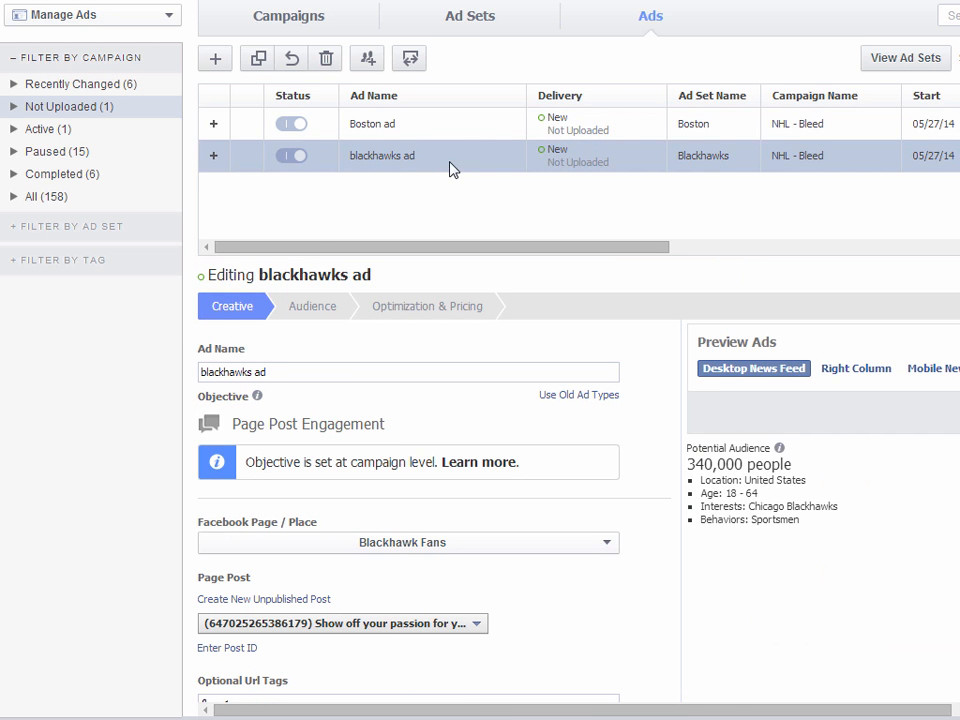
pyautogui.click(440, 18)
pyautogui.click(410, 128)
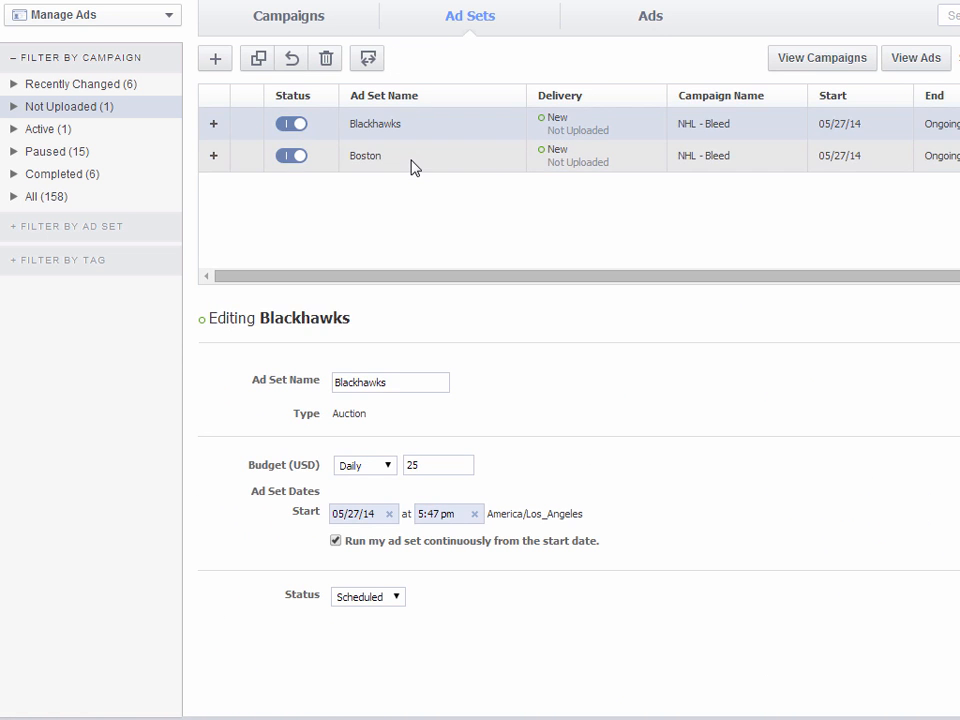
pyautogui.click(410, 163)
pyautogui.doubleClick(443, 463)
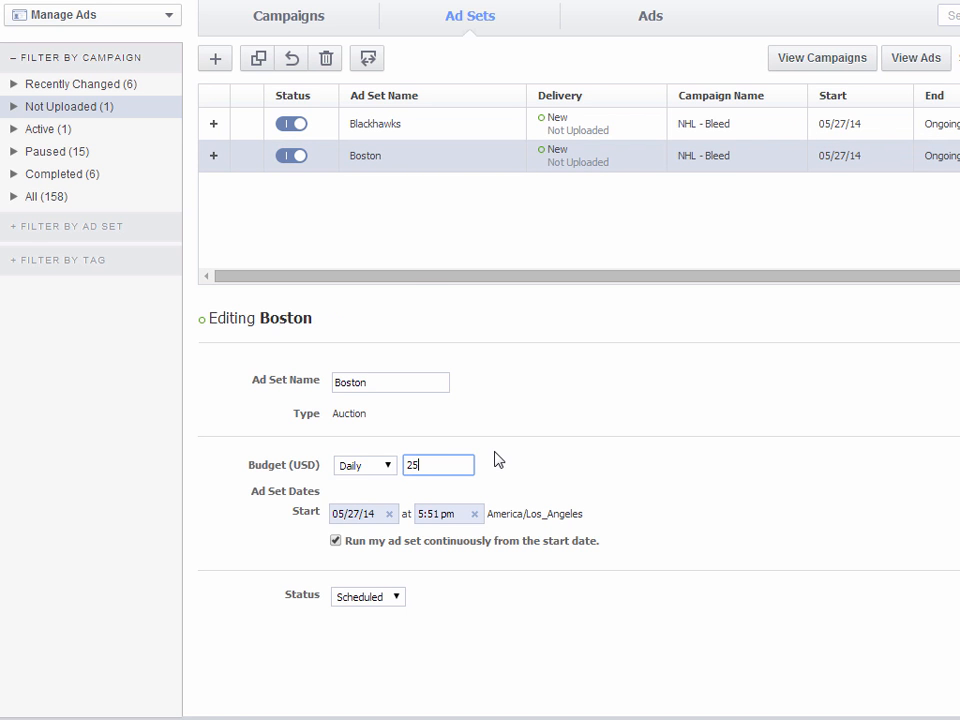
pyautogui.click(524, 412)
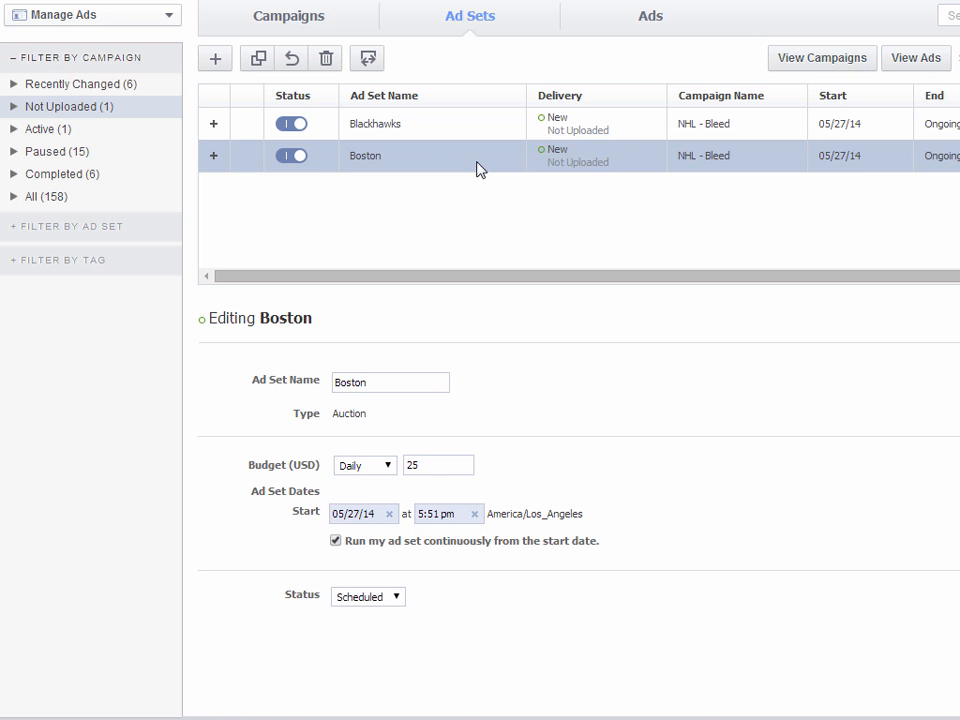
# Duplicate the Boston ad set within the existing NHL - Bleed campaign and rename the copy Kings.
pyautogui.click(257, 58)
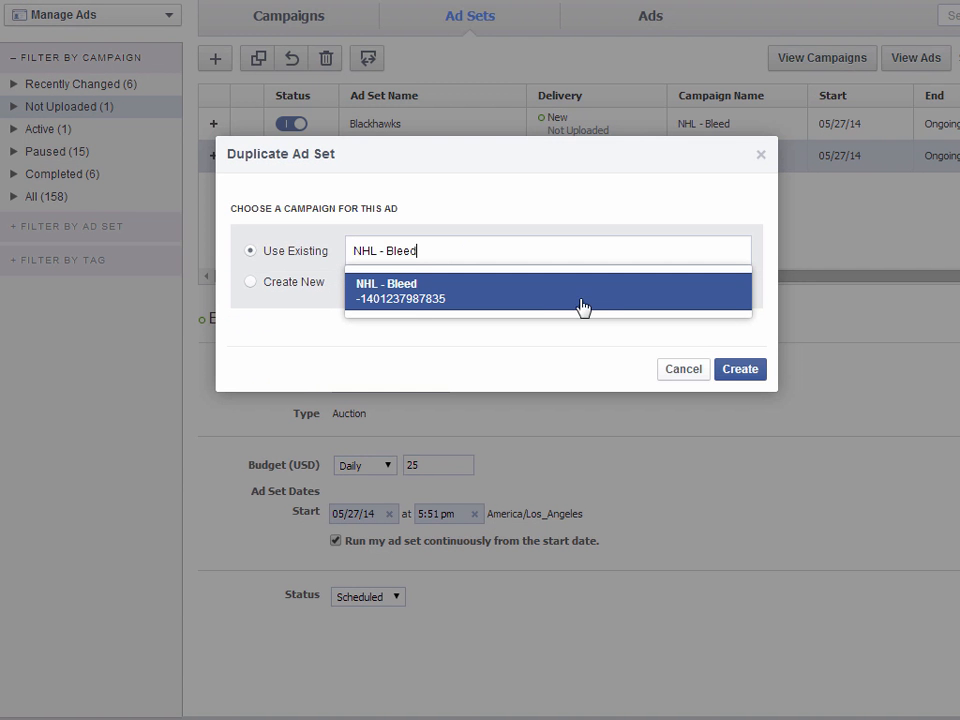
pyautogui.click(741, 374)
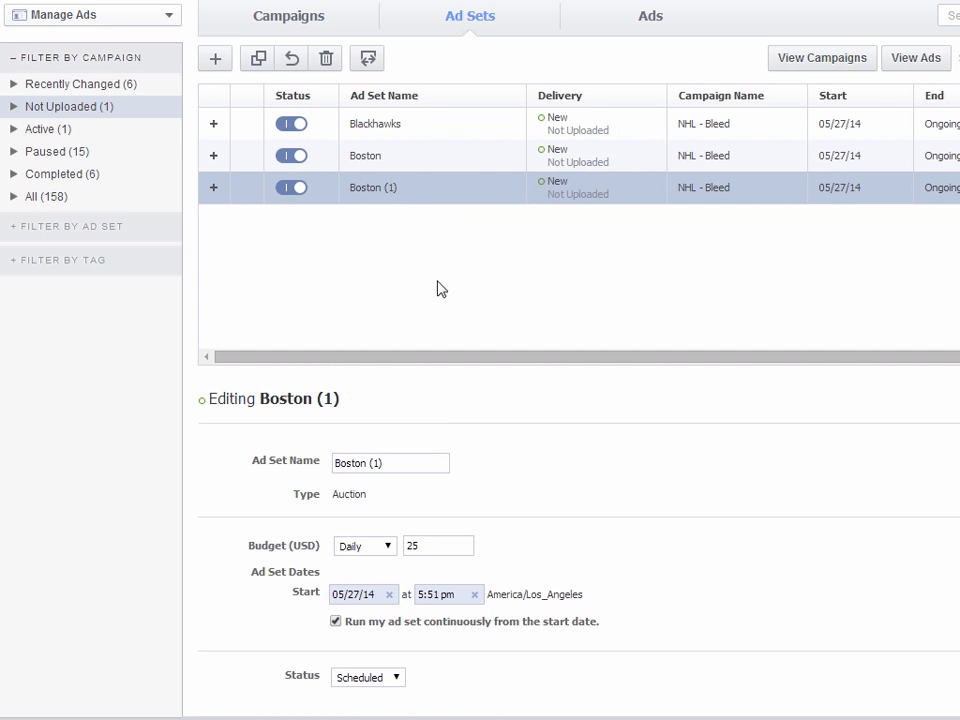
pyautogui.moveTo(411, 462); pyautogui.dragTo(322, 460)
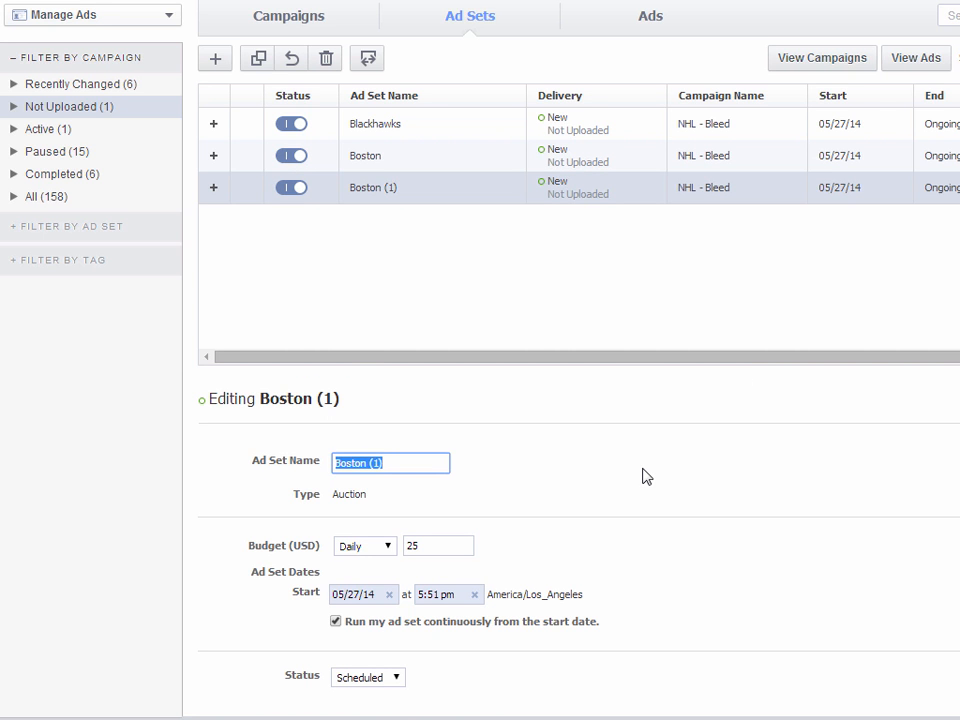
pyautogui.write('Kings')
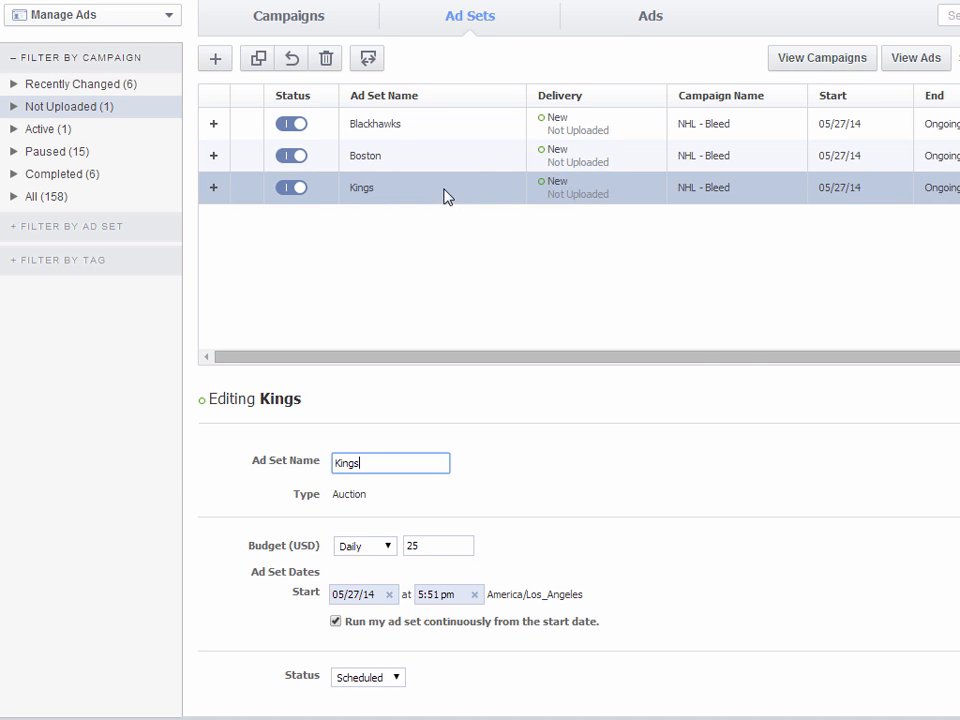
# Rename the duplicated ad in the Kings ad set to Kings ad.
pyautogui.click(647, 28)
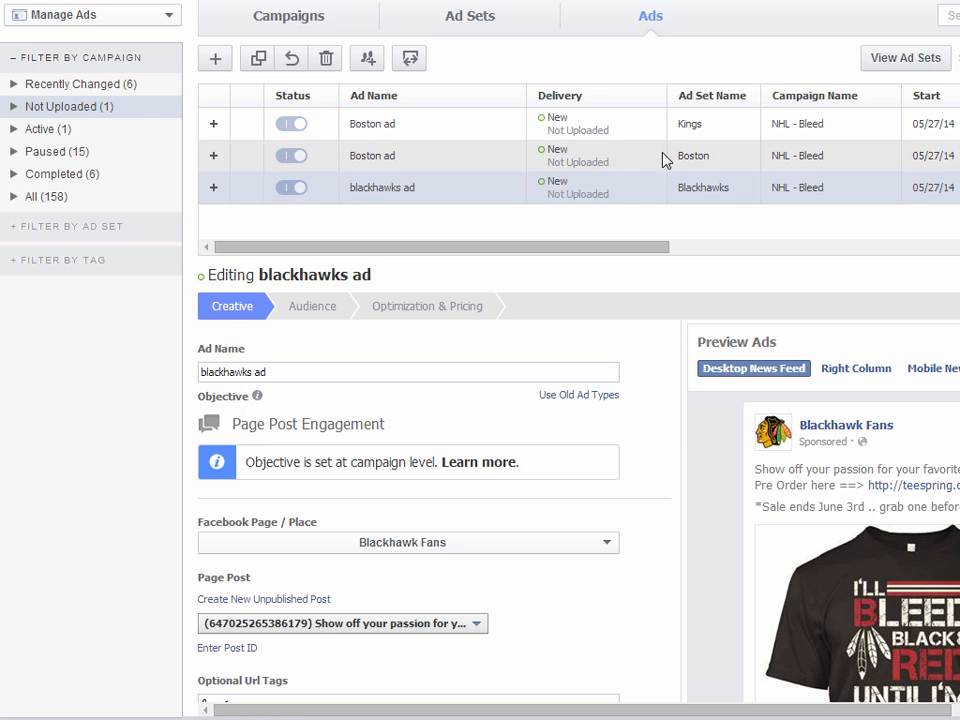
pyautogui.click(690, 127)
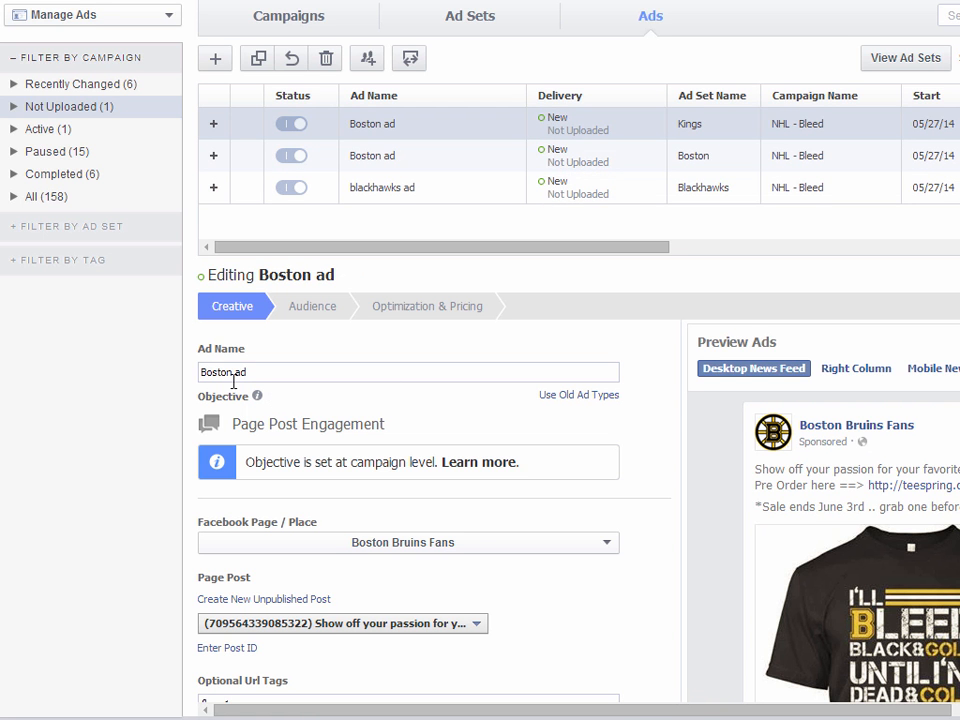
pyautogui.doubleClick(211, 371)
pyautogui.write('Kings')
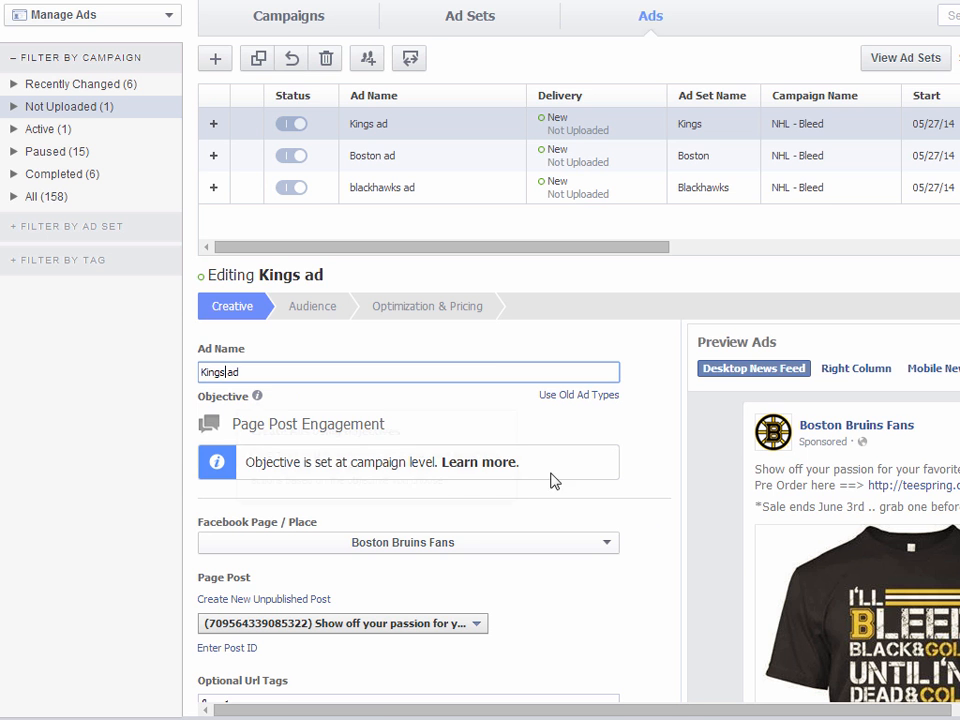
# Replace the Kings ad's teespring - bleed bruins 1 conversion-tracking pixel with teespring - bleed la 1, found by searching for "bleed".
pyautogui.scroll(-3, 675, 582)
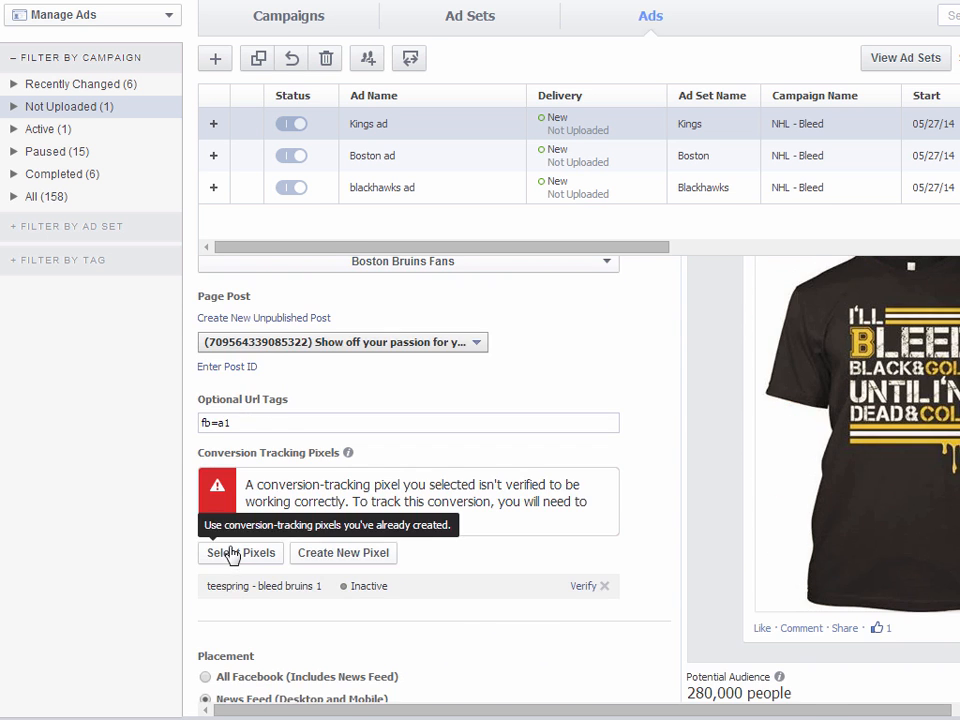
pyautogui.click(264, 553)
pyautogui.click(433, 127)
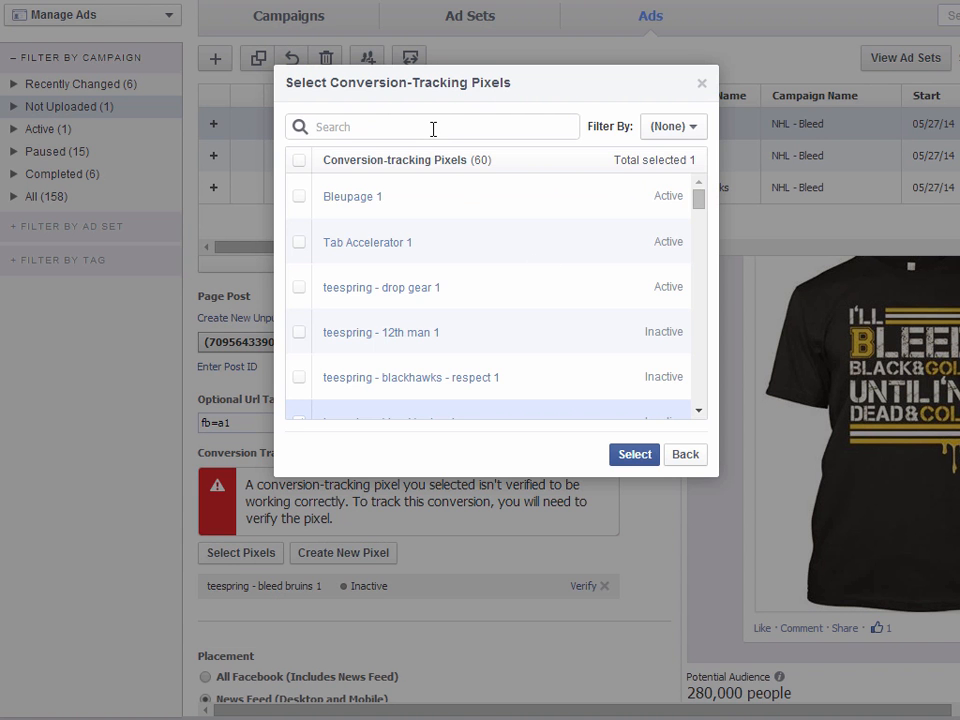
pyautogui.write('king')
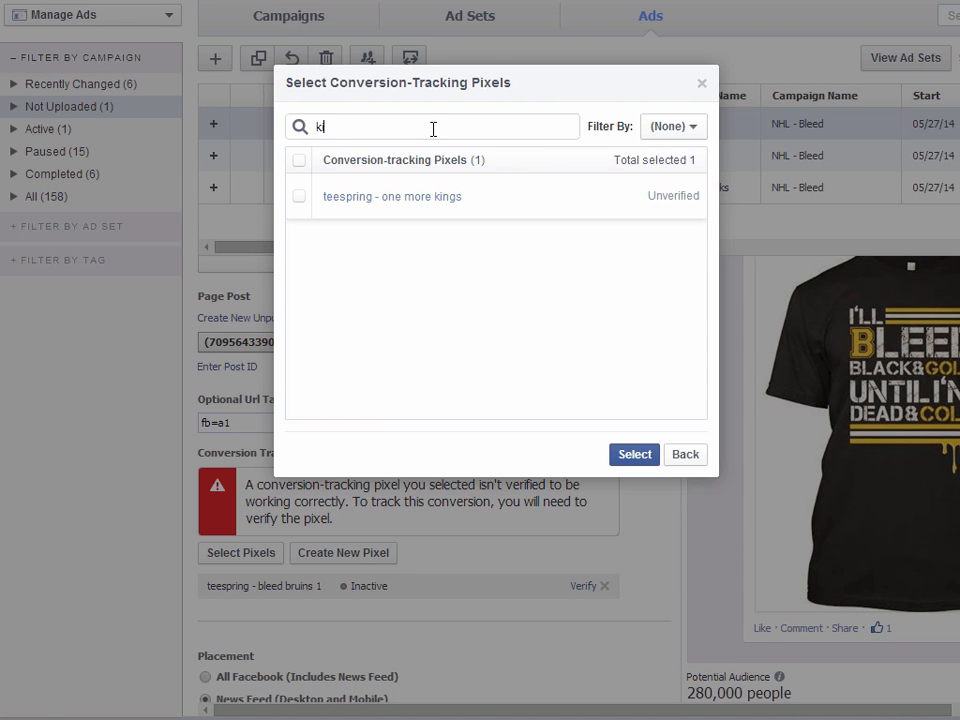
pyautogui.press('BackSpace')
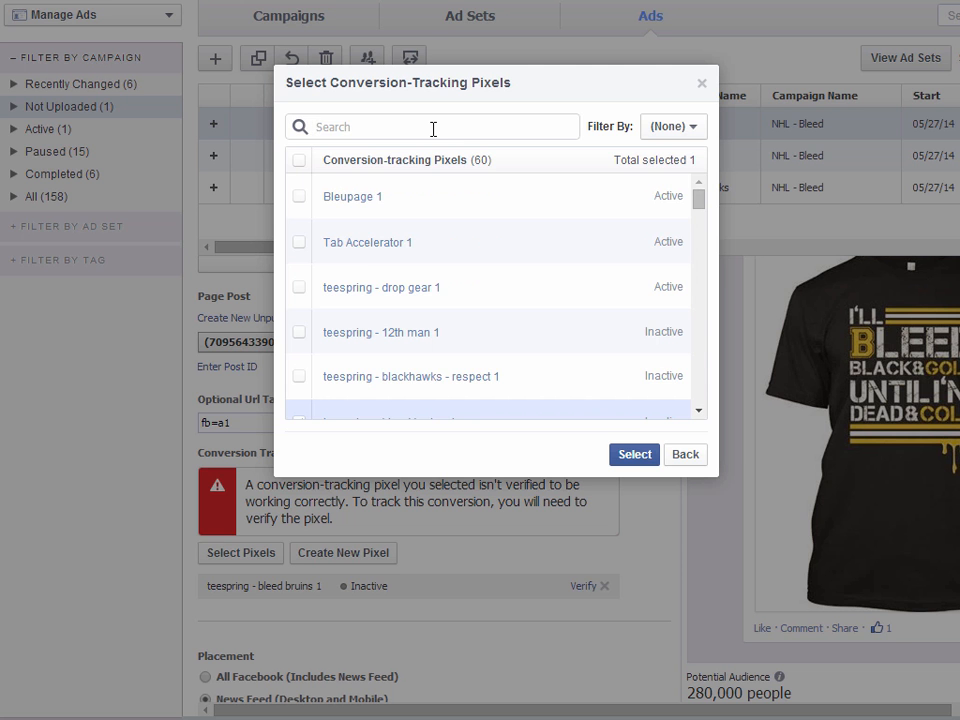
pyautogui.write('bleed')
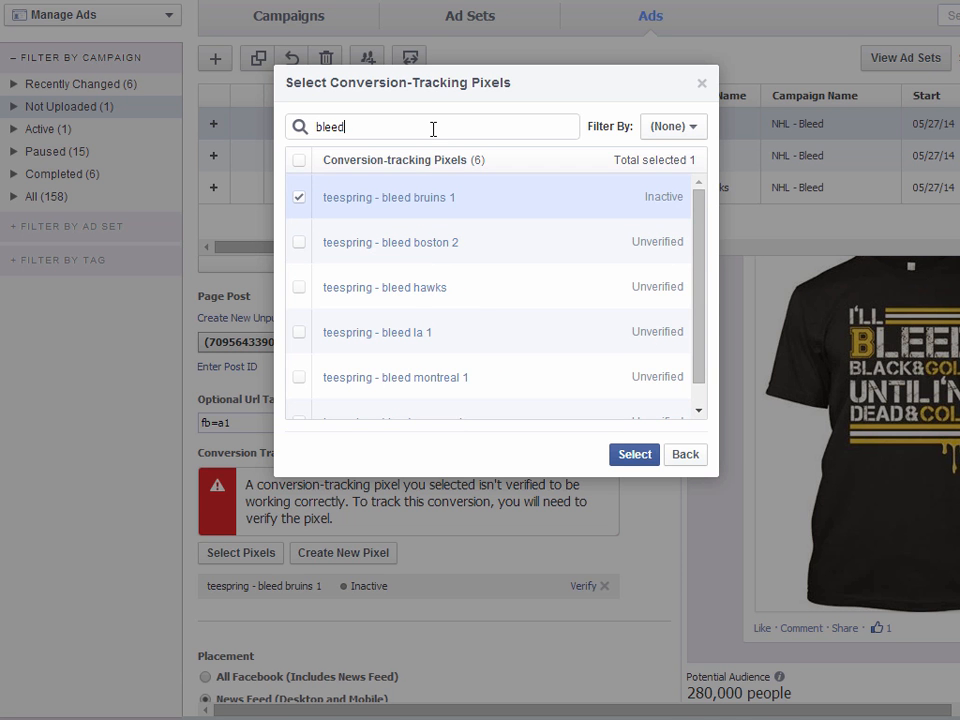
pyautogui.scroll(-1, 467, 315)
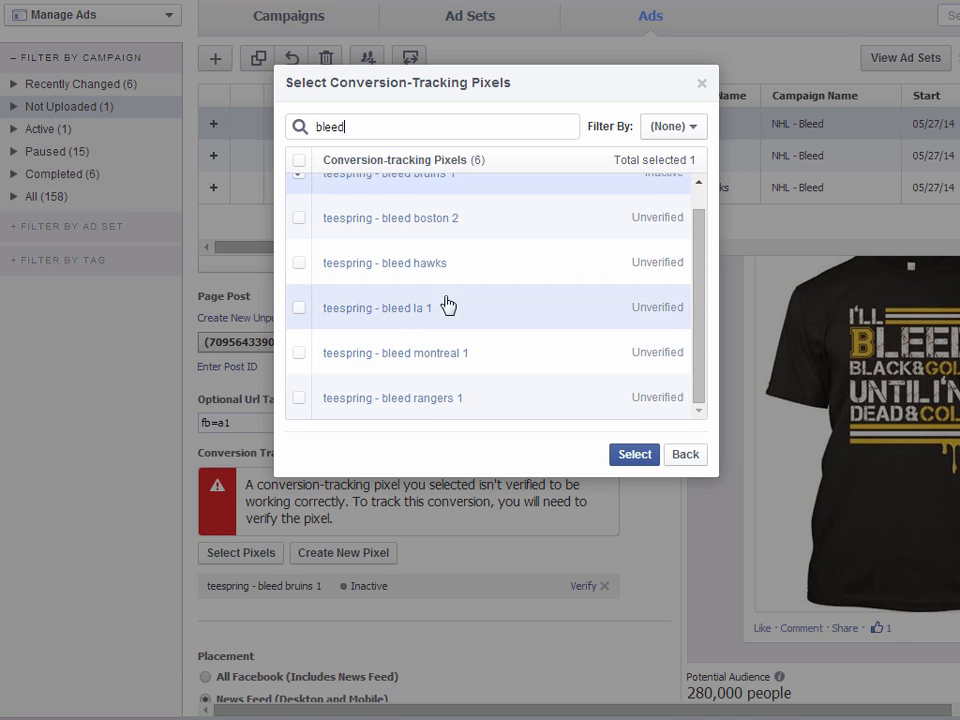
pyautogui.click(408, 312)
pyautogui.click(636, 457)
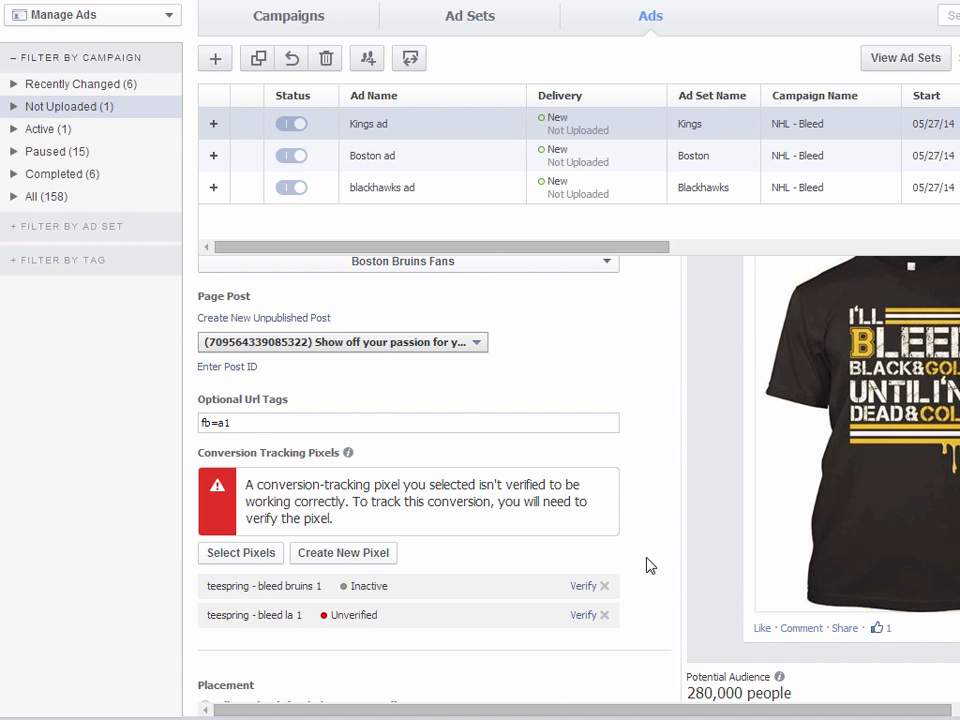
pyautogui.scroll(-1, 655, 548)
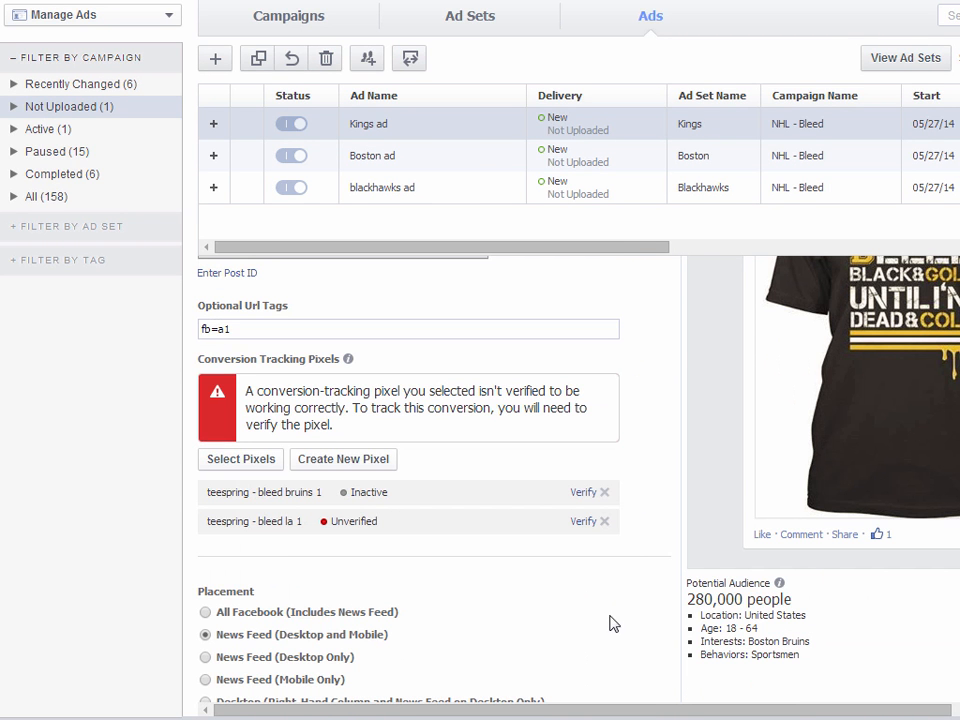
pyautogui.click(605, 493)
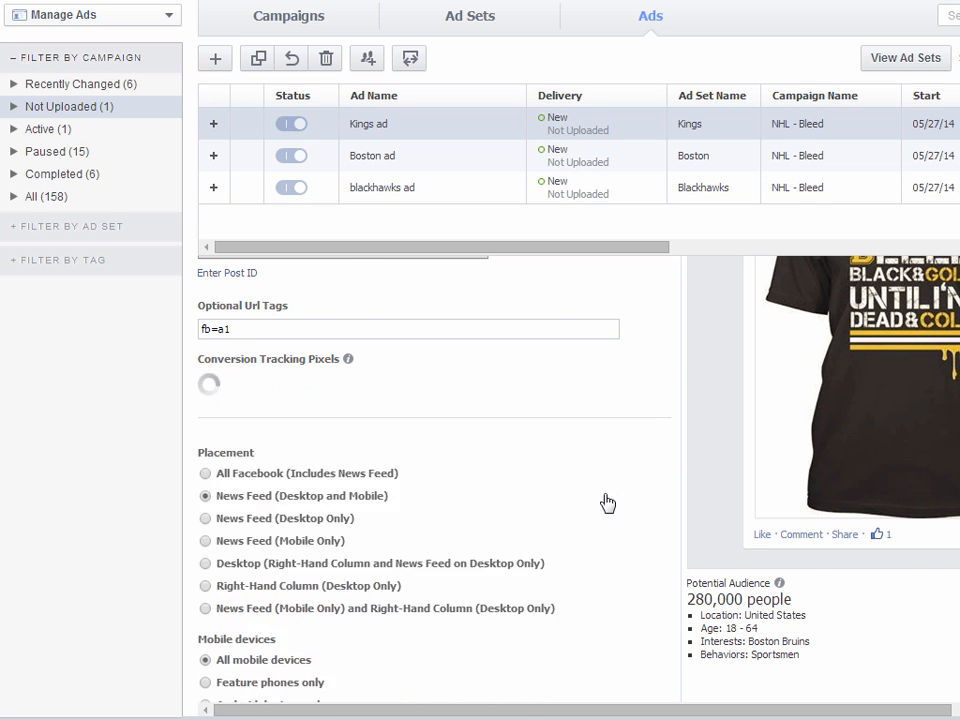
# Set the Kings ad's Facebook page to La Kings Fans and choose its "Show off your passion for" page post.
pyautogui.scroll(-1, 630, 572)
pyautogui.scroll(3, 649, 516)
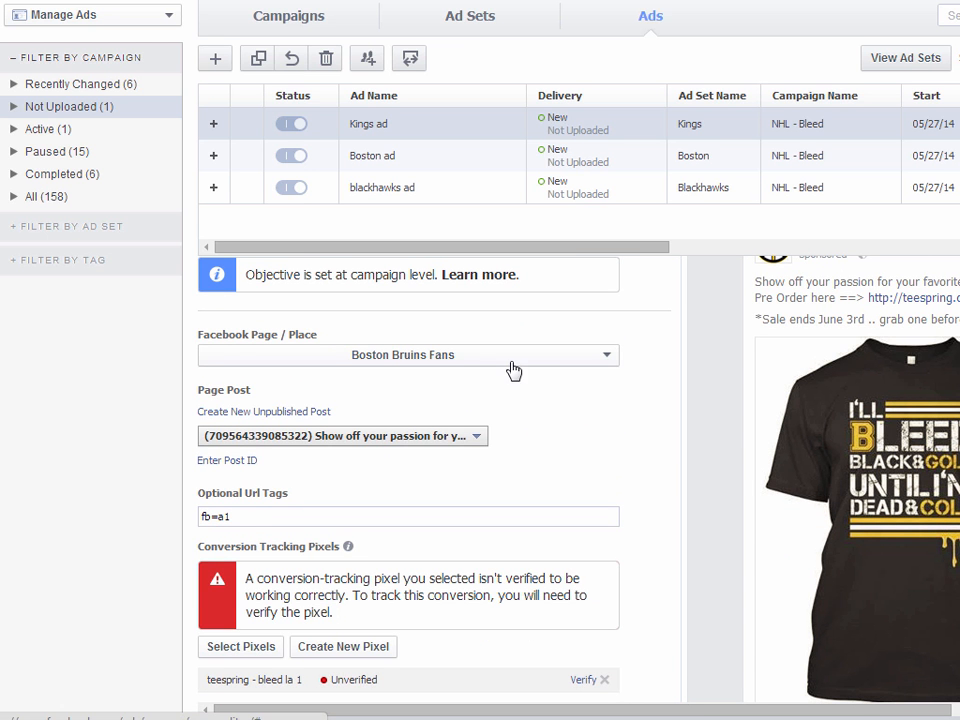
pyautogui.click(457, 360)
pyautogui.scroll(-2, 386, 478)
pyautogui.scroll(-5, 386, 478)
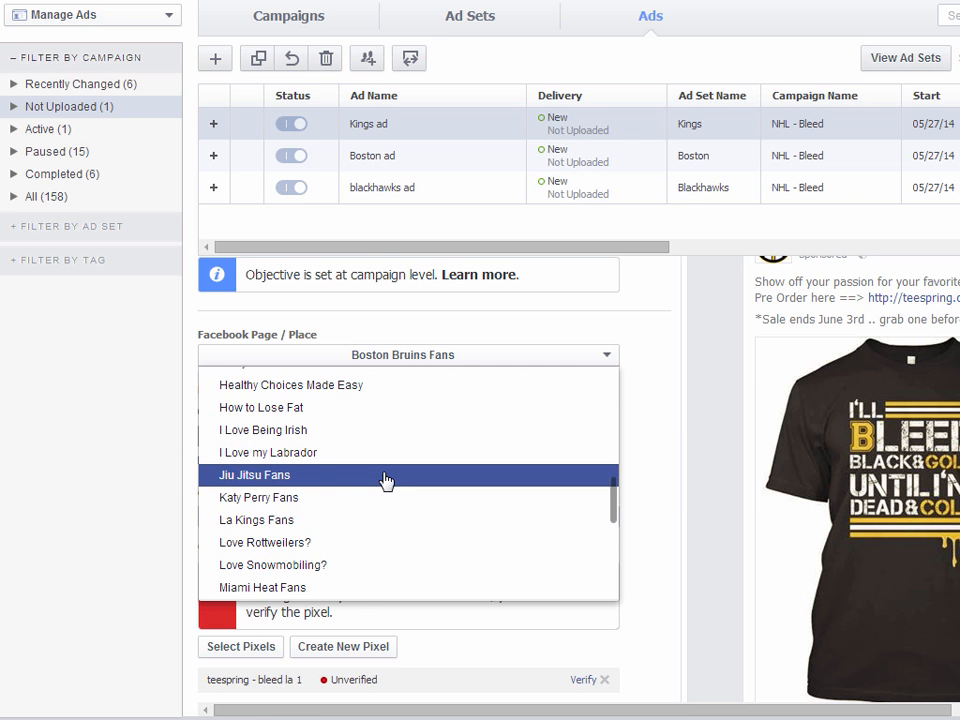
pyautogui.click(358, 520)
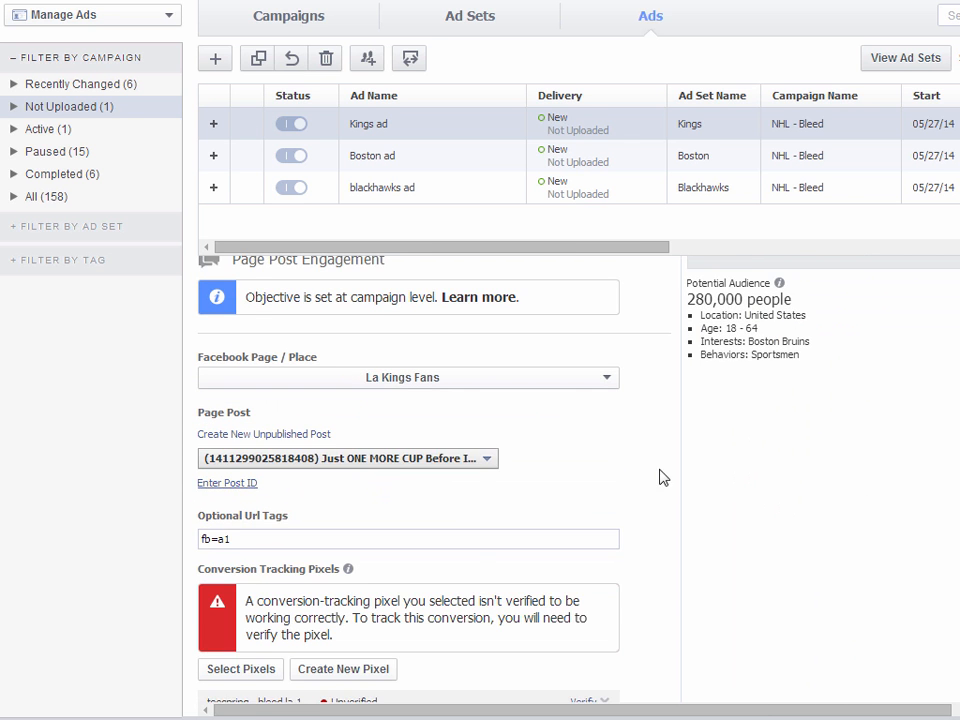
pyautogui.click(469, 440)
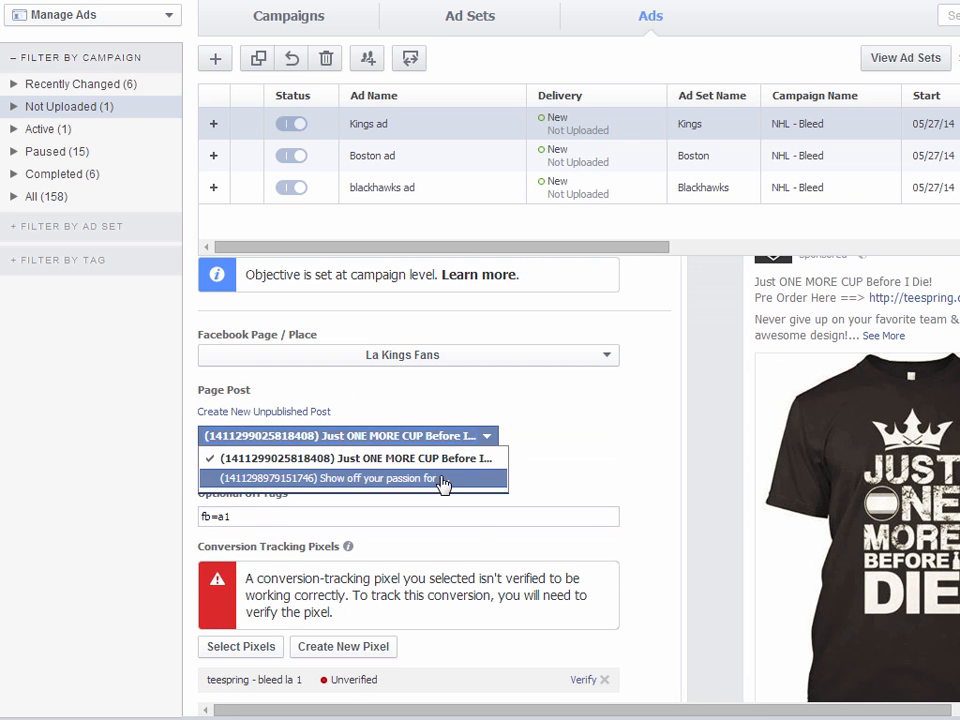
pyautogui.click(443, 480)
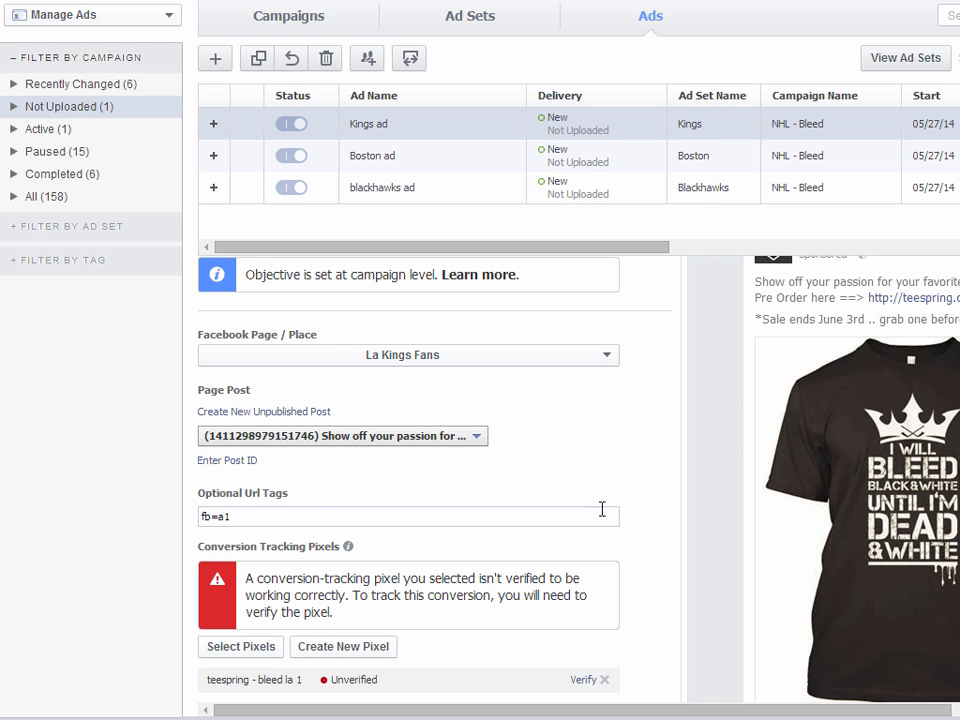
pyautogui.scroll(-5, 668, 519)
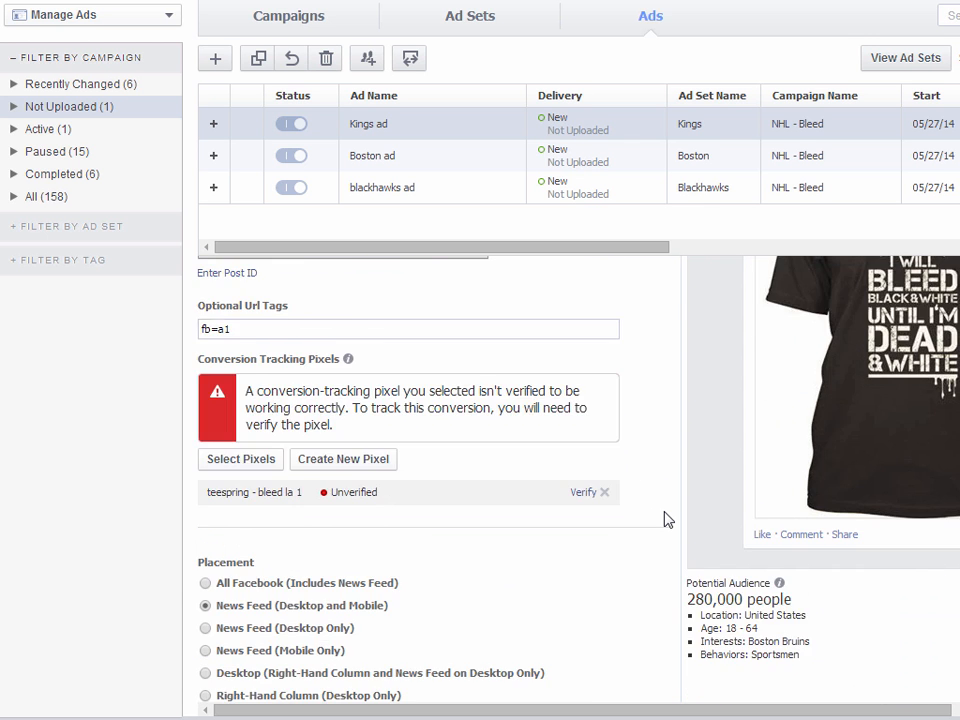
# Replace the Boston Bruins interest with la kings in the Kings ad's audience.
pyautogui.scroll(7, 668, 519)
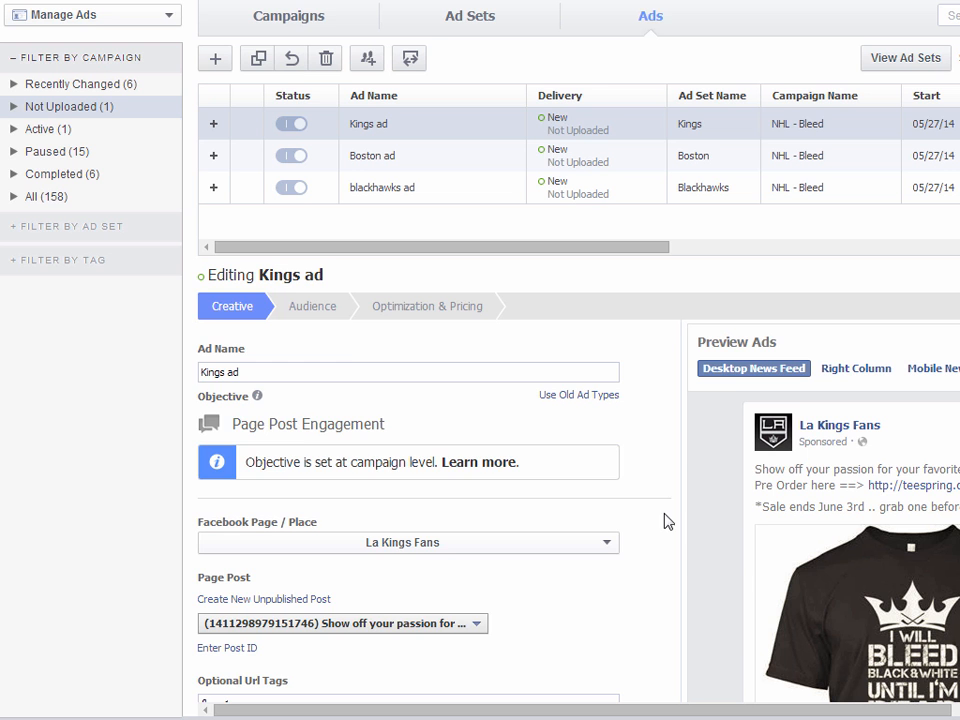
pyautogui.click(314, 306)
pyautogui.scroll(-5, 571, 618)
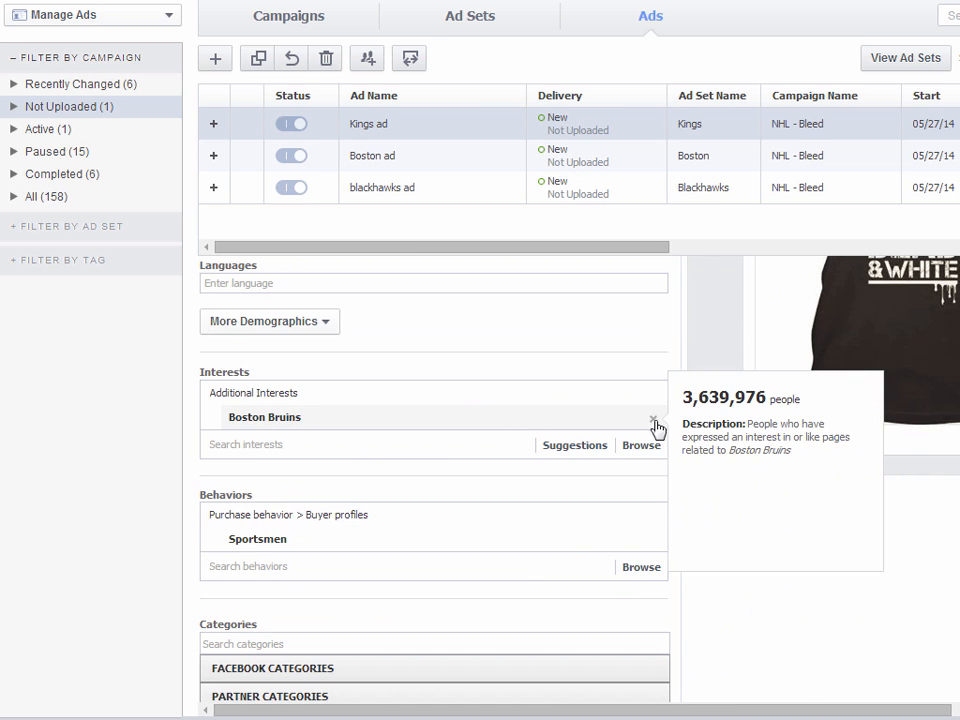
pyautogui.click(650, 425)
pyautogui.click(321, 396)
pyautogui.write('la king')
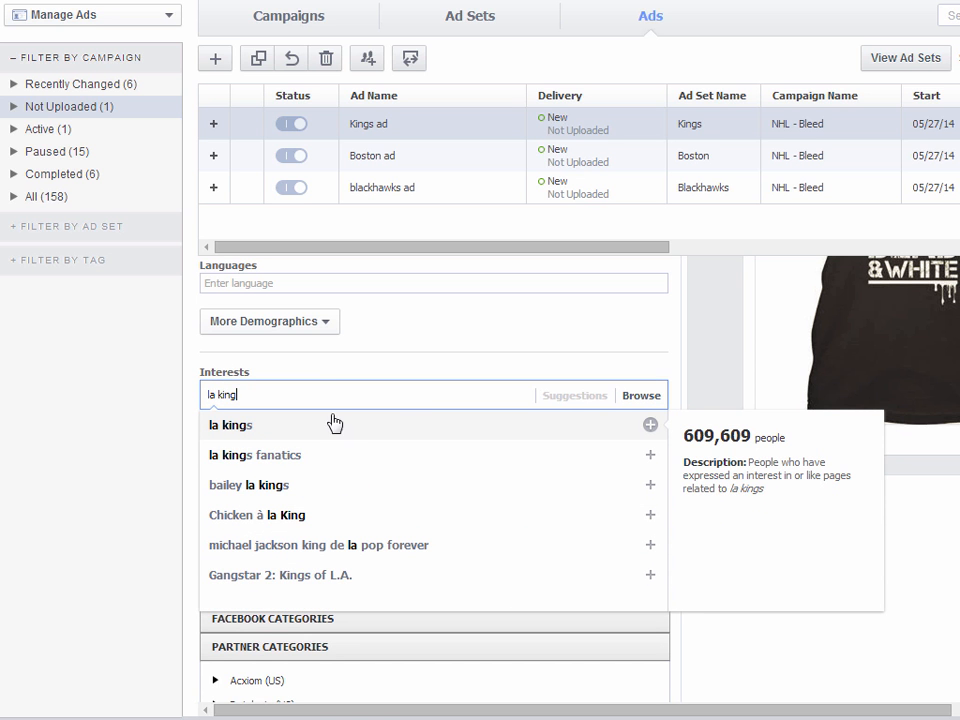
pyautogui.click(322, 434)
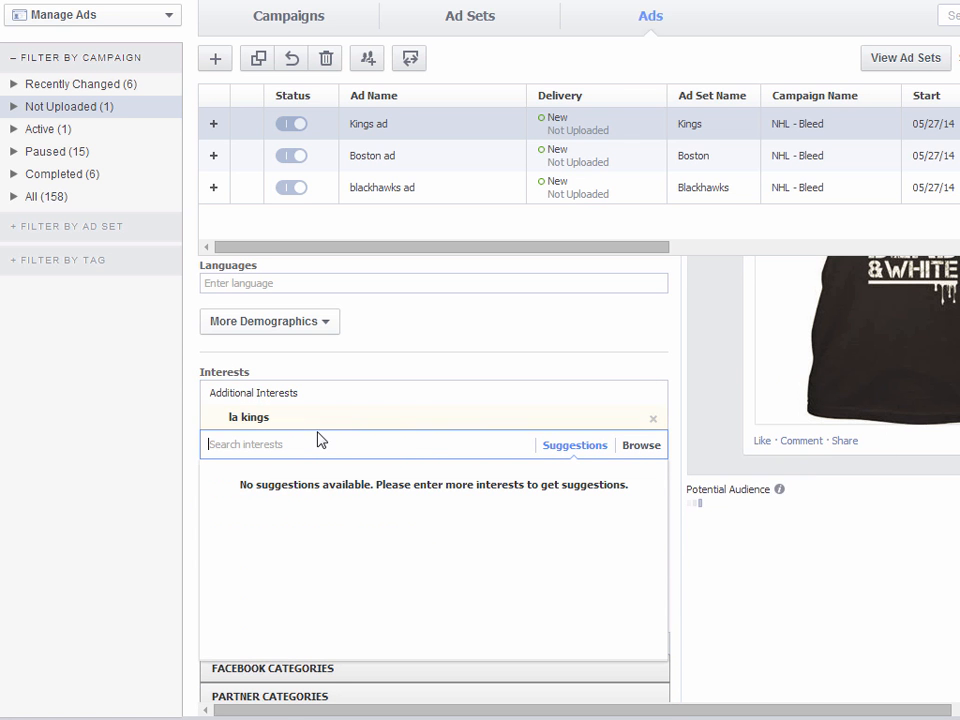
pyautogui.write('lost angels kin')
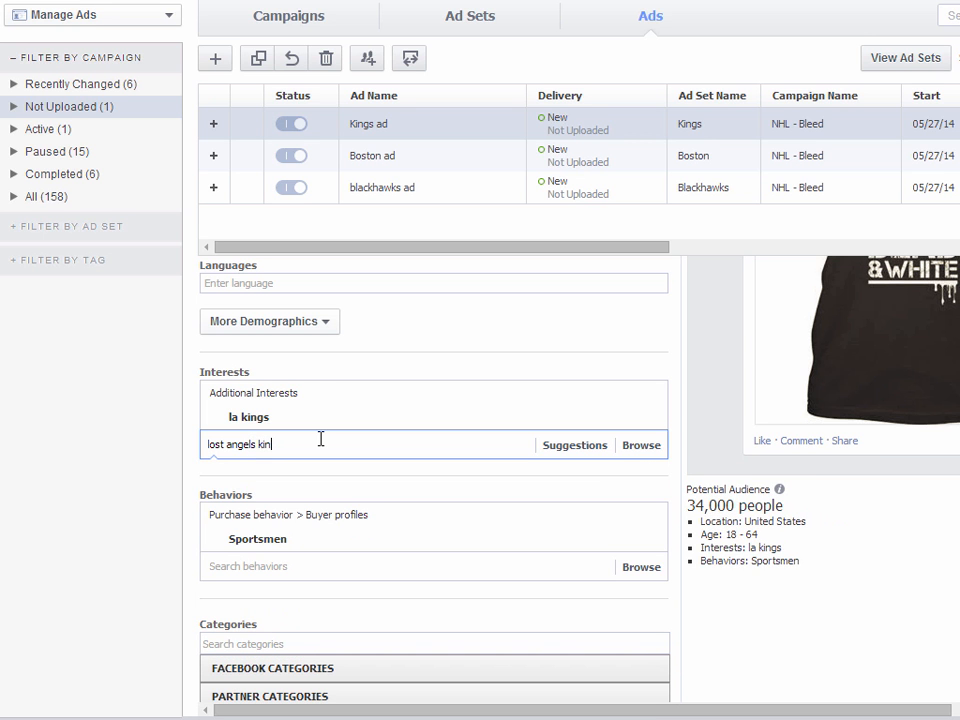
pyautogui.press('BackSpace')
pyautogui.press('BackSpace')
pyautogui.press('BackSpace')
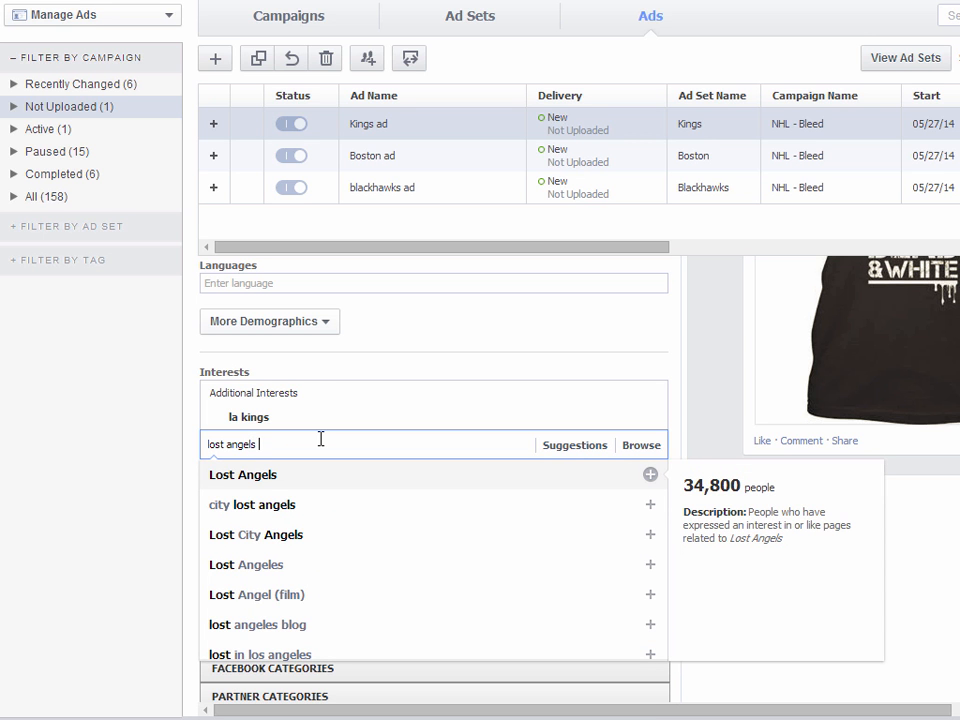
pyautogui.press('BackSpace')
pyautogui.press('BackSpace')
pyautogui.write('os')
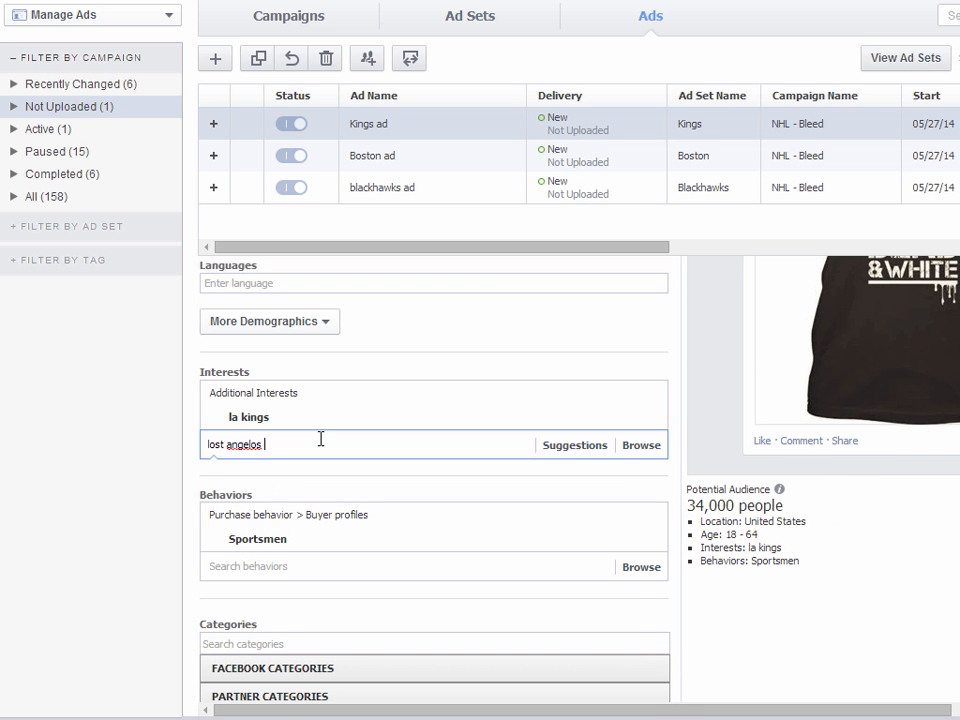
pyautogui.press('BackSpace')
pyautogui.press('BackSpace')
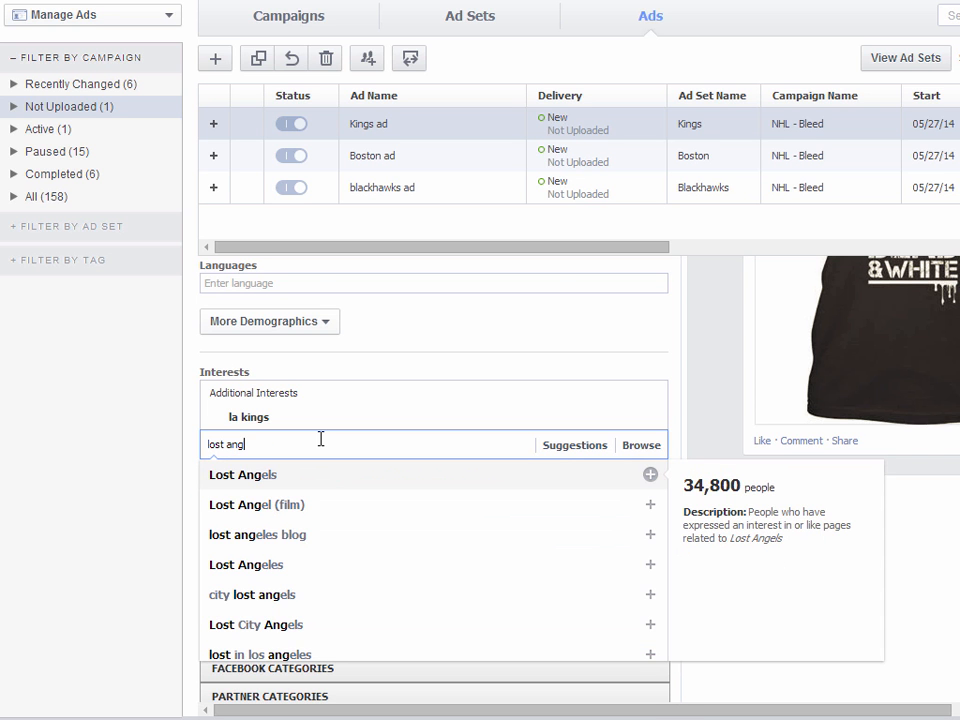
pyautogui.write('ole')
pyautogui.press('BackSpace')
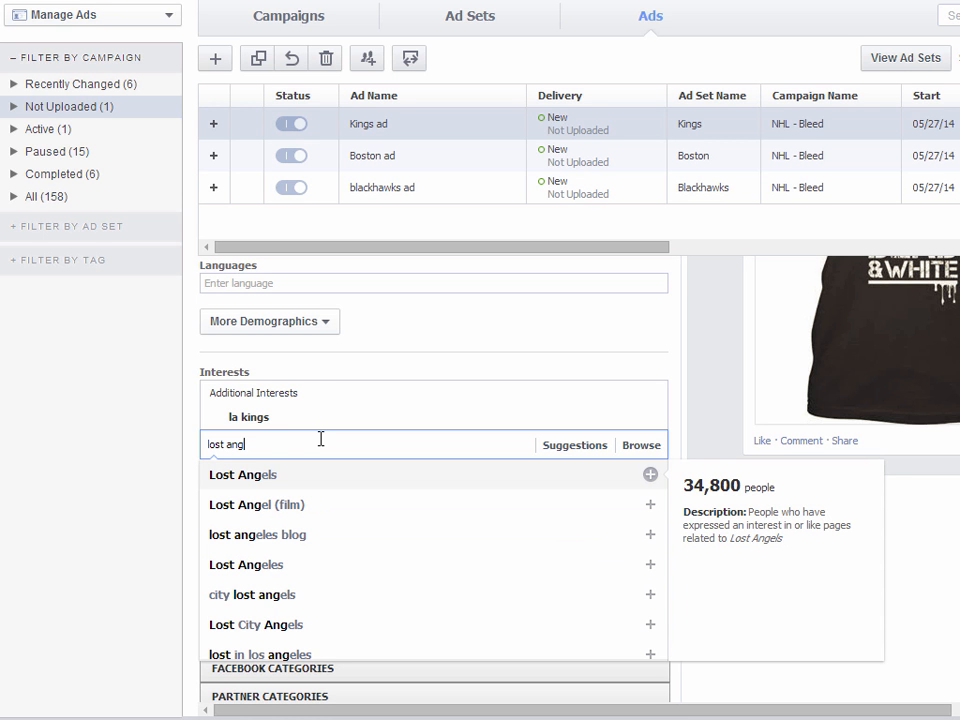
pyautogui.click(259, 566)
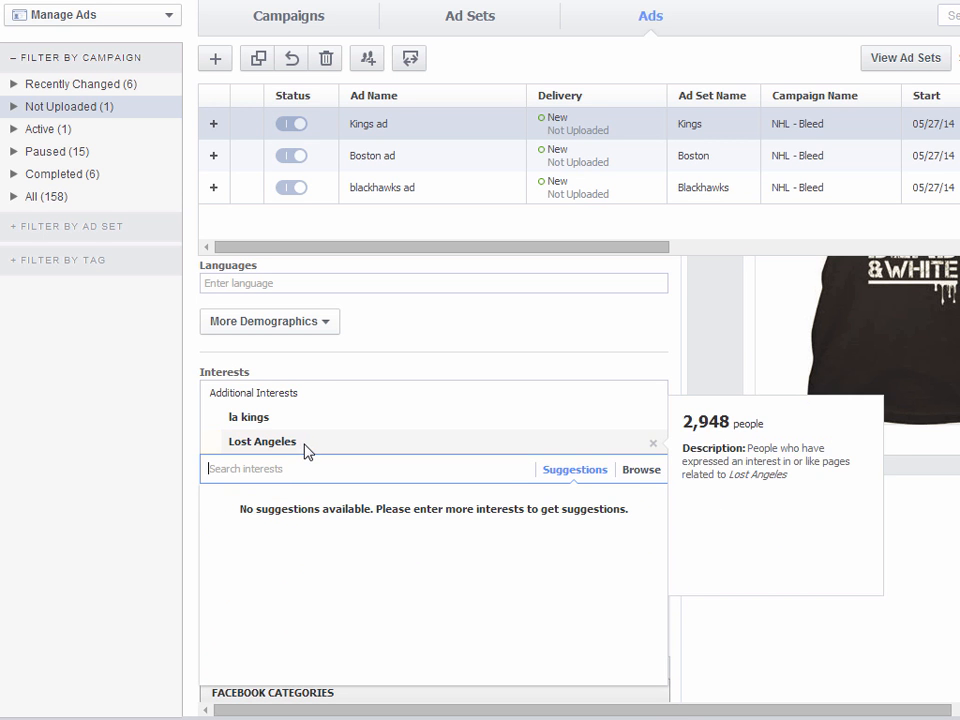
pyautogui.click(306, 447)
pyautogui.click(657, 447)
# Add Los Angeles Kings as a second interest in the Kings ad's audience.
pyautogui.click(332, 446)
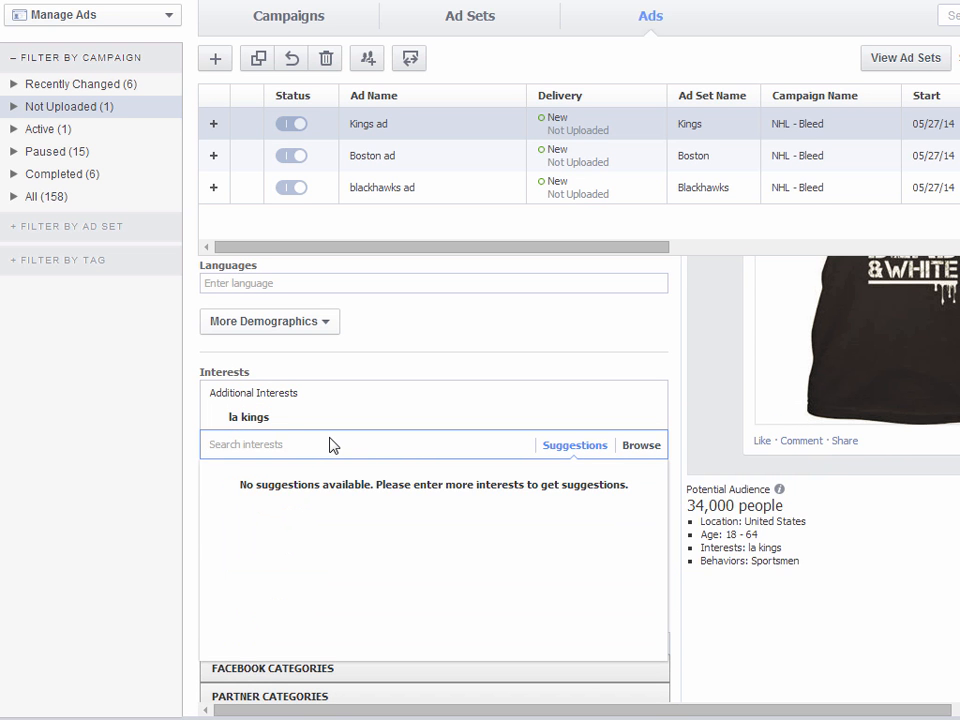
pyautogui.write('los an')
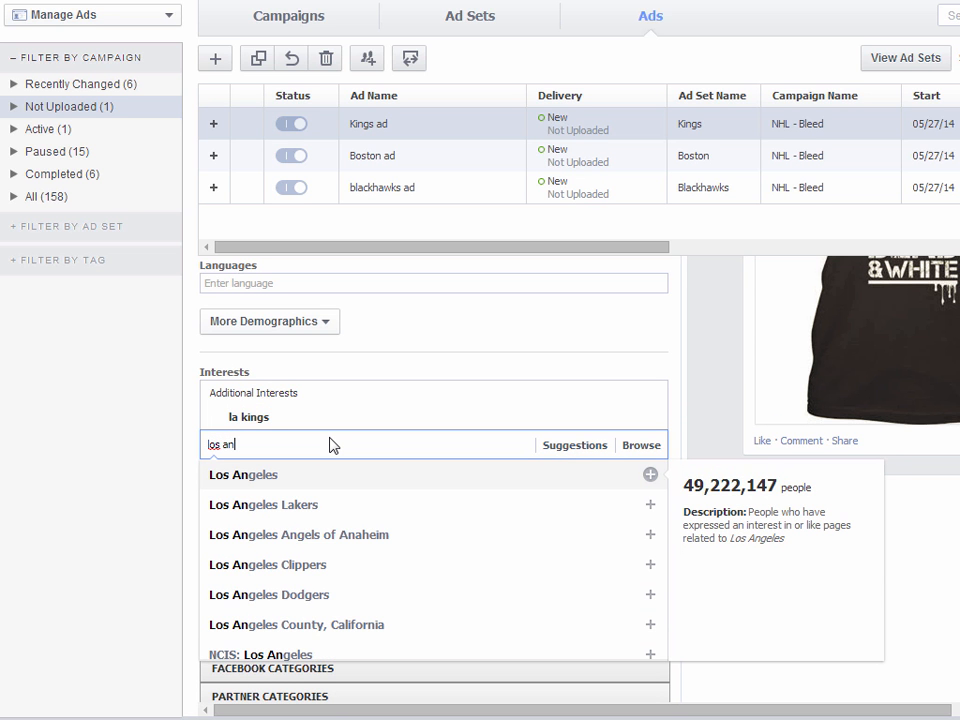
pyautogui.write('geles king')
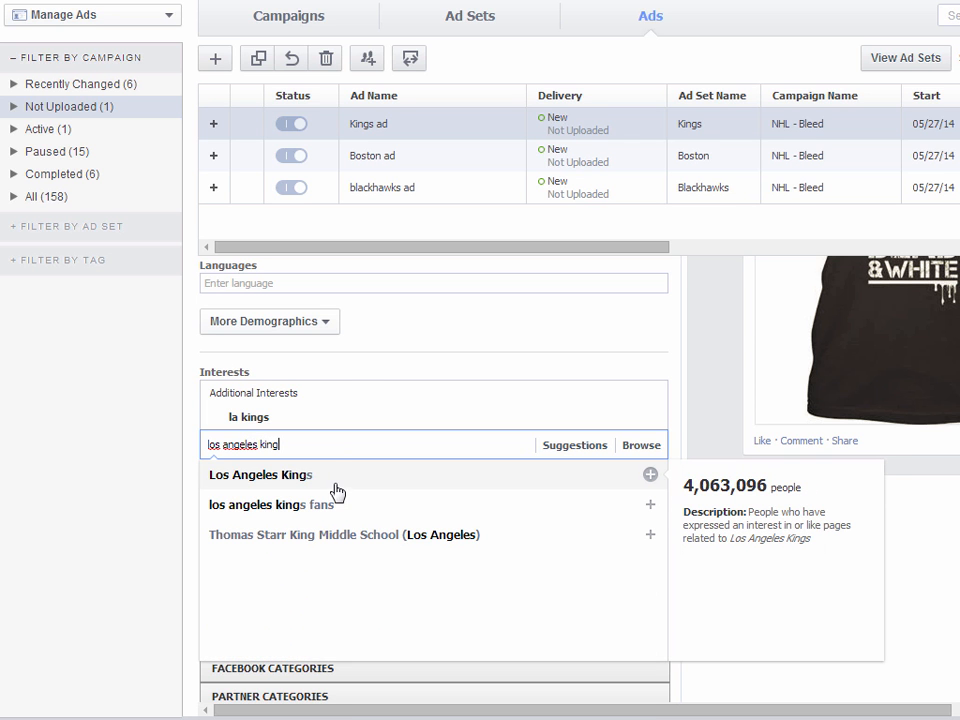
pyautogui.click(335, 482)
pyautogui.click(873, 663)
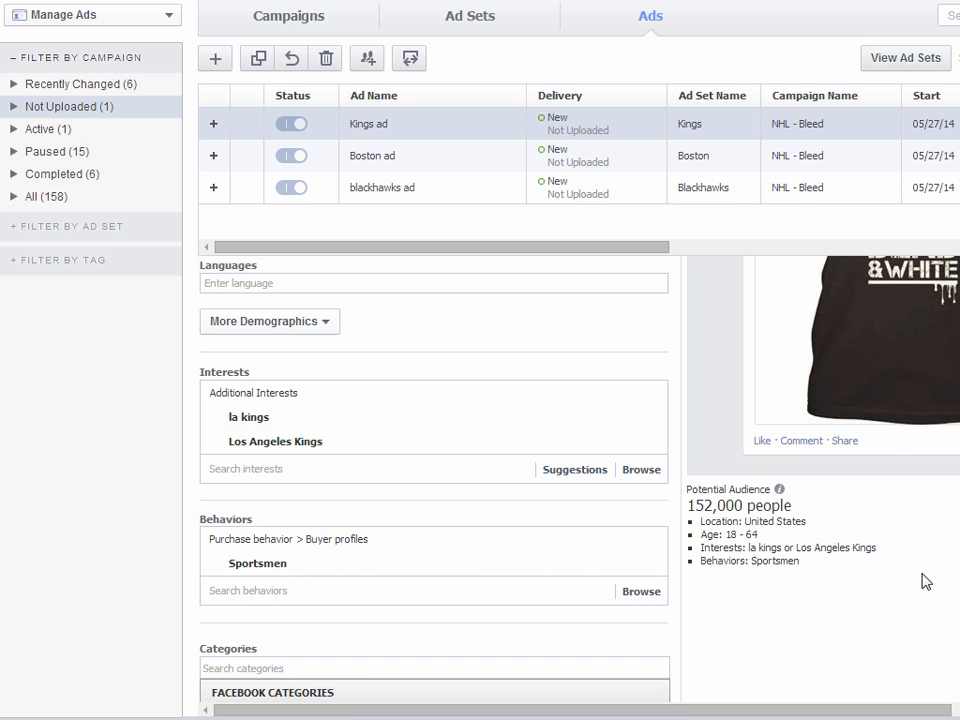
# Review the Kings ad's audience, optimization and pricing, page post, tracking pixel and placement settings.
pyautogui.scroll(-2, 897, 596)
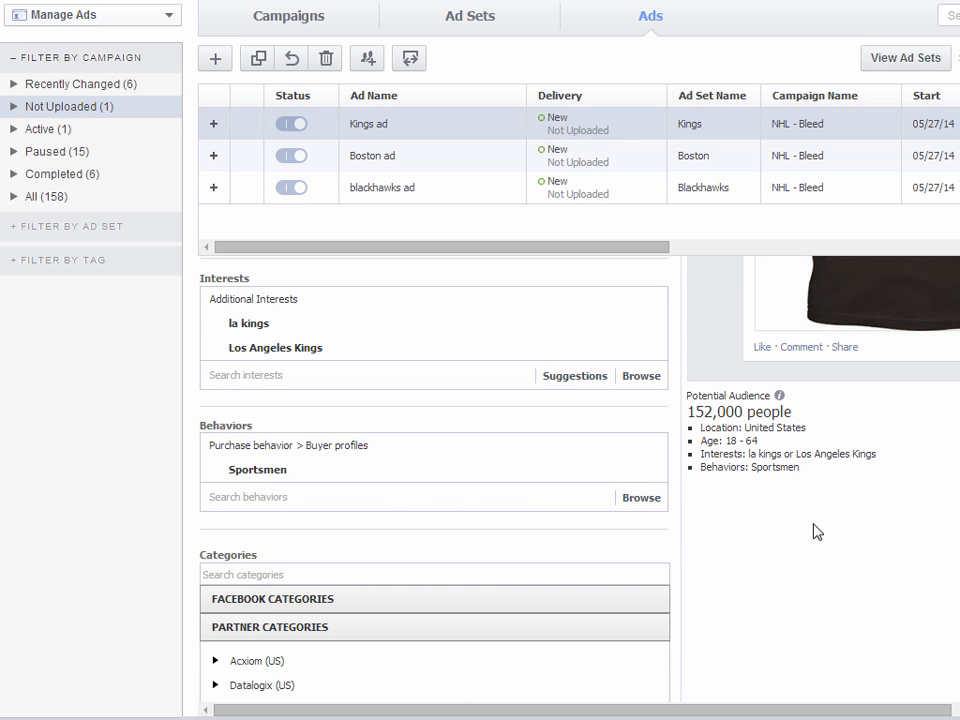
pyautogui.scroll(12, 820, 550)
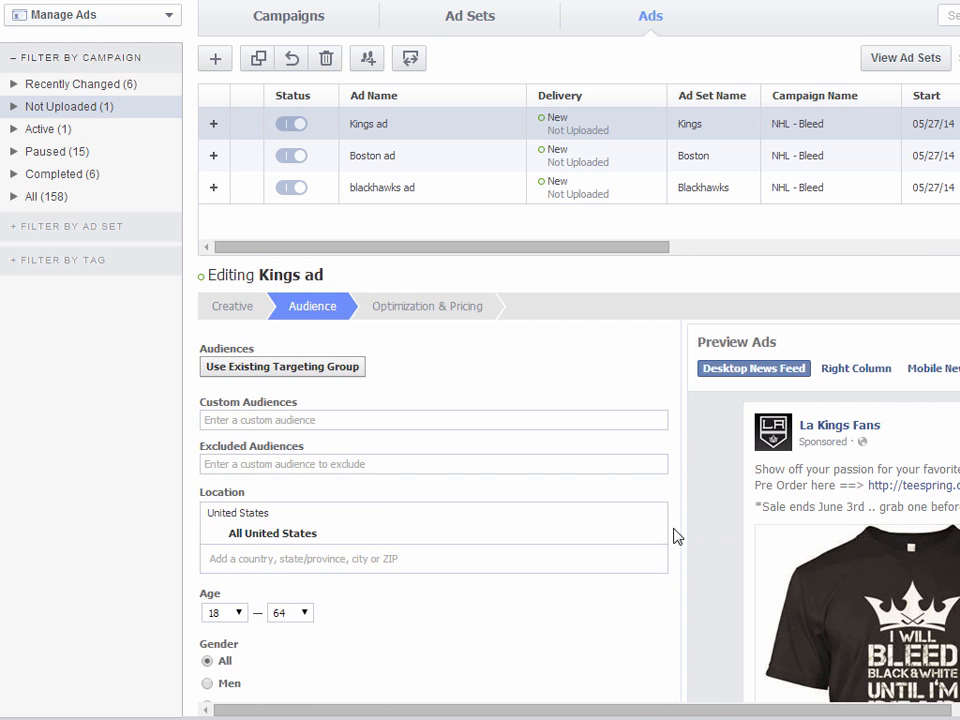
pyautogui.click(446, 318)
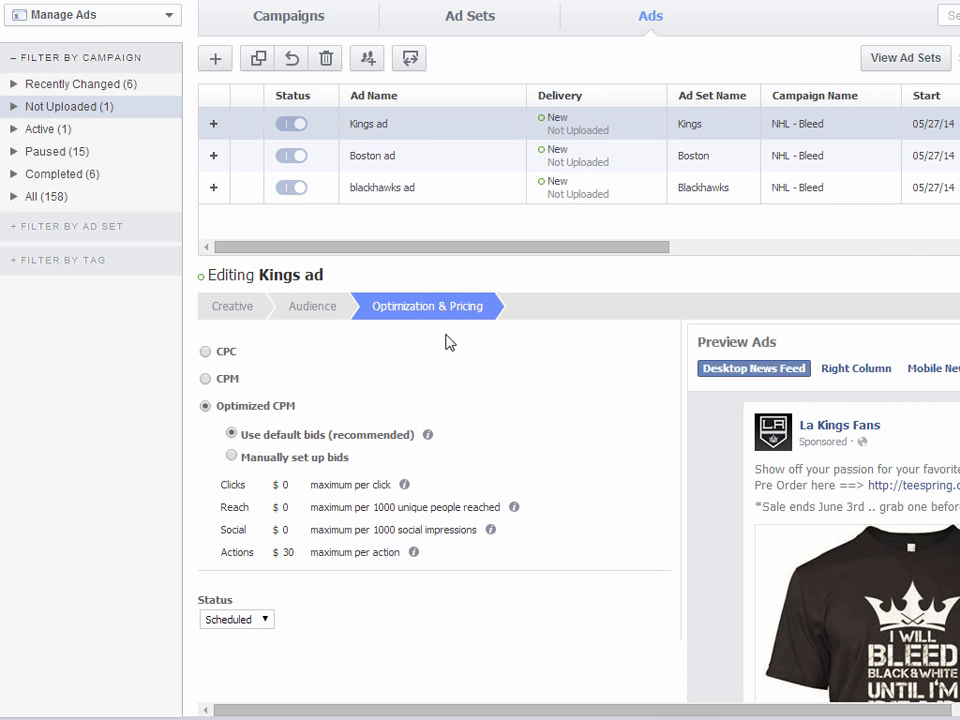
pyautogui.click(313, 307)
pyautogui.click(228, 312)
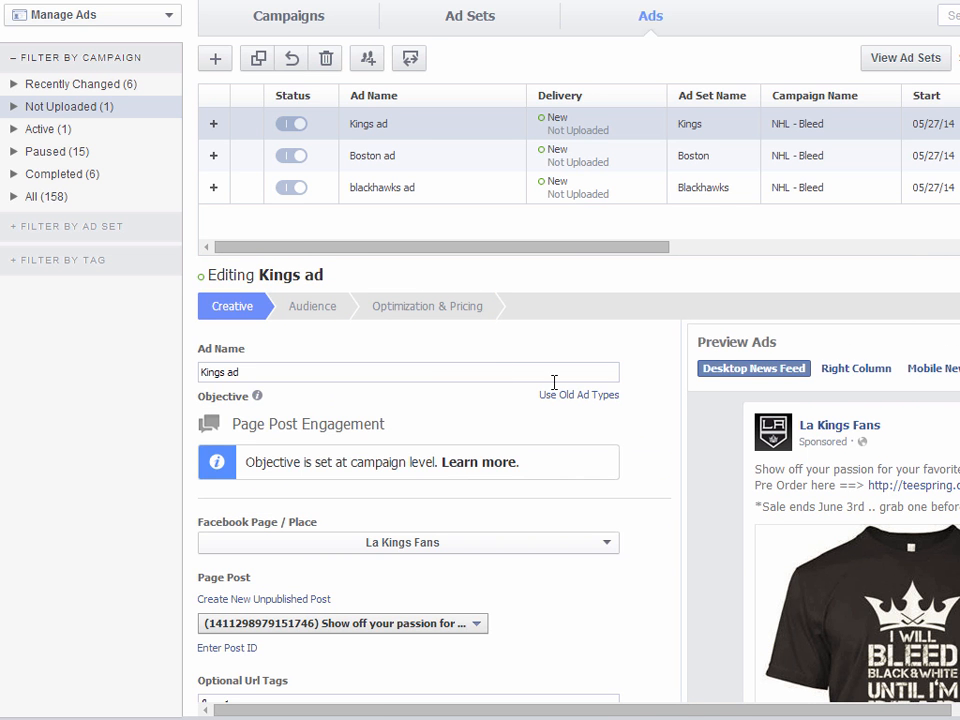
pyautogui.scroll(-2, 866, 545)
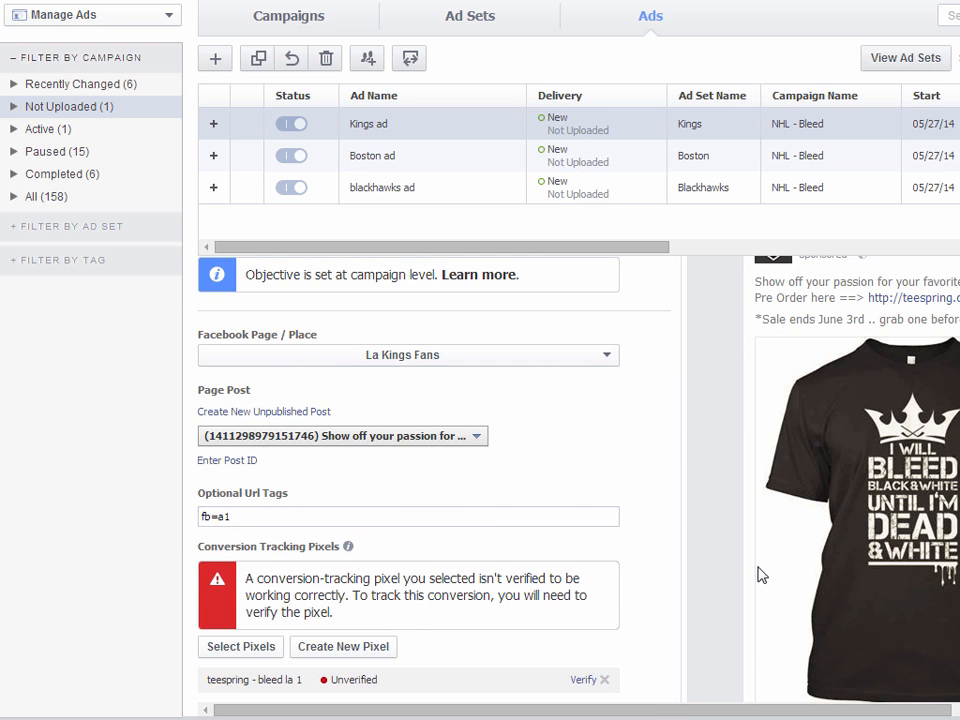
pyautogui.scroll(-1, 672, 556)
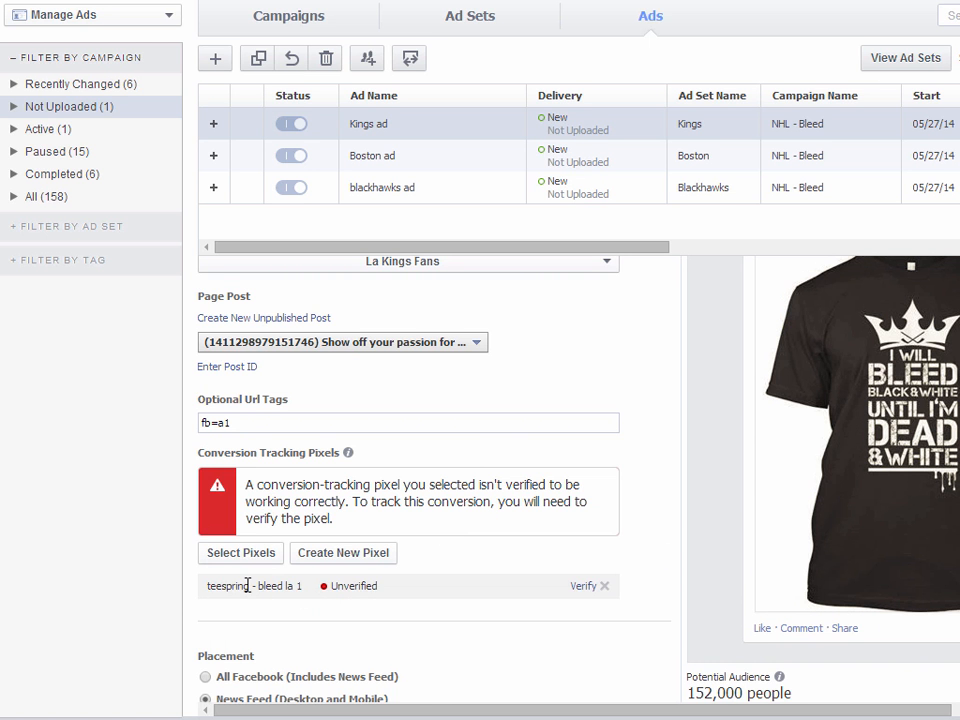
pyautogui.scroll(-1, 649, 600)
pyautogui.scroll(-3, 600, 605)
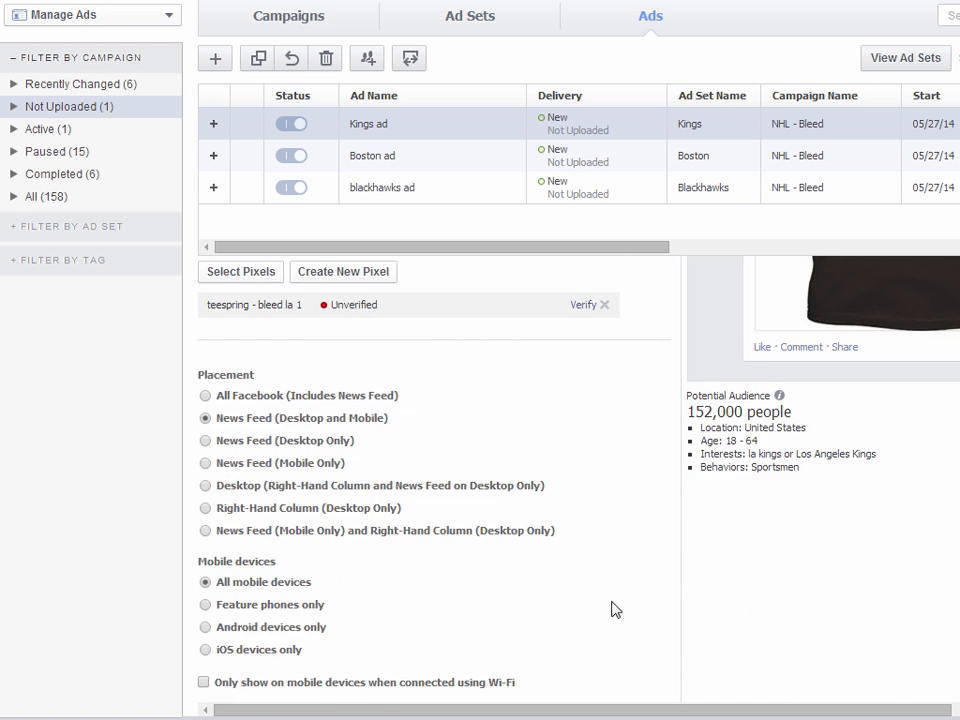
pyautogui.scroll(5, 650, 590)
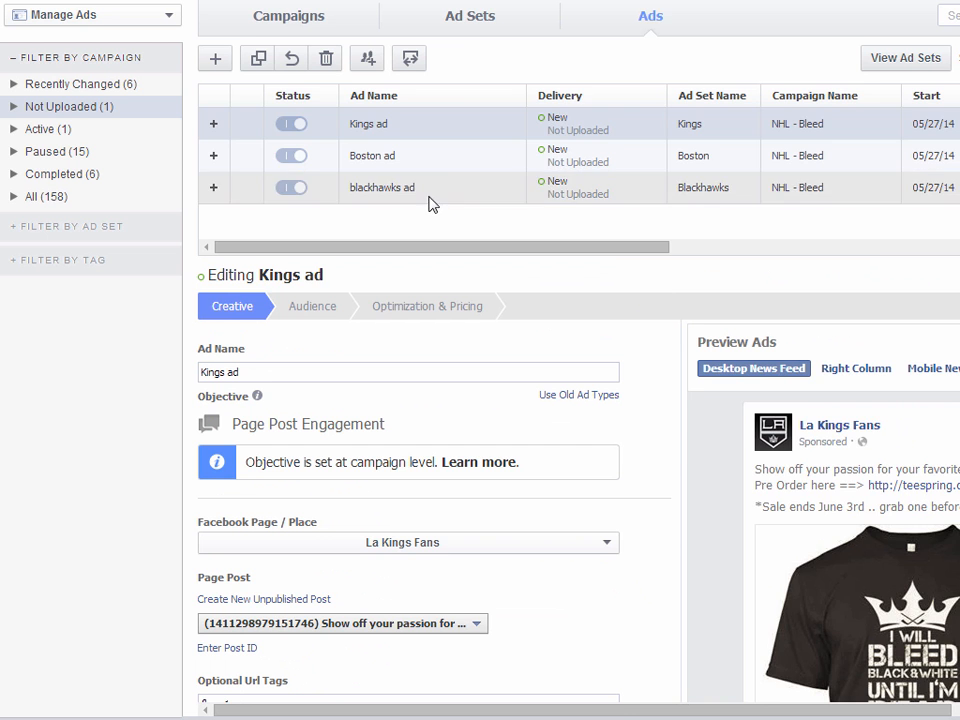
pyautogui.click(431, 196)
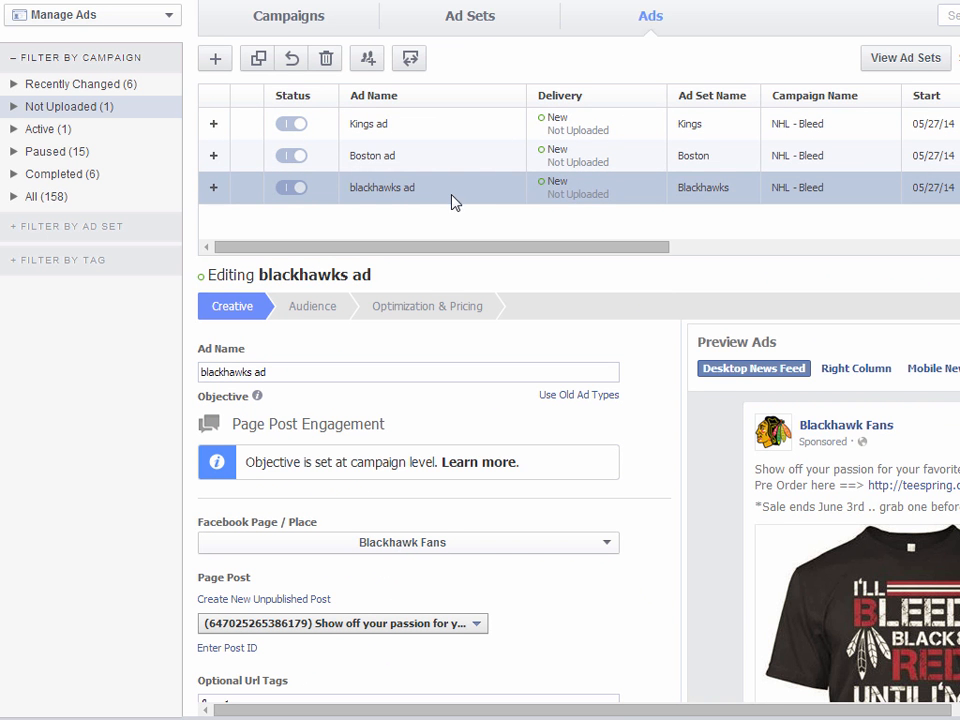
pyautogui.click(259, 58)
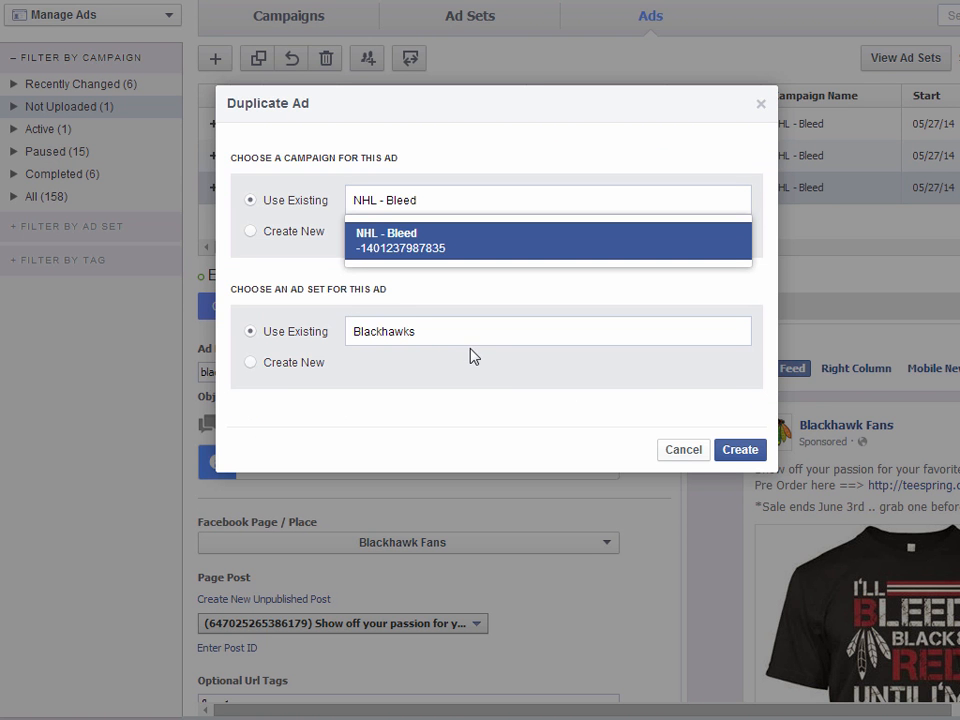
pyautogui.click(698, 451)
# Duplicate the Kings ad set within the existing NHL - Bleed campaign and rename the copy Canadiens.
pyautogui.click(467, 18)
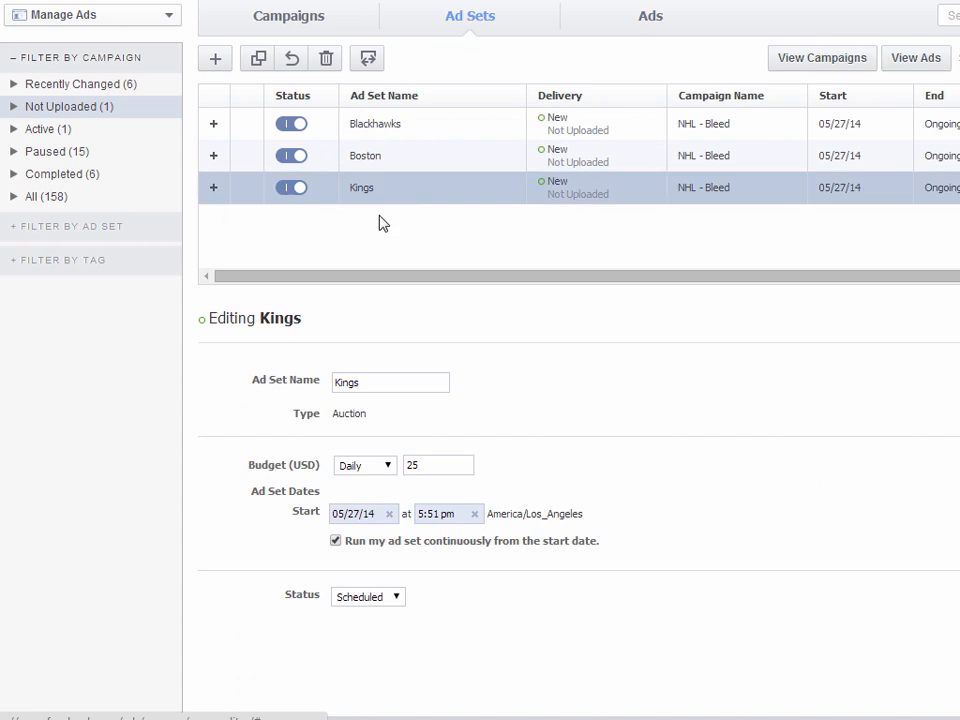
pyautogui.click(258, 60)
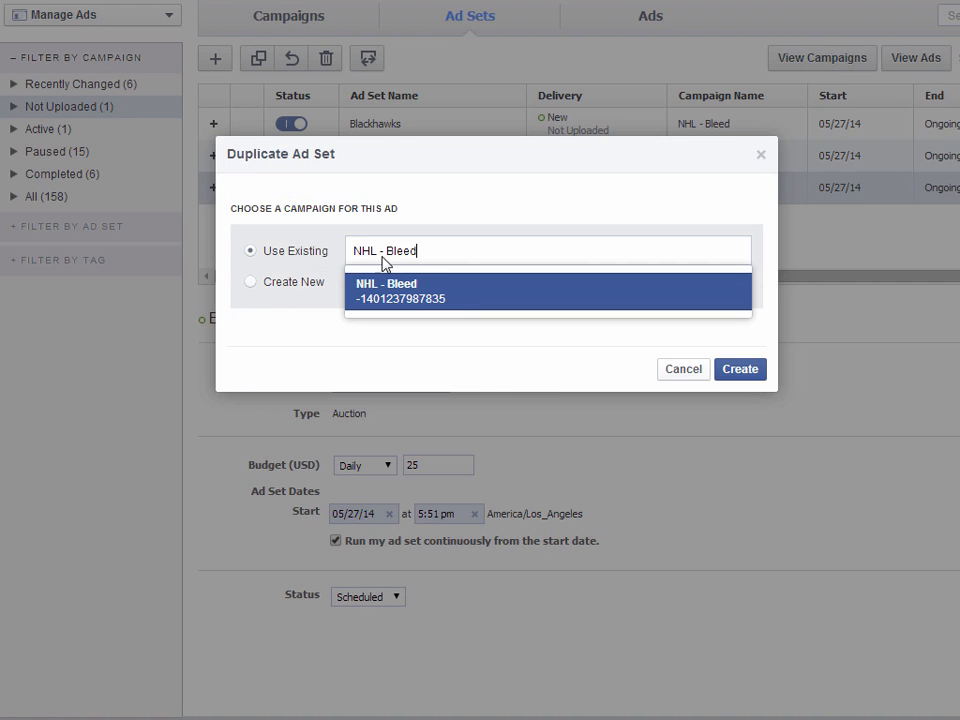
pyautogui.click(738, 370)
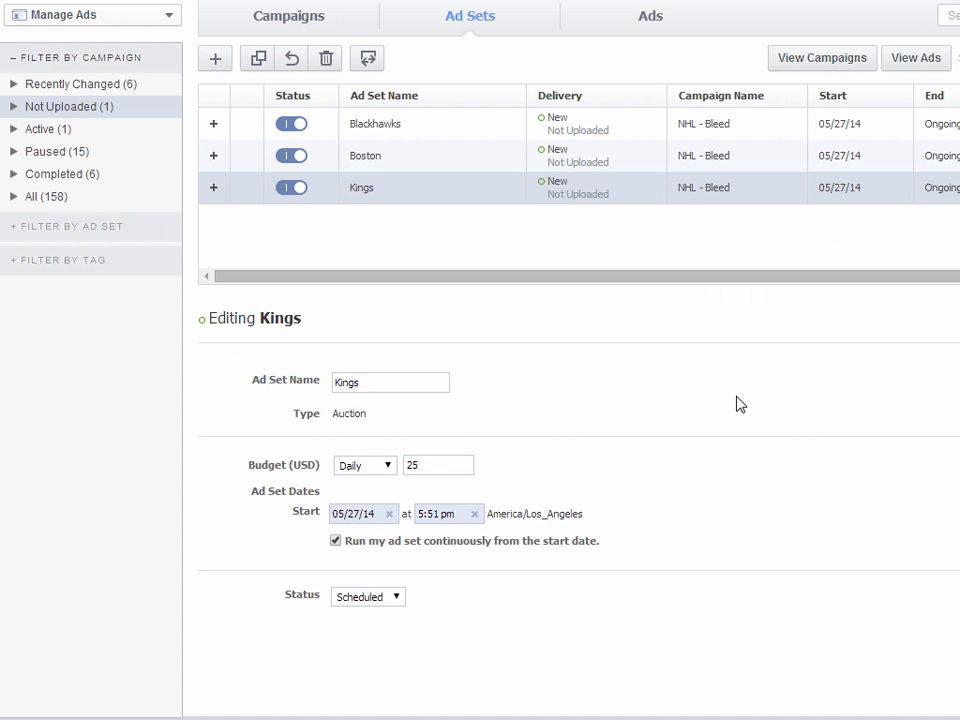
pyautogui.click(409, 462)
pyautogui.hotkey('ctrl', 'a')
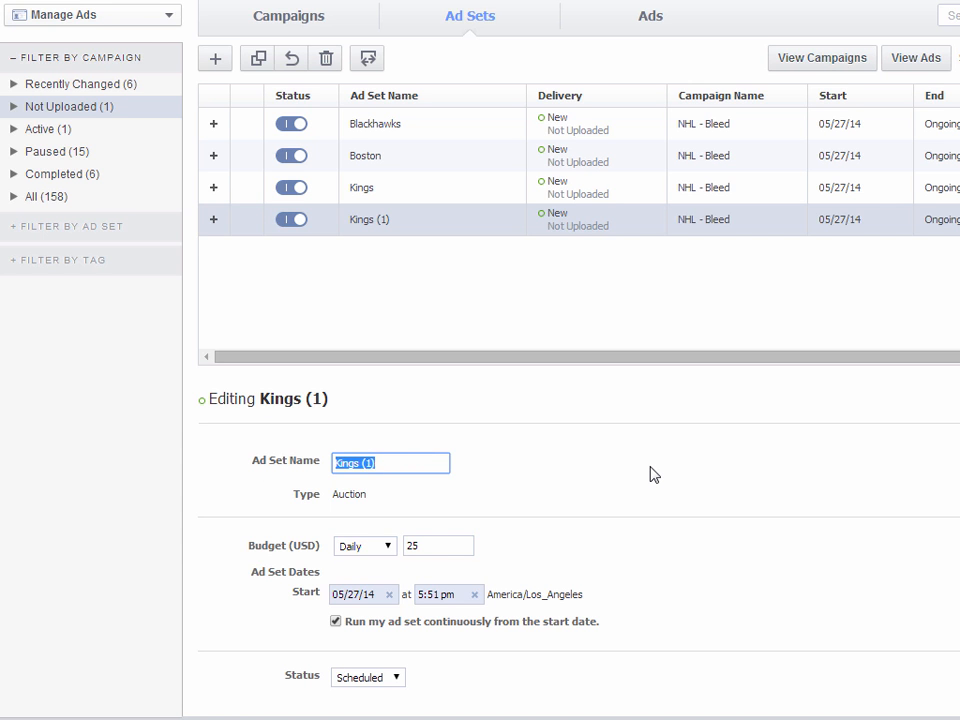
pyautogui.write('Canadiens')
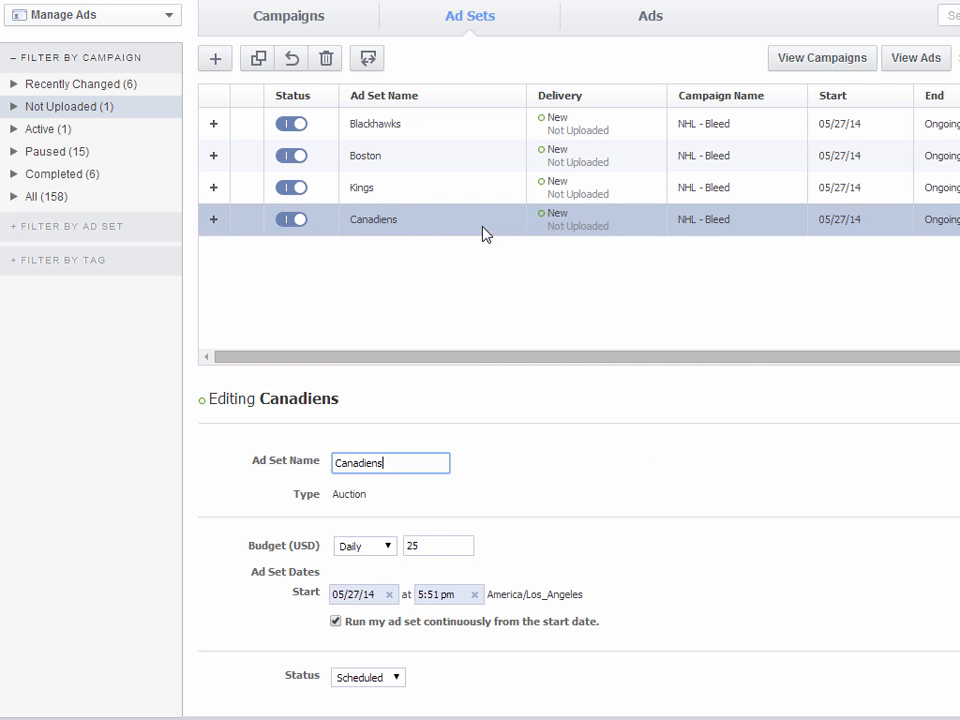
# Rename the duplicated ad in the Canadiens ad set to Canadiens ad.
pyautogui.click(639, 47)
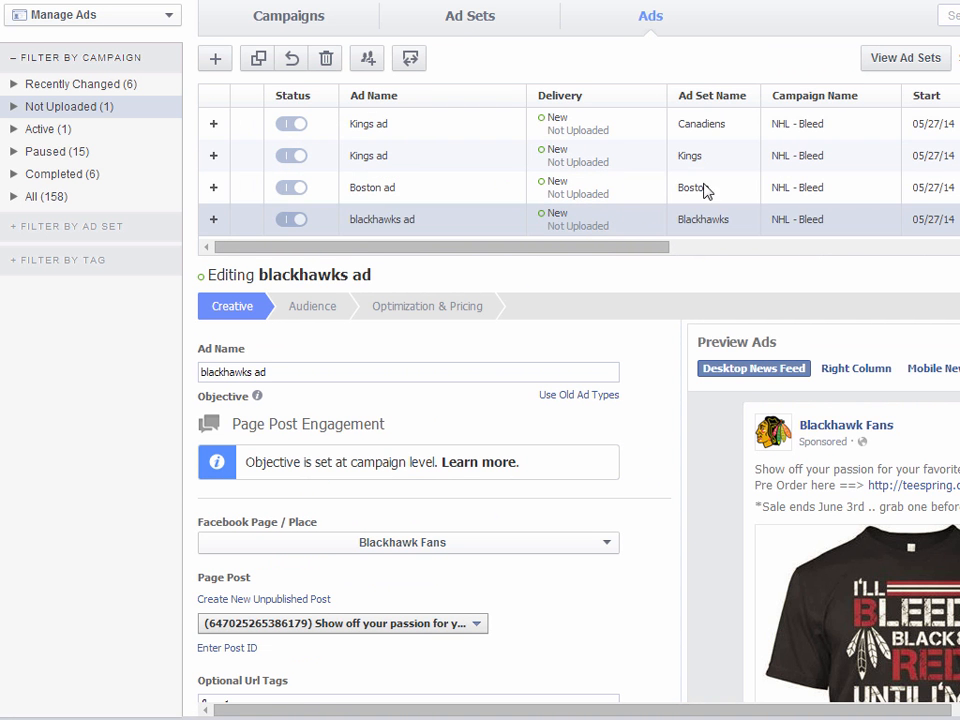
pyautogui.click(701, 124)
pyautogui.doubleClick(203, 372)
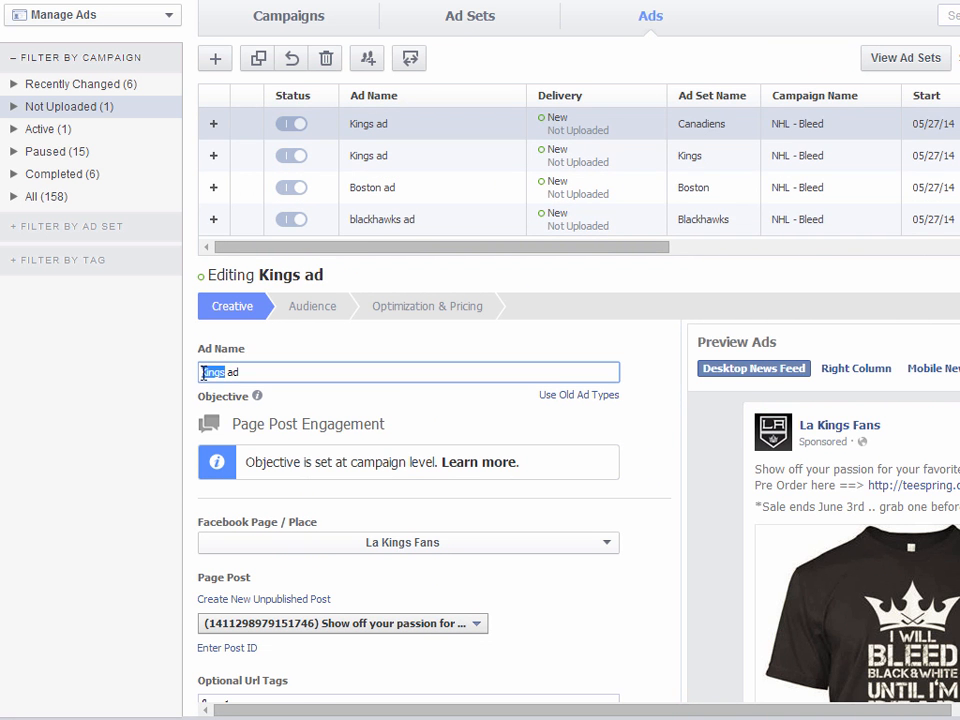
pyautogui.write('Canadei')
pyautogui.press('BackSpace')
pyautogui.press('BackSpace')
pyautogui.press('BackSpace')
pyautogui.write('diens')
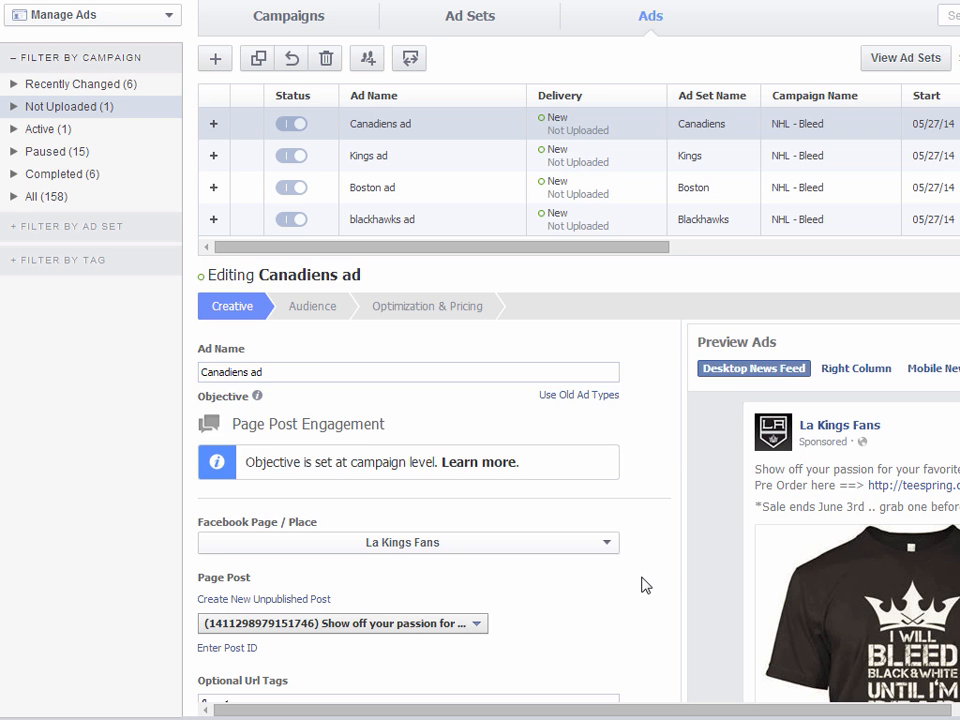
# Set the Canadiens ad's Facebook page to Montreal Canadiens Fans.
pyautogui.scroll(-1, 643, 586)
pyautogui.click(432, 530)
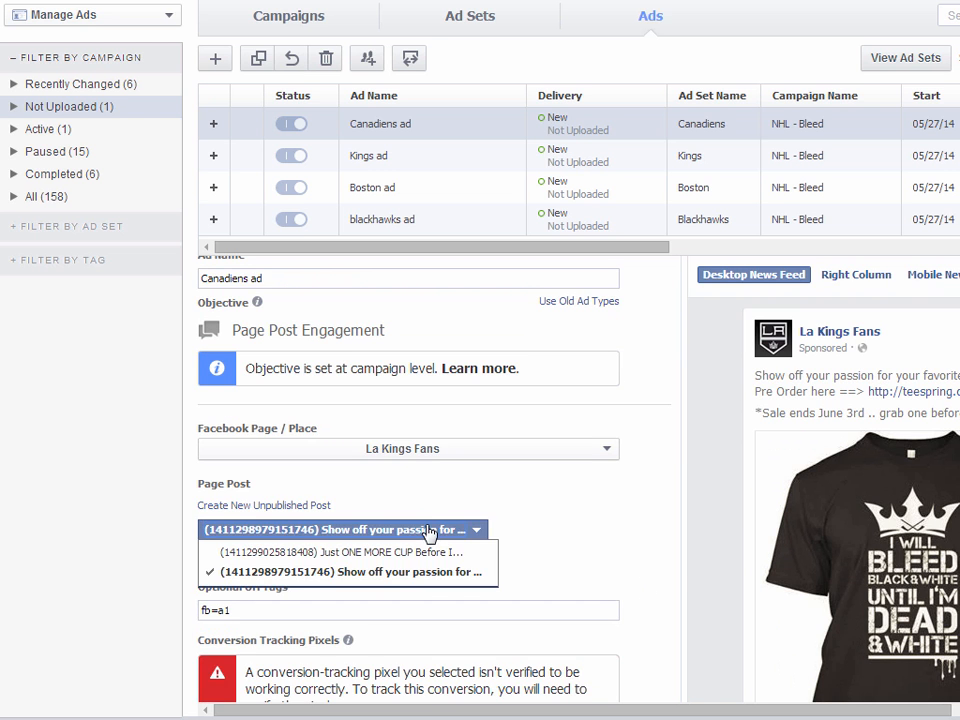
pyautogui.click(467, 454)
pyautogui.click(467, 454)
pyautogui.scroll(-8, 470, 527)
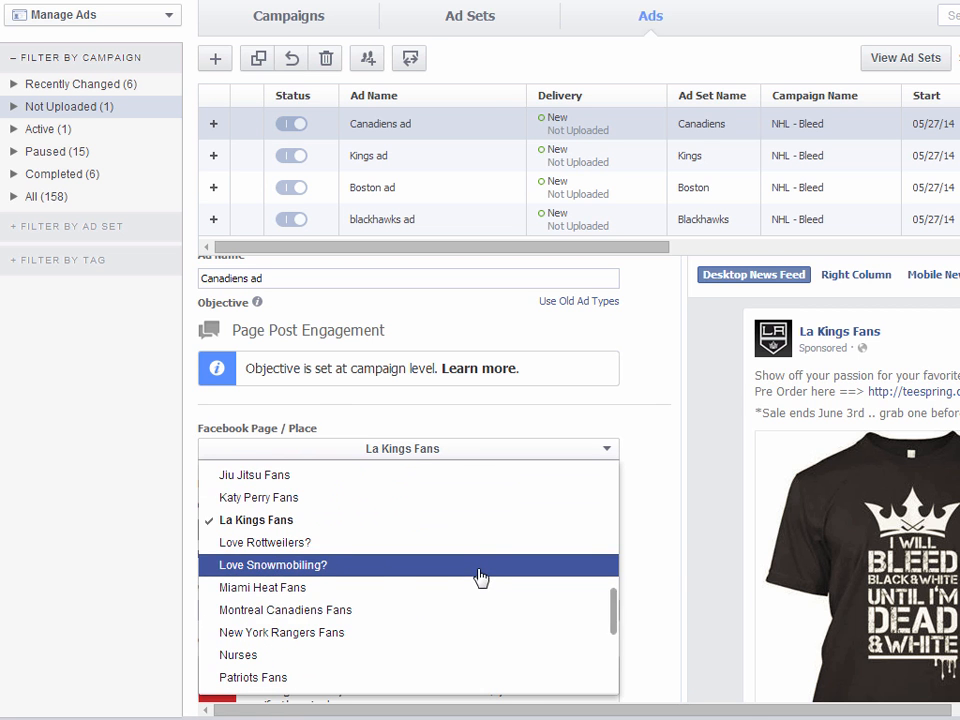
pyautogui.click(380, 622)
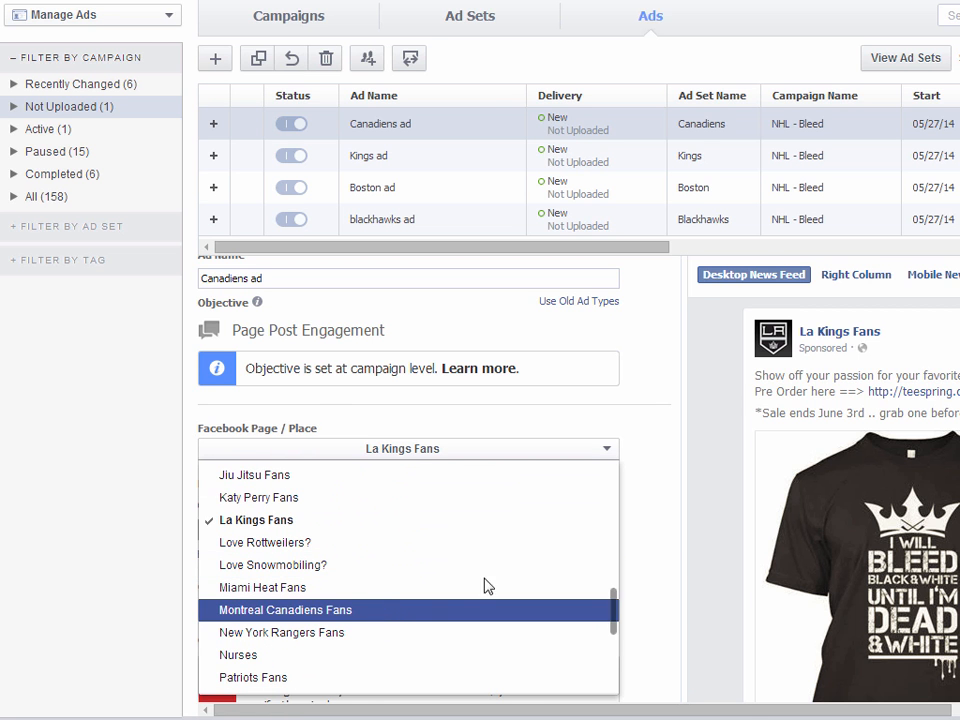
# Choose the Montreal Canadiens Fans page post starting "Show off your passion for y..." for the Canadiens ad.
pyautogui.scroll(-1, 654, 594)
pyautogui.click(360, 437)
pyautogui.click(360, 476)
pyautogui.scroll(-1, 650, 558)
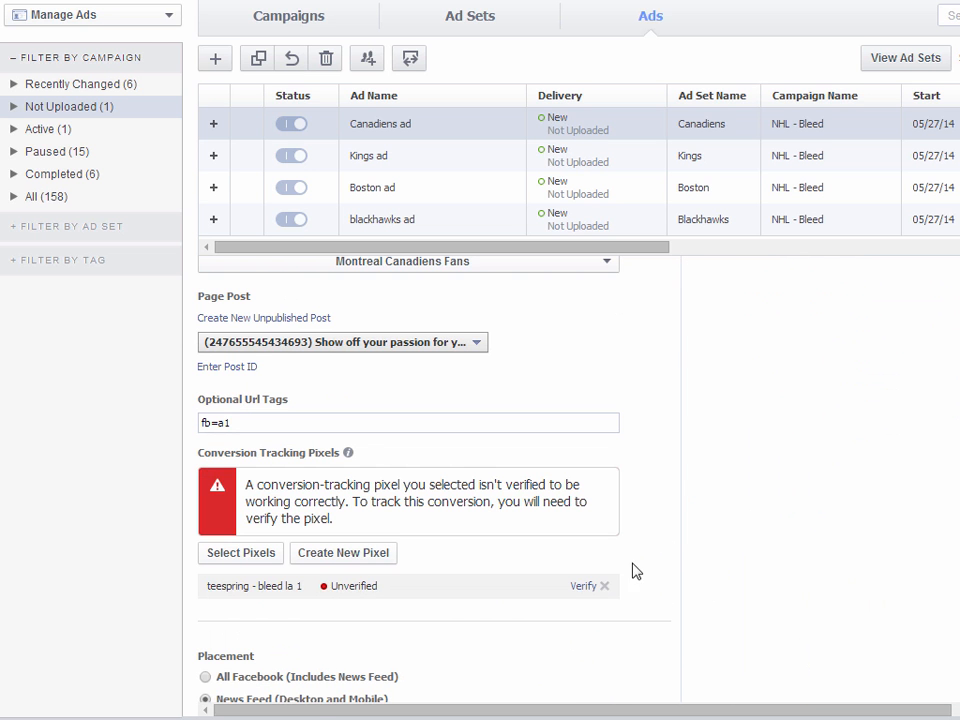
# Remove the teespring - bleed la 1 conversion-tracking pixel from the Canadiens ad.
pyautogui.click(586, 588)
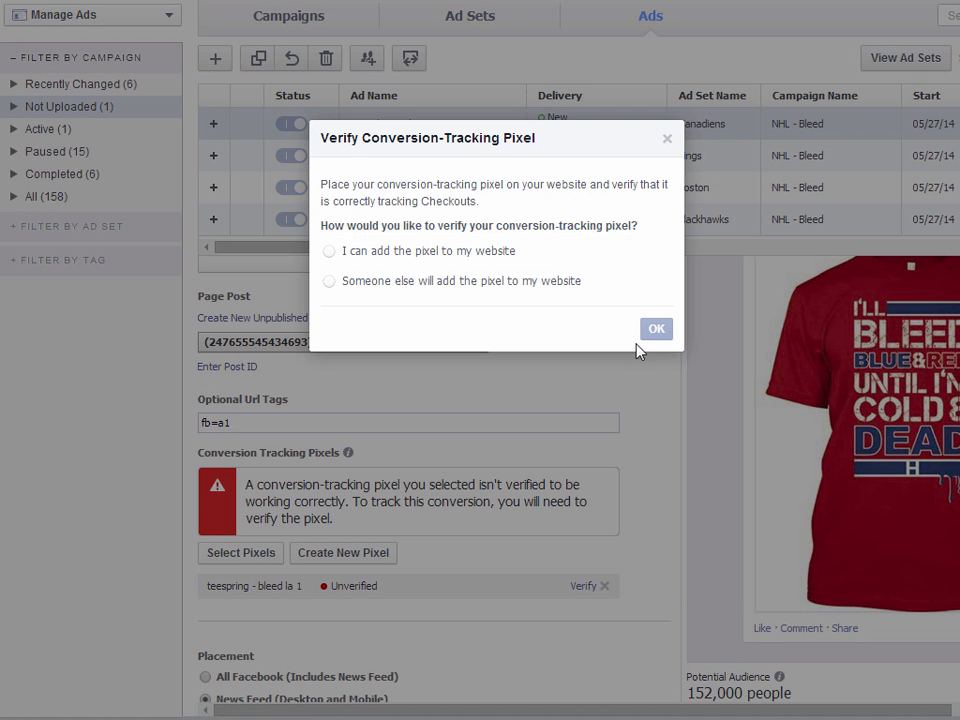
pyautogui.click(668, 139)
pyautogui.click(604, 587)
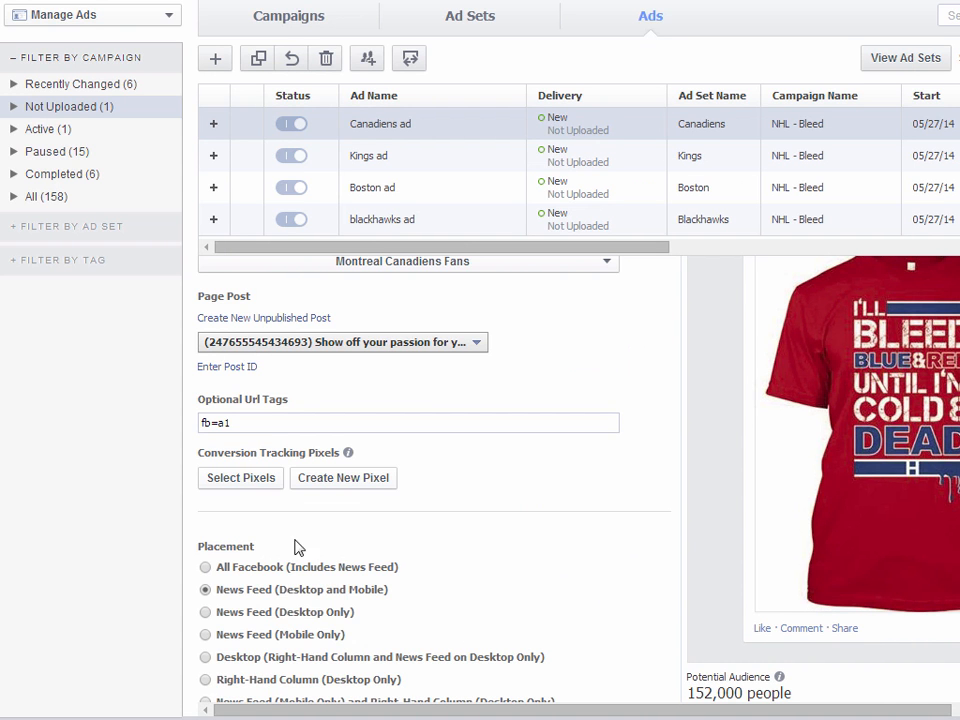
# Search the conversion-tracking pixels for "bleed" and assign teespring - bleed montreal 1 to the Canadiens ad.
pyautogui.click(247, 483)
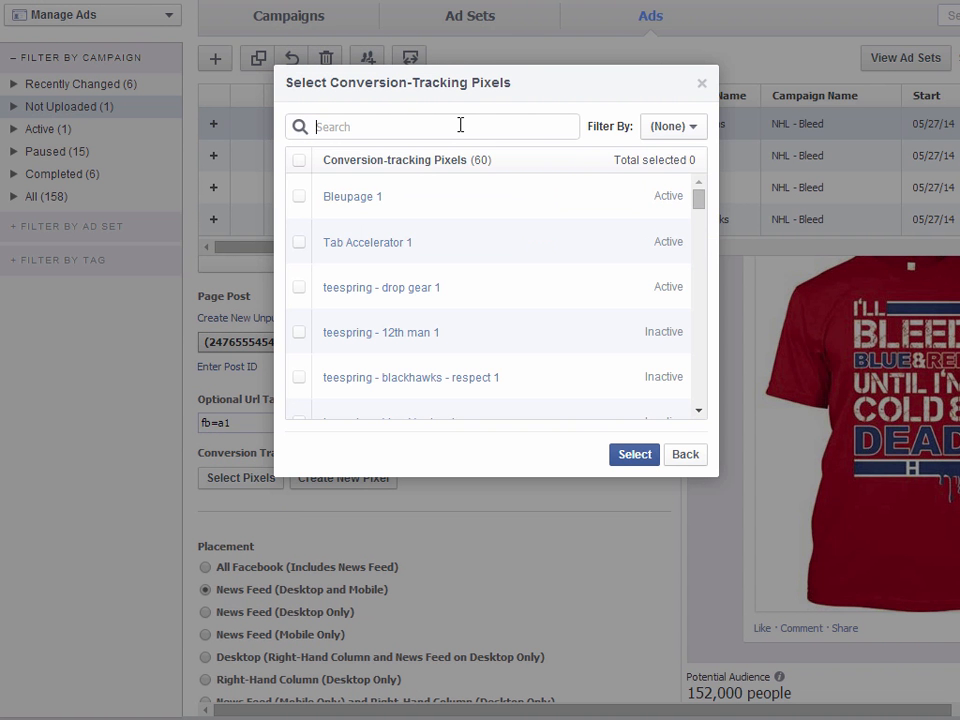
pyautogui.write('ca')
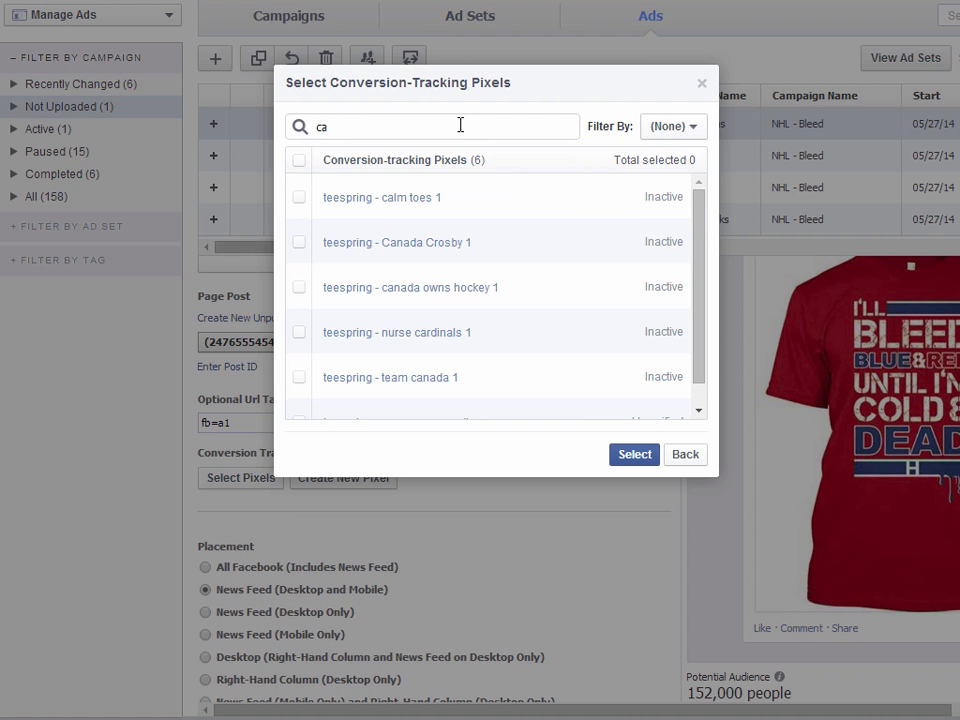
pyautogui.write('na')
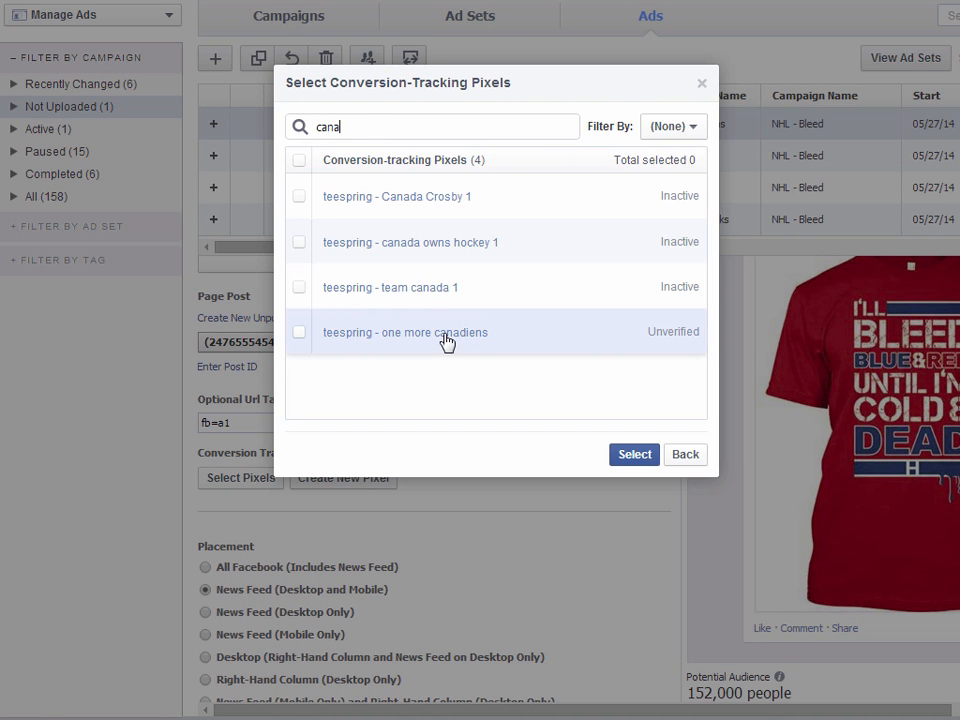
pyautogui.moveTo(372, 129); pyautogui.dragTo(301, 130)
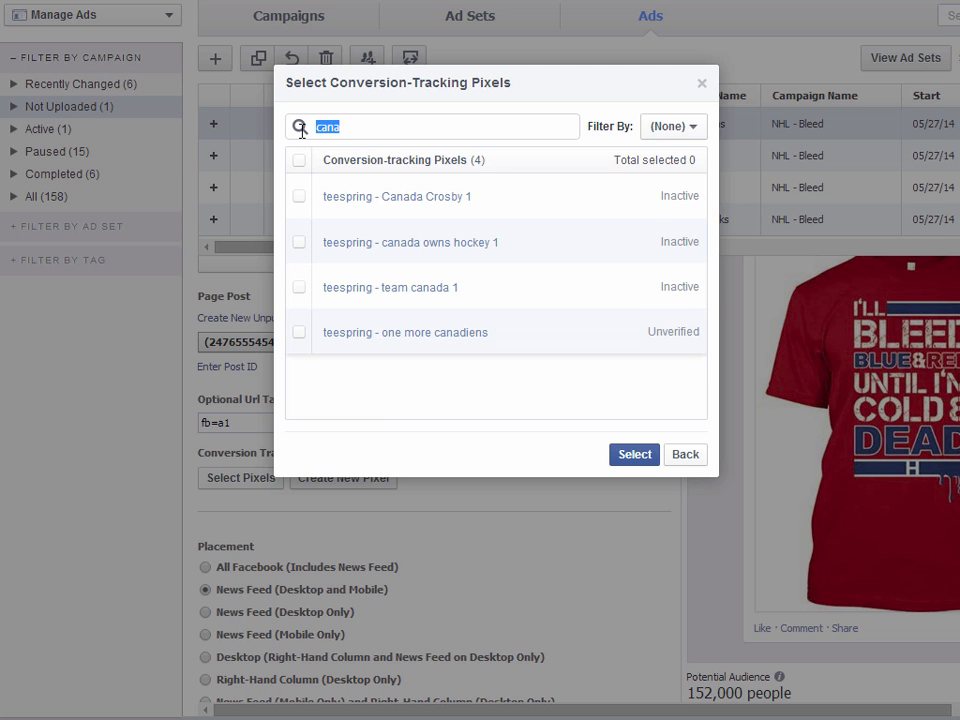
pyautogui.write('bleed')
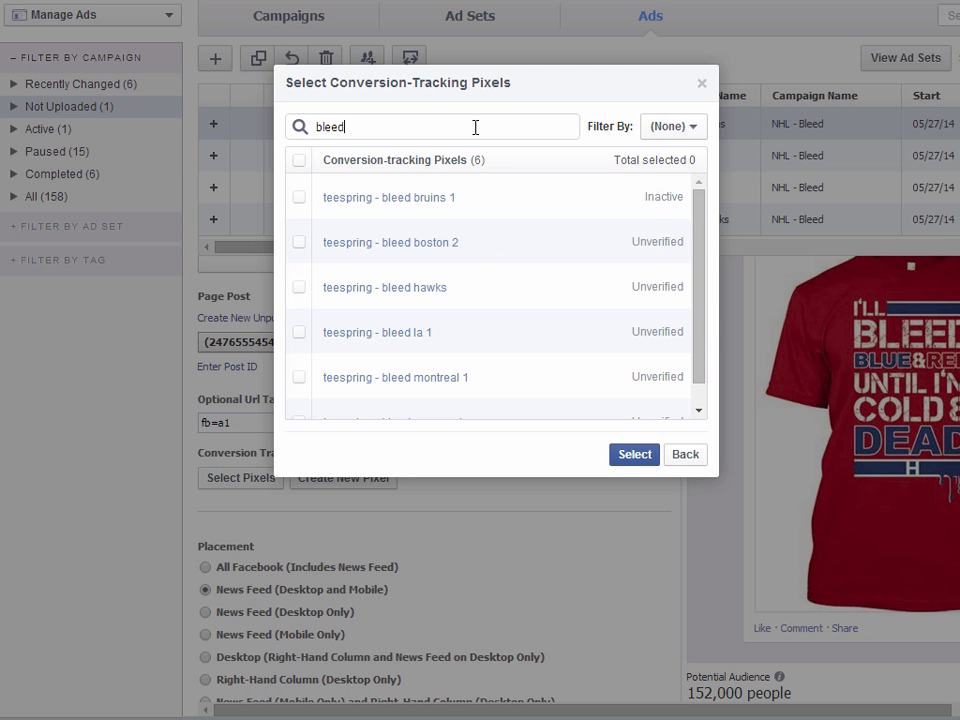
pyautogui.click(455, 380)
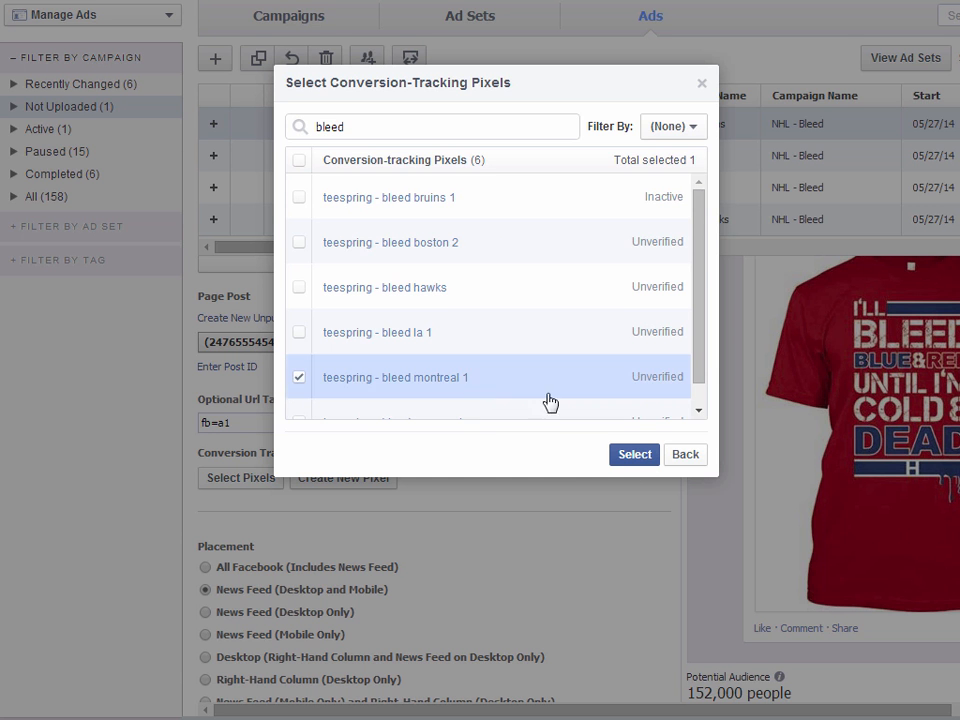
pyautogui.click(632, 455)
# Remove the la kings and Los Angeles Kings interests from the Canadiens ad's audience.
pyautogui.scroll(-2, 648, 630)
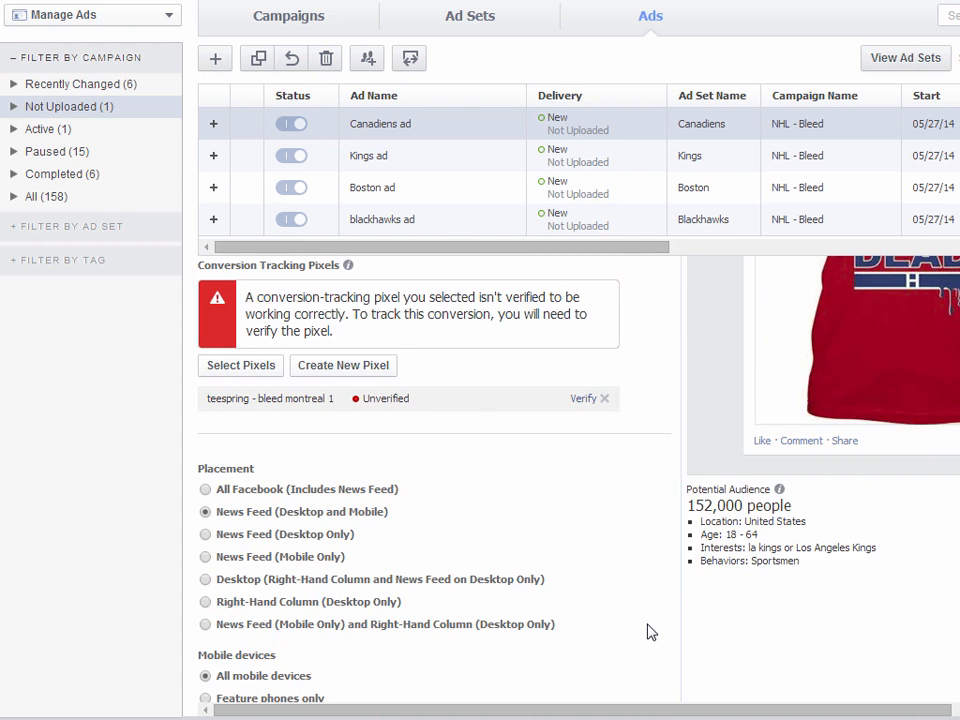
pyautogui.scroll(-2, 648, 632)
pyautogui.scroll(7, 648, 632)
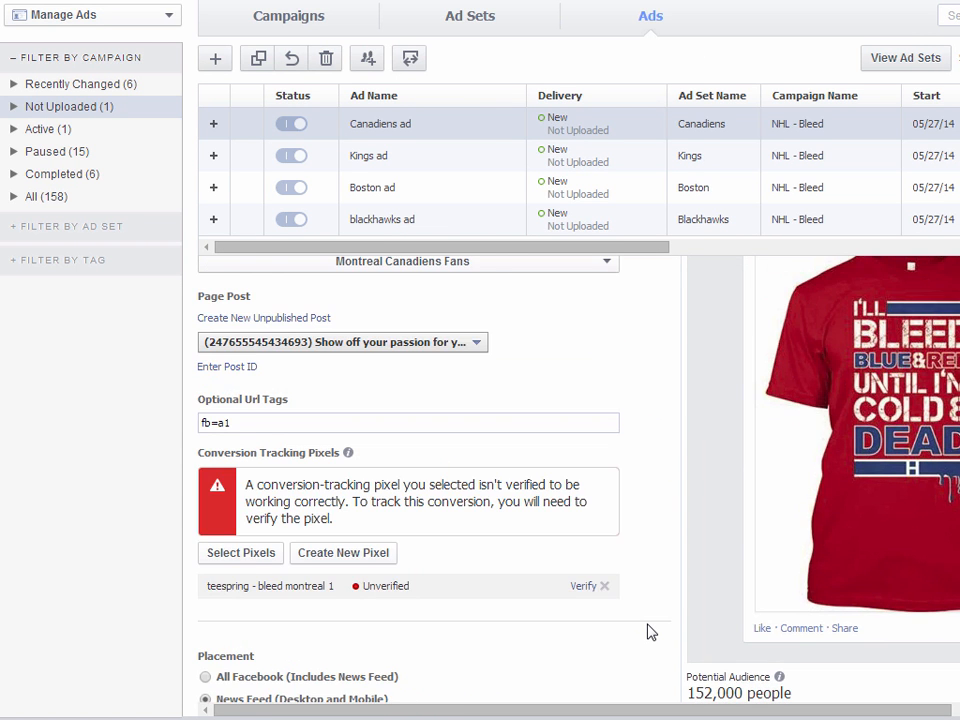
pyautogui.click(326, 312)
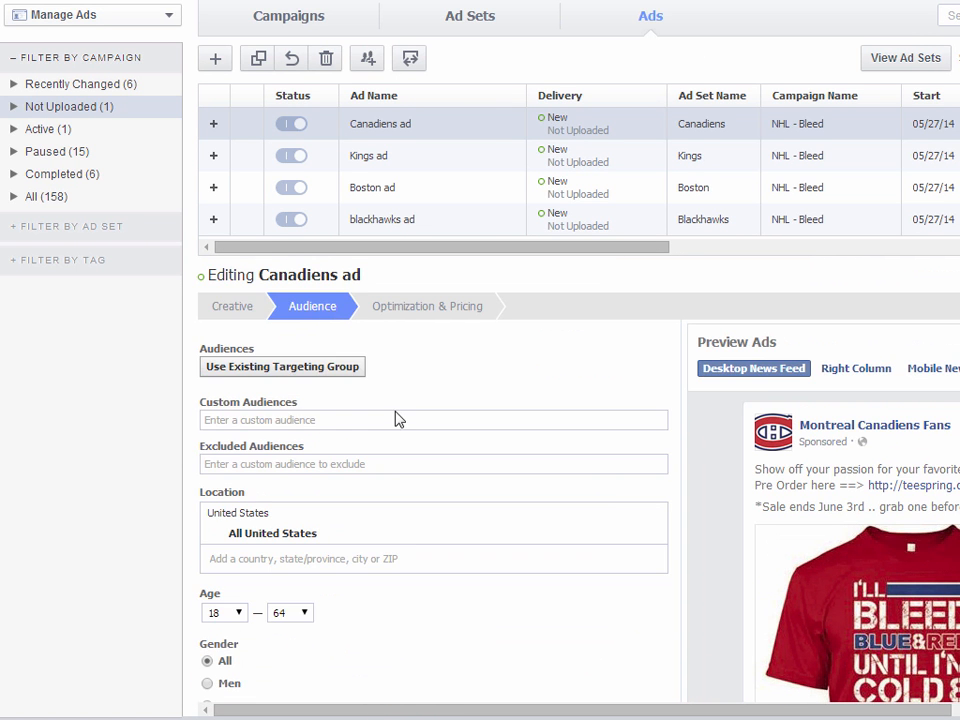
pyautogui.scroll(-4, 666, 544)
pyautogui.scroll(-1, 669, 548)
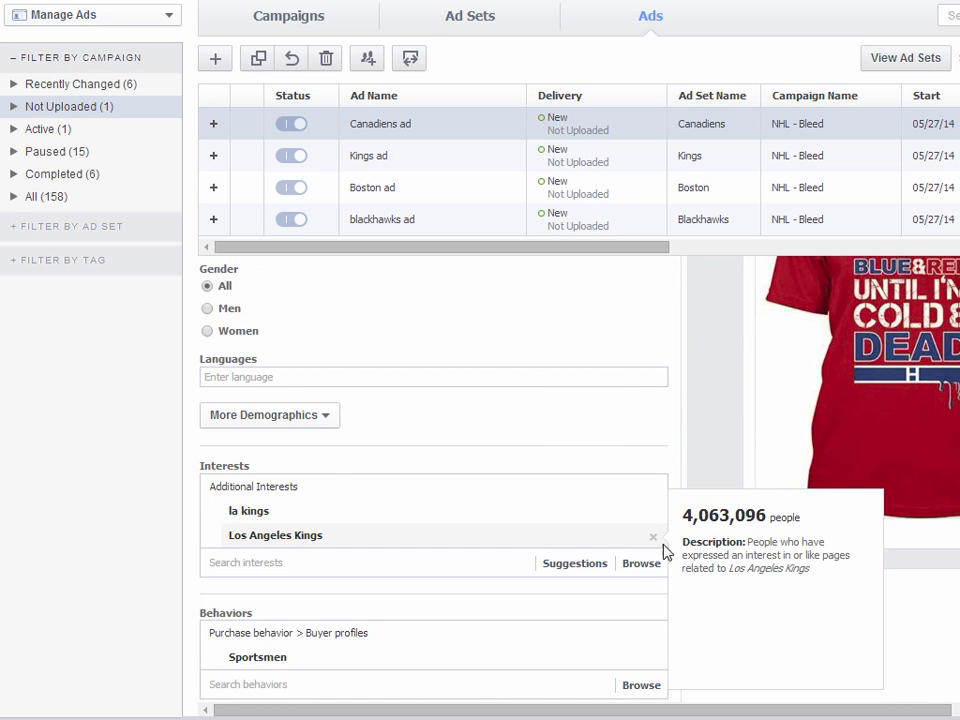
pyautogui.click(654, 538)
pyautogui.click(655, 516)
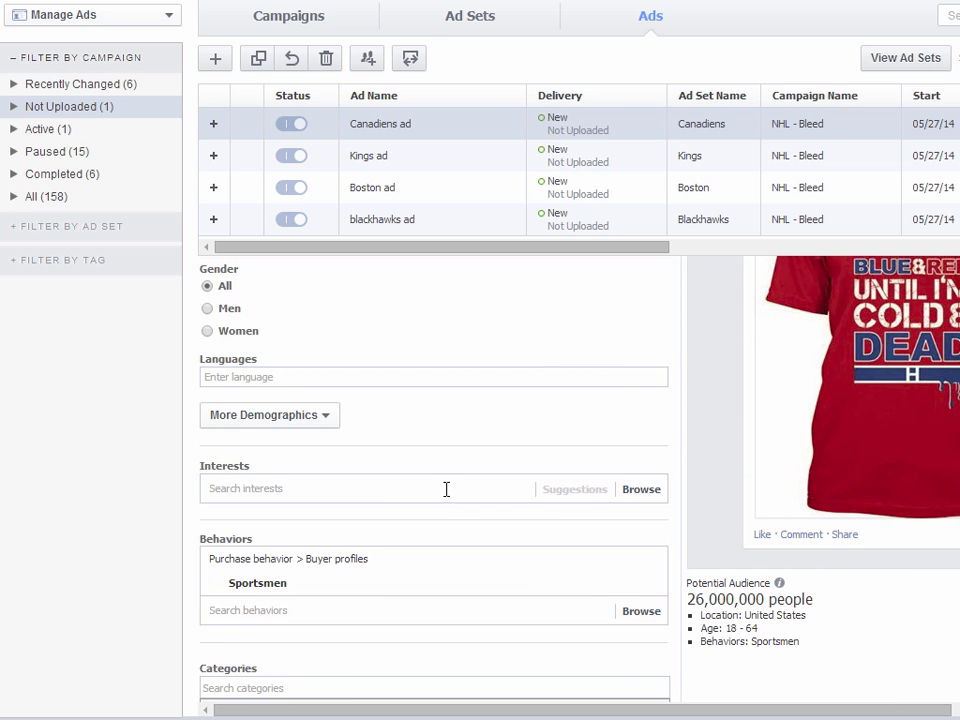
# Add Montreal Canadiens as an interest in the Canadiens ad's audience.
pyautogui.click(446, 488)
pyautogui.write('mono')
pyautogui.press('BackSpace')
pyautogui.press('BackSpace')
pyautogui.write('ntreal can')
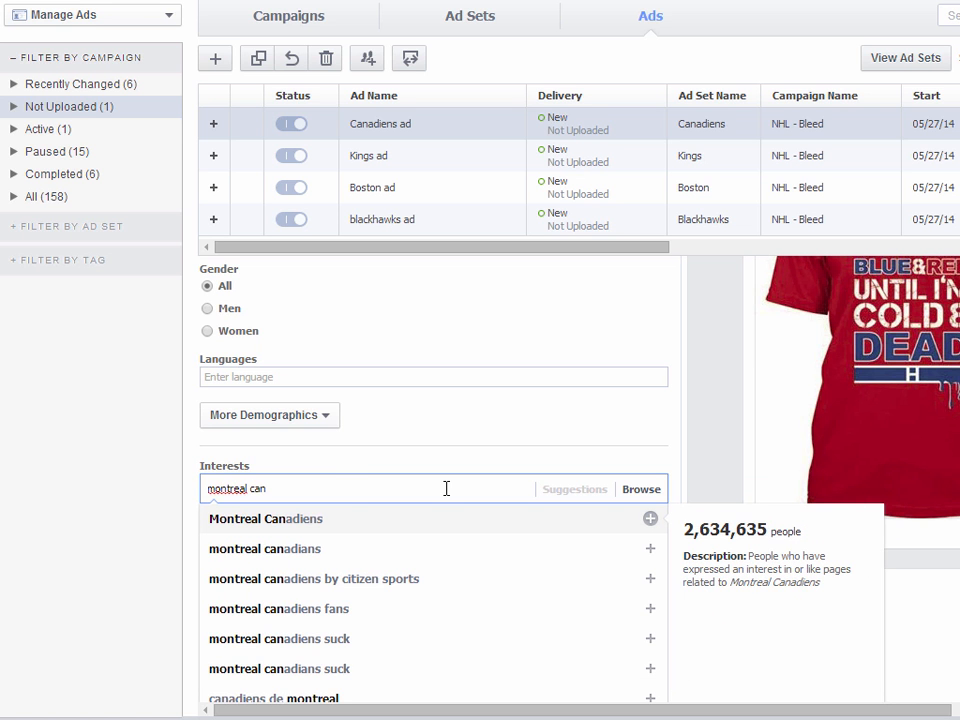
pyautogui.click(340, 520)
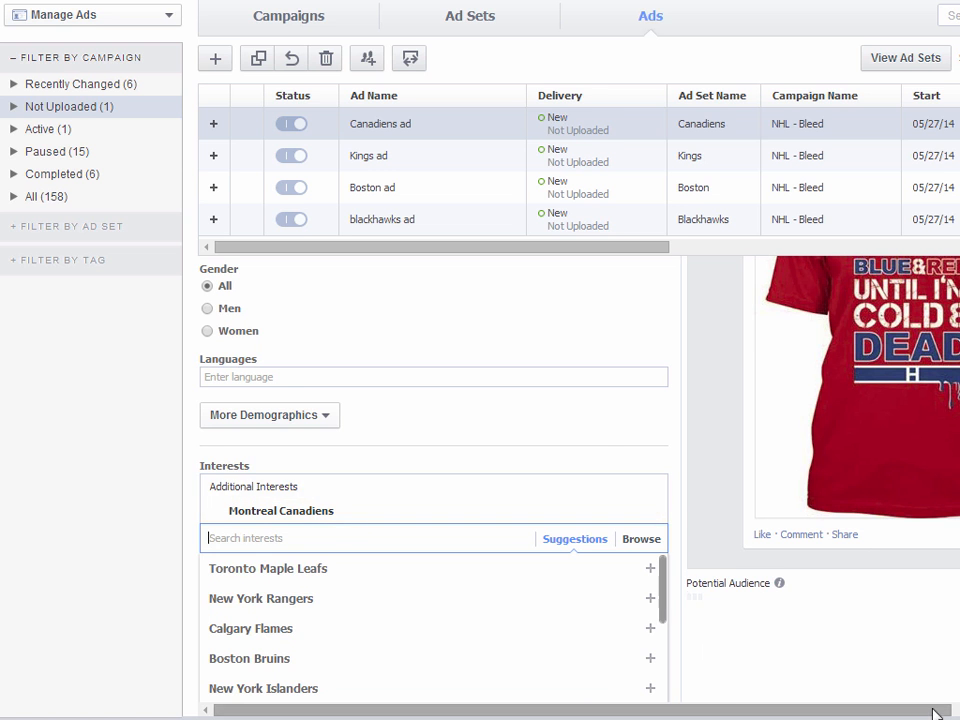
pyautogui.click(949, 653)
pyautogui.scroll(-1, 928, 622)
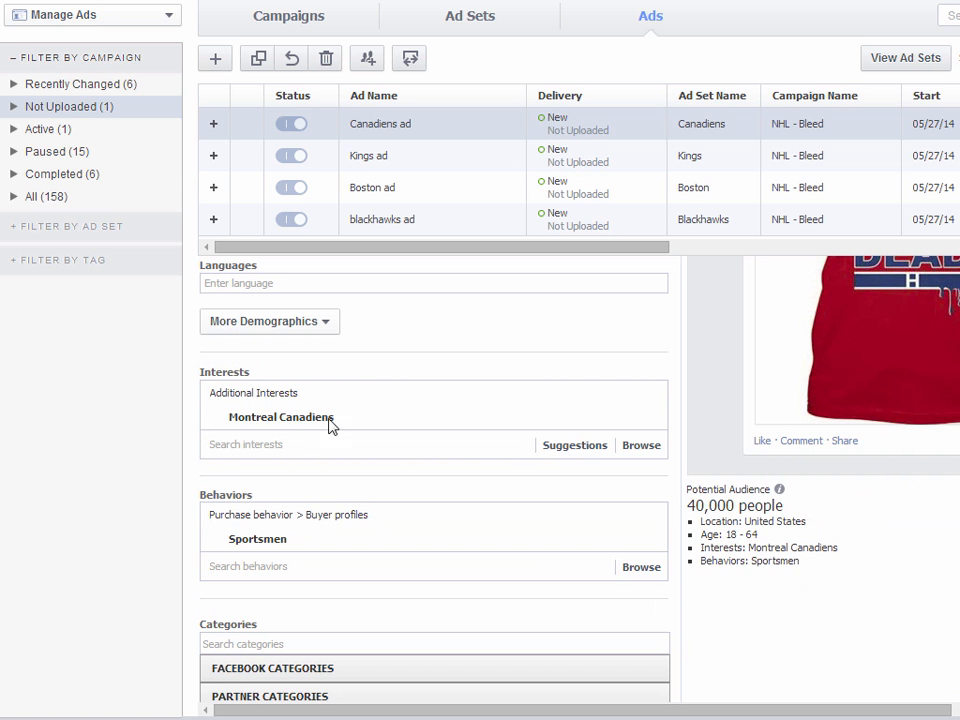
pyautogui.moveTo(337, 417)
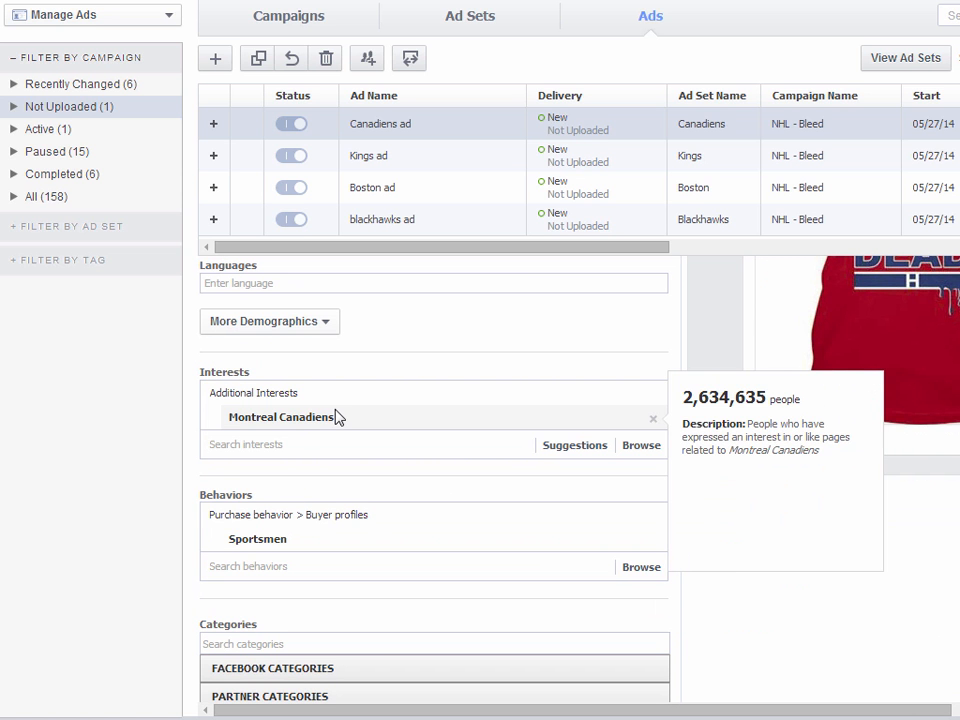
# Add the montreal canadians interest alongside Montreal Canadiens in the Canadiens ad's audience.
pyautogui.click(380, 449)
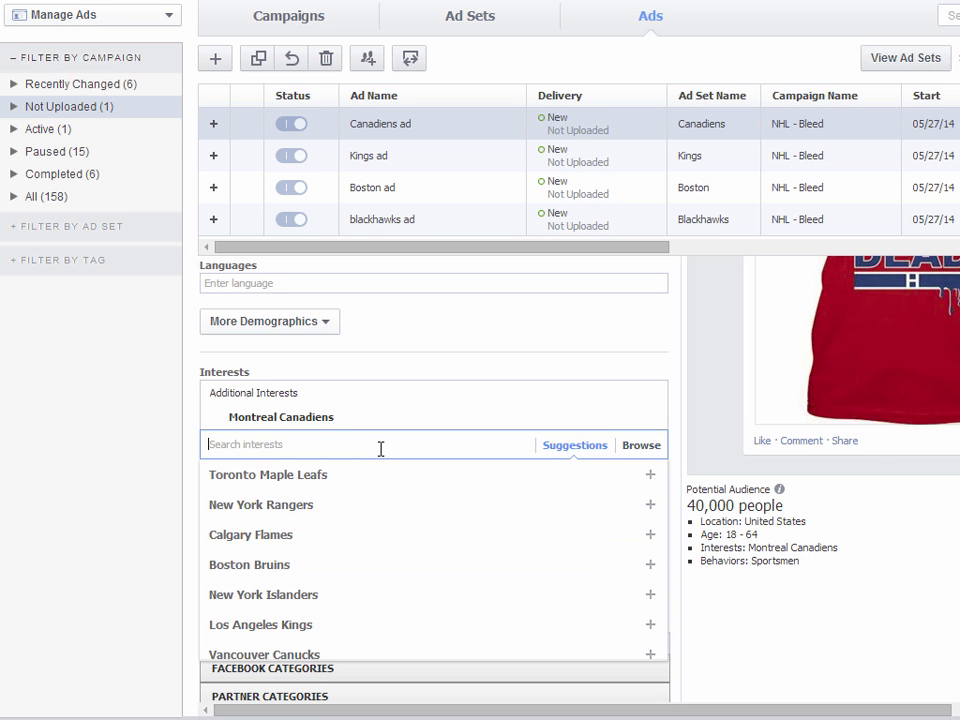
pyautogui.write('montreakl cana')
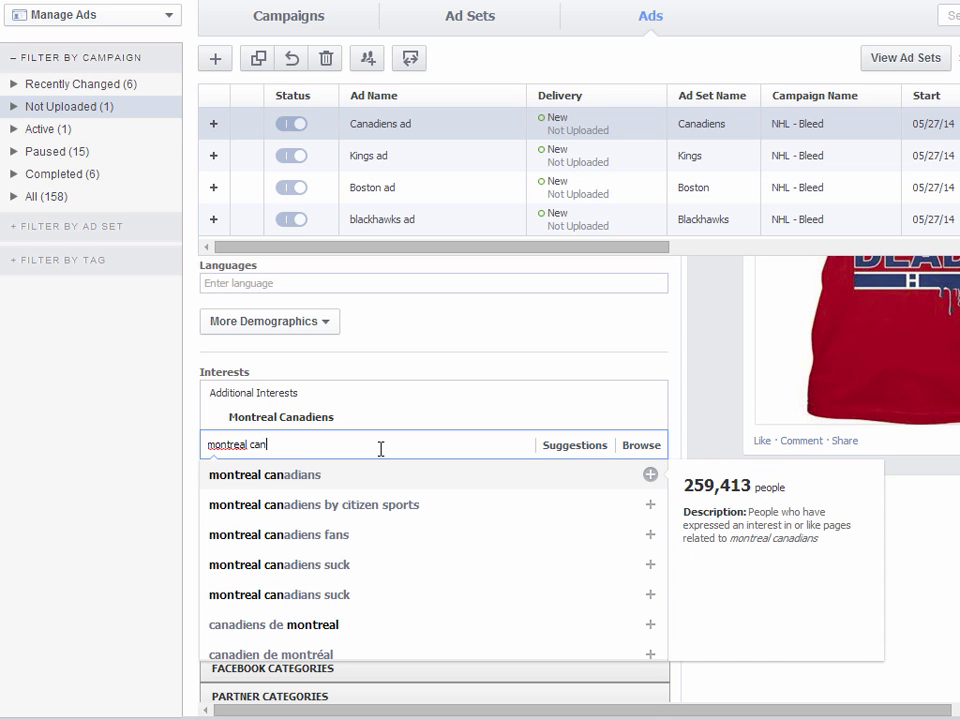
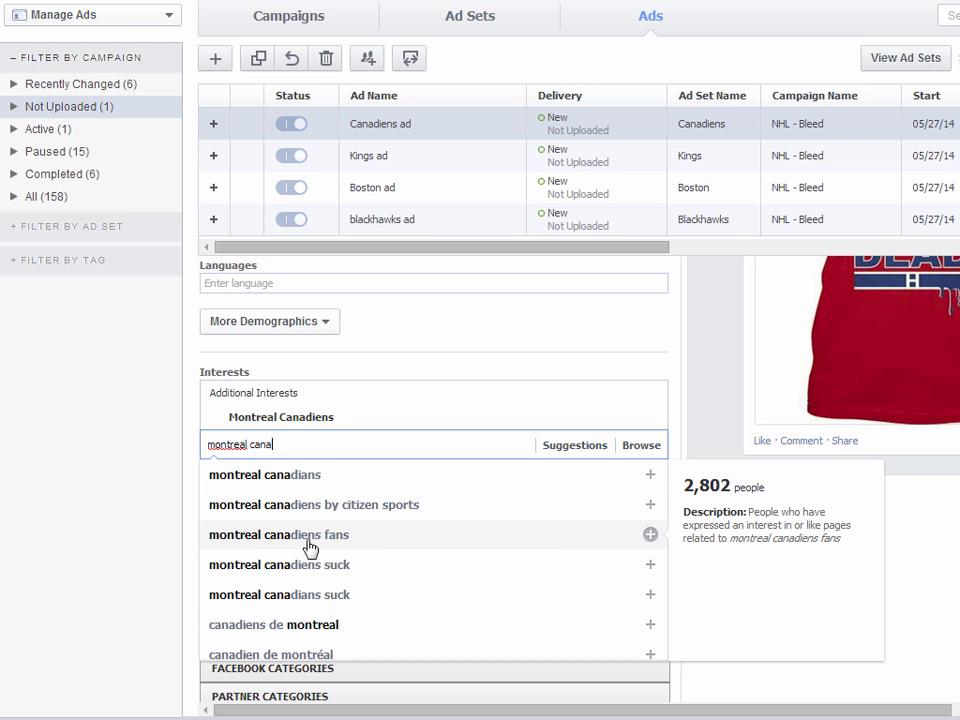
pyautogui.click(310, 474)
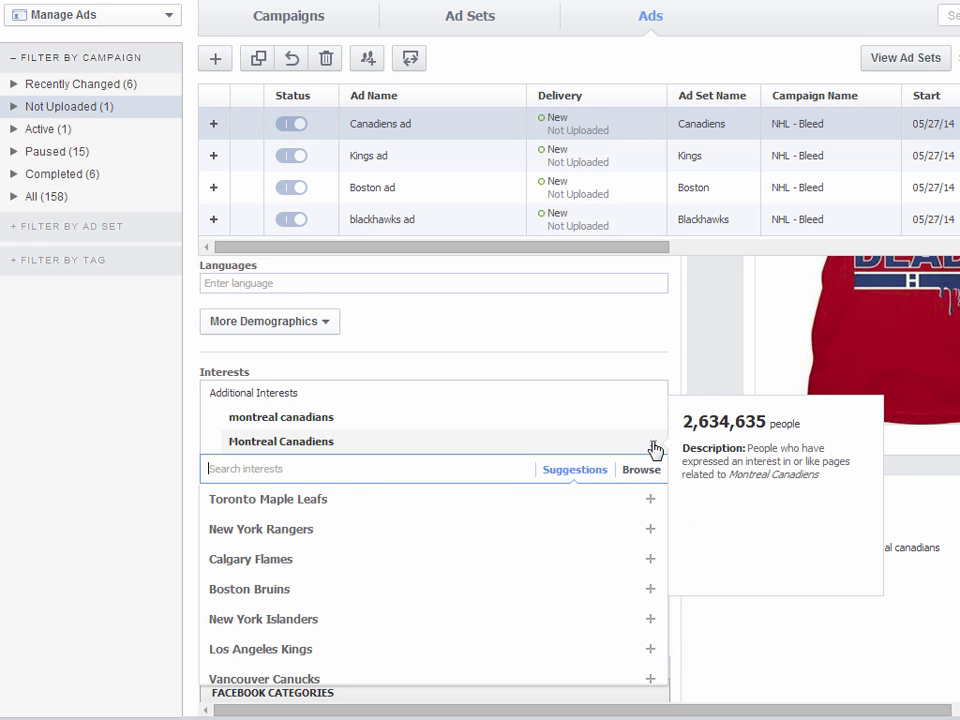
# Clear both Montreal interests from the audience and add back only Montreal Canadiens.
pyautogui.click(655, 448)
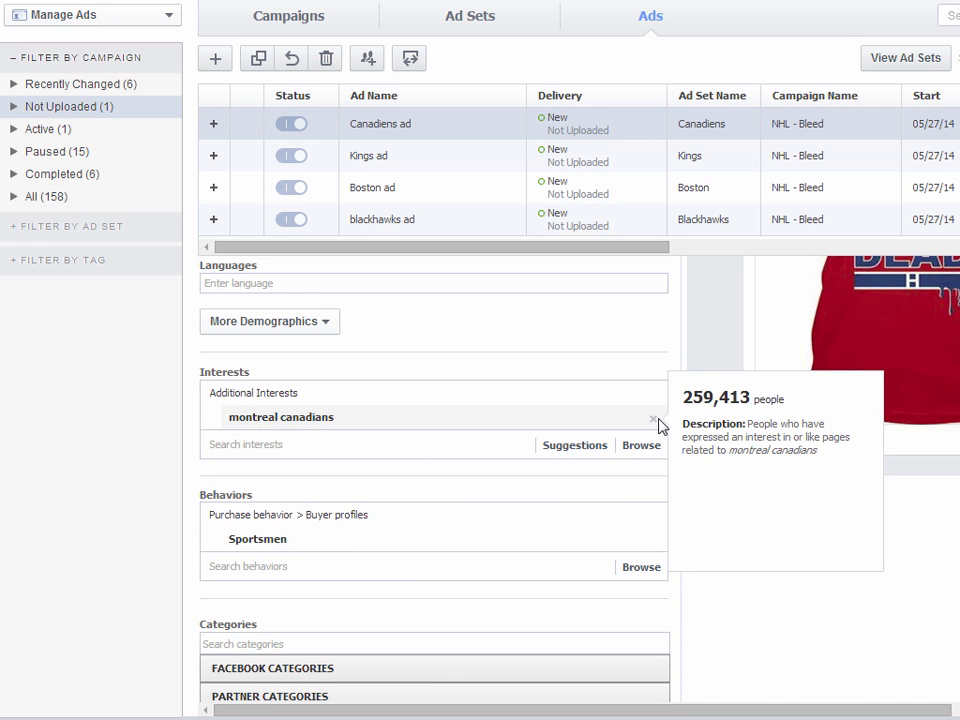
pyautogui.click(655, 421)
pyautogui.click(265, 398)
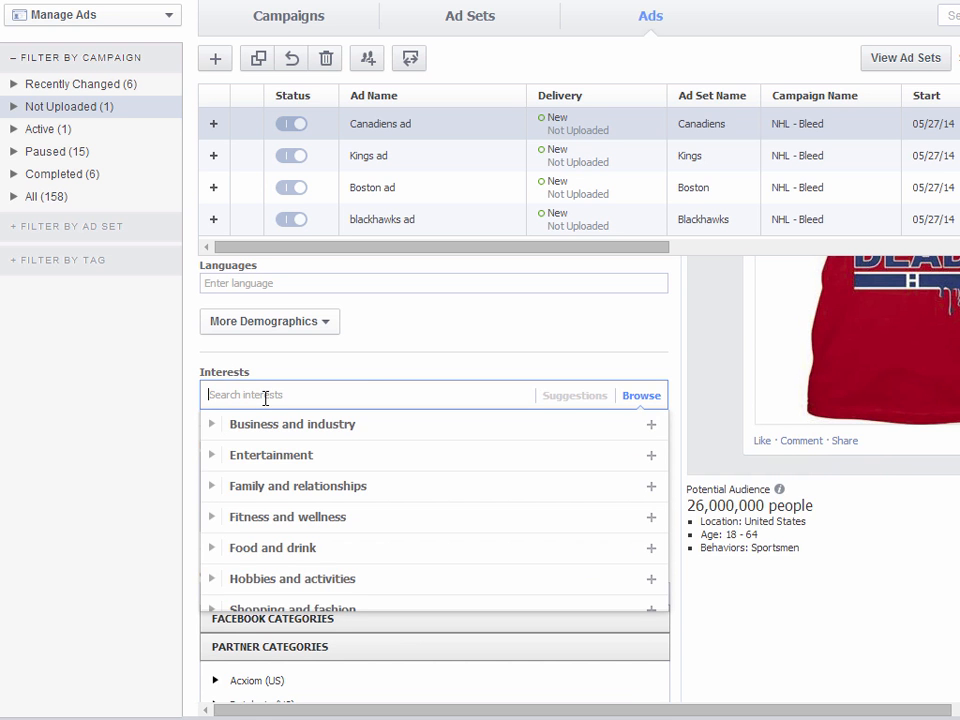
pyautogui.write('montreal ')
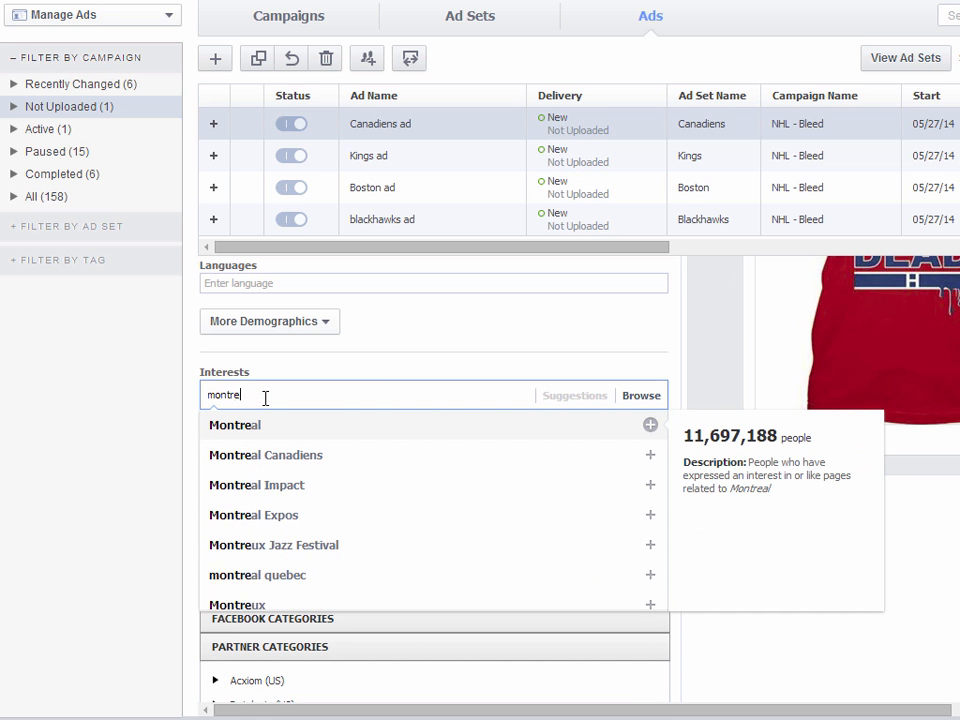
pyautogui.write('can')
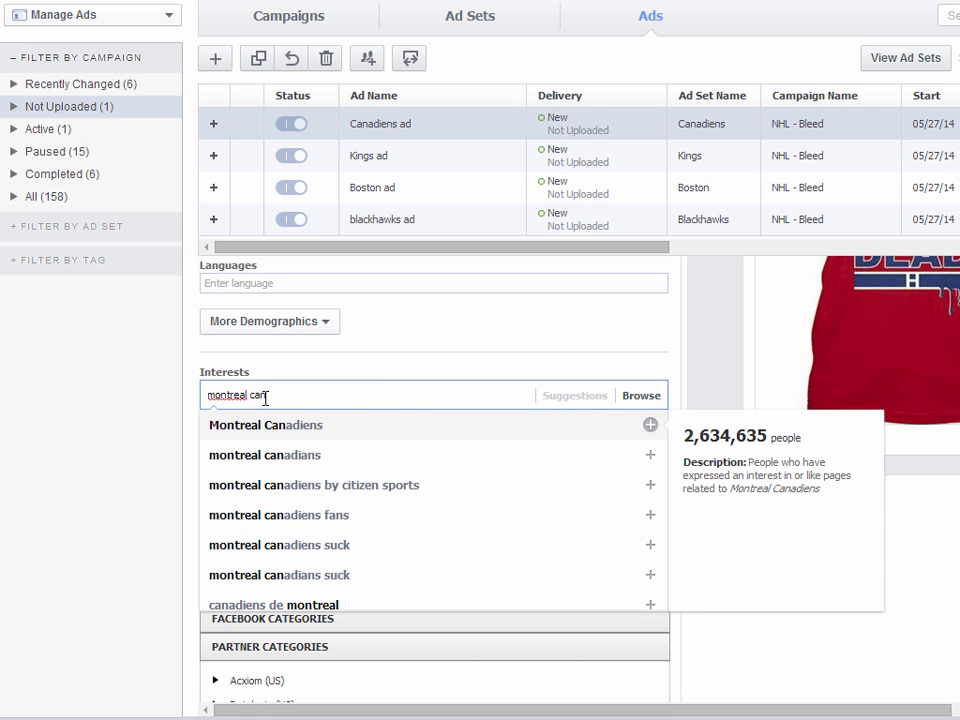
pyautogui.click(305, 433)
# Add Canada as a target location alongside the United States in the Canadiens ad's audience.
pyautogui.scroll(5, 383, 474)
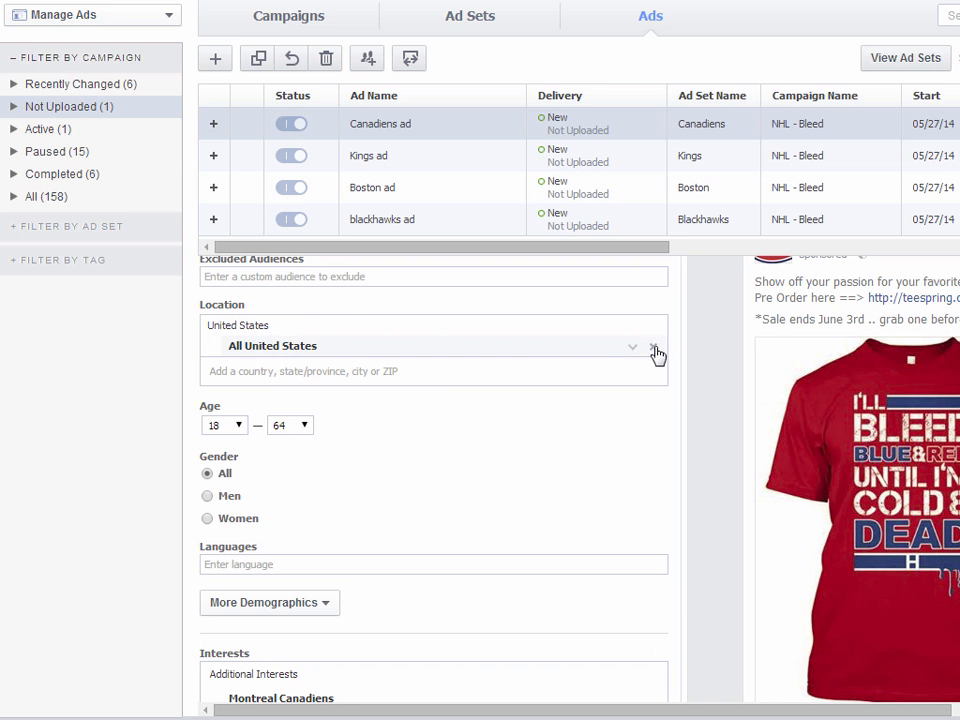
pyautogui.click(452, 375)
pyautogui.write('can')
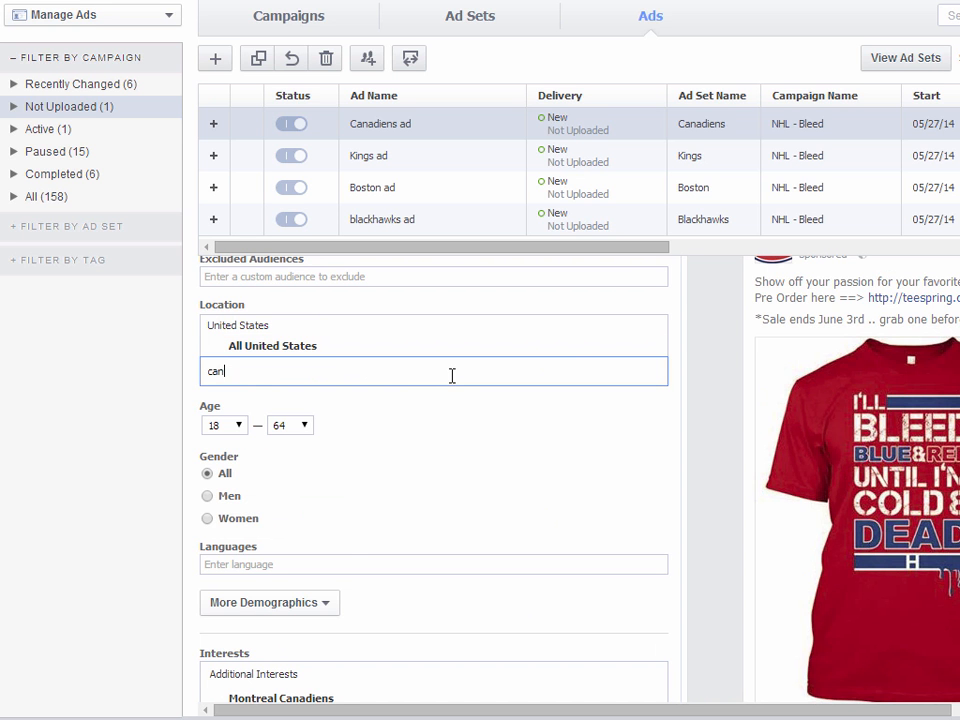
pyautogui.write('ad')
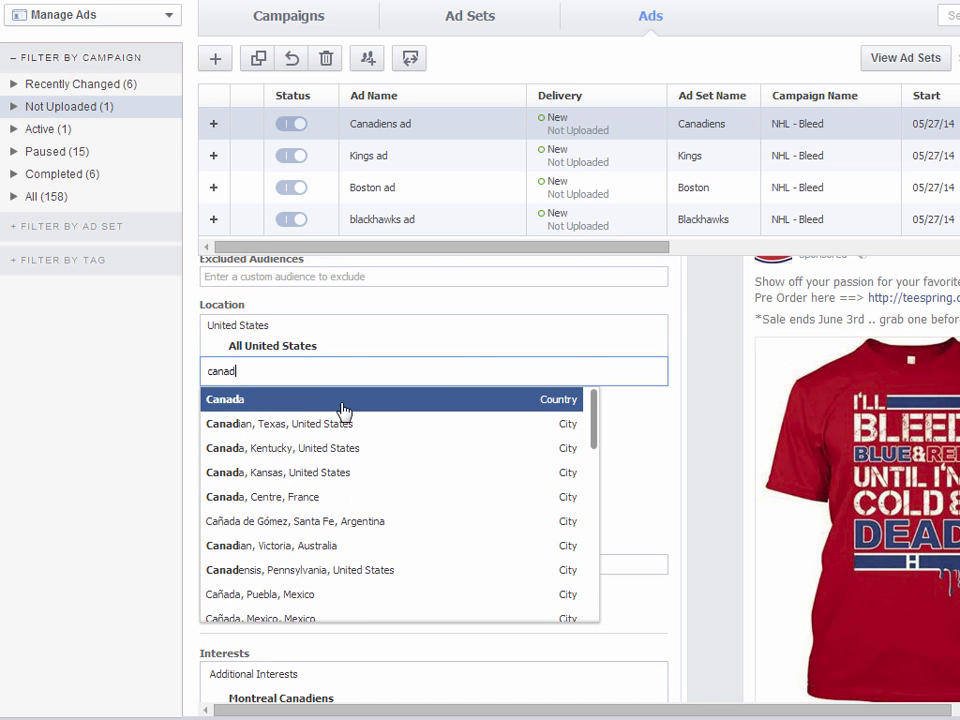
pyautogui.click(340, 400)
# Remove the Sportsmen behavior from the Canadiens ad's audience.
pyautogui.scroll(-6, 688, 551)
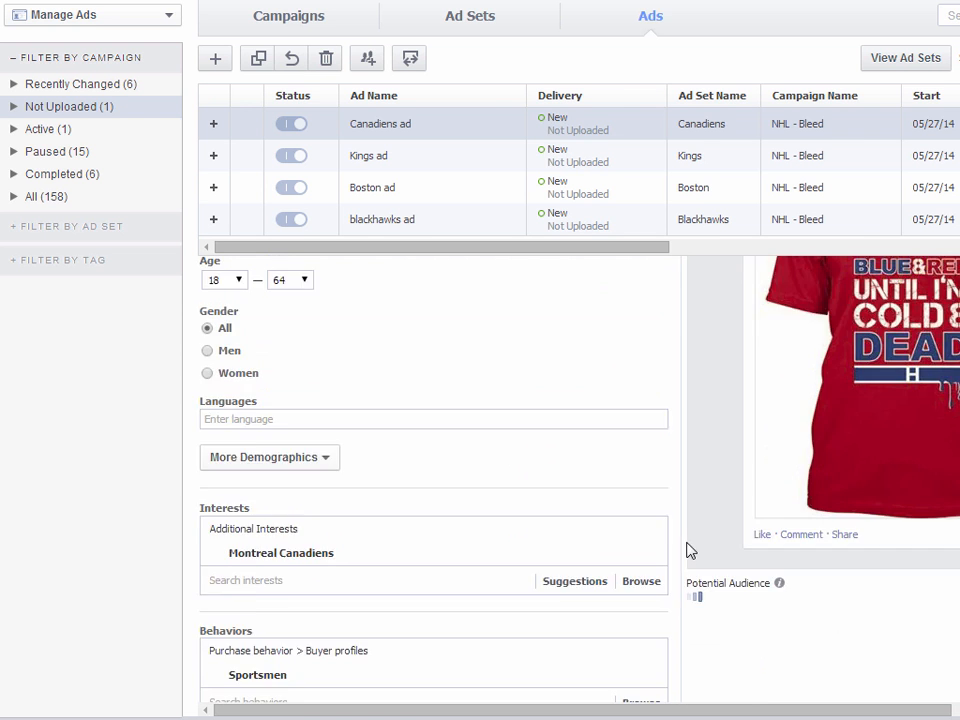
pyautogui.scroll(1, 840, 605)
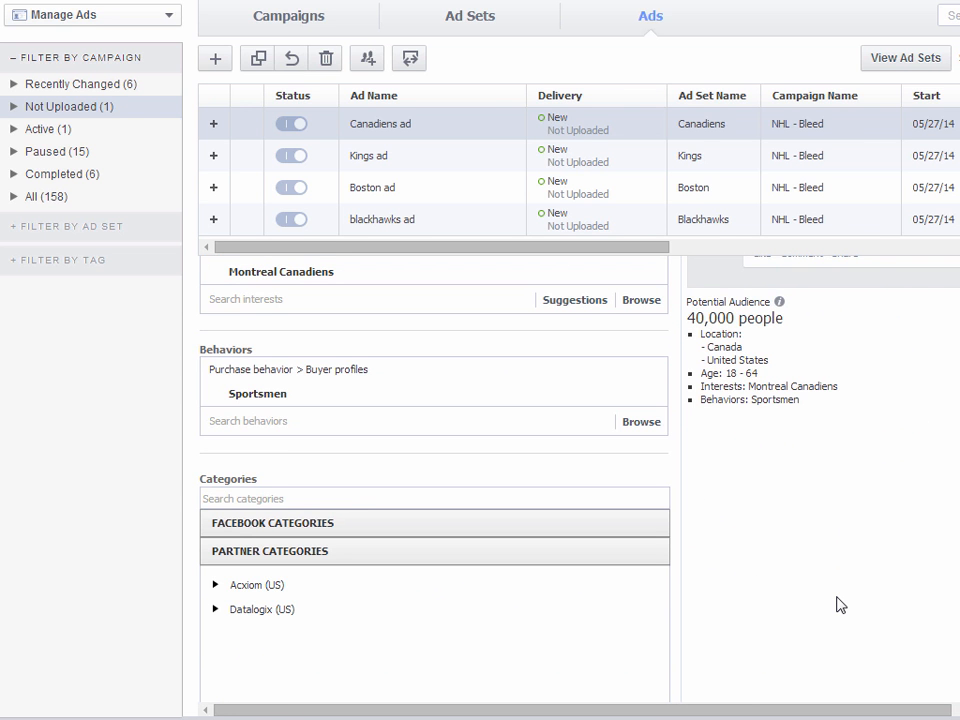
pyautogui.scroll(1, 840, 605)
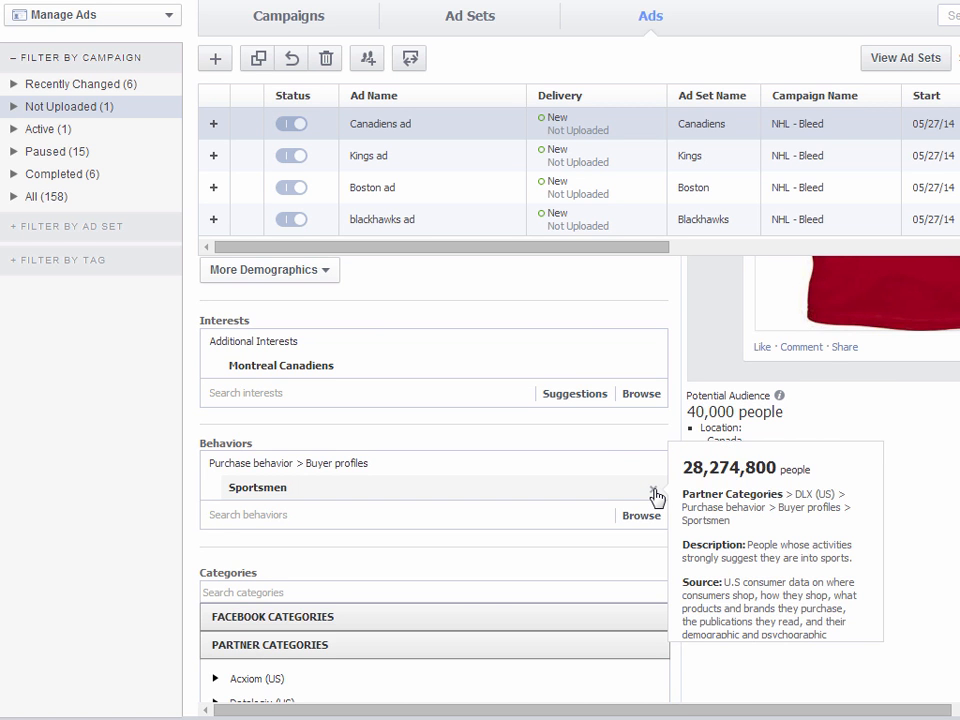
pyautogui.click(653, 492)
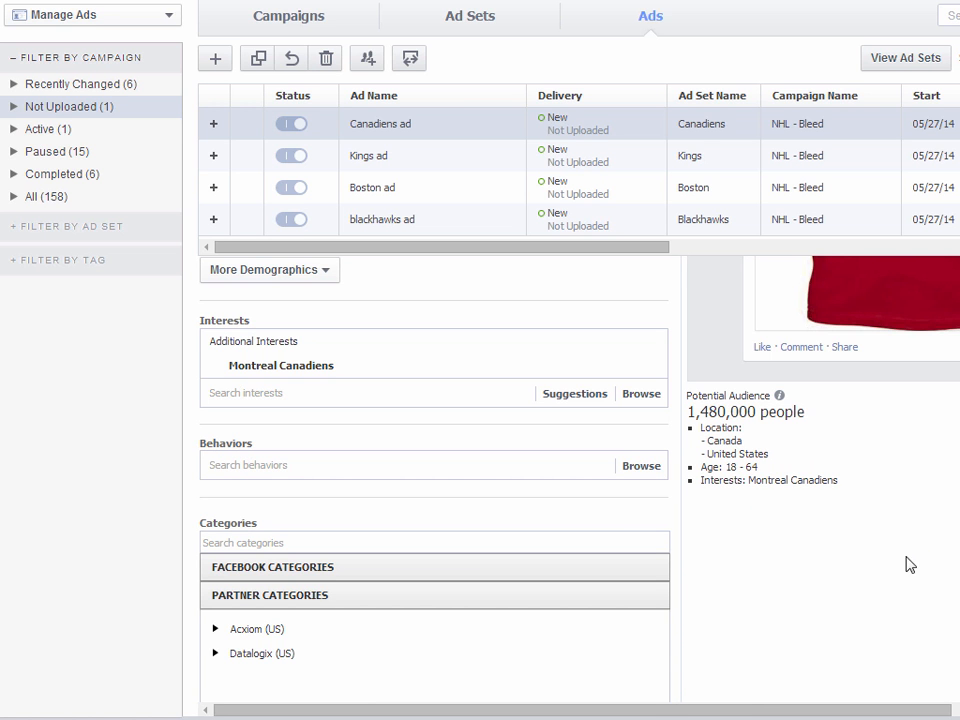
pyautogui.scroll(3, 477, 528)
pyautogui.scroll(-2, 477, 528)
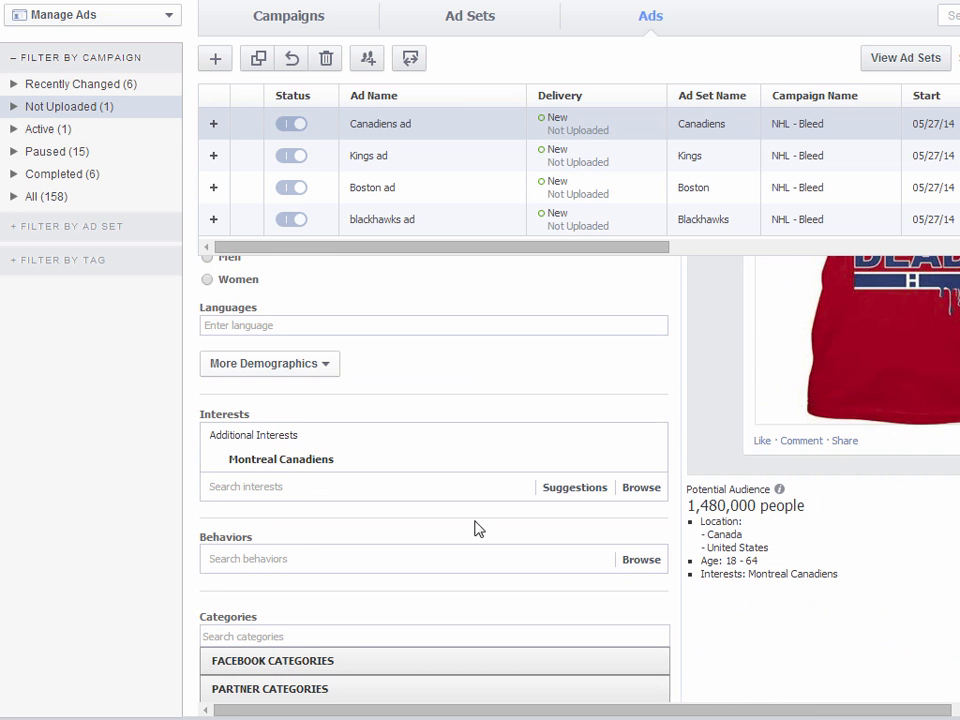
pyautogui.scroll(4, 831, 615)
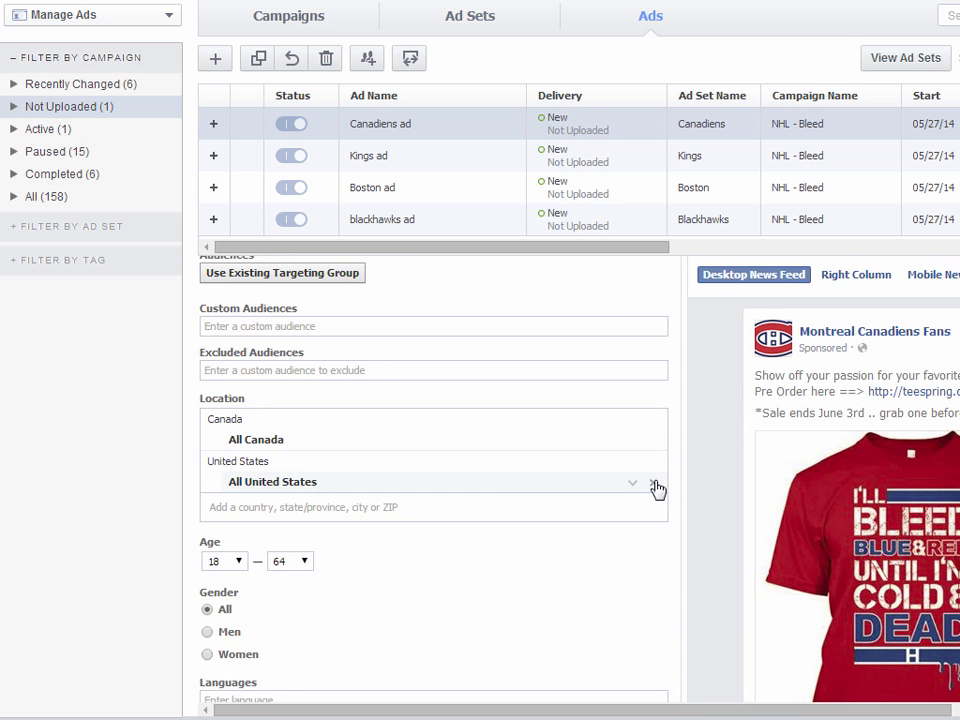
# Remove the United States from the Canadiens ad's target locations, keeping only Canada.
pyautogui.click(656, 484)
# Try the Sportsmen behavior from Purchase behavior > Buyer profiles in the Canadiens ad's audience, then take it out again.
pyautogui.scroll(-4, 673, 570)
pyautogui.click(268, 515)
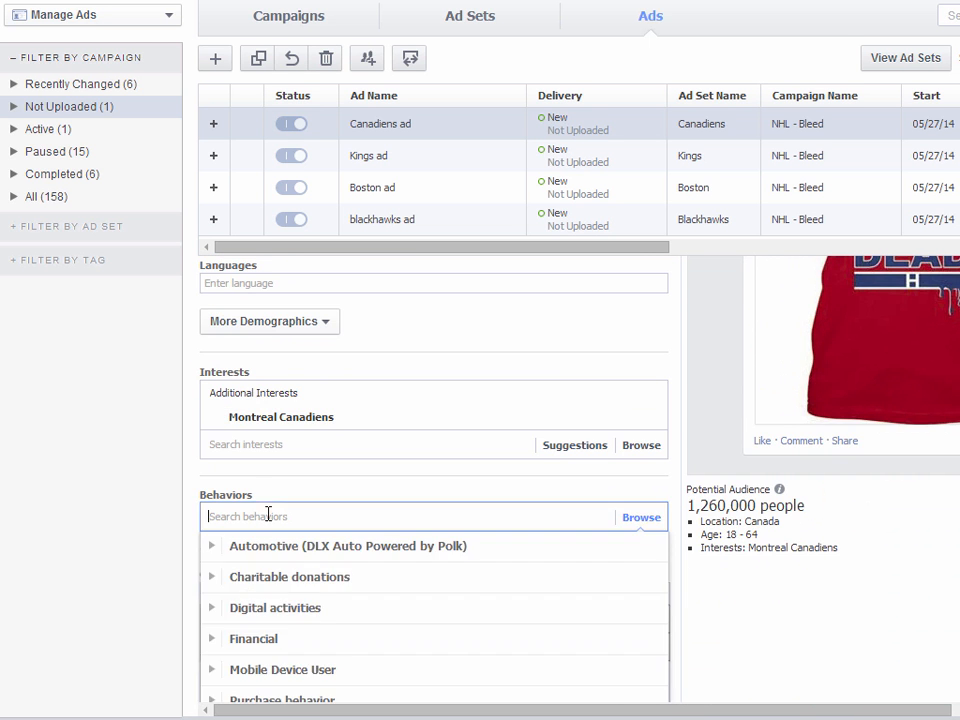
pyautogui.scroll(-1, 930, 621)
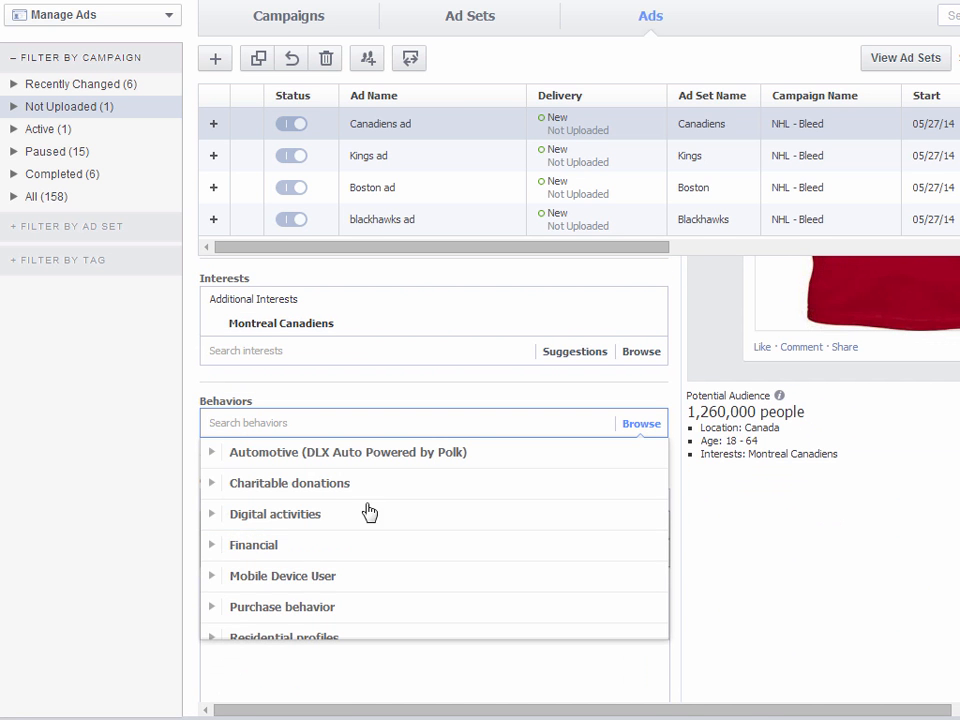
pyautogui.click(236, 608)
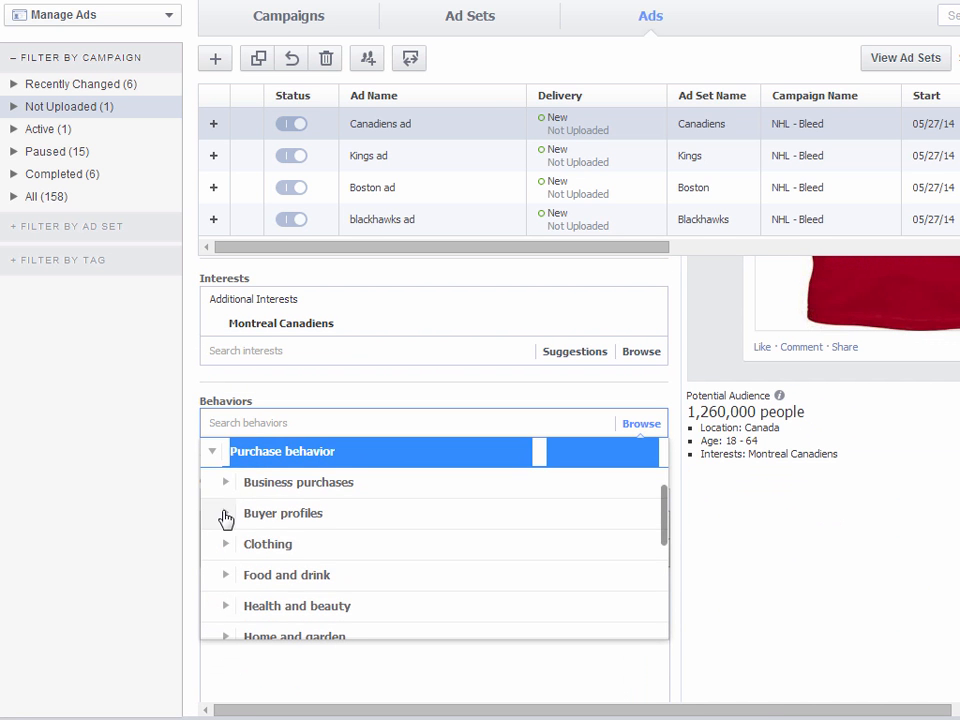
pyautogui.click(224, 517)
pyautogui.scroll(-2, 248, 577)
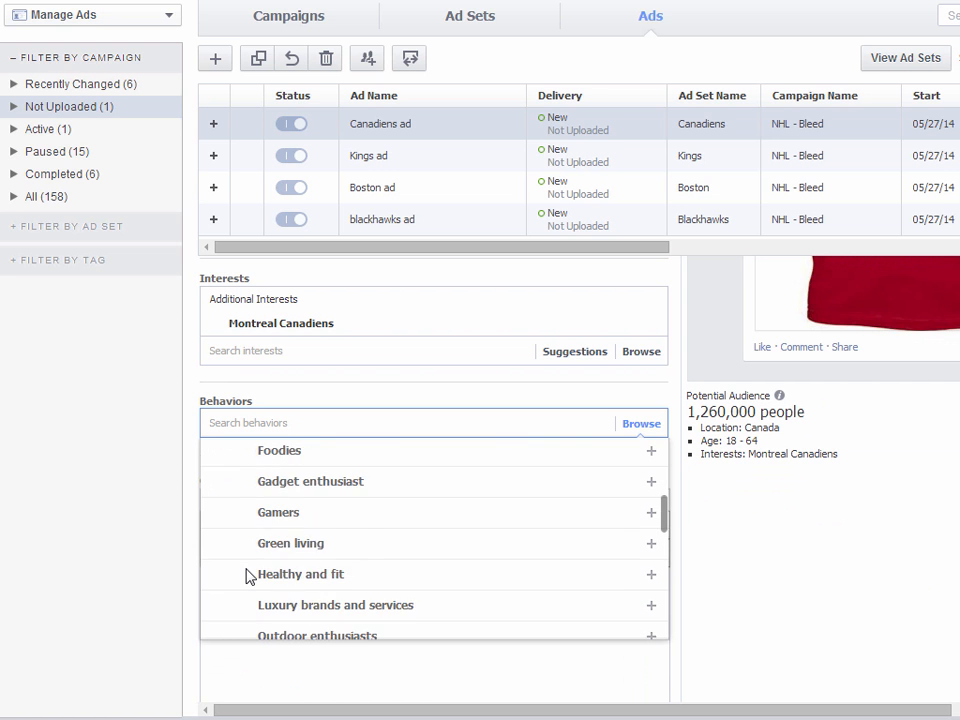
pyautogui.scroll(-1, 247, 575)
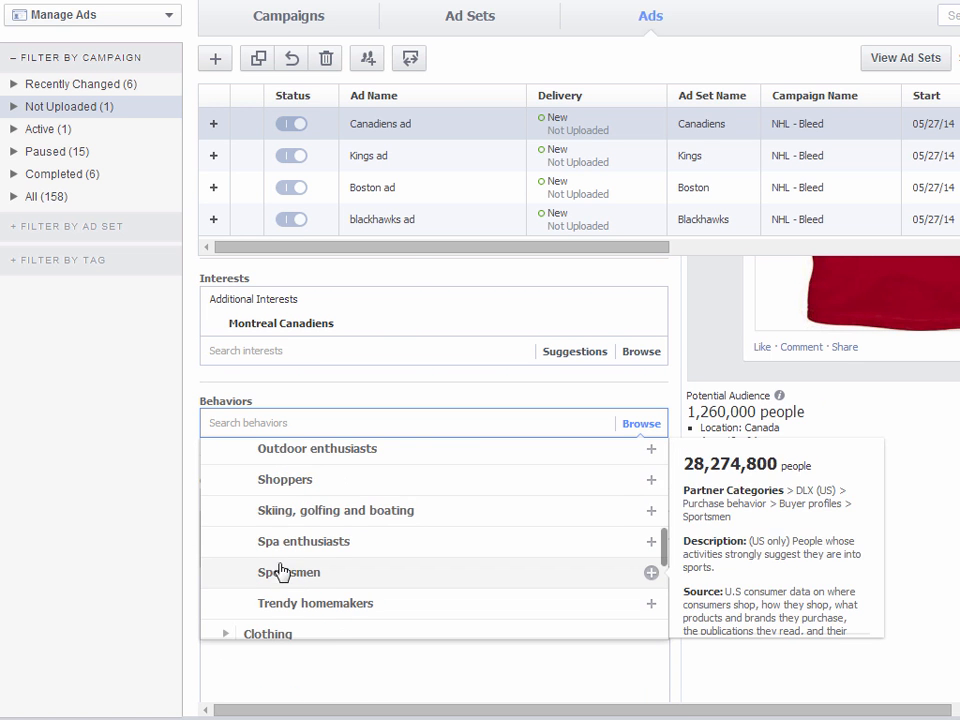
pyautogui.click(281, 573)
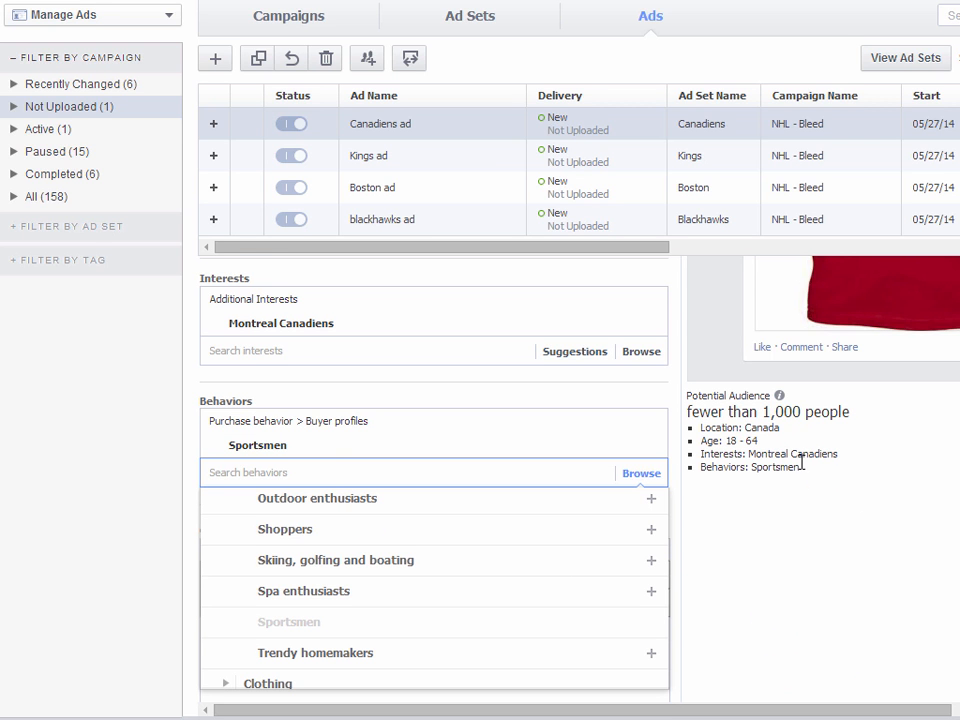
pyautogui.click(865, 524)
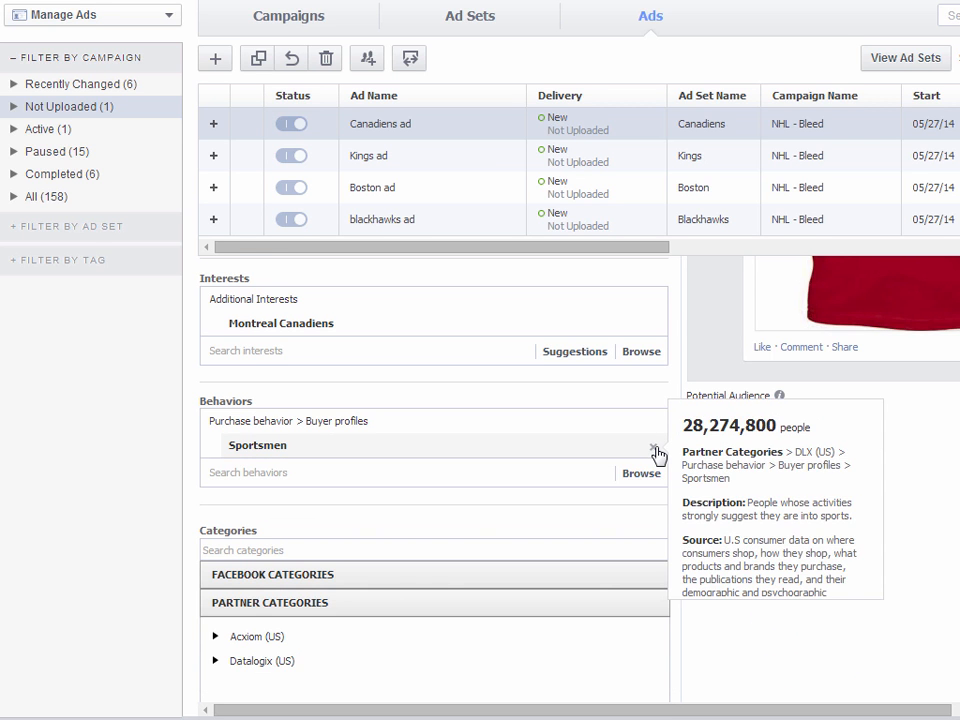
pyautogui.click(655, 450)
# Try the Online buyers behavior from Purchase behavior > Purchase habits in the audience, then take it out again.
pyautogui.click(281, 422)
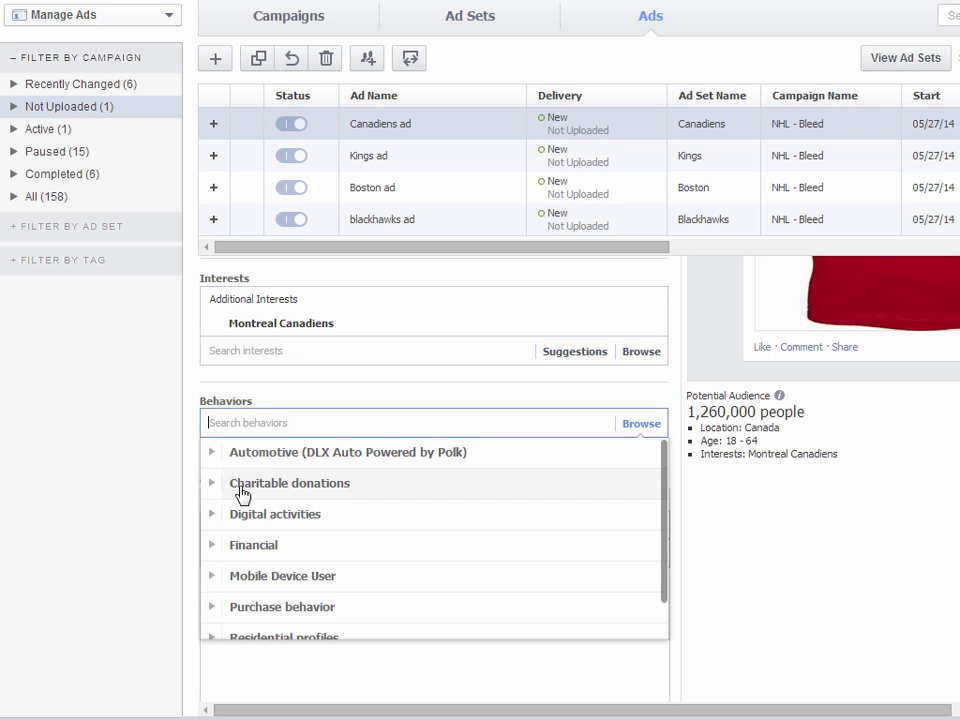
pyautogui.scroll(-1, 220, 565)
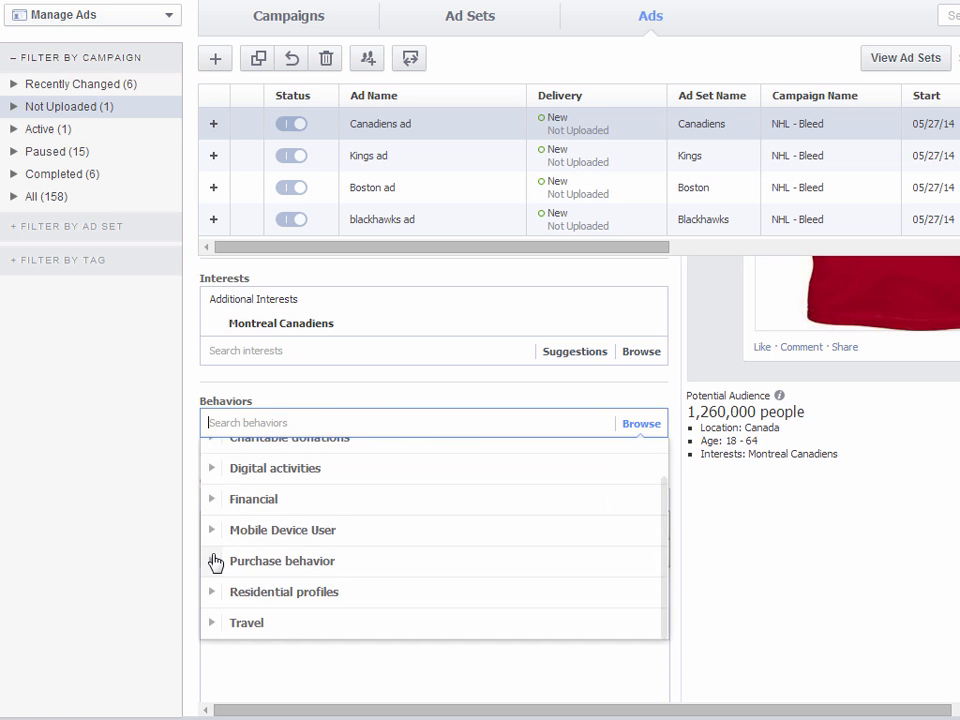
pyautogui.click(215, 562)
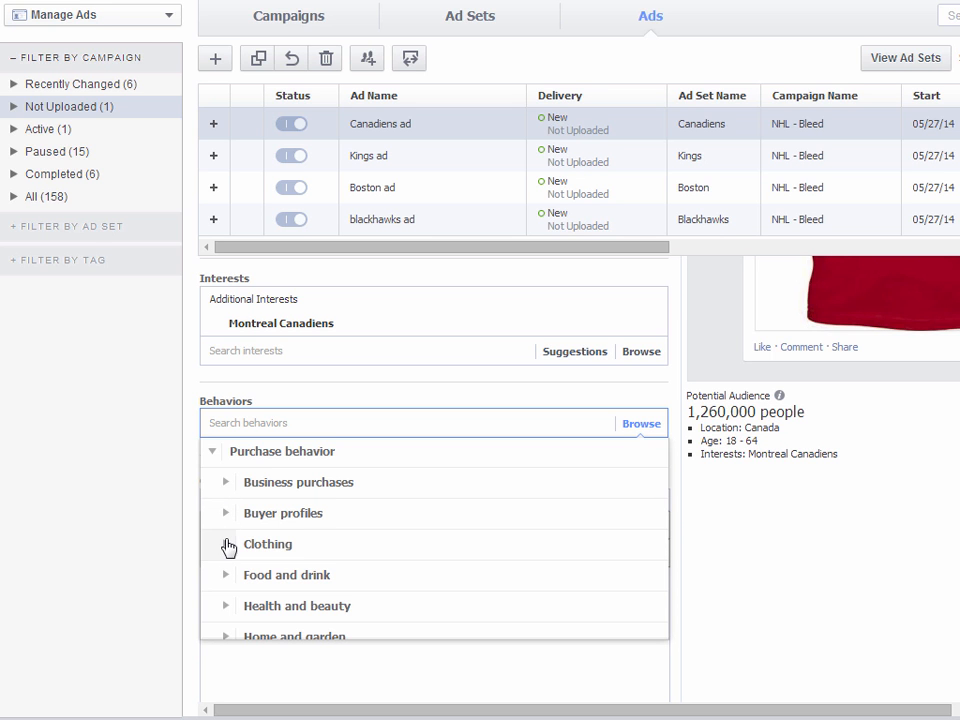
pyautogui.scroll(-1, 227, 549)
pyautogui.scroll(-1, 223, 572)
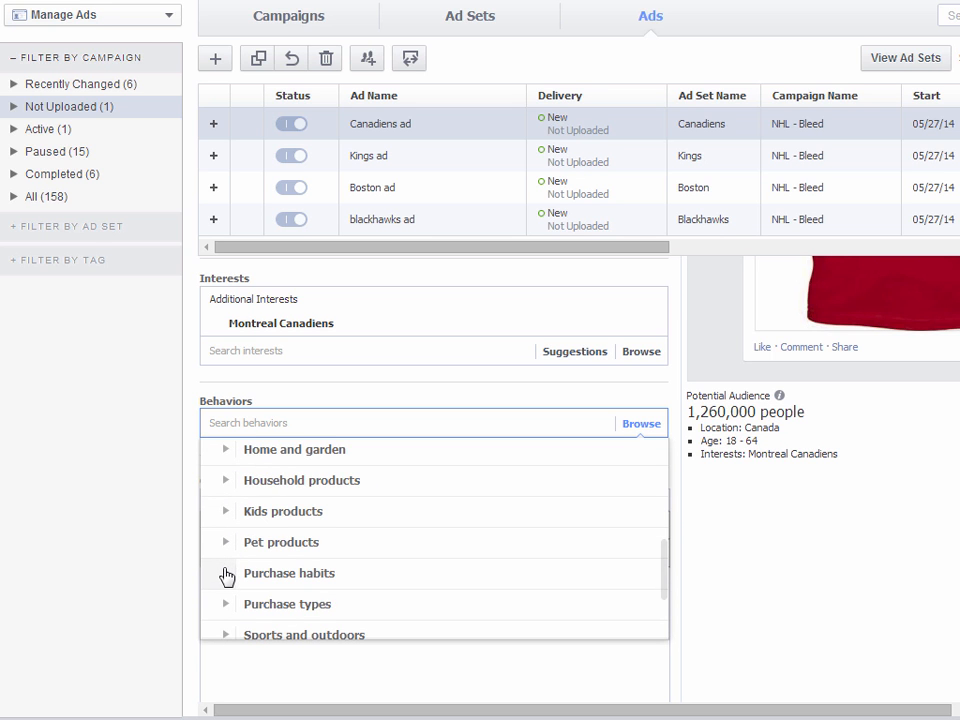
pyautogui.click(226, 574)
pyautogui.moveTo(338, 511)
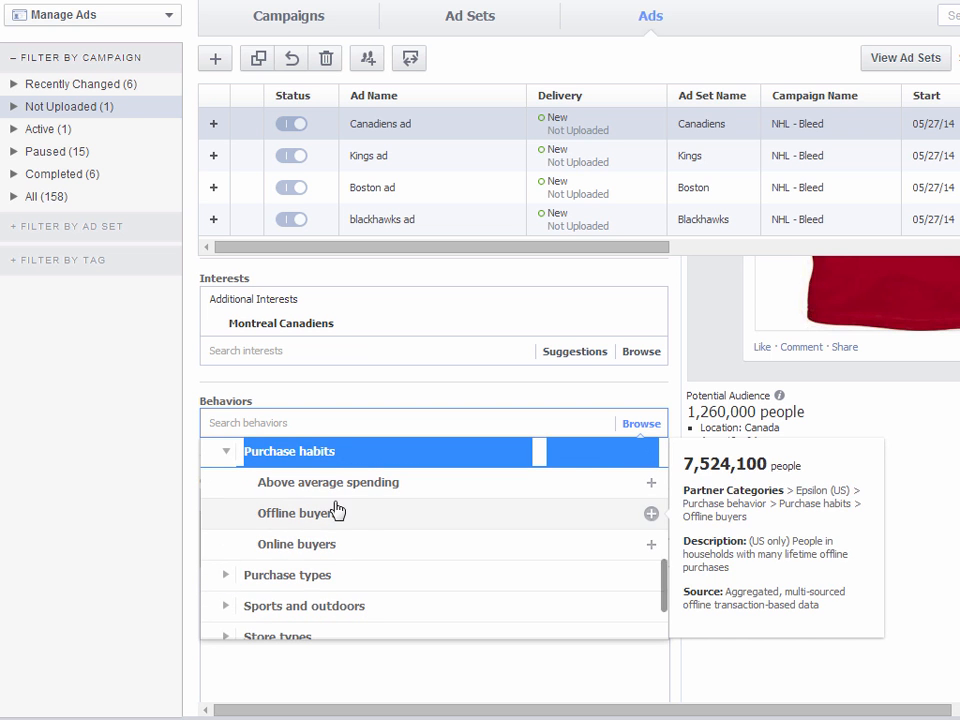
pyautogui.click(377, 549)
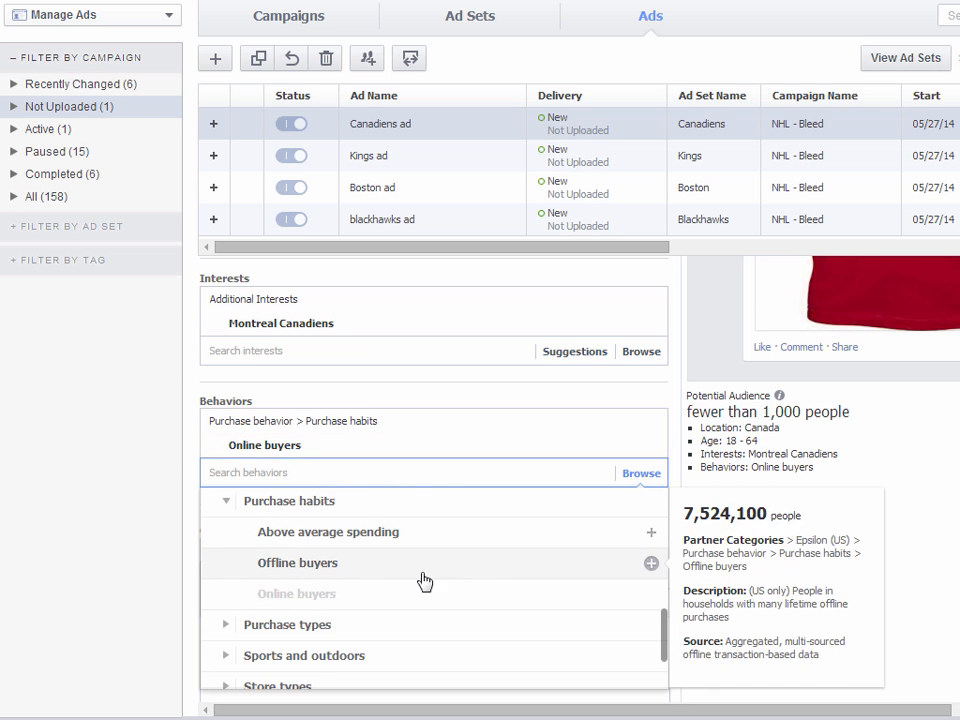
pyautogui.click(332, 597)
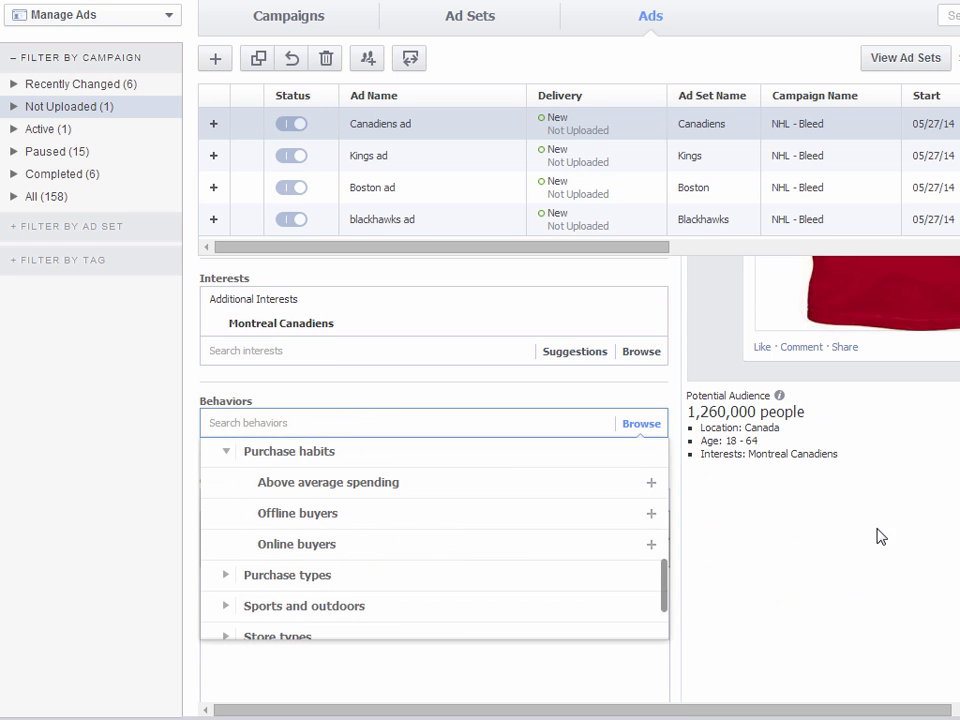
pyautogui.click(814, 534)
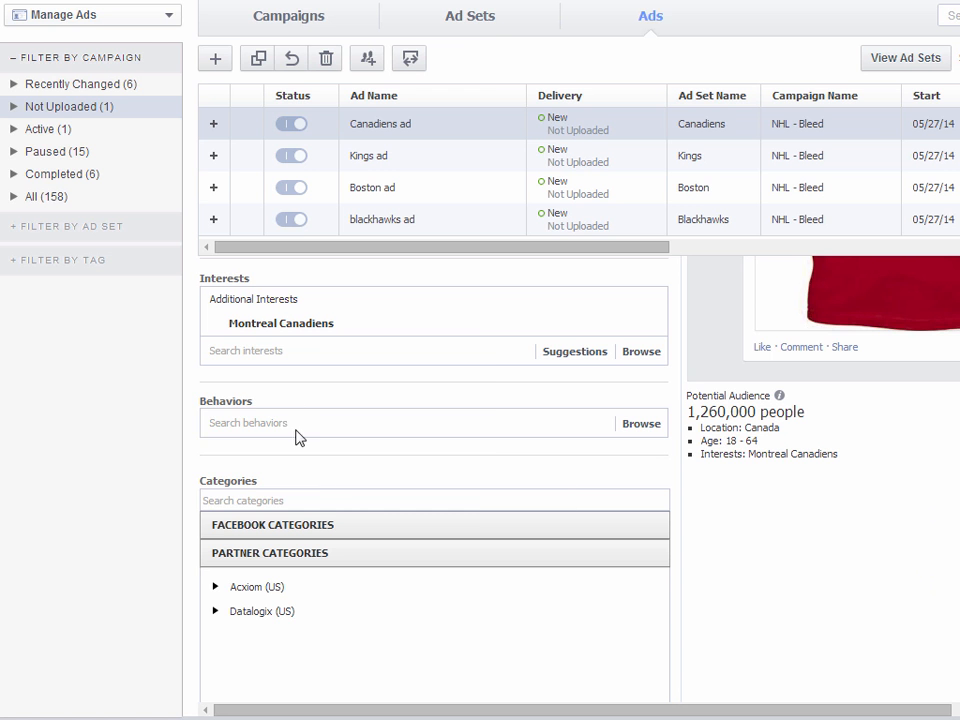
# Review the Canadiens ad's audience, optimization and pricing, and creative settings, including its tracking pixel, placement and mobile devices.
pyautogui.scroll(5, 936, 567)
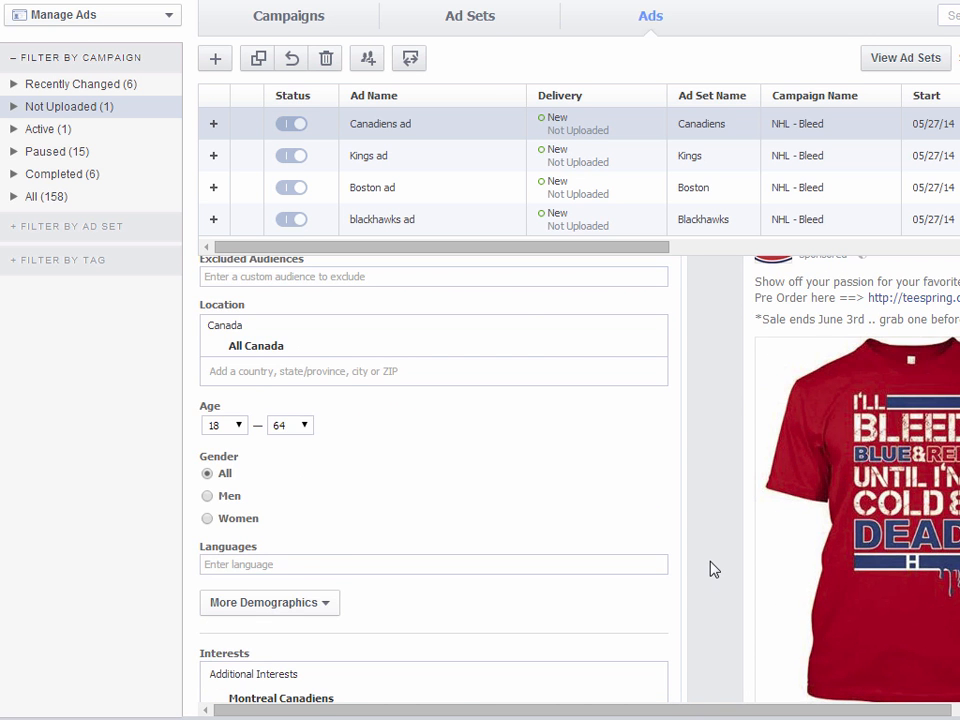
pyautogui.scroll(2, 714, 569)
pyautogui.scroll(-6, 711, 568)
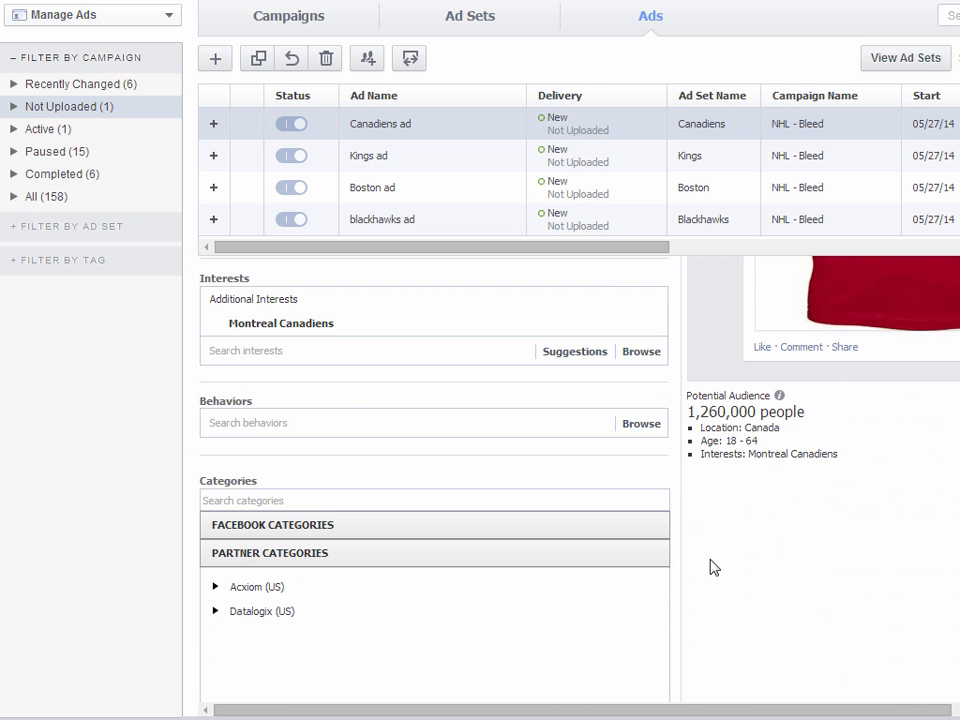
pyautogui.scroll(-3, 940, 535)
pyautogui.scroll(8, 932, 538)
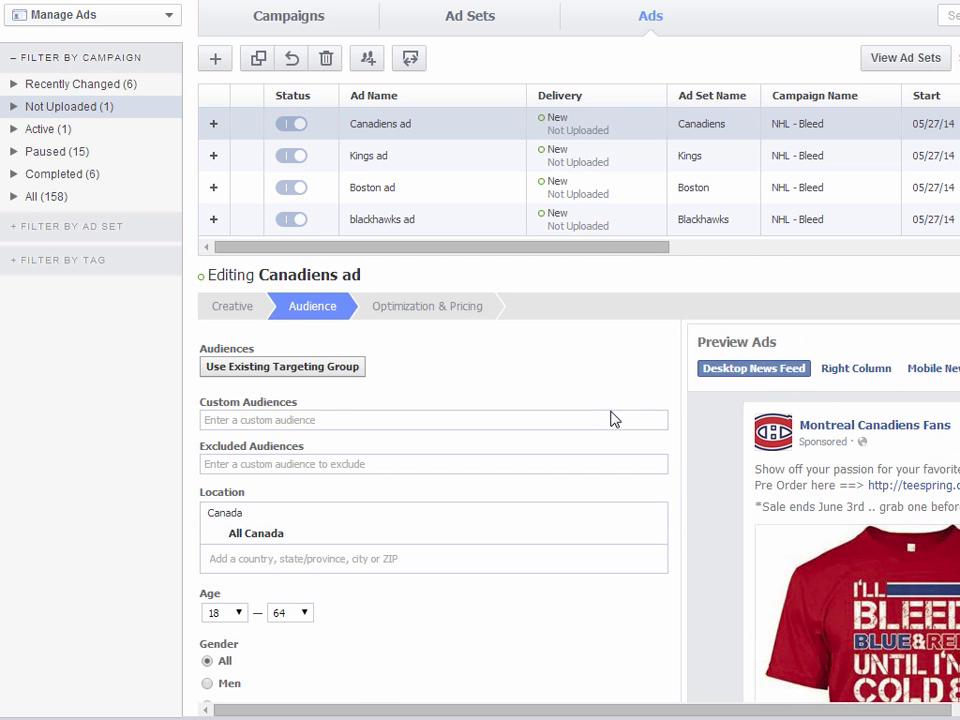
pyautogui.click(398, 313)
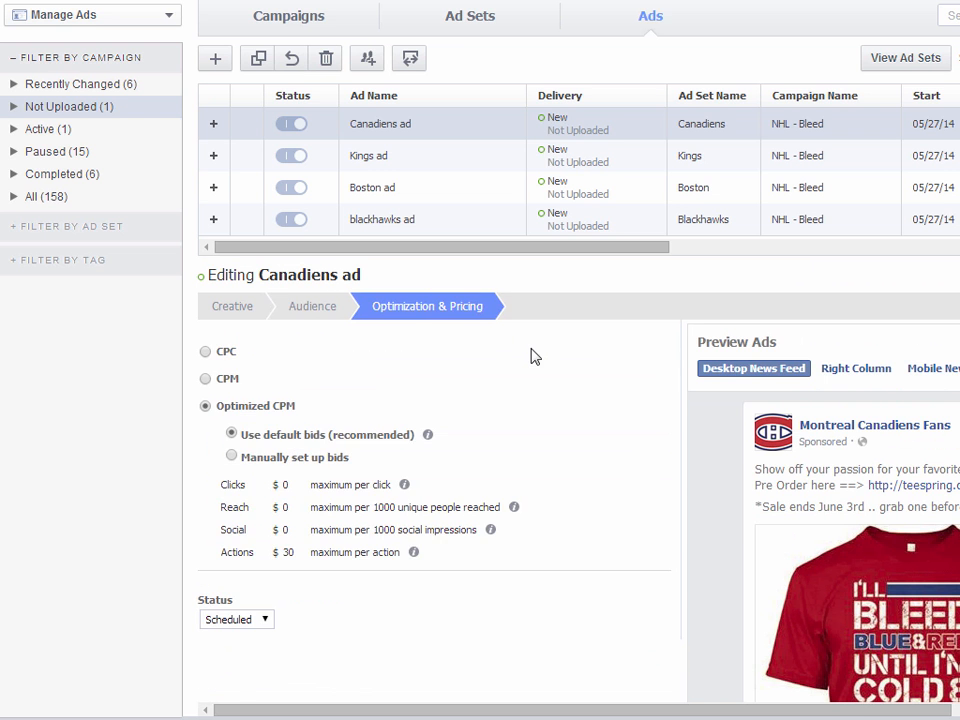
pyautogui.click(300, 312)
pyautogui.click(224, 306)
pyautogui.scroll(-3, 645, 506)
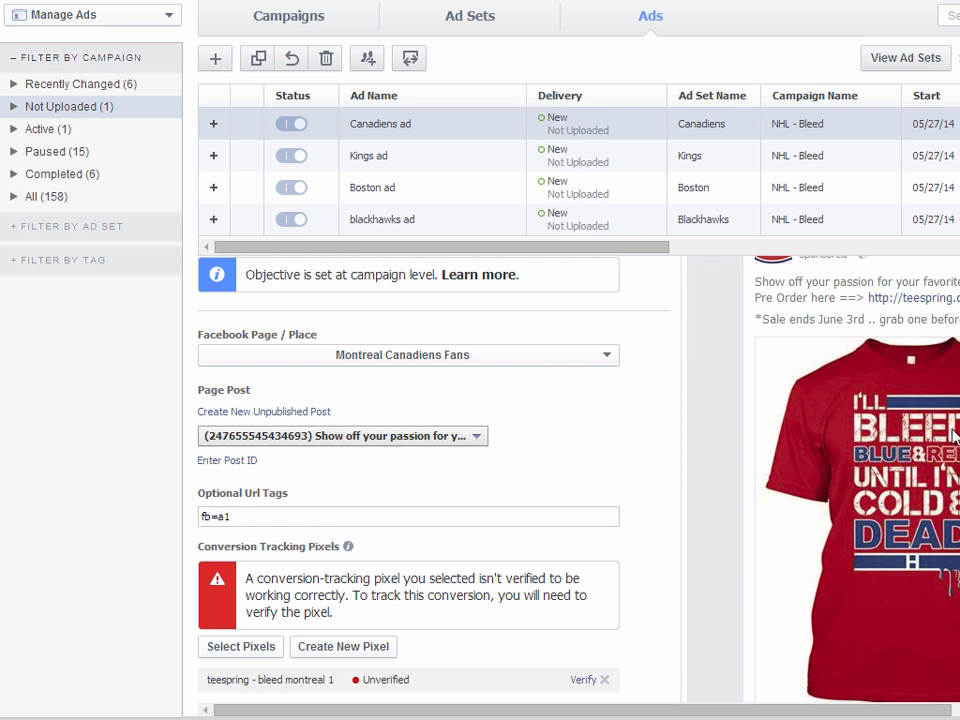
pyautogui.scroll(-4, 759, 530)
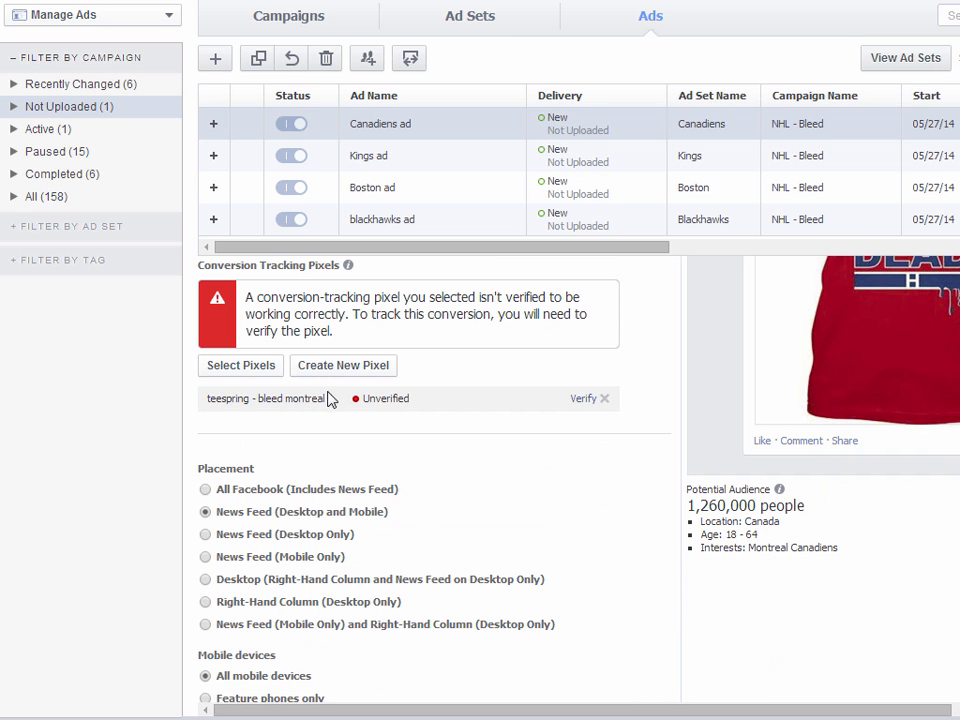
pyautogui.scroll(-4, 731, 620)
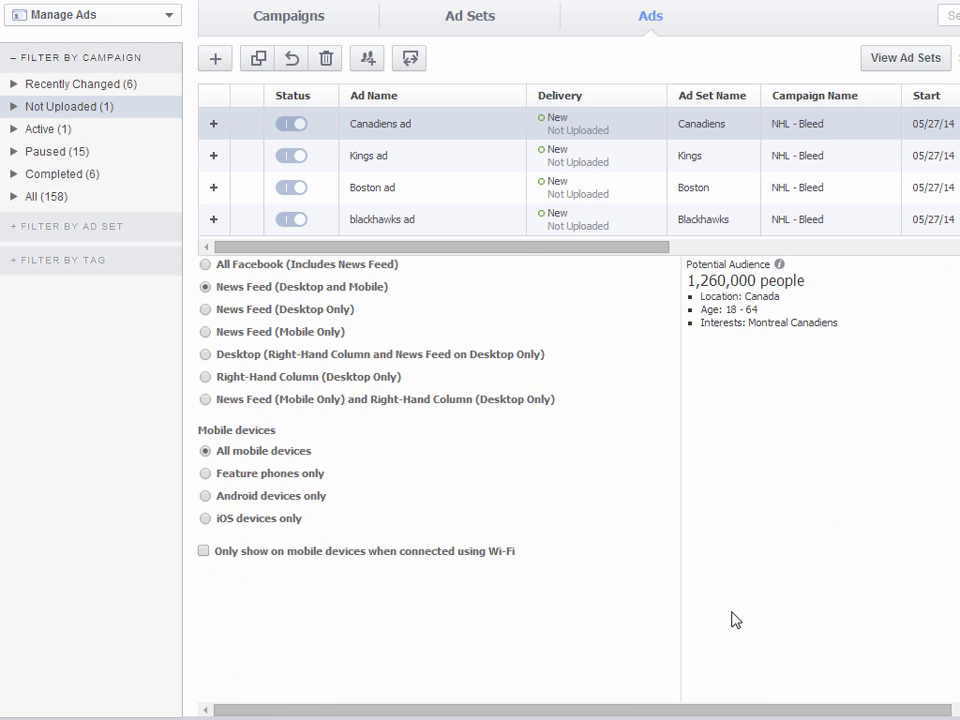
pyautogui.scroll(10, 733, 619)
# Try targeting the United States alongside Canada, compare the potential audience, and remove the United States again.
pyautogui.click(315, 312)
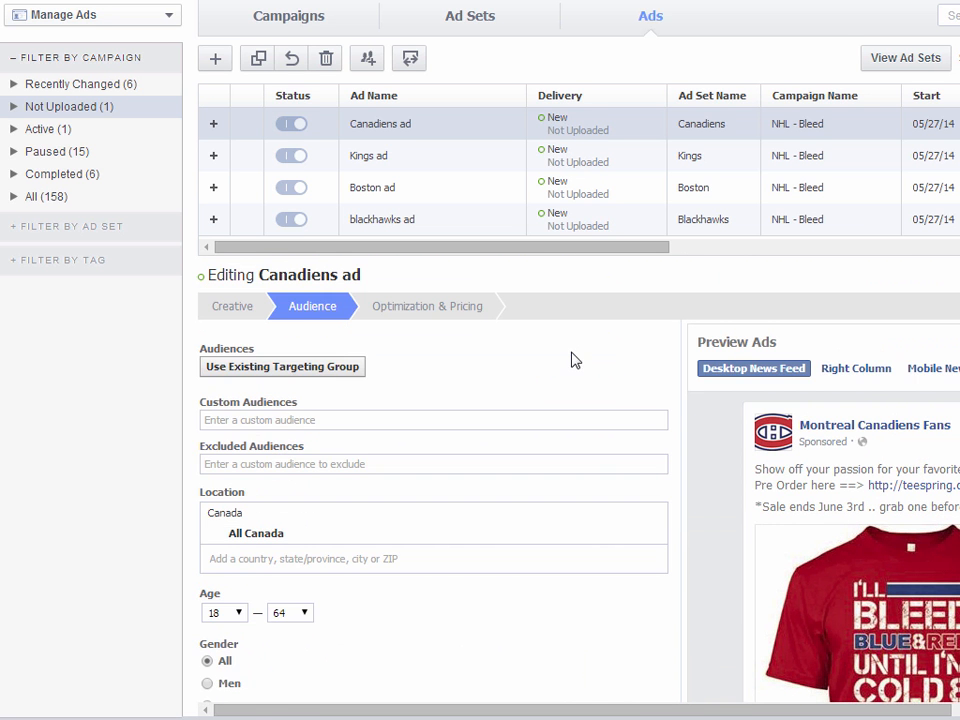
pyautogui.scroll(-1, 298, 467)
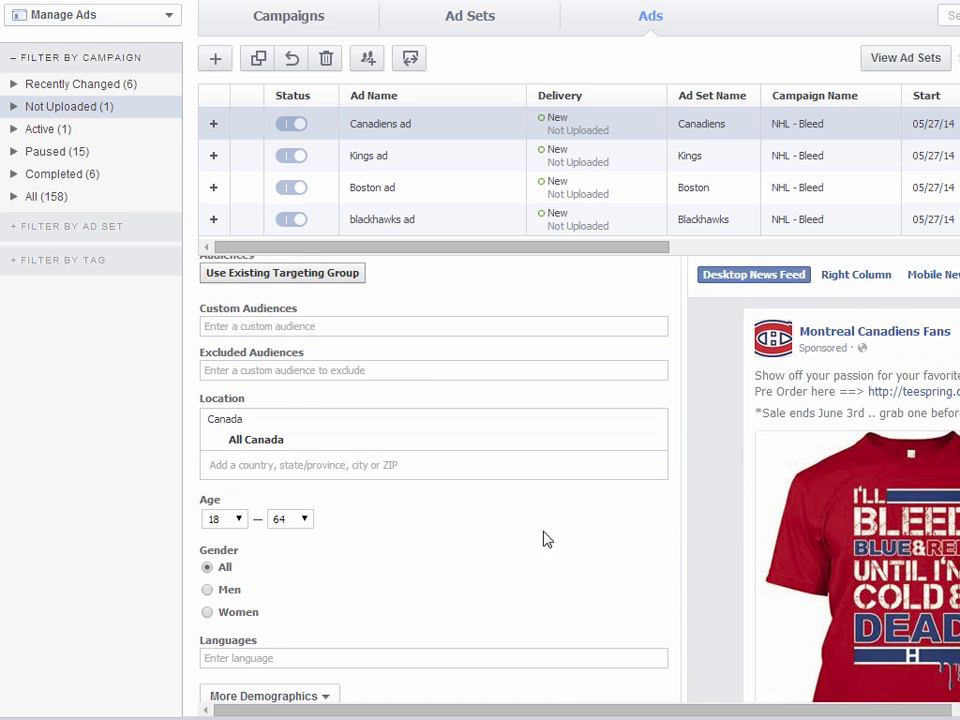
pyautogui.scroll(-1, 391, 410)
pyautogui.click(379, 370)
pyautogui.write('unit')
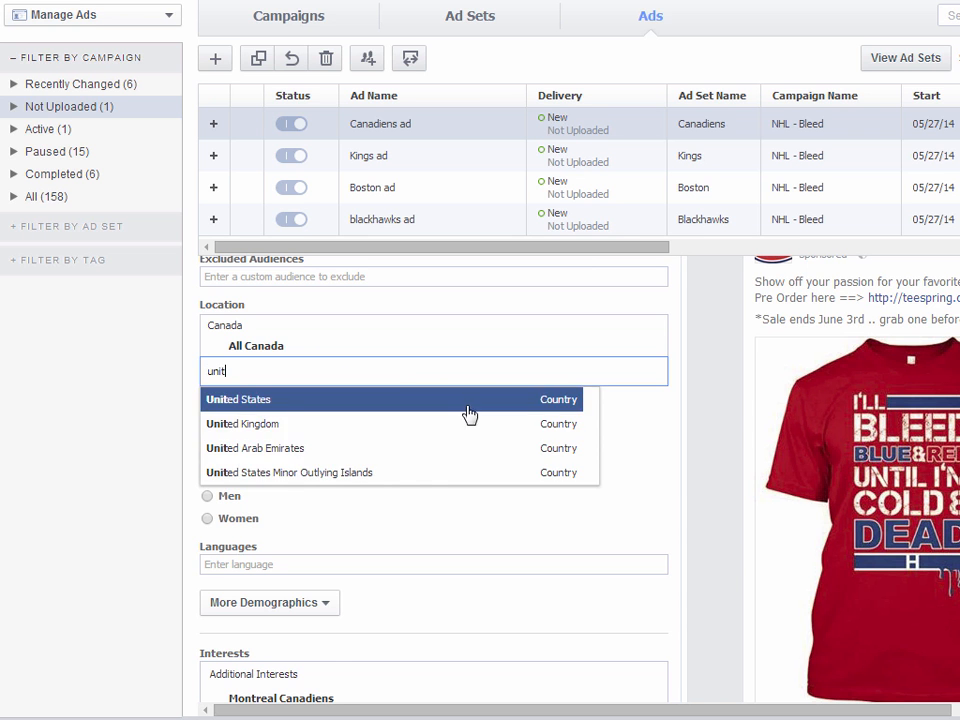
pyautogui.click(466, 401)
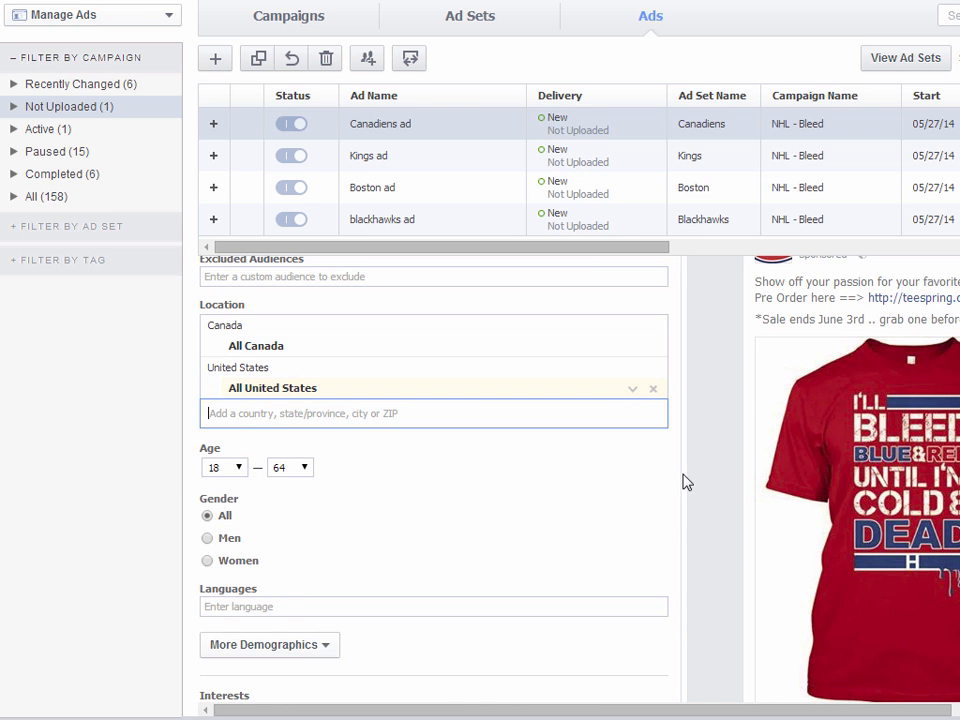
pyautogui.scroll(-2, 714, 480)
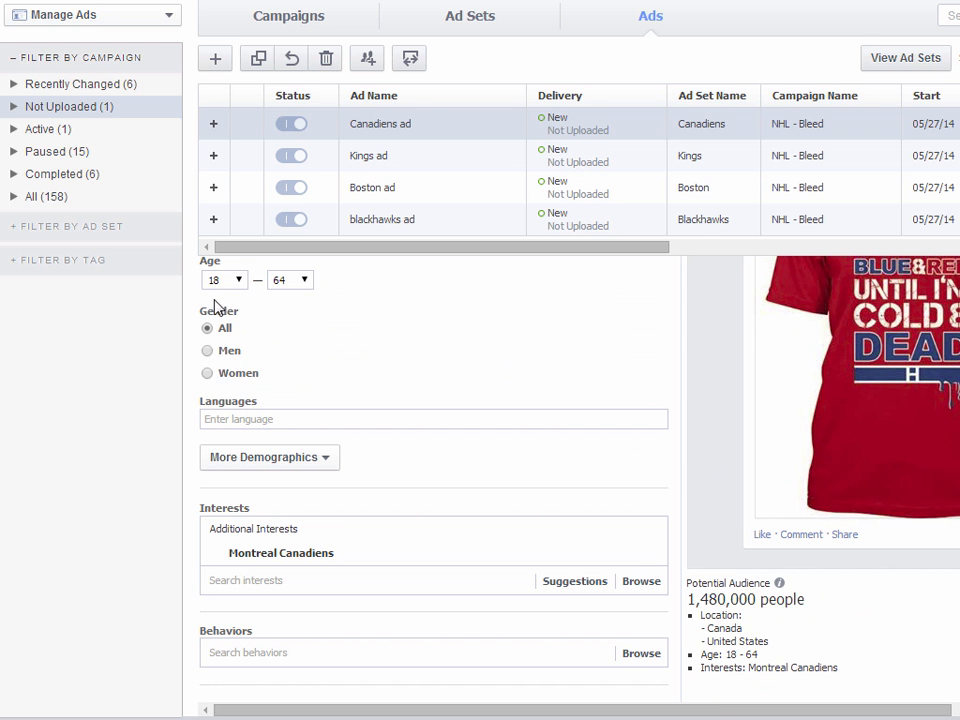
pyautogui.scroll(-1, 709, 516)
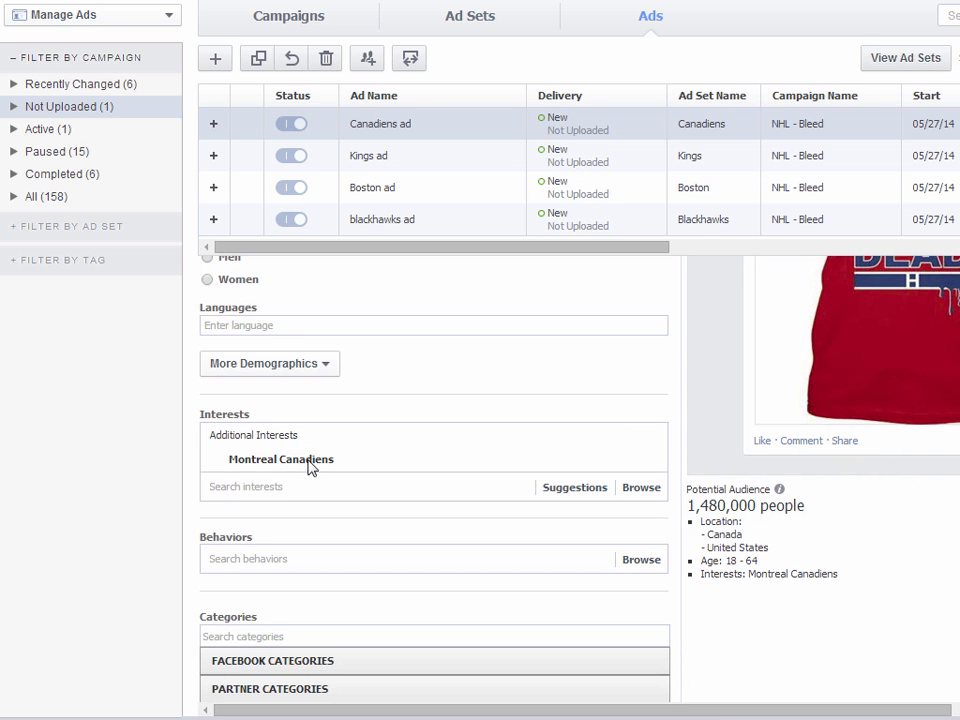
pyautogui.scroll(-2, 753, 635)
pyautogui.scroll(2, 756, 635)
pyautogui.scroll(5, 759, 632)
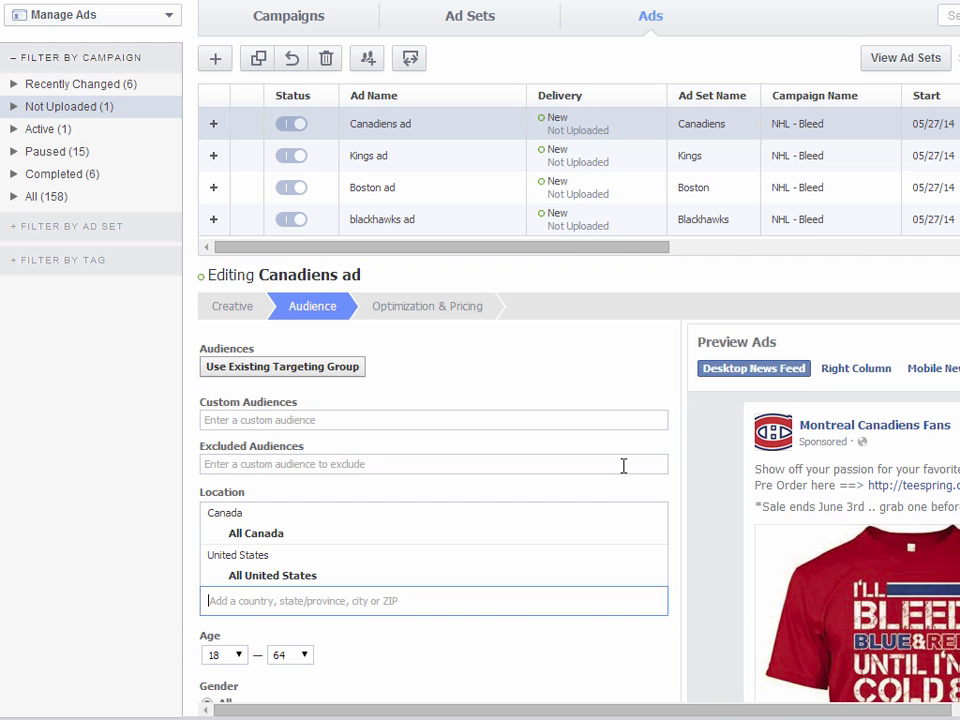
pyautogui.click(653, 578)
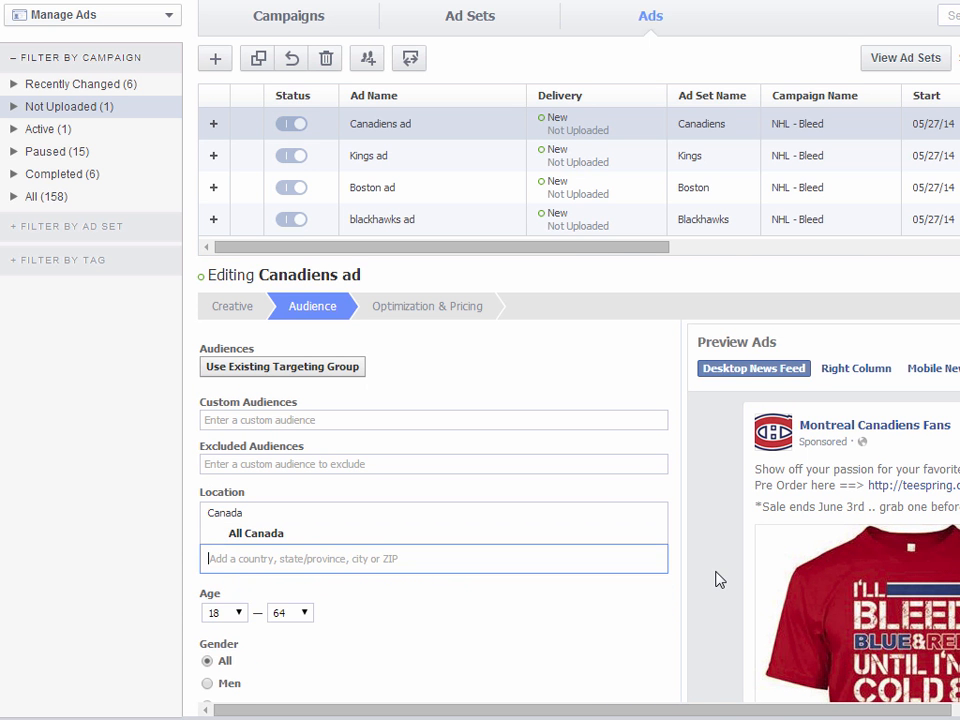
# Review the Canadiens ad's demographics, interests, behaviors, categories and connections targeting.
pyautogui.scroll(-3, 729, 598)
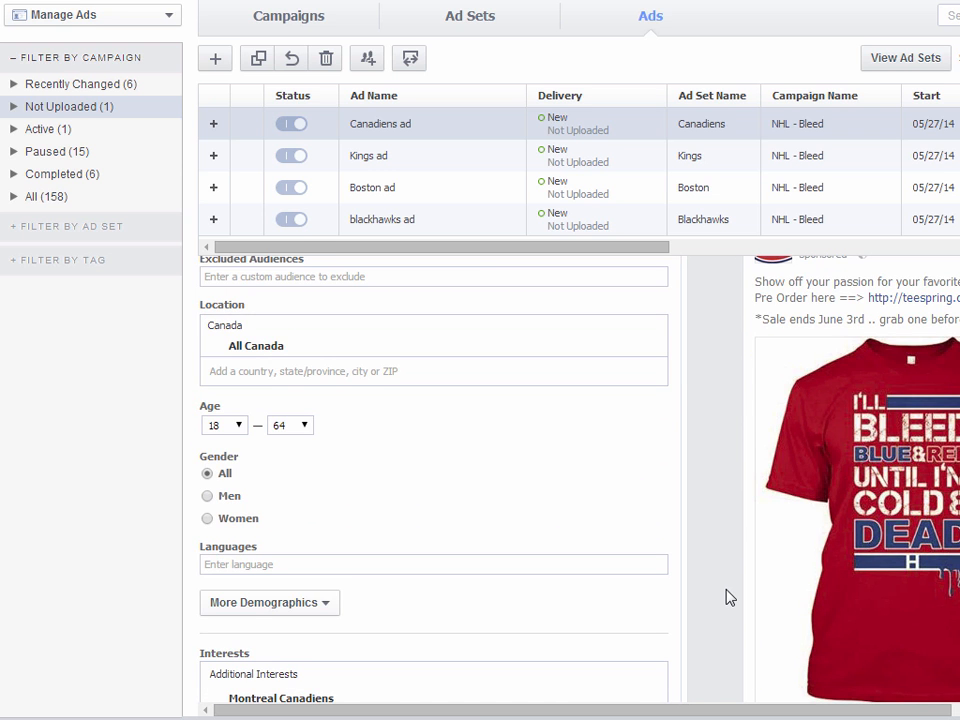
pyautogui.scroll(-2, 703, 561)
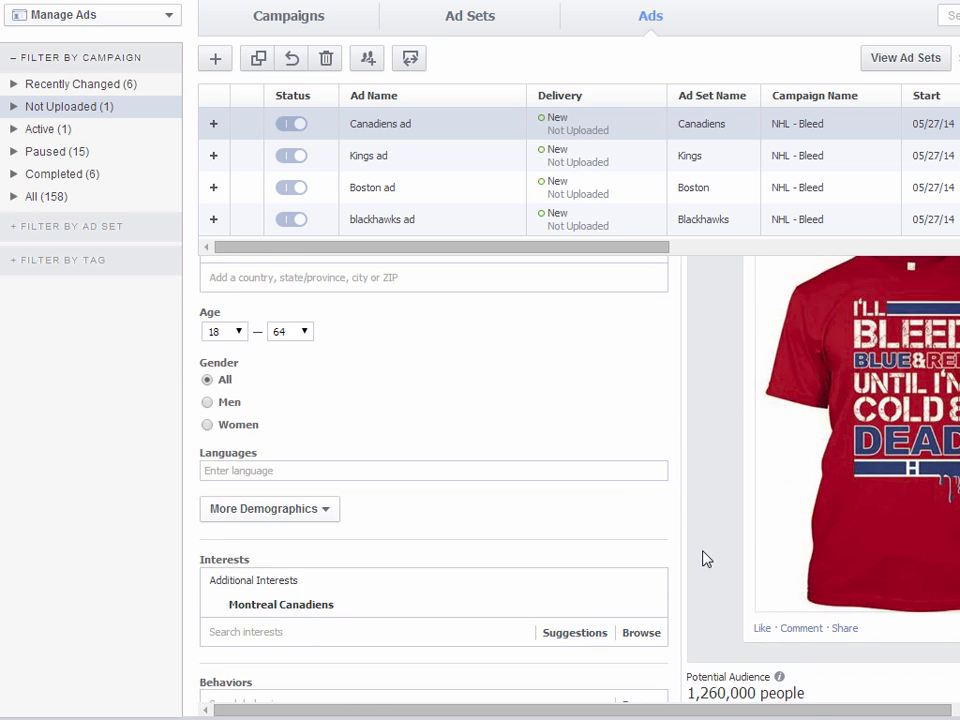
pyautogui.scroll(-4, 738, 610)
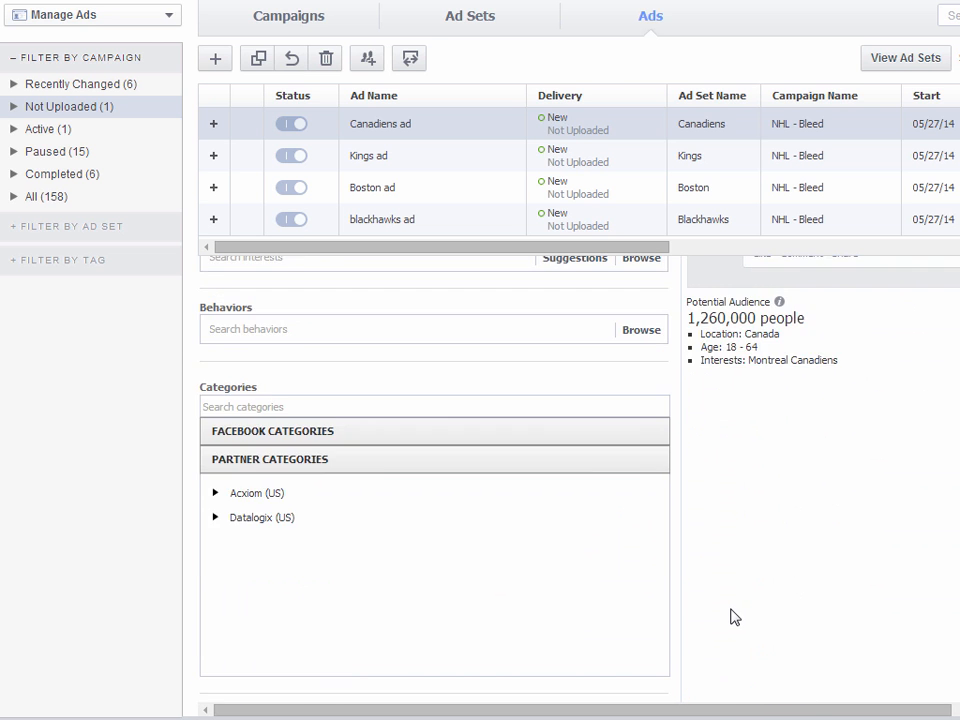
pyautogui.scroll(-4, 735, 617)
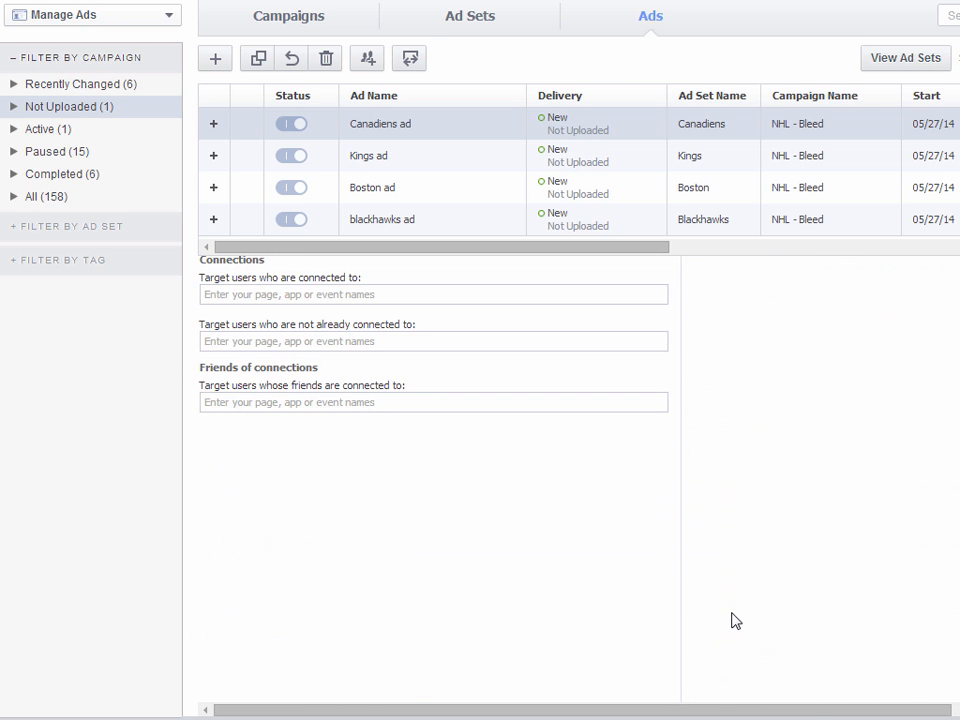
pyautogui.scroll(12, 735, 621)
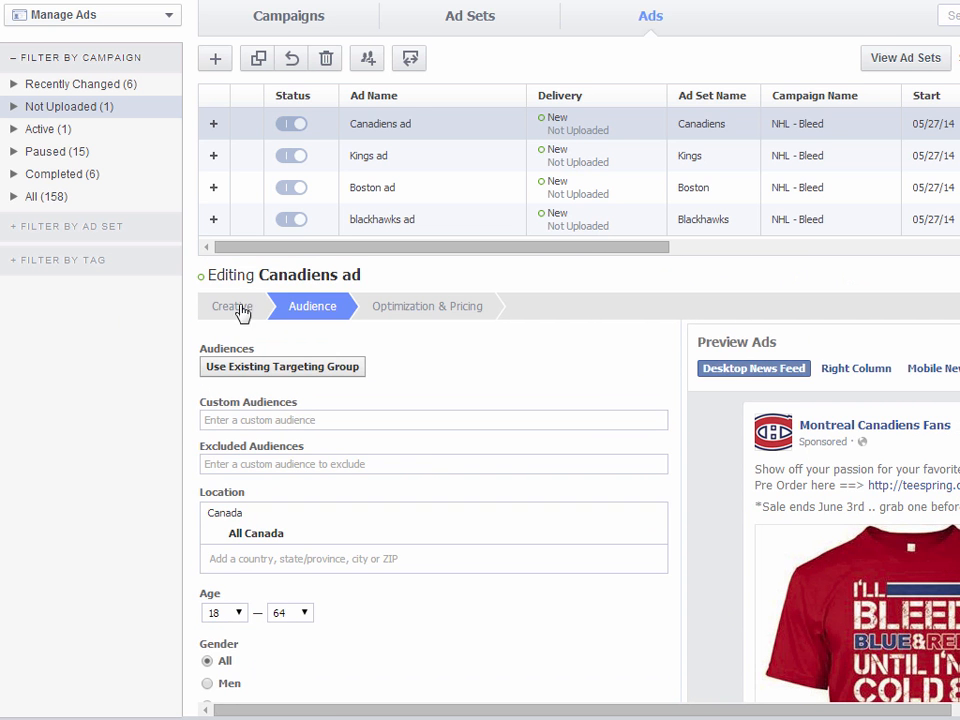
# Duplicate the Canadiens ad set in the NHL - Bleed campaign and name the copy Rangers.
pyautogui.click(245, 312)
pyautogui.click(488, 22)
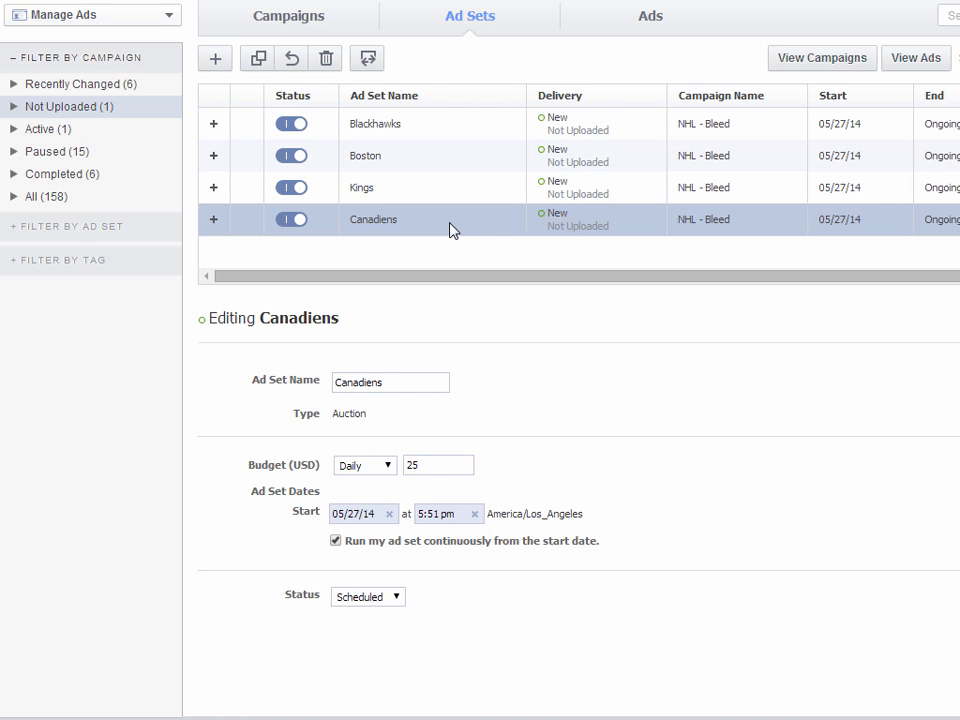
pyautogui.click(258, 60)
pyautogui.click(740, 375)
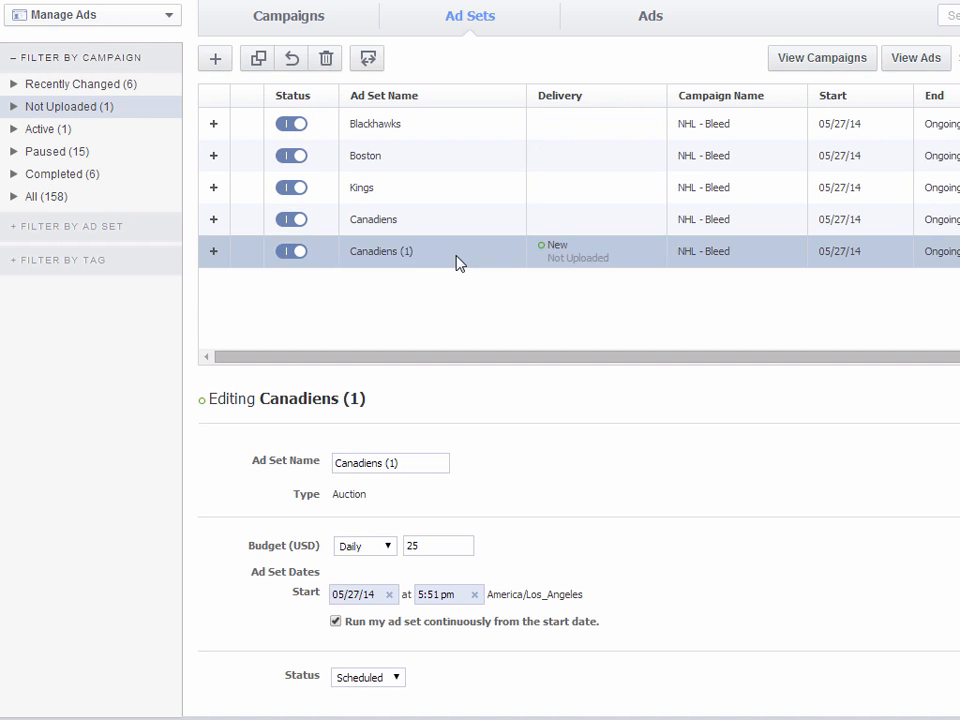
pyautogui.tripleClick(418, 462)
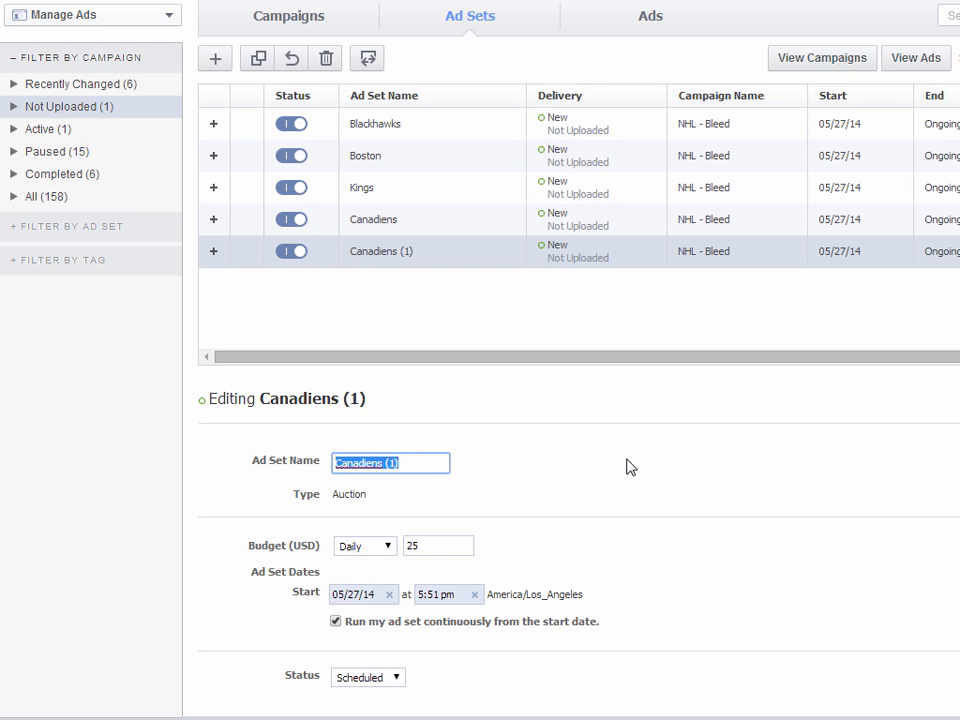
pyautogui.write('Rangers')
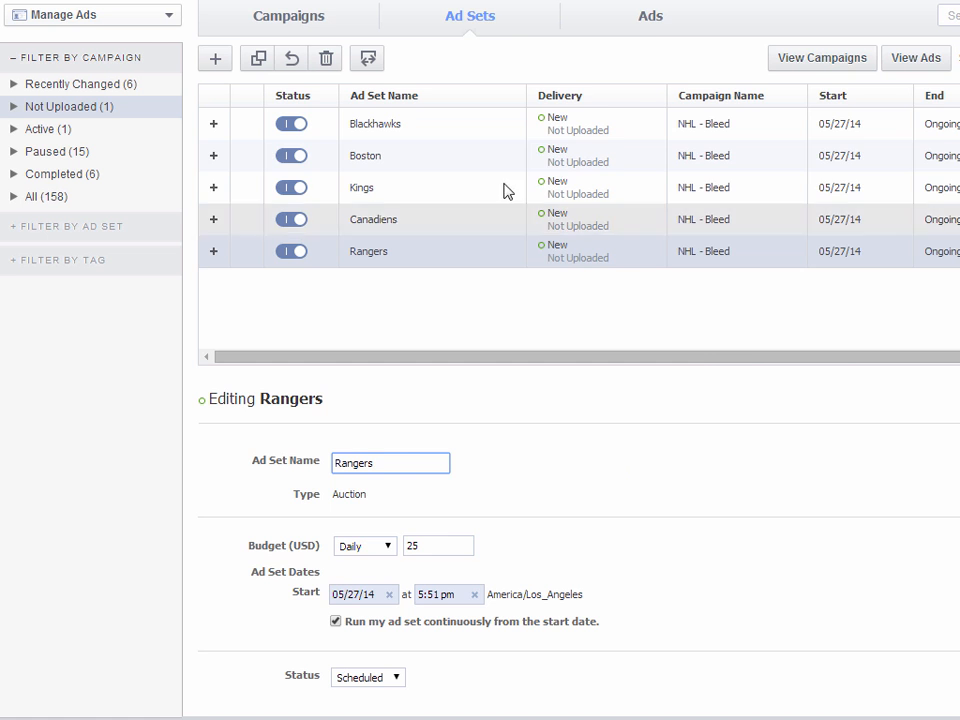
# Rename the copied Canadiens ad in the Rangers ad set as "Rangers ad".
pyautogui.click(641, 24)
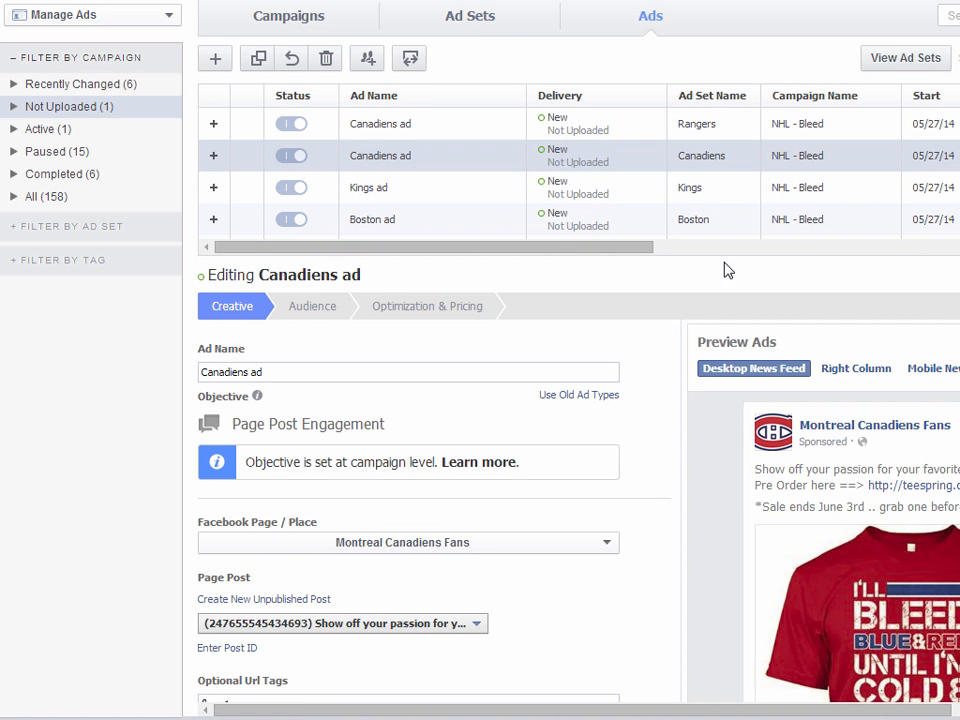
pyautogui.click(720, 127)
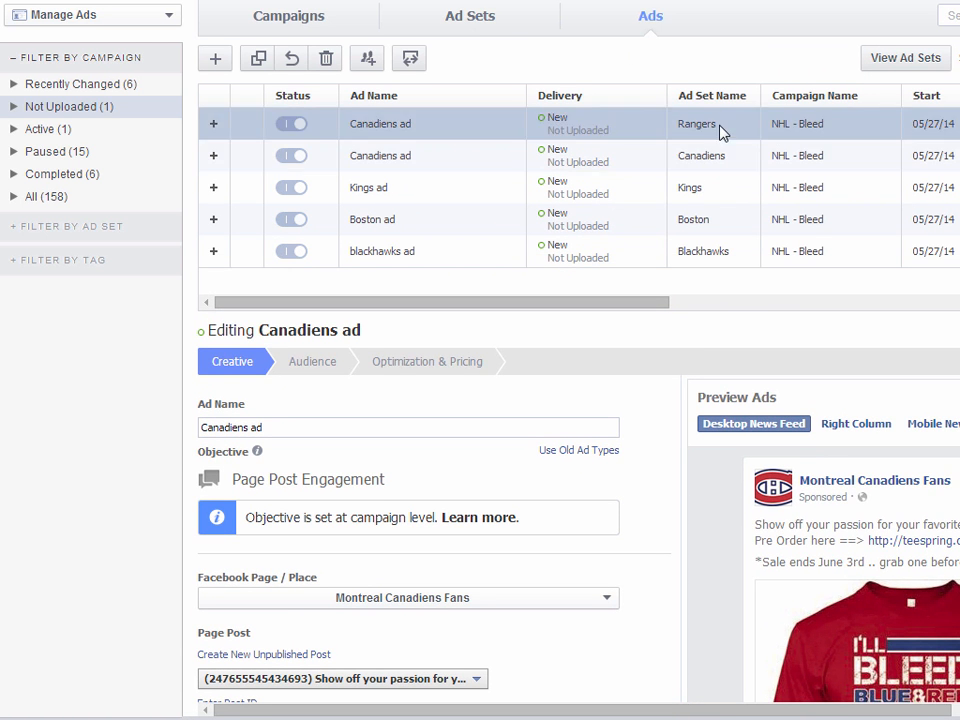
pyautogui.doubleClick(229, 427)
pyautogui.write('Rangers')
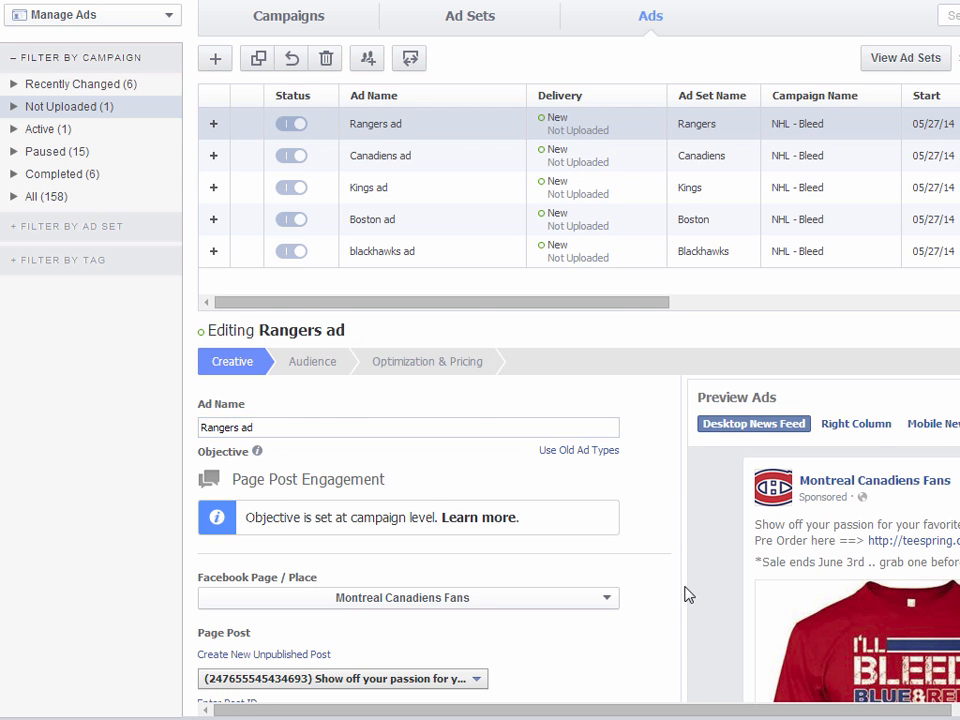
# Set the Rangers ad's Facebook page to New York Rangers Fans and its page post to the "Show off your passion" post.
pyautogui.scroll(-2, 686, 594)
pyautogui.click(435, 411)
pyautogui.scroll(-10, 395, 525)
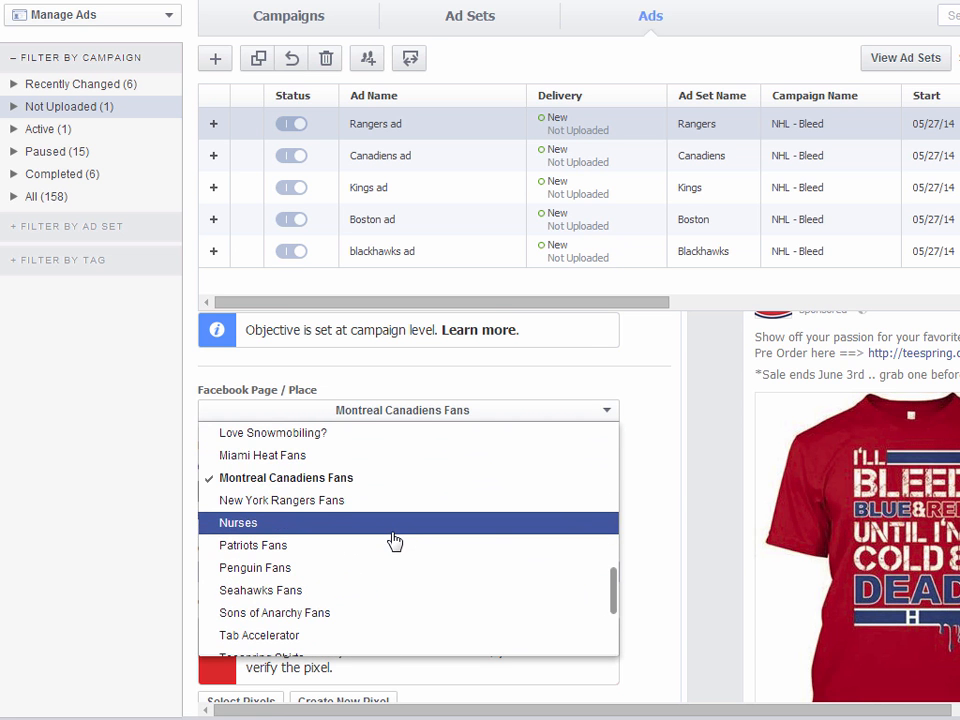
pyautogui.click(388, 502)
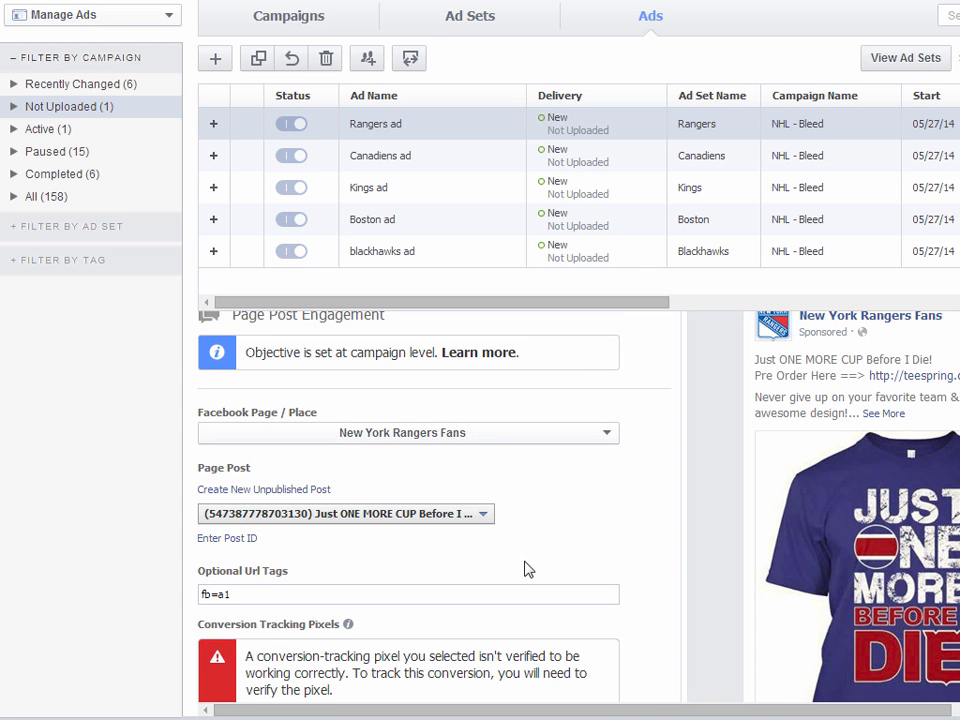
pyautogui.click(481, 515)
pyautogui.click(465, 556)
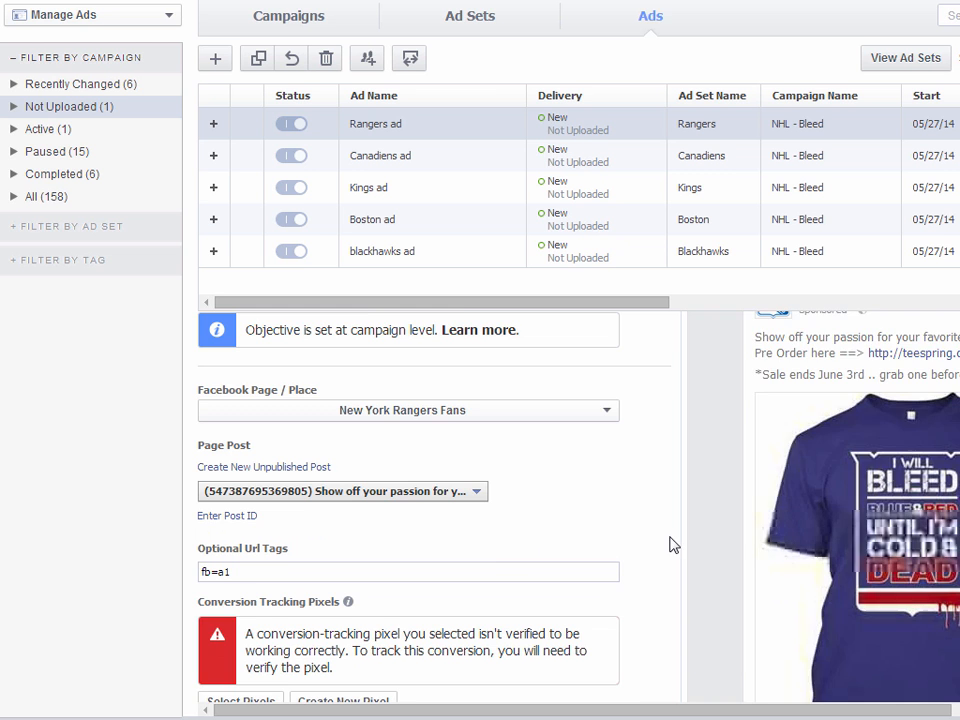
# Replace the Rangers ad's Montreal conversion-tracking pixel with "teespring - bleed rangers 1".
pyautogui.scroll(-2, 671, 544)
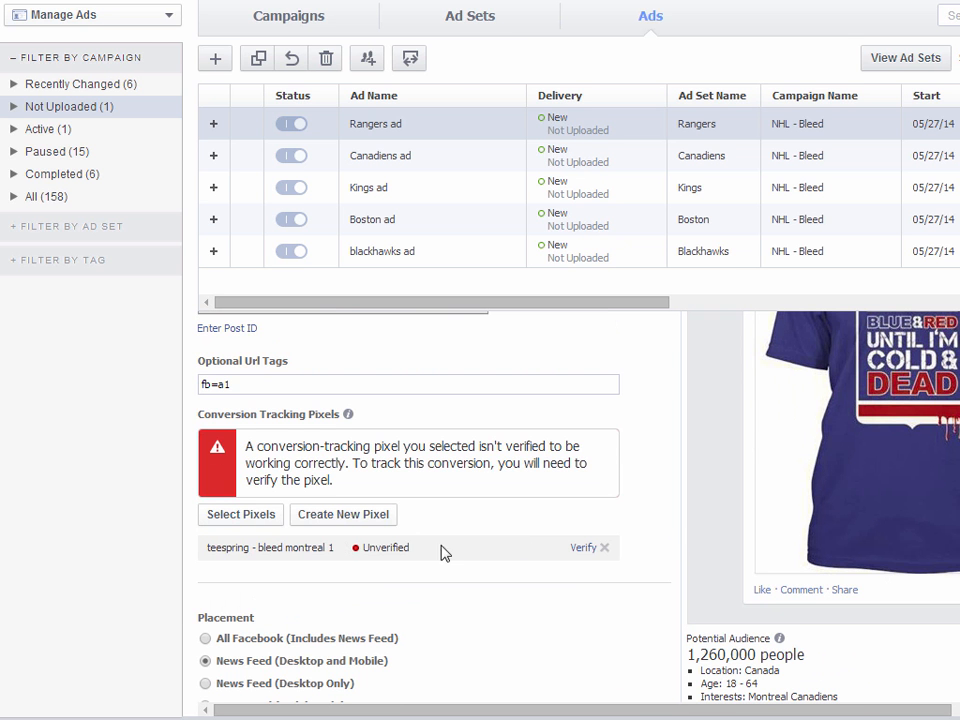
pyautogui.click(604, 547)
pyautogui.click(231, 445)
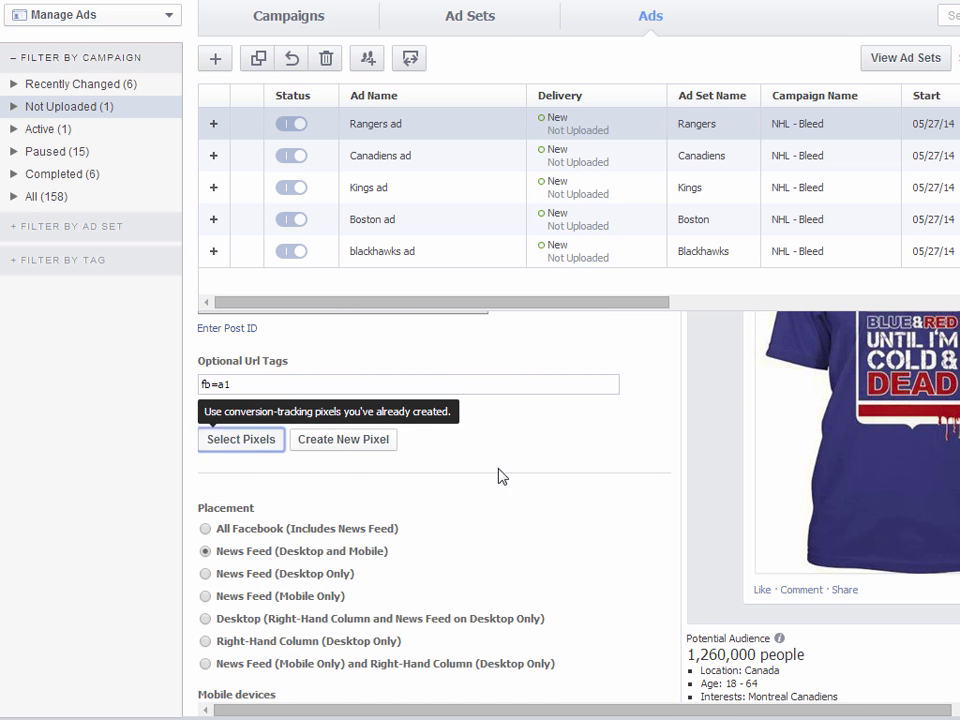
pyautogui.write('ra')
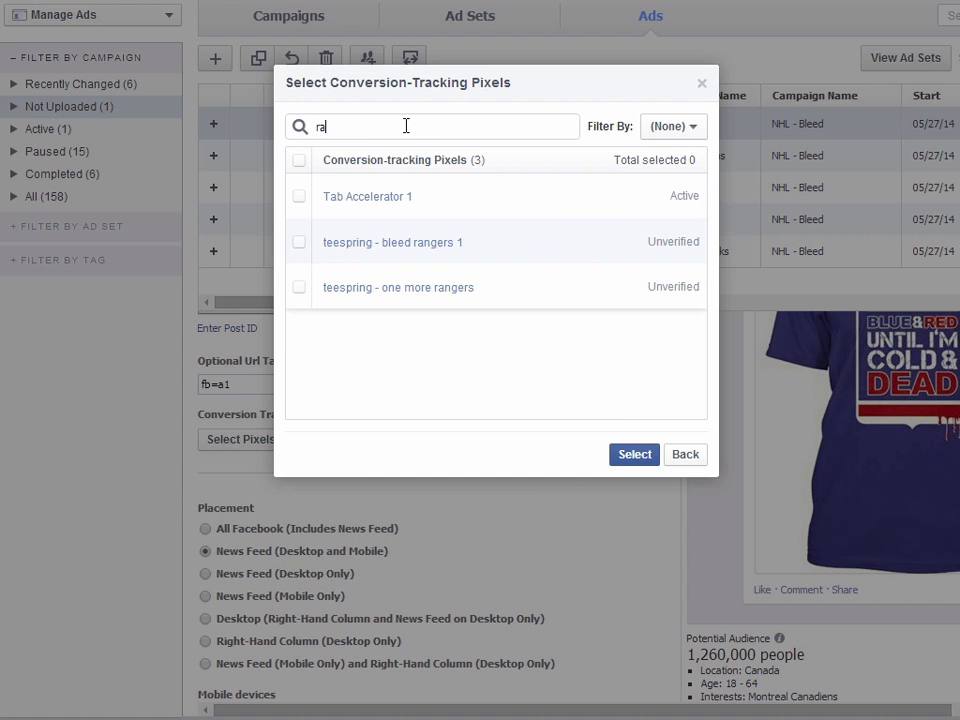
pyautogui.click(455, 251)
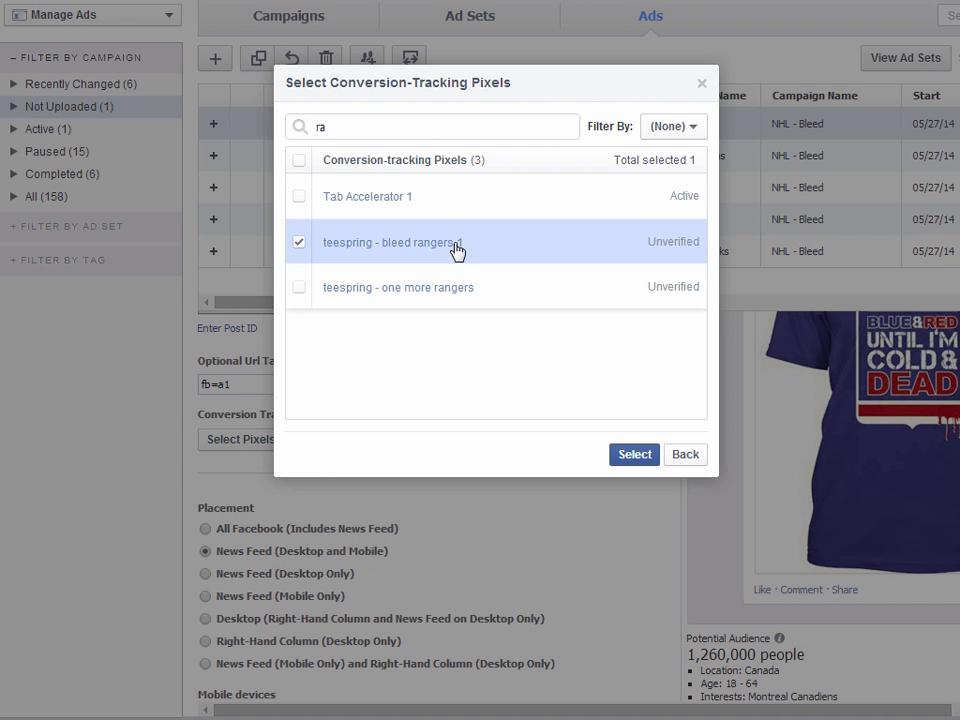
pyautogui.click(634, 455)
pyautogui.scroll(5, 660, 618)
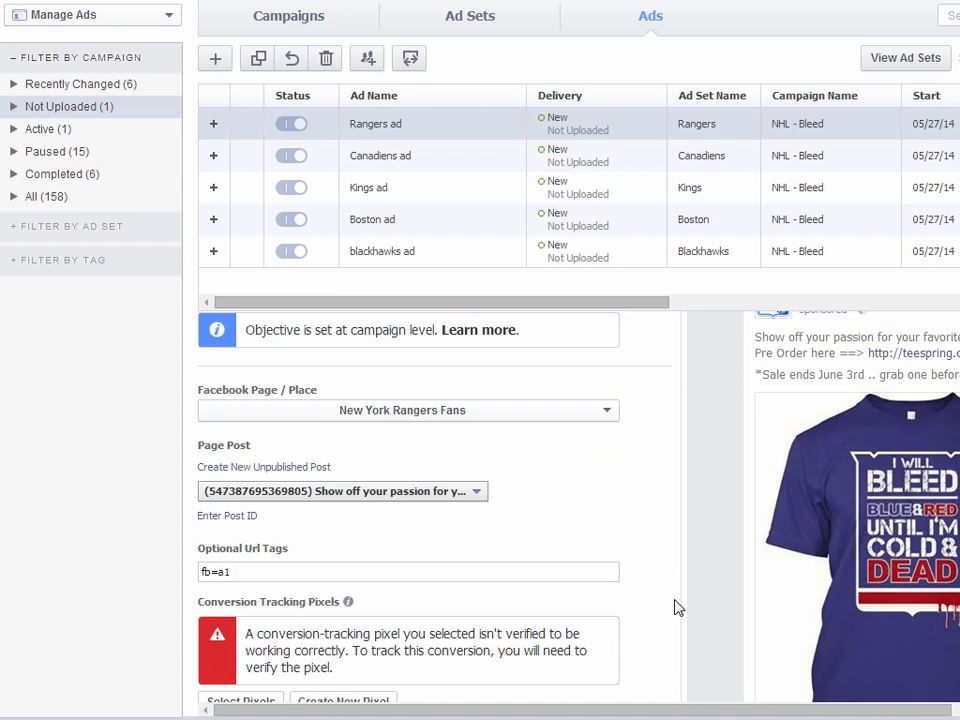
# Replace Canada with the United States as the Rangers ad's audience location.
pyautogui.click(302, 366)
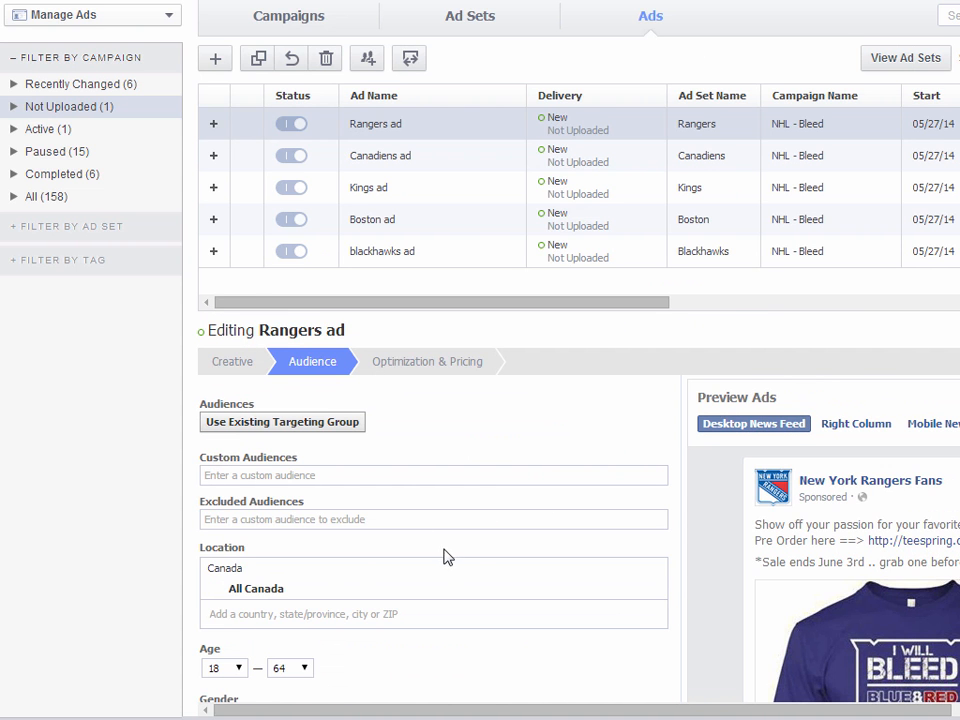
pyautogui.click(652, 590)
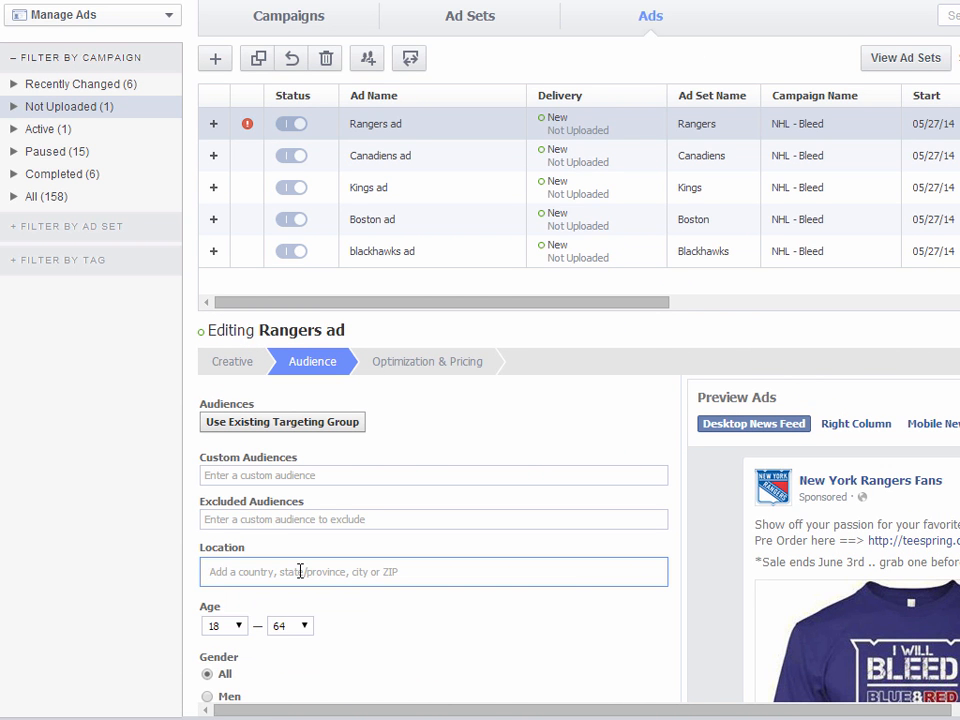
pyautogui.write('united')
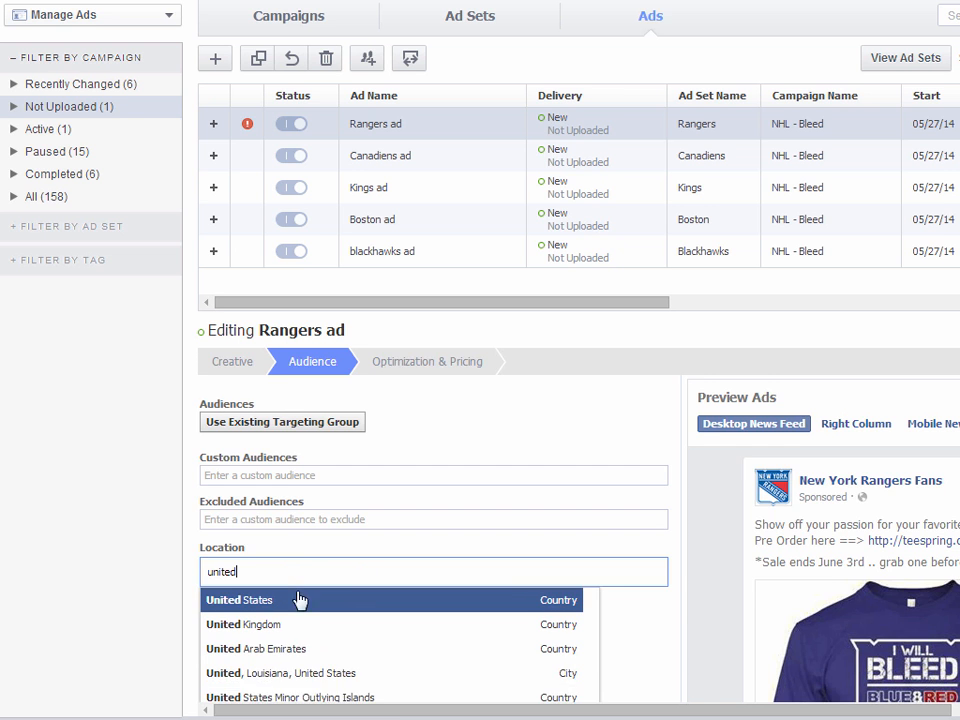
pyautogui.click(302, 600)
# Replace the Montreal Canadiens interest with New York Rangers in the Rangers ad's audience.
pyautogui.scroll(-3, 700, 639)
pyautogui.scroll(-1, 700, 639)
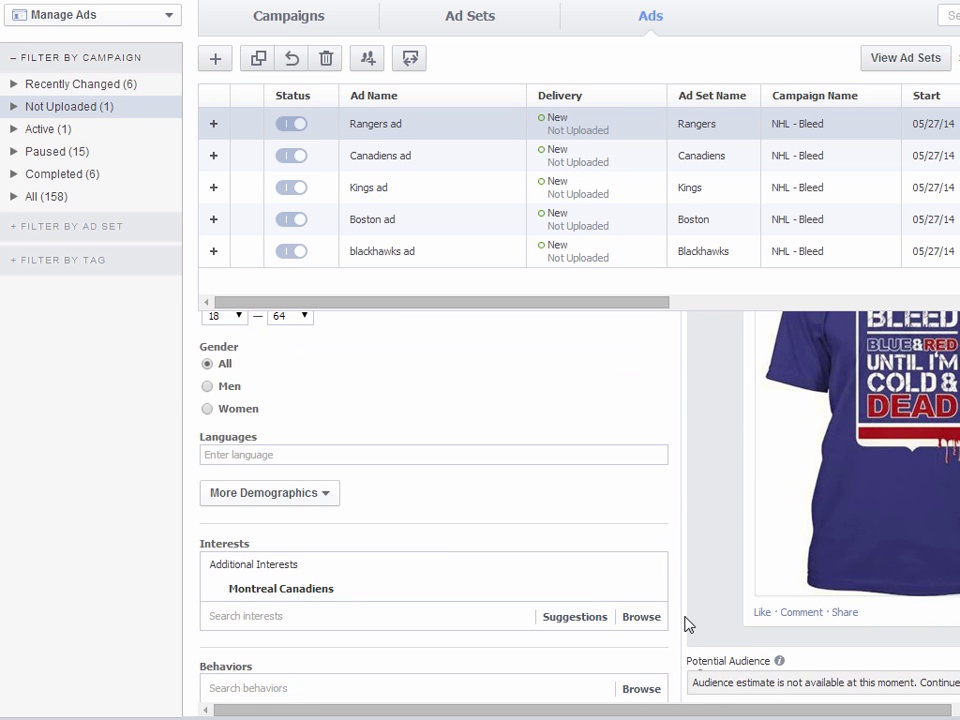
pyautogui.click(655, 591)
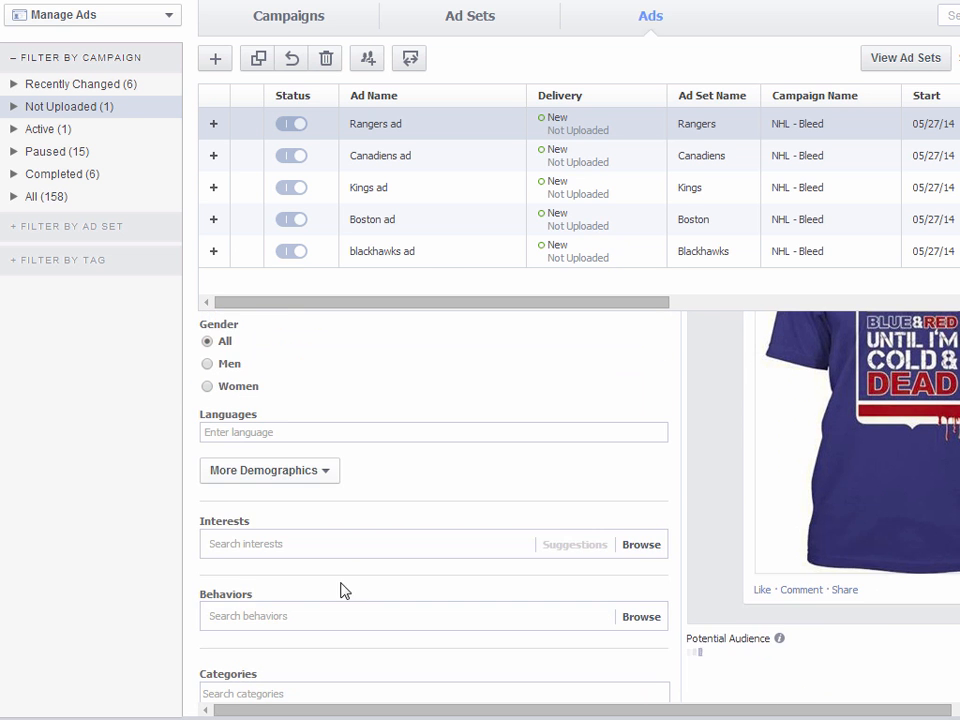
pyautogui.click(322, 543)
pyautogui.write('ne')
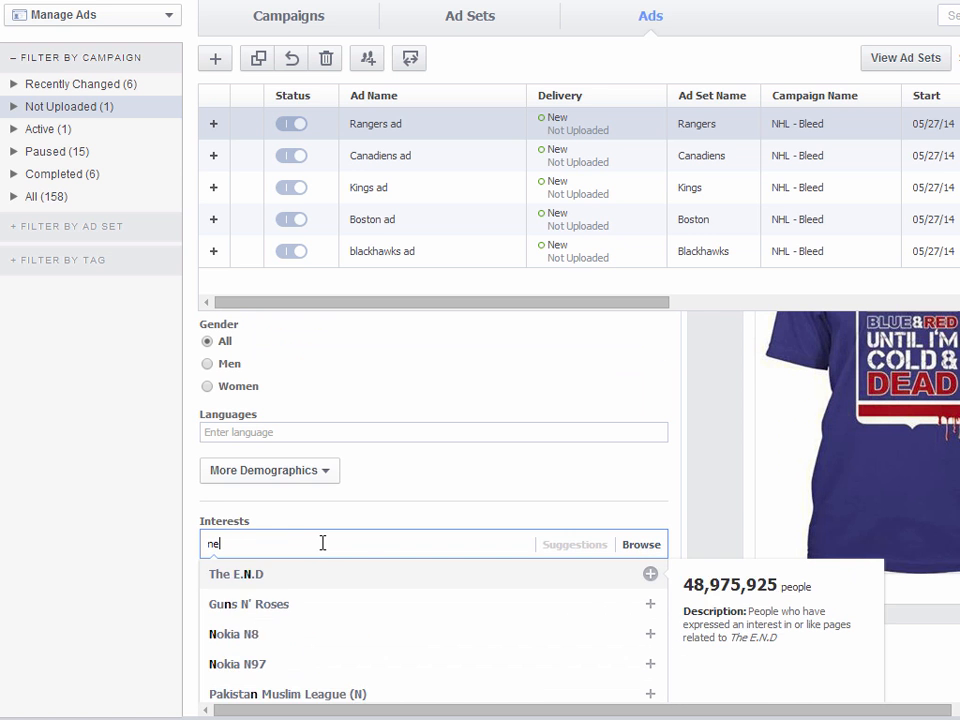
pyautogui.write('w york ra')
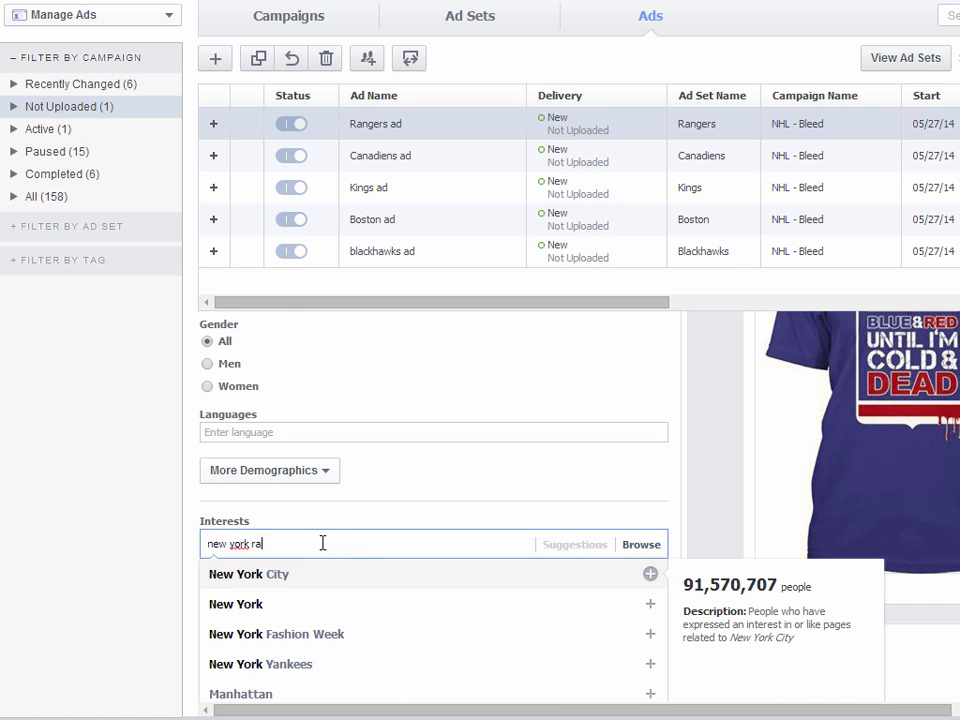
pyautogui.write('nger')
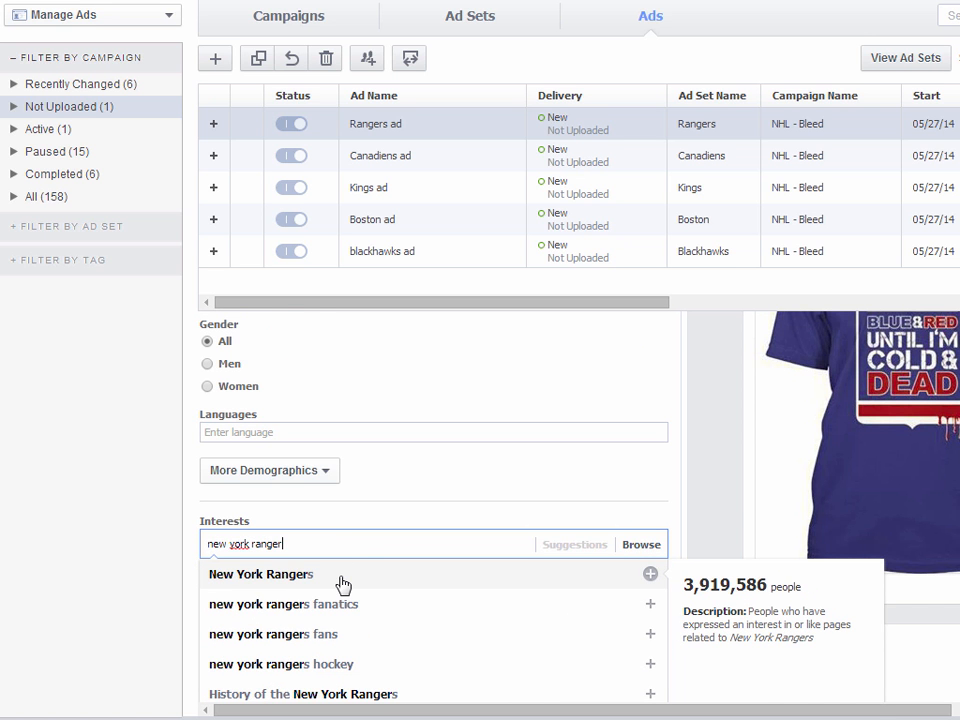
pyautogui.click(339, 578)
pyautogui.scroll(-5, 376, 556)
pyautogui.moveTo(375, 470)
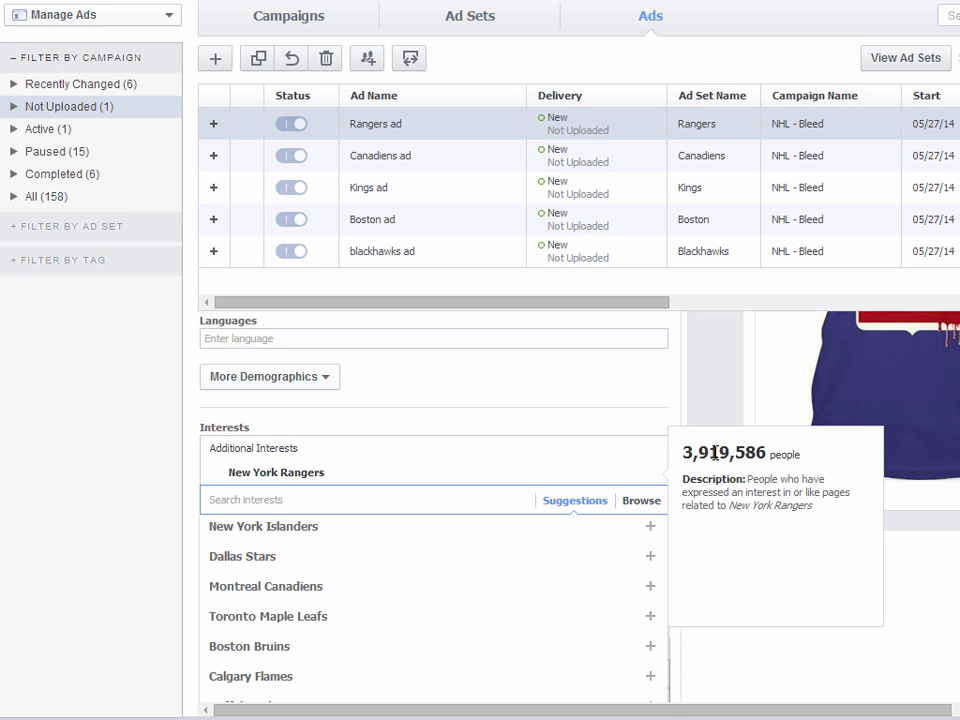
pyautogui.click(595, 510)
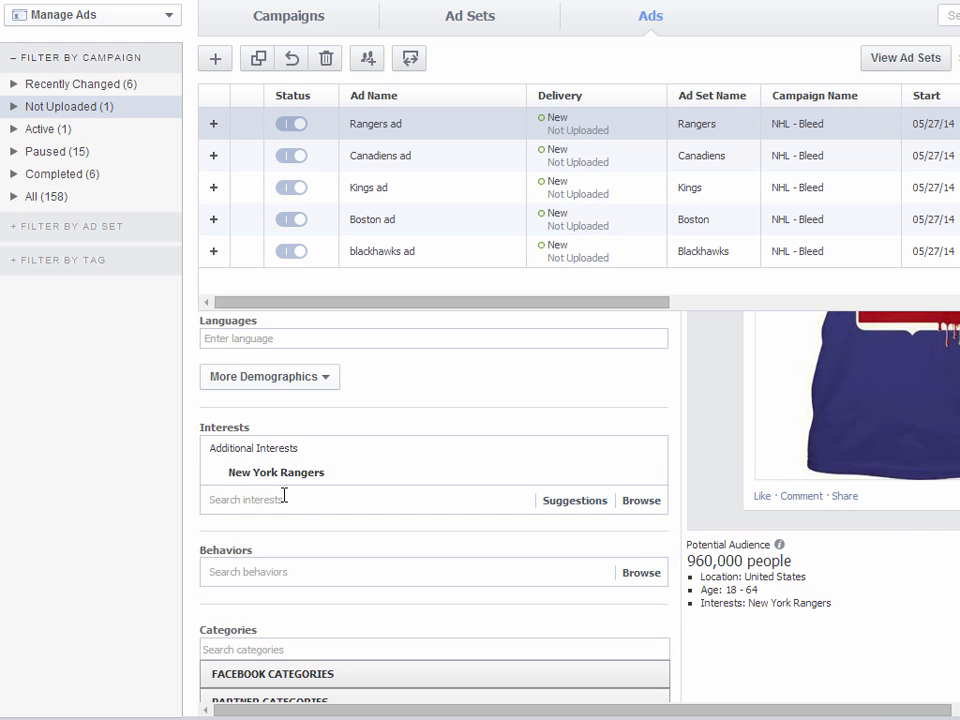
# Add the Sportsmen behavior from Purchase behavior > Buyer profiles to the Rangers ad's audience.
pyautogui.scroll(-1, 850, 620)
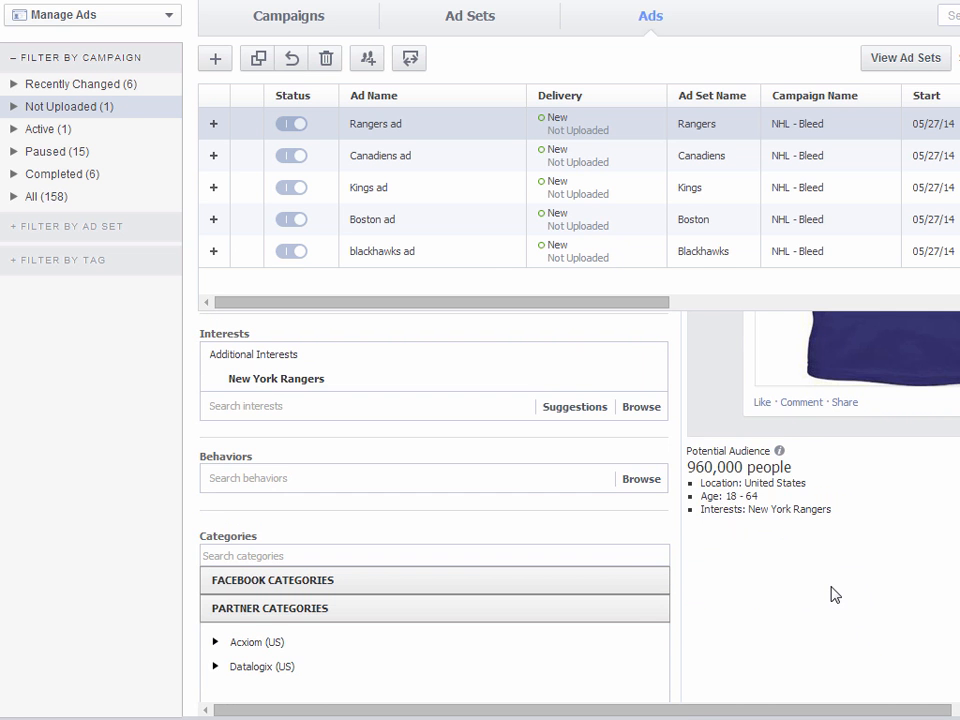
pyautogui.scroll(-1, 450, 545)
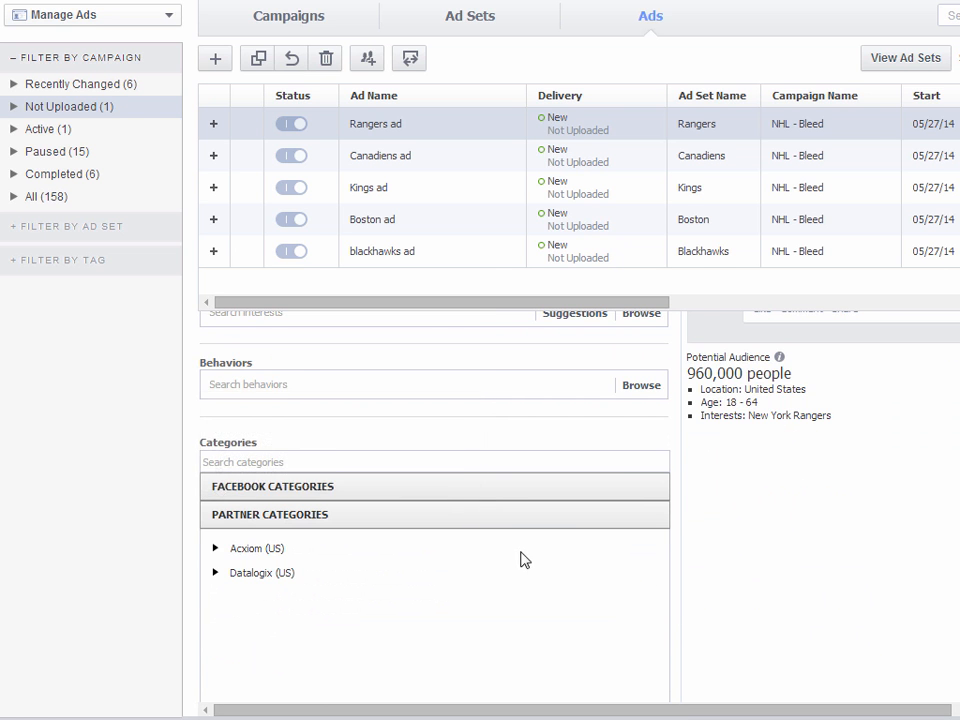
pyautogui.click(231, 386)
pyautogui.click(214, 570)
pyautogui.scroll(-5, 216, 578)
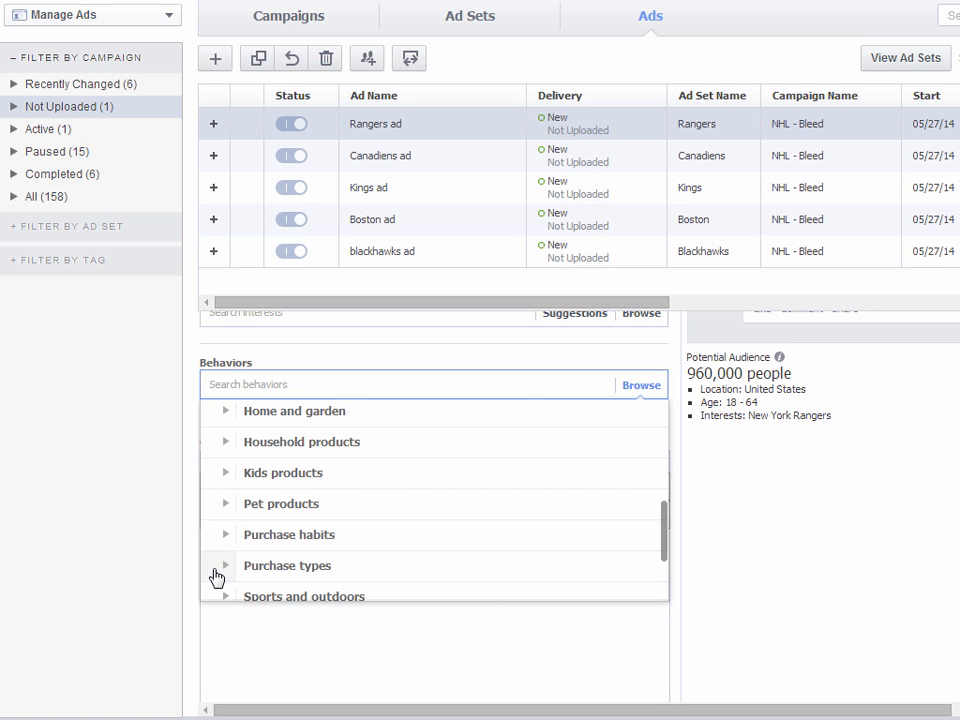
pyautogui.scroll(-3, 216, 574)
pyautogui.scroll(3, 210, 557)
pyautogui.scroll(3, 208, 540)
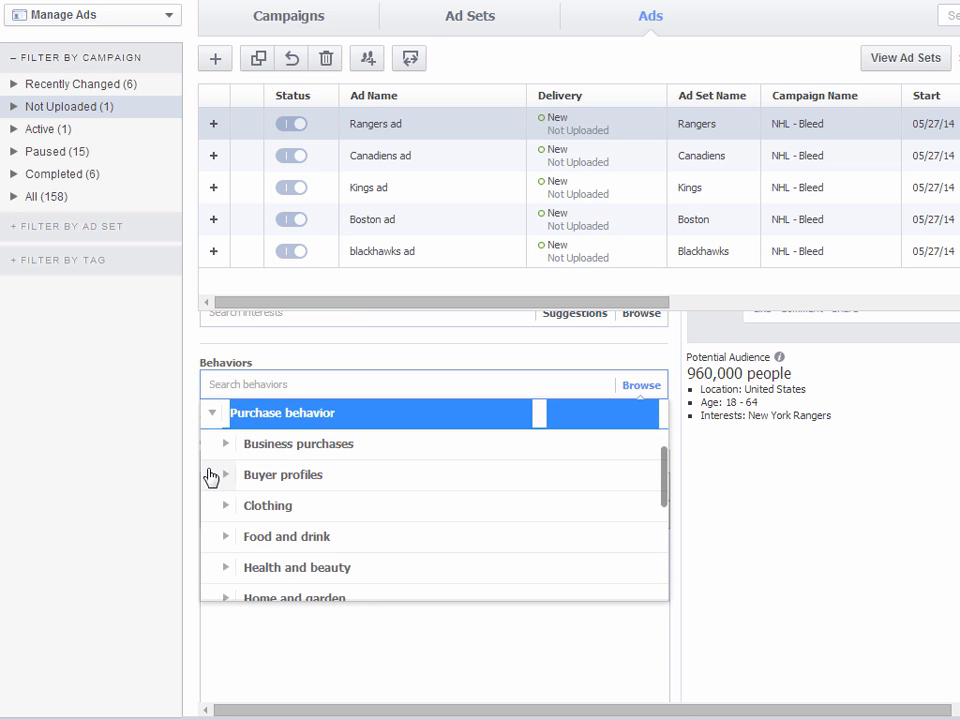
pyautogui.click(225, 476)
pyautogui.scroll(-5, 274, 578)
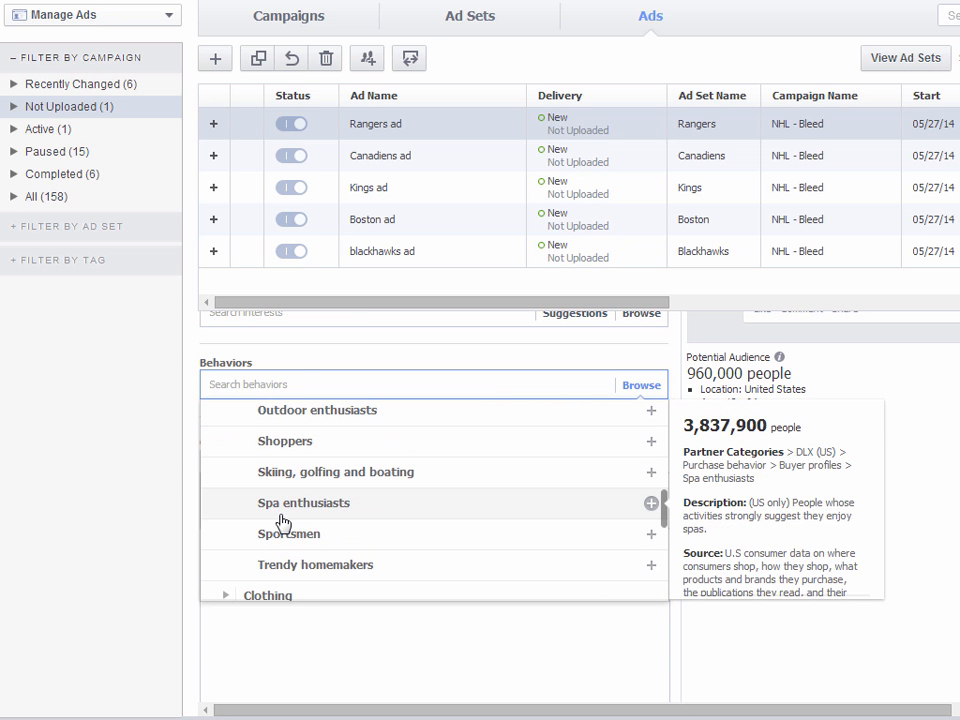
pyautogui.click(310, 533)
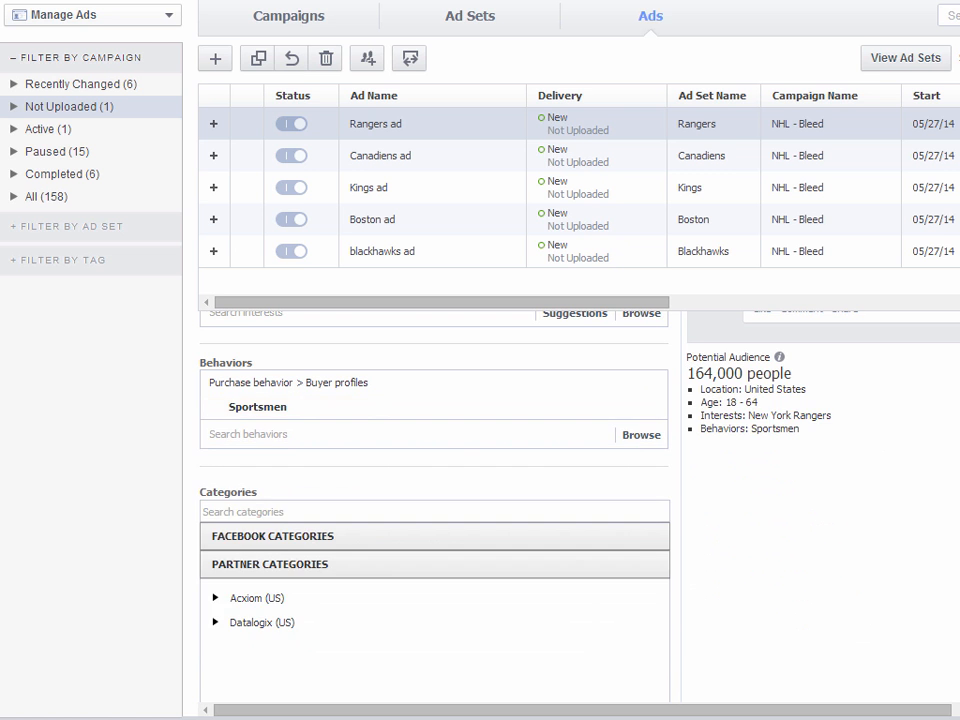
# Review the Rangers ad's audience, optimization and pricing, and creative settings, including its placement and mobile devices.
pyautogui.scroll(-5, 463, 438)
pyautogui.scroll(15, 463, 438)
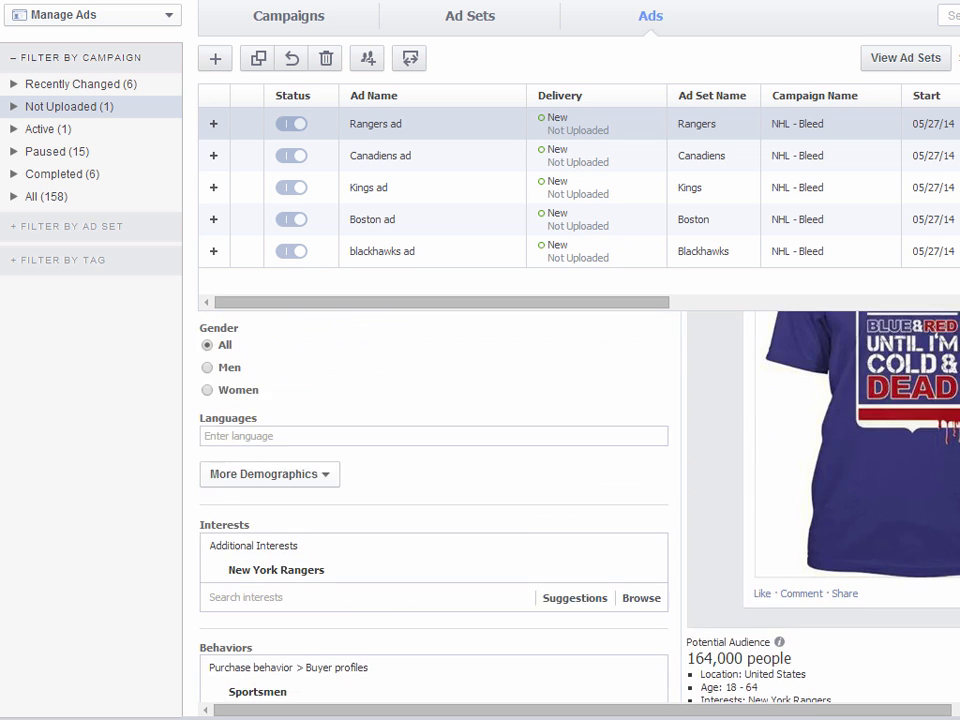
pyautogui.click(434, 366)
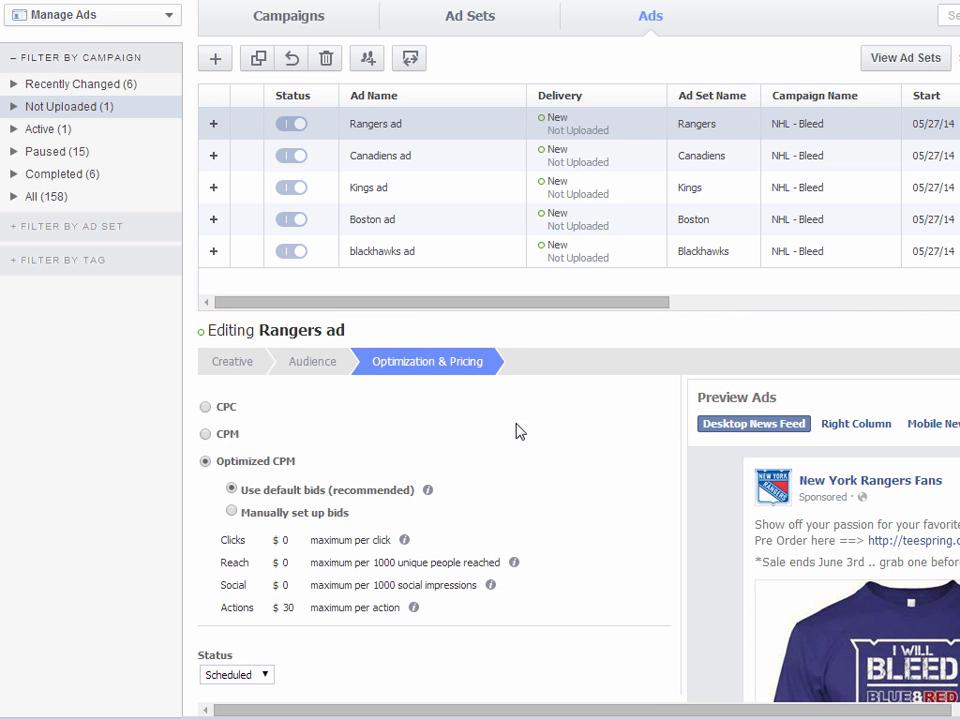
pyautogui.click(232, 361)
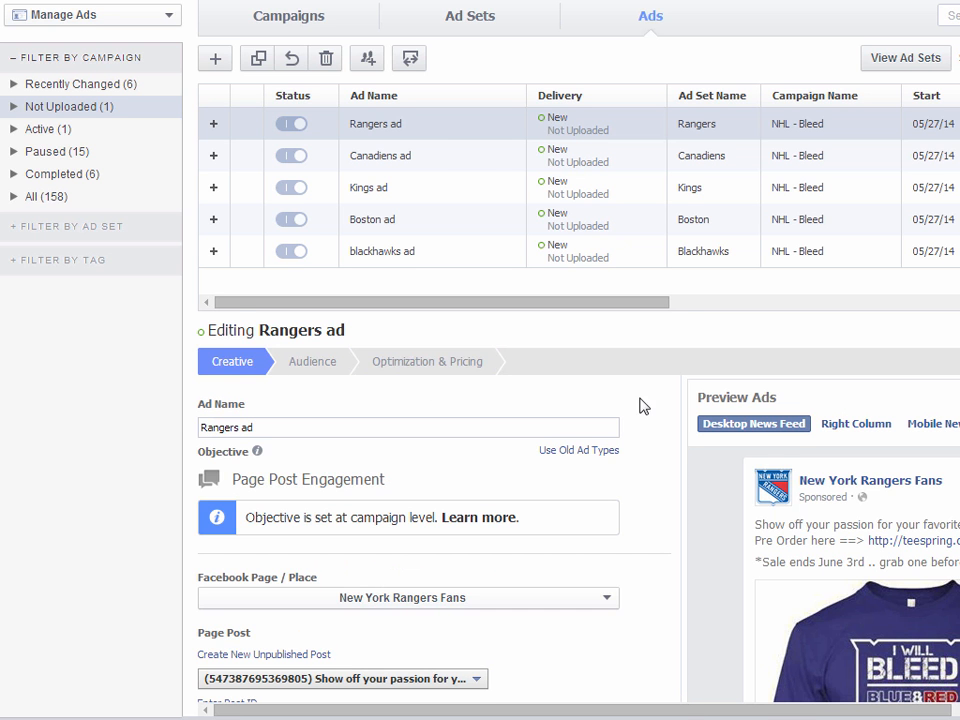
pyautogui.scroll(-3, 648, 515)
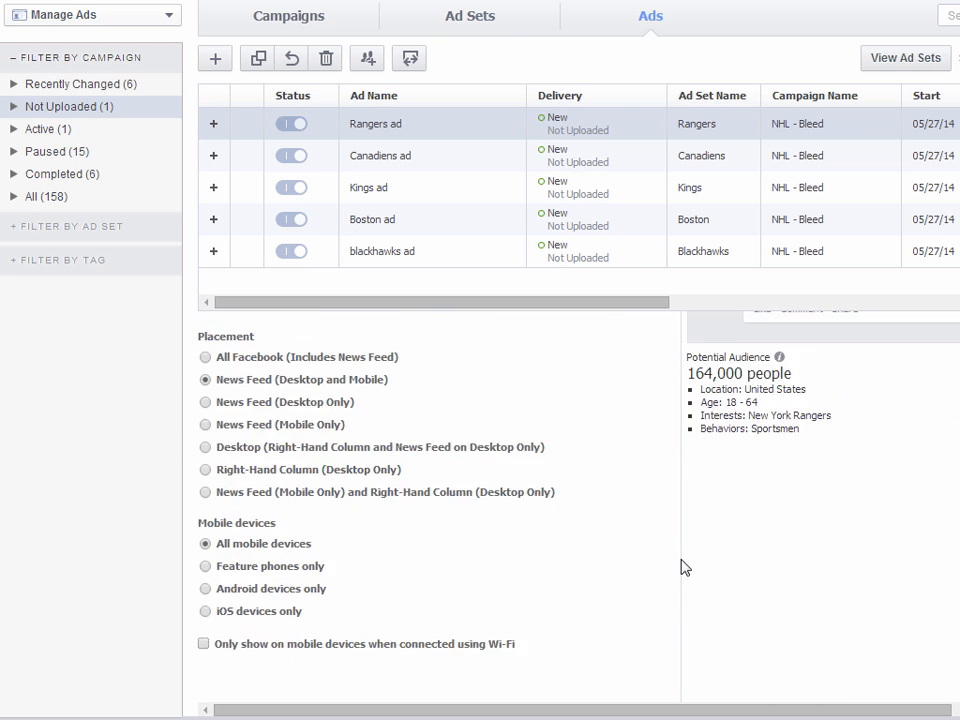
# Review the daily budget, start date and status of the ad sets in the NHL - Bleed campaign.
pyautogui.scroll(3, 681, 566)
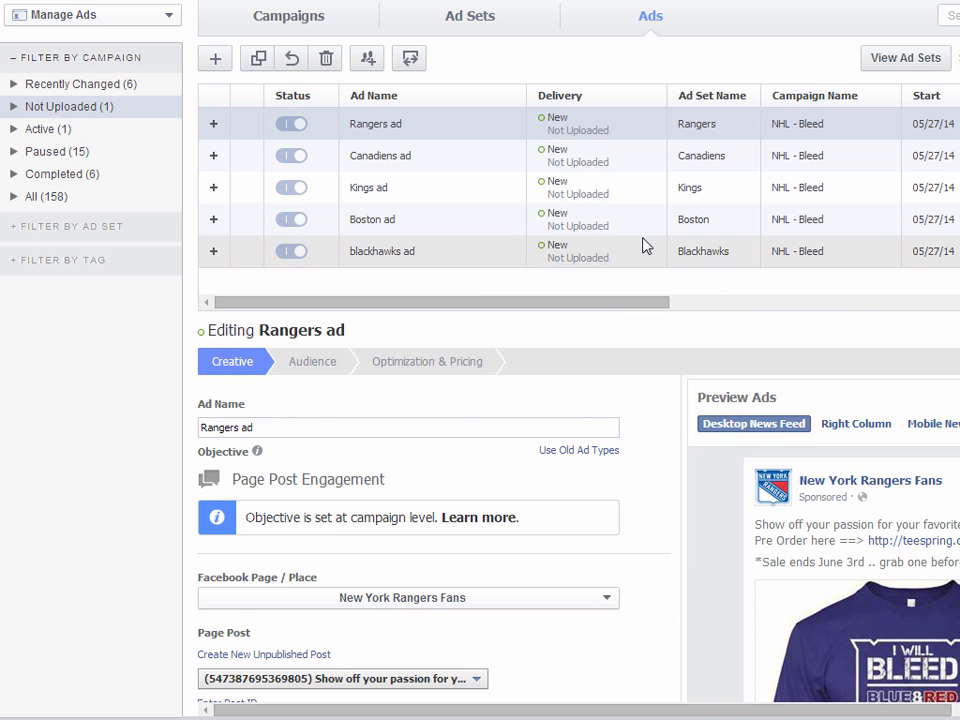
pyautogui.click(484, 26)
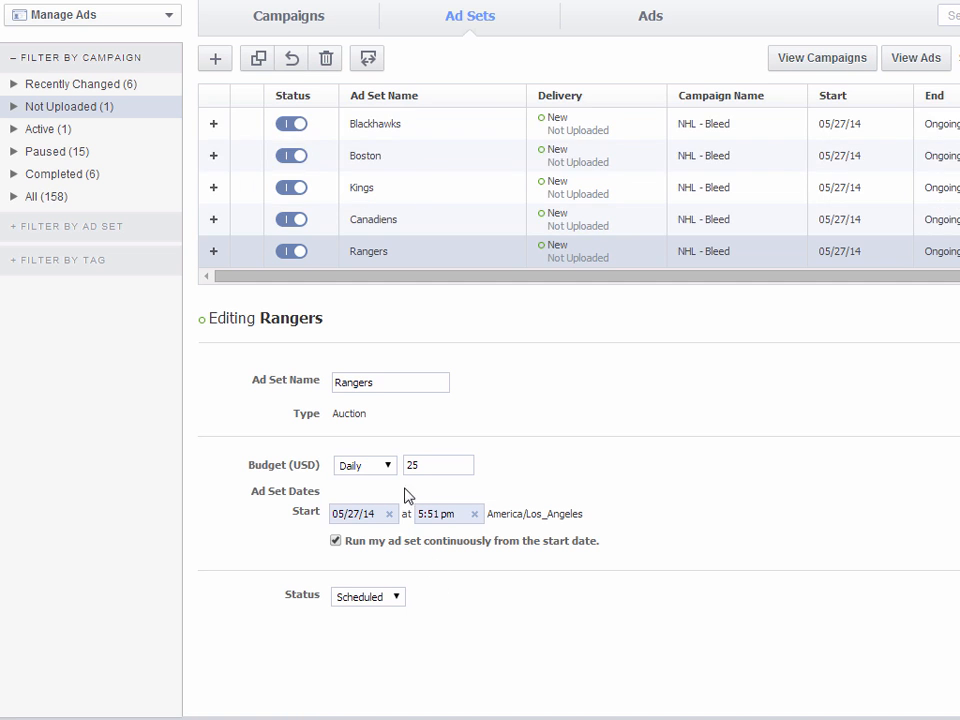
pyautogui.click(447, 132)
pyautogui.press('Down')
pyautogui.press('Down')
pyautogui.press('Down')
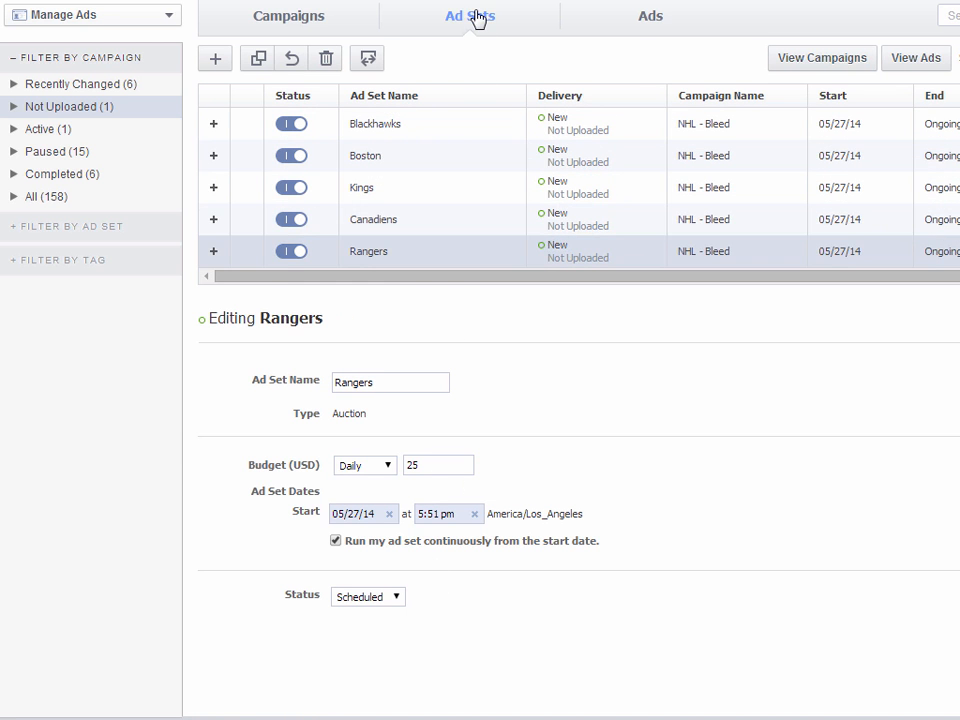
# Compare the Facebook page, Teespring link and shirt image in the news feed previews of all five ads.
pyautogui.click(638, 17)
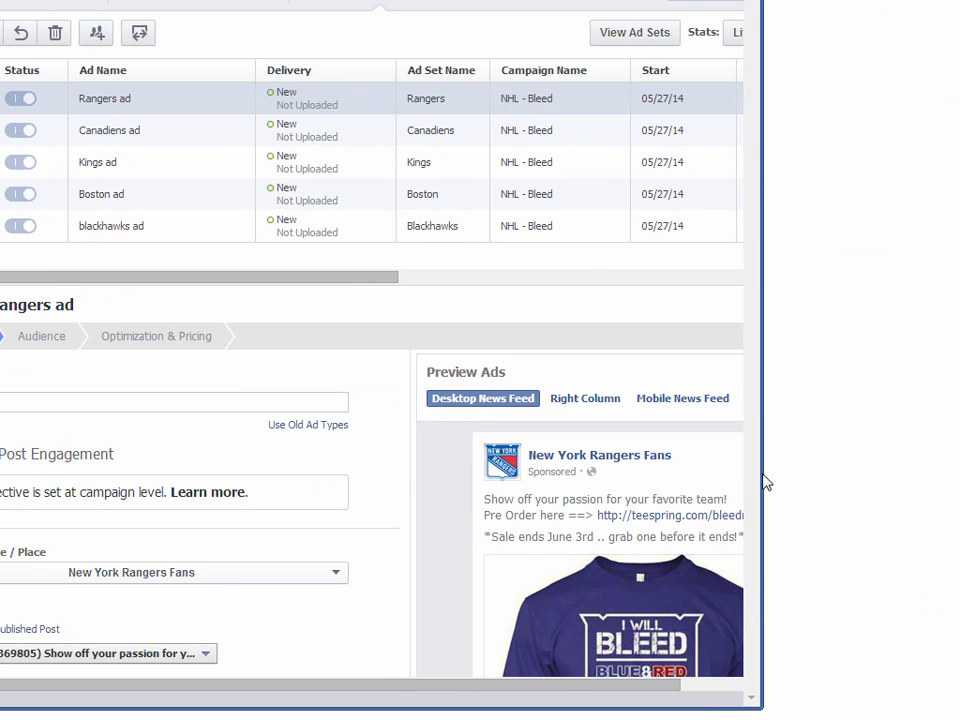
pyautogui.moveTo(959, 507); pyautogui.dragTo(959, 507)
pyautogui.scroll(-1, 480, 500)
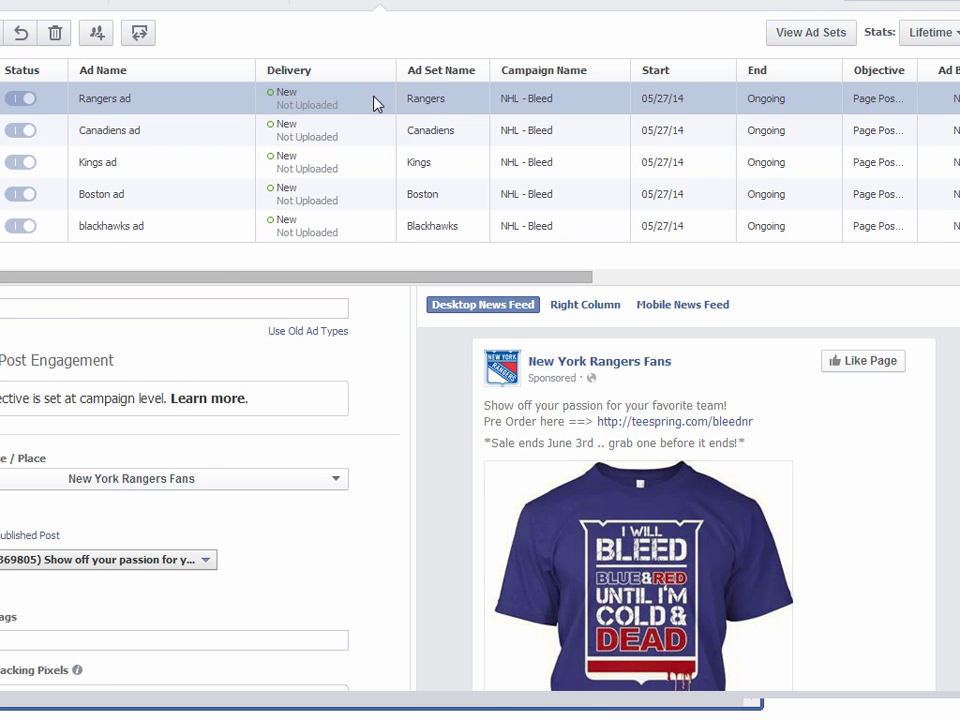
pyautogui.click(378, 140)
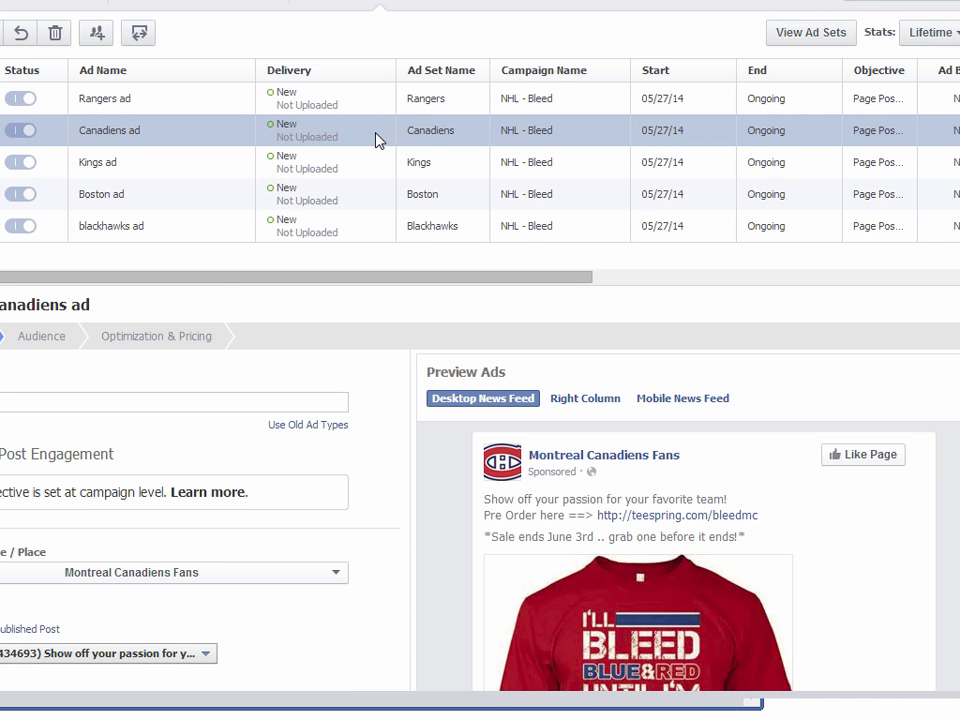
pyautogui.click(370, 170)
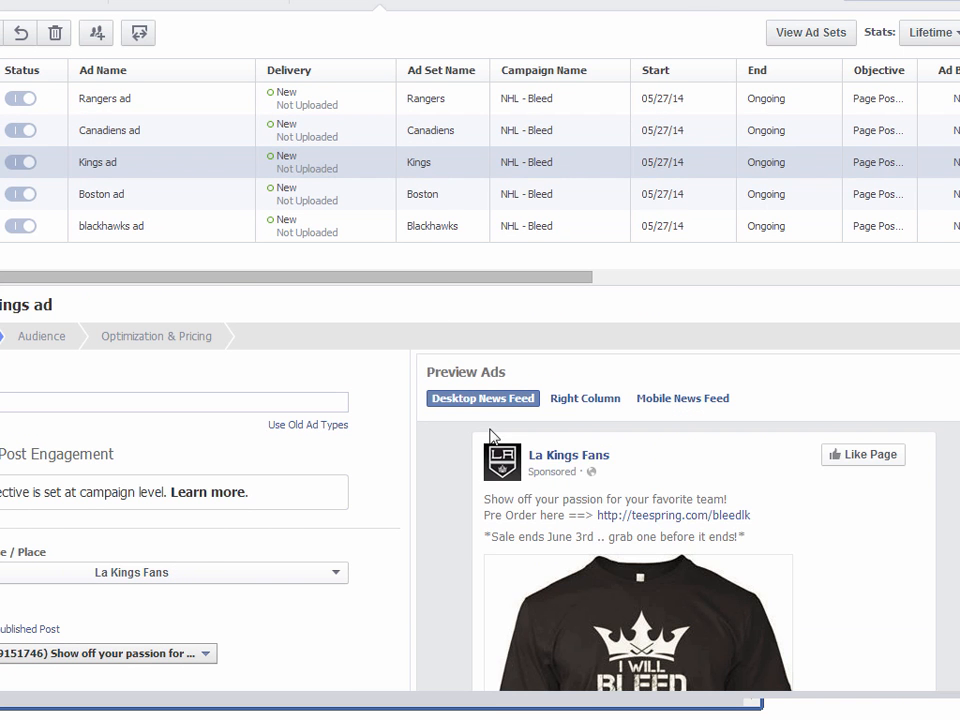
pyautogui.click(378, 205)
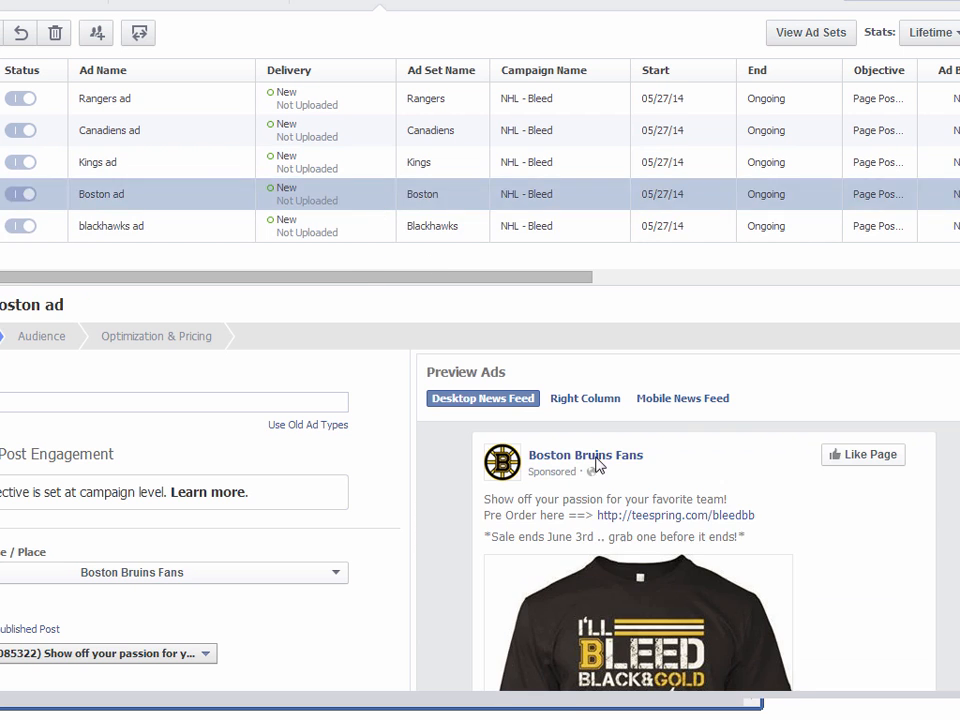
pyautogui.click(362, 237)
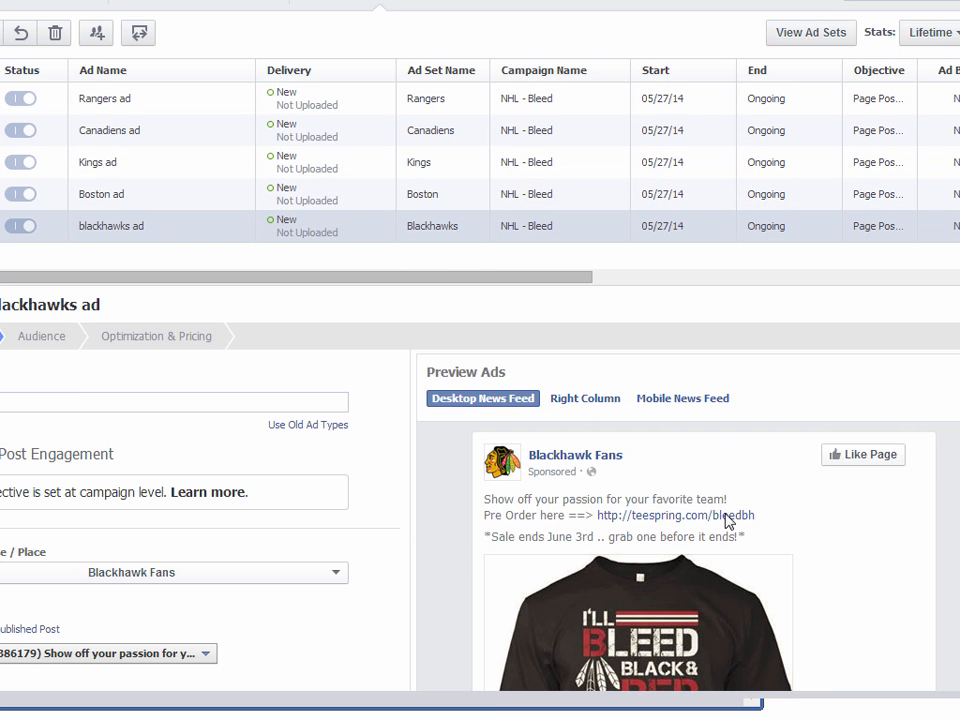
pyautogui.click(401, 200)
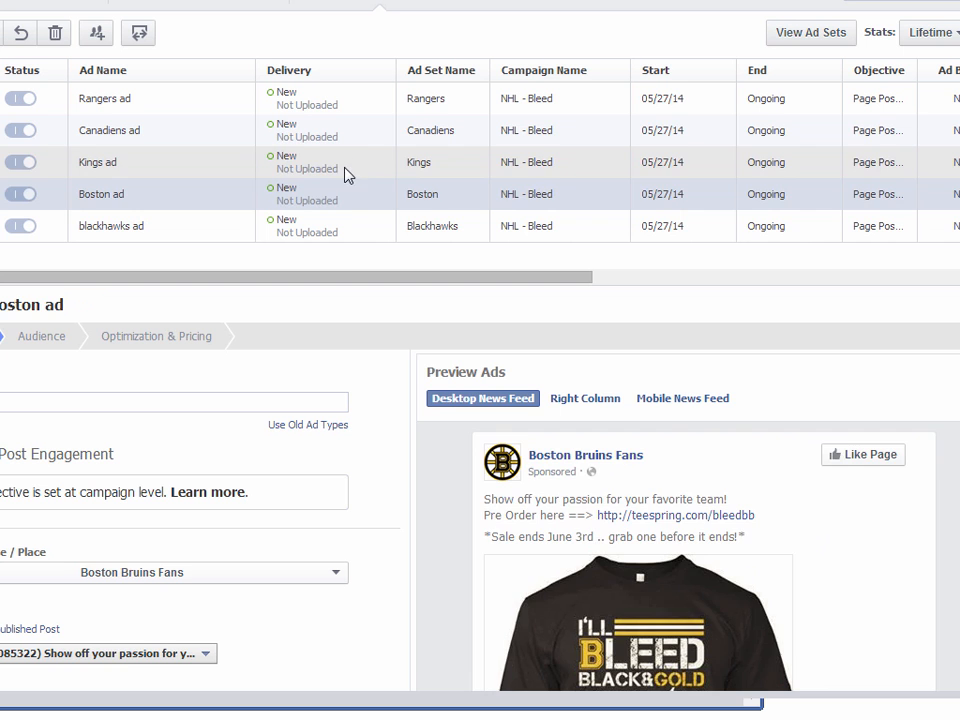
pyautogui.click(347, 164)
pyautogui.click(335, 134)
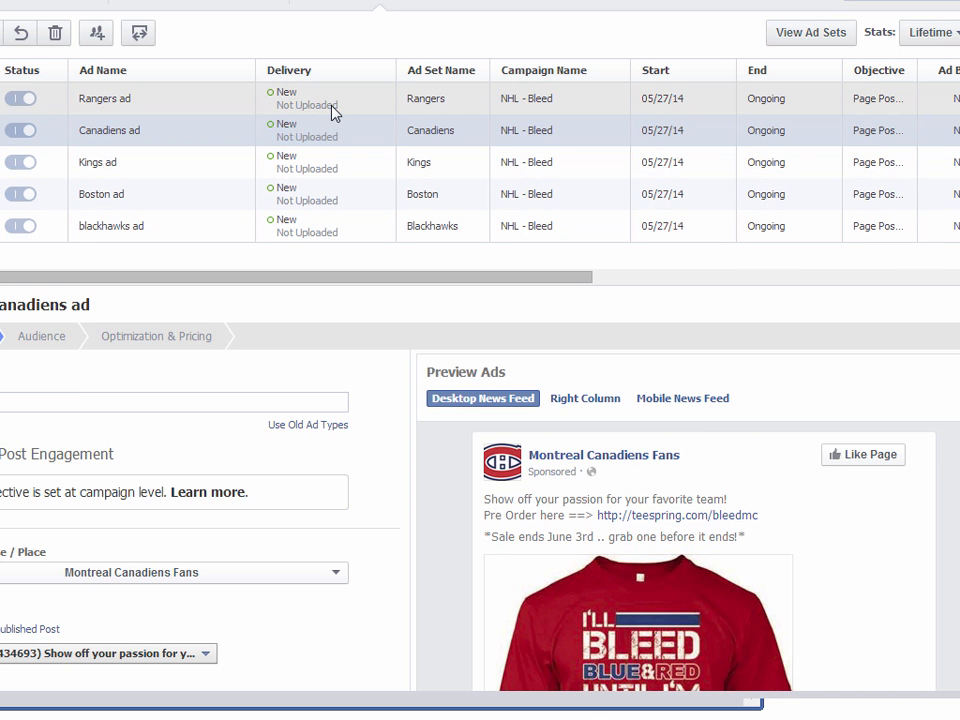
pyautogui.click(331, 103)
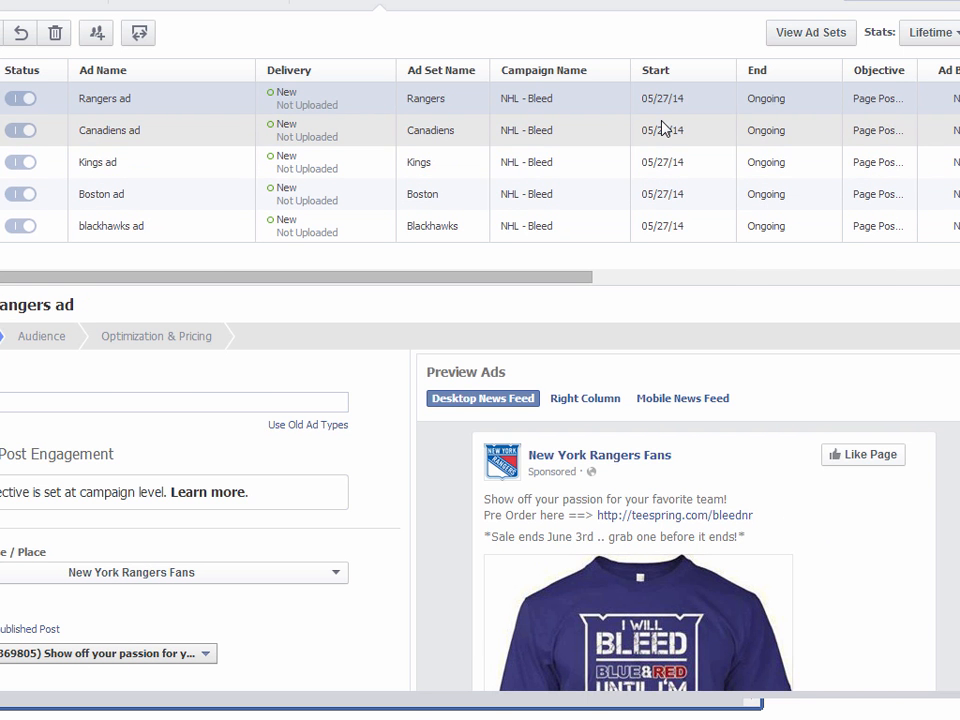
# Check that the Rangers, Canadiens, Kings, Boston and Blackhawks ads each use their own team's conversion-tracking pixel.
pyautogui.scroll(-5, 395, 526)
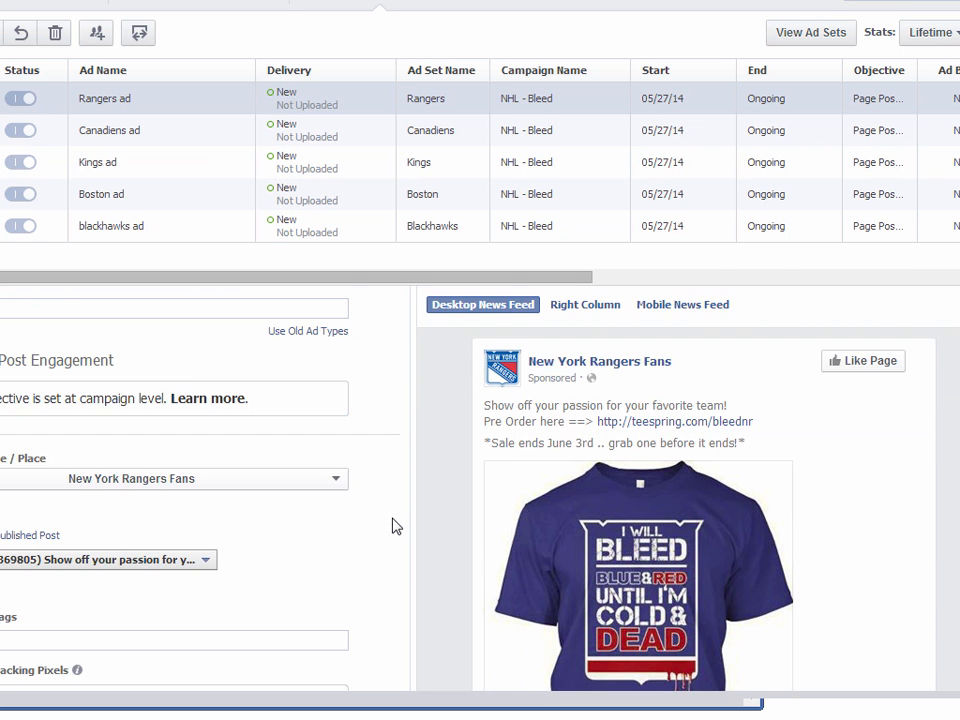
pyautogui.scroll(-2, 395, 526)
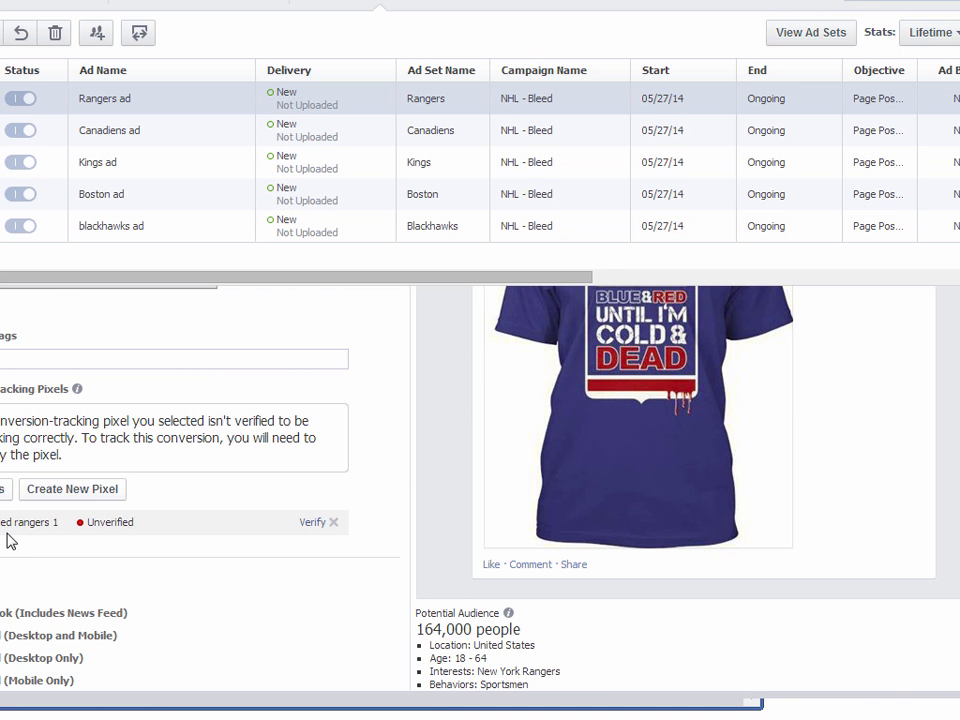
pyautogui.click(381, 129)
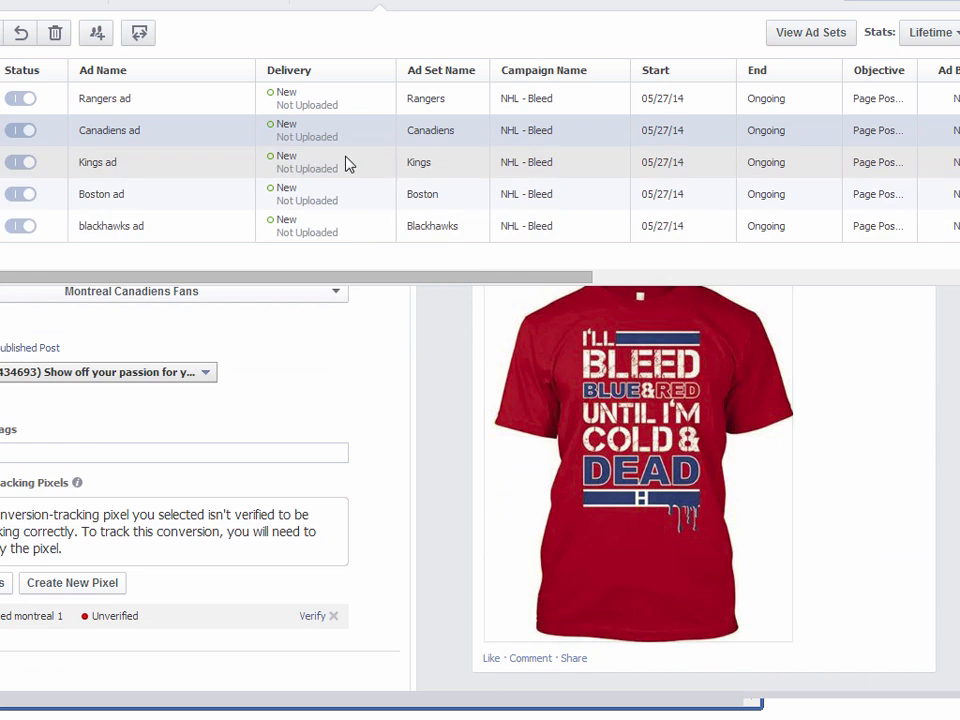
pyautogui.click(348, 164)
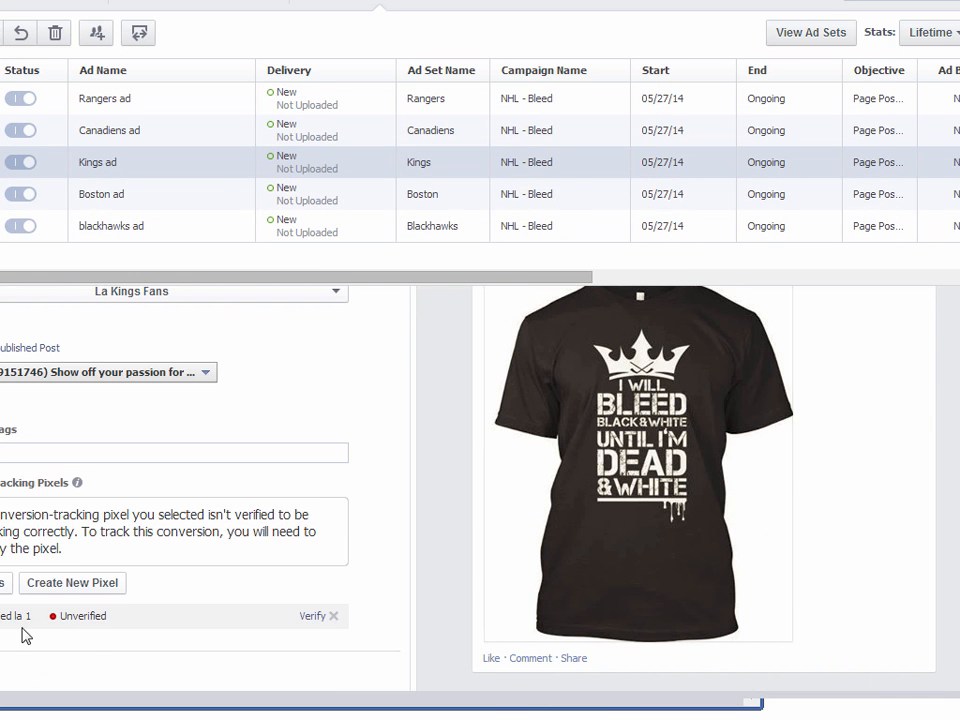
pyautogui.click(409, 190)
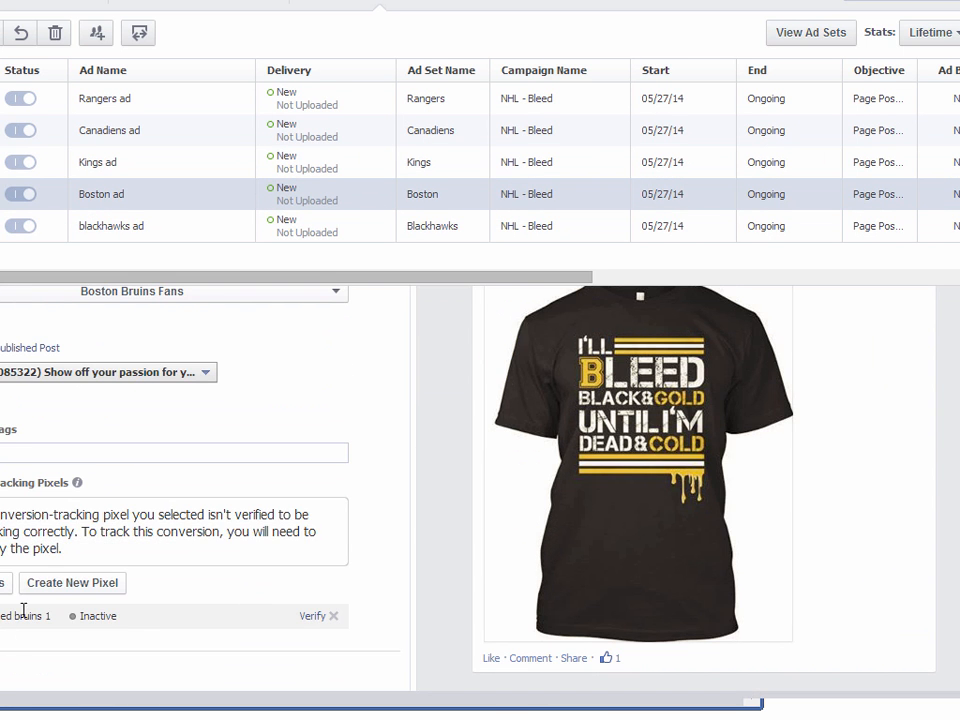
pyautogui.click(343, 232)
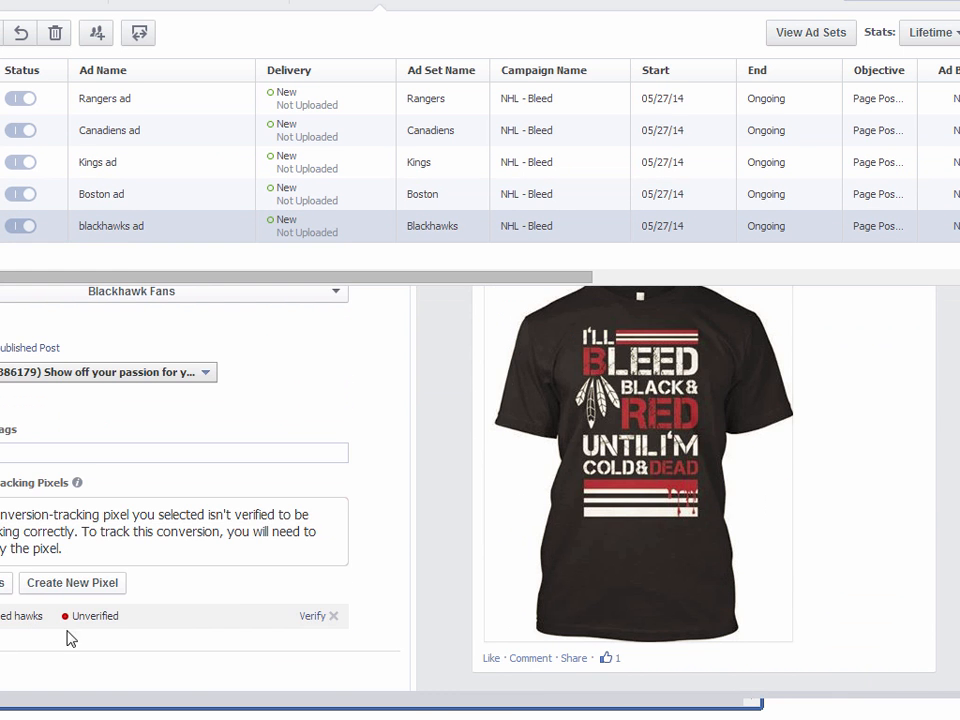
# Review the Blackhawks ad's audience, including its location, age, interests, behaviors and potential audience.
pyautogui.scroll(3, 272, 609)
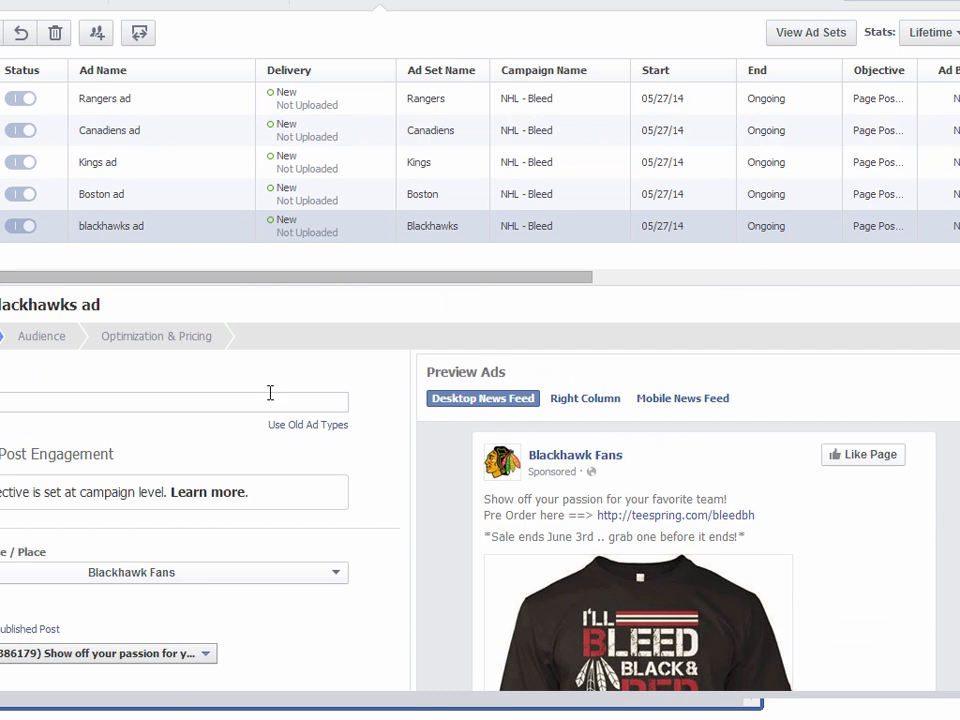
pyautogui.click(147, 338)
pyautogui.click(58, 337)
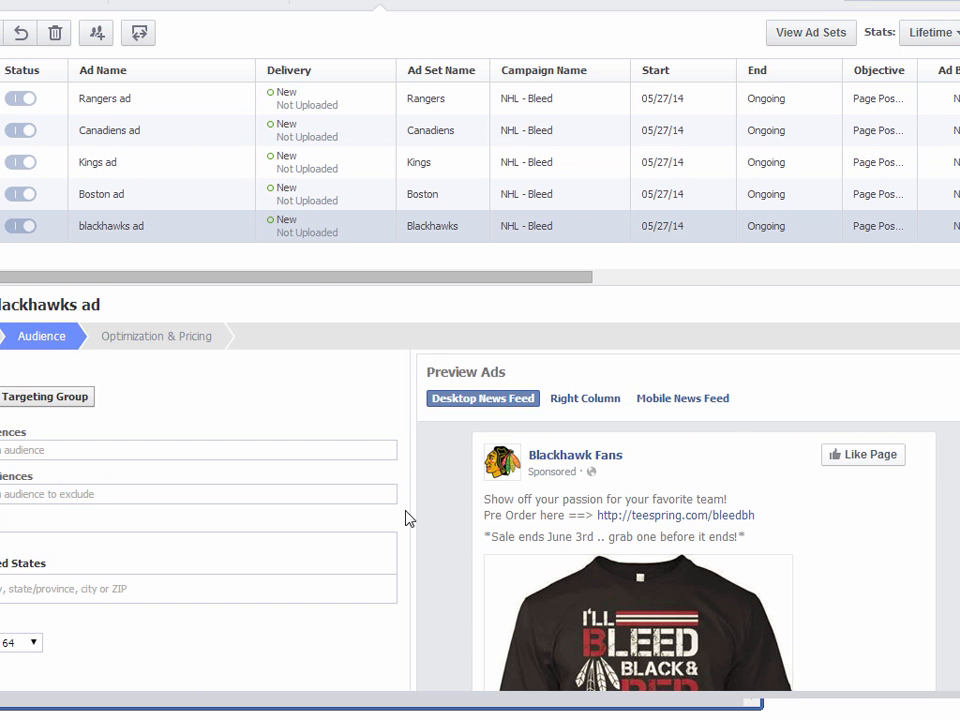
pyautogui.scroll(-2, 424, 534)
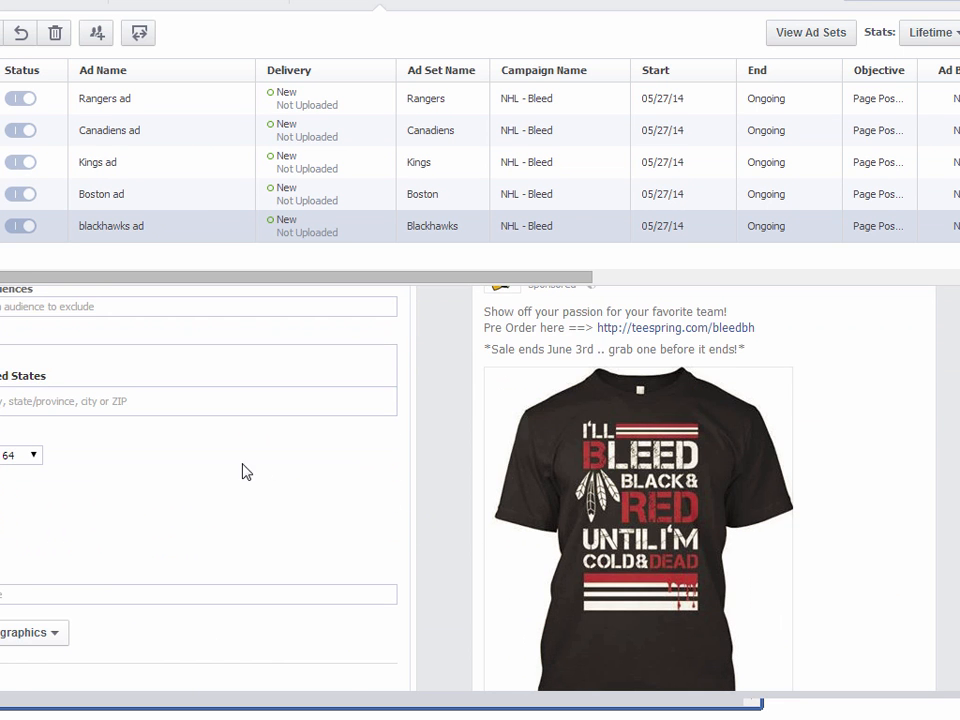
pyautogui.scroll(-2, 424, 497)
pyautogui.scroll(-2, 549, 446)
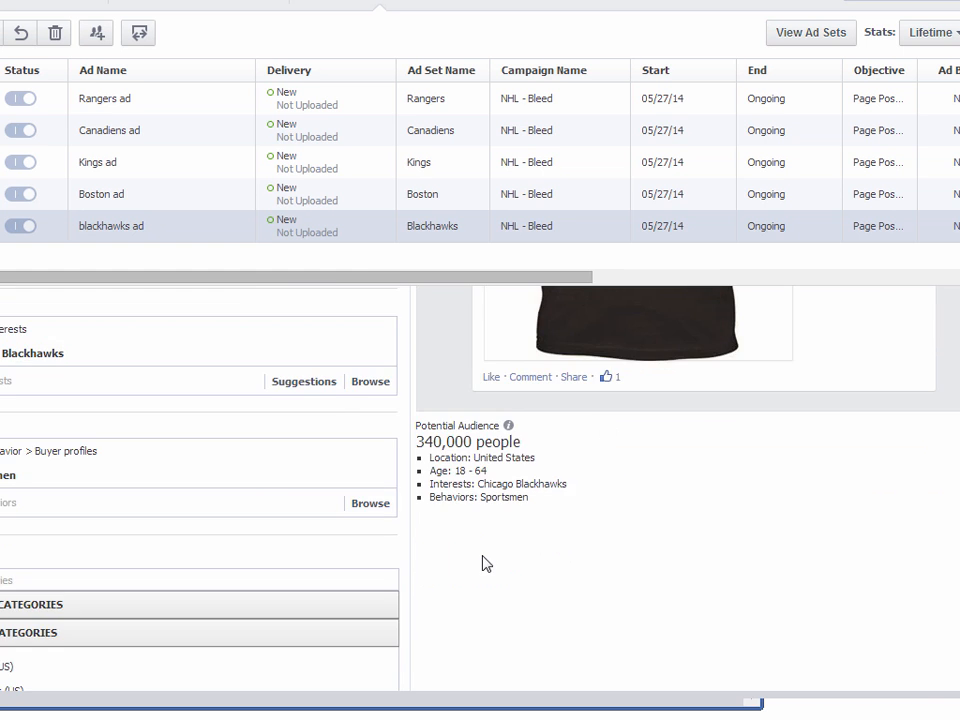
# Review the Boston ad's audience, including its location, interests, behaviors and potential audience.
pyautogui.scroll(5, 483, 566)
pyautogui.click(334, 197)
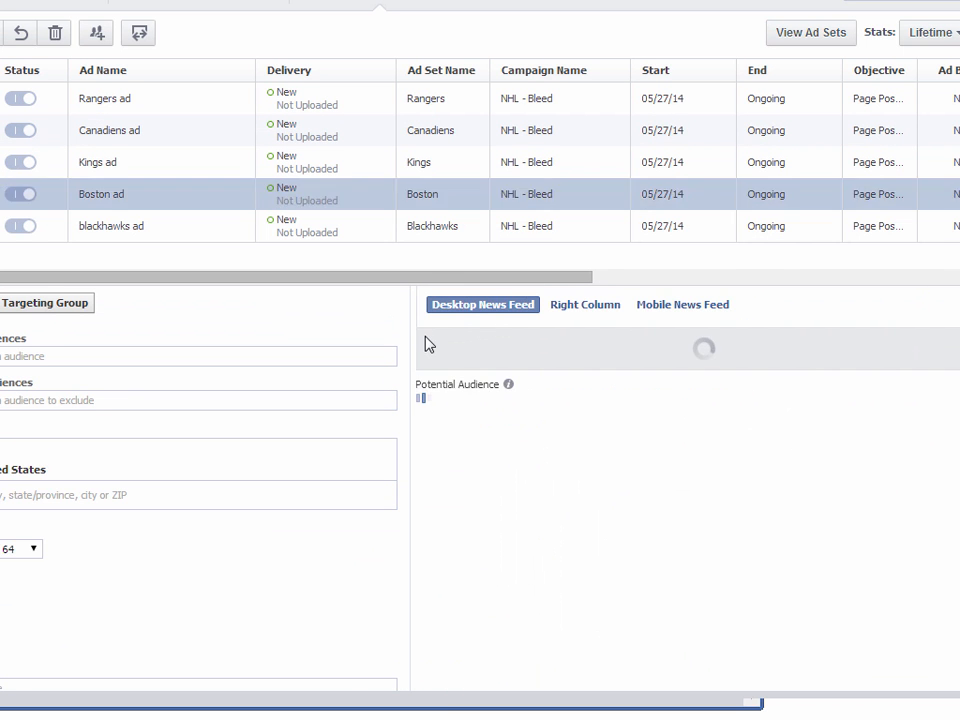
pyautogui.scroll(-2, 444, 506)
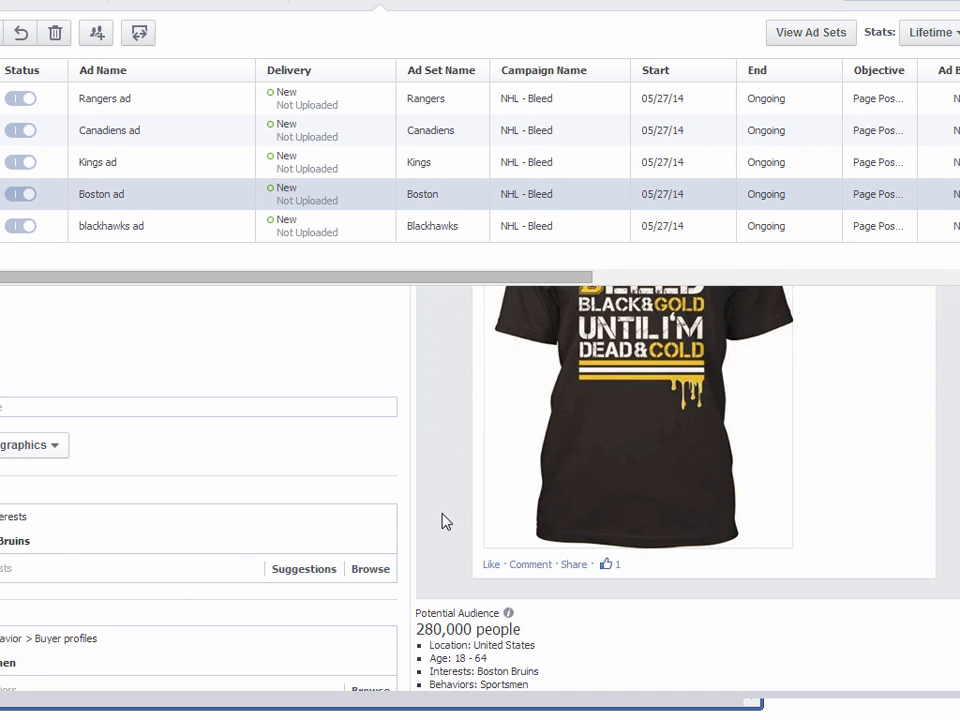
pyautogui.scroll(-2, 445, 521)
# Review the Kings ad's audience, checking both interests, the Buyer profiles behavior and the potential audience.
pyautogui.click(336, 165)
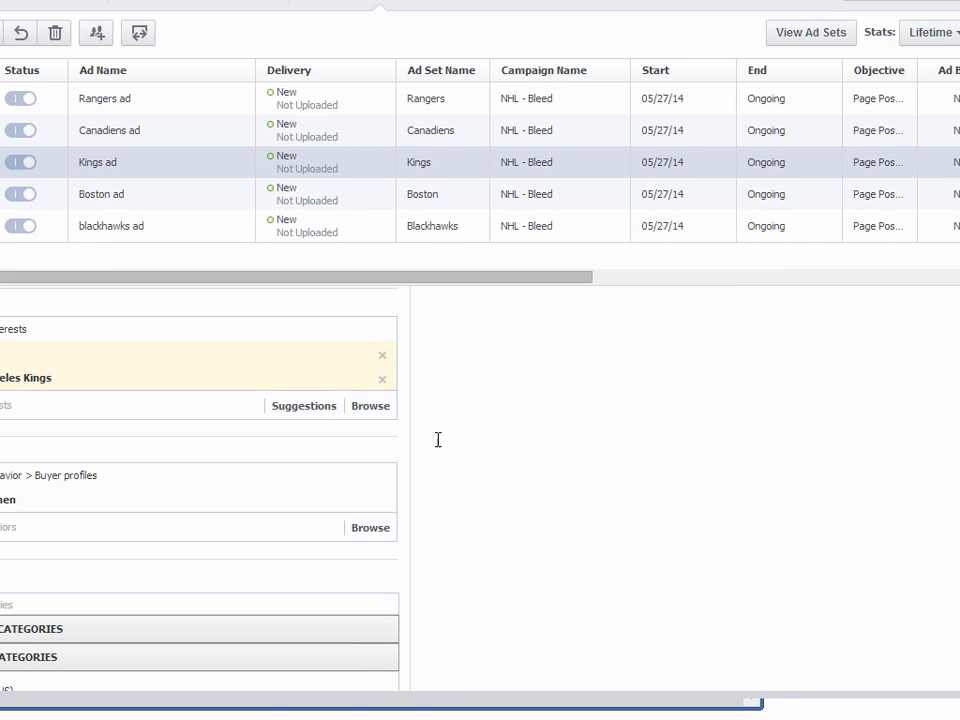
pyautogui.scroll(2, 388, 379)
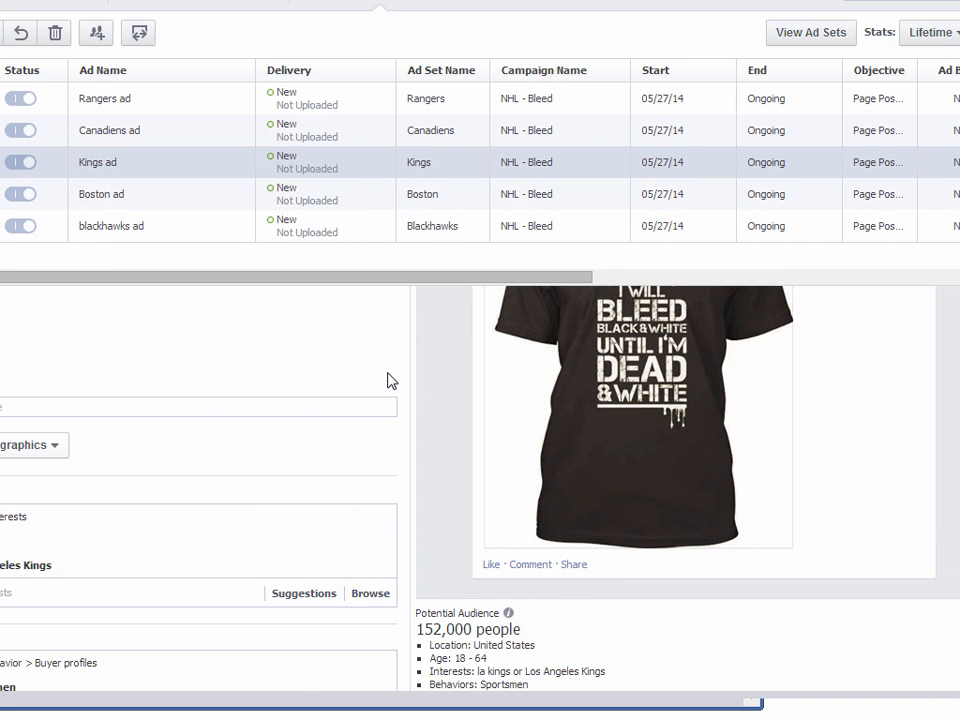
pyautogui.scroll(2, 388, 379)
pyautogui.scroll(-2, 328, 399)
pyautogui.scroll(-1, 150, 420)
pyautogui.scroll(-1, 200, 540)
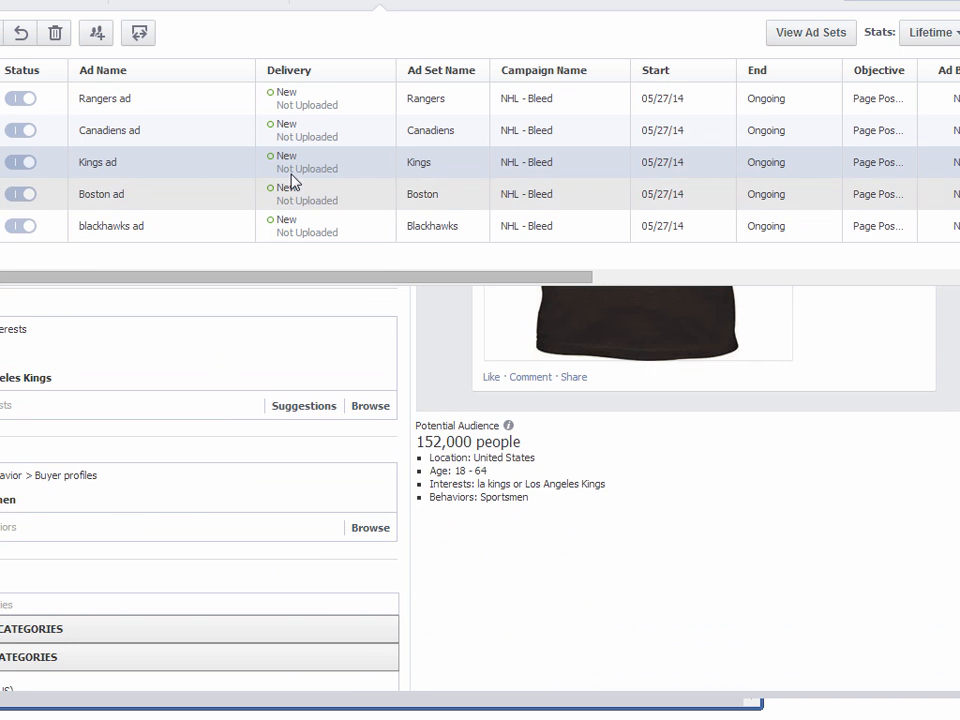
# Review the Canadiens ad's audience, checking its location, age, interest and potential audience.
pyautogui.click(304, 131)
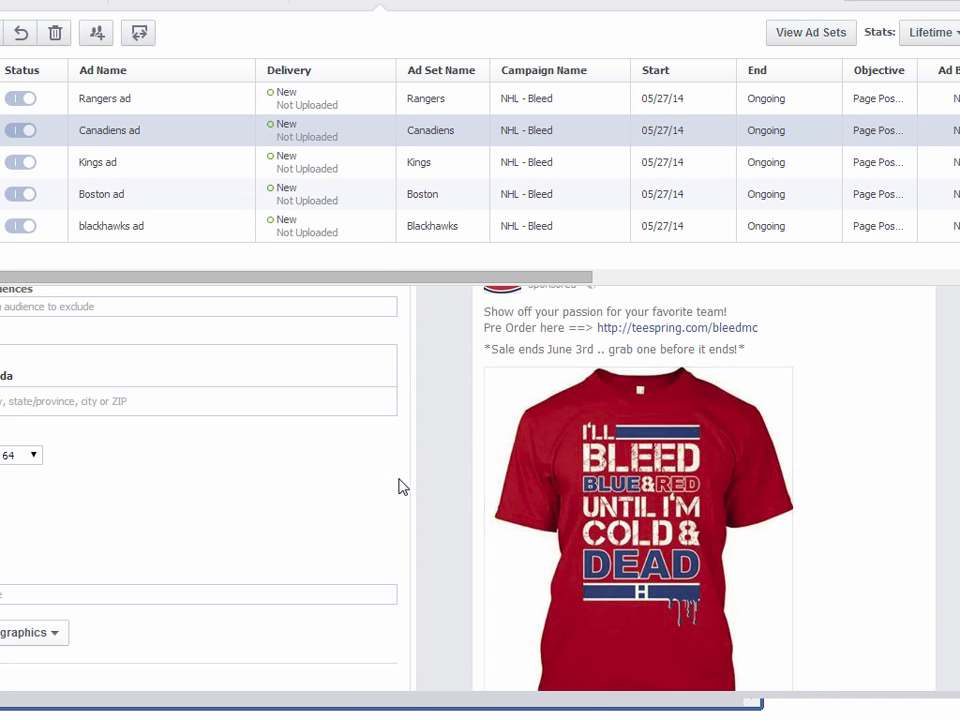
pyautogui.scroll(2, 398, 486)
pyautogui.scroll(-4, 398, 486)
pyautogui.scroll(-3, 420, 510)
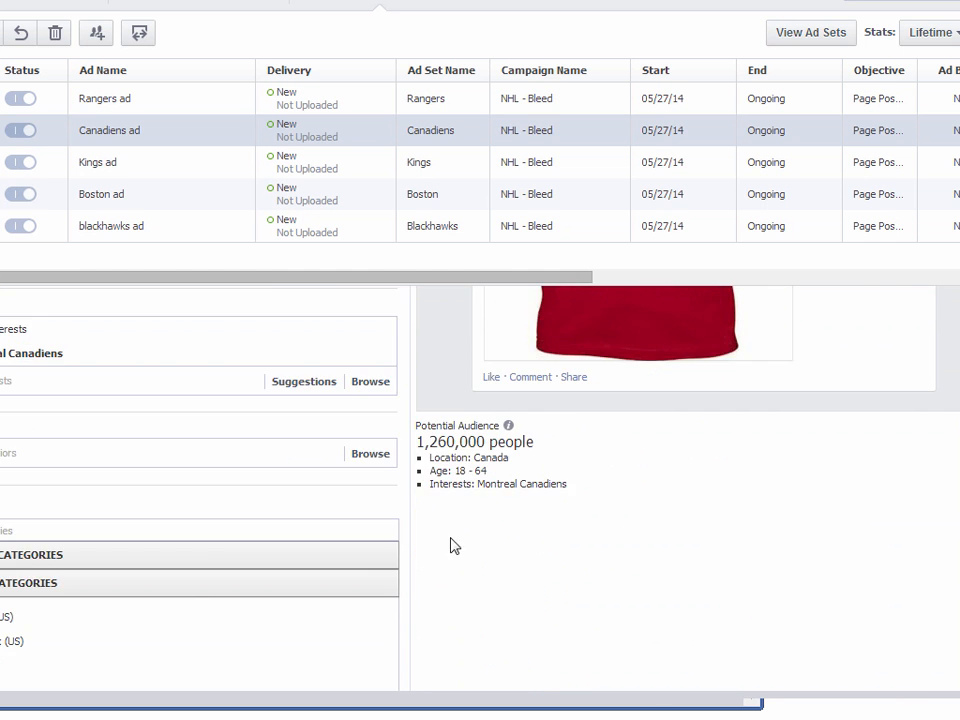
pyautogui.scroll(2, 470, 590)
pyautogui.scroll(2, 460, 560)
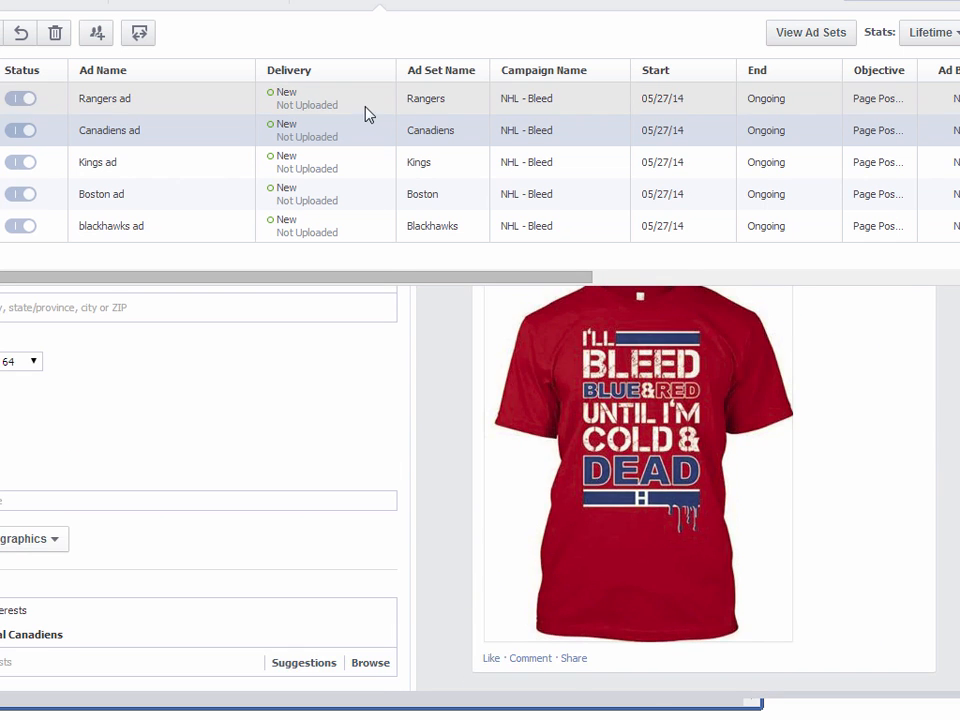
# Review the Rangers ad's audience, from its demographics and interests back up to its location.
pyautogui.click(366, 108)
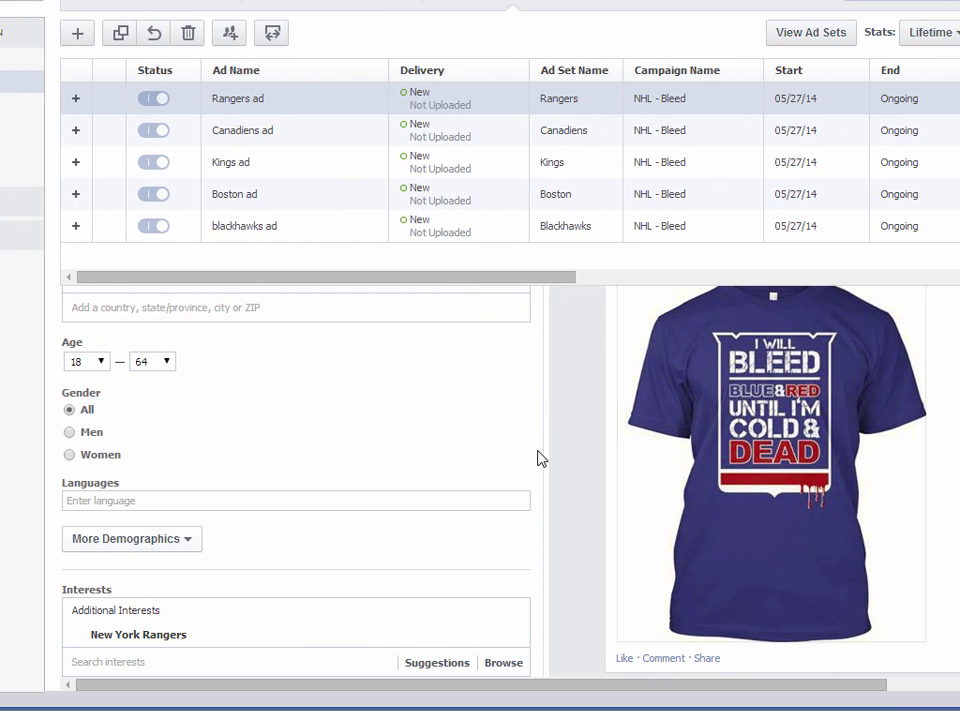
pyautogui.scroll(-3, 567, 421)
pyautogui.scroll(-2, 567, 421)
pyautogui.scroll(8, 566, 420)
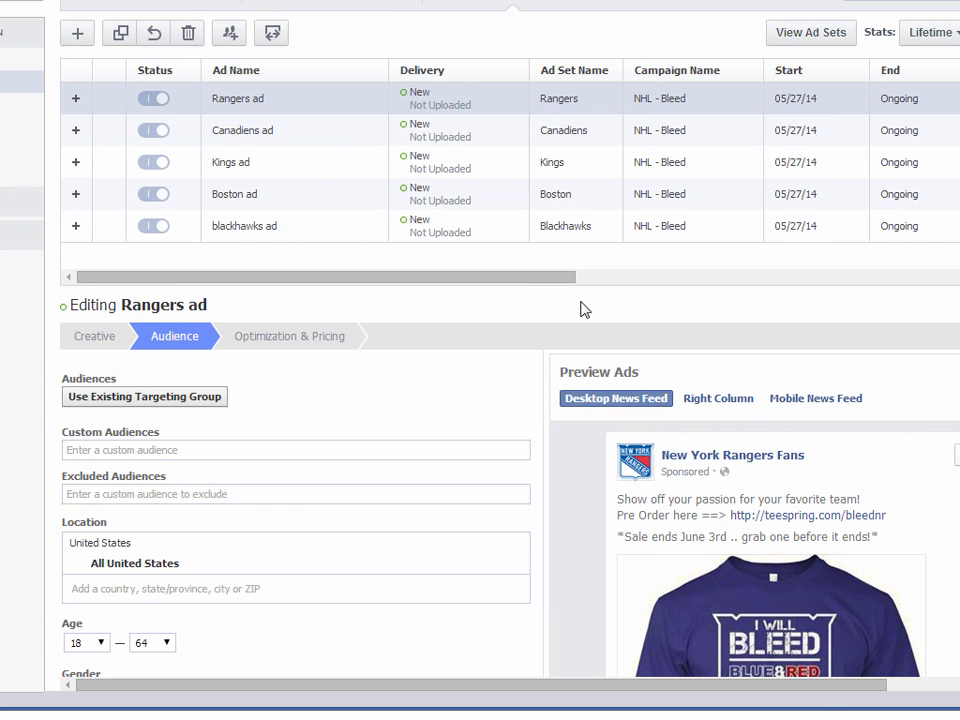
# Compare the settings of the not-yet-uploaded NHL - Bleed and NHL - One More campaigns.
pyautogui.click(175, 7)
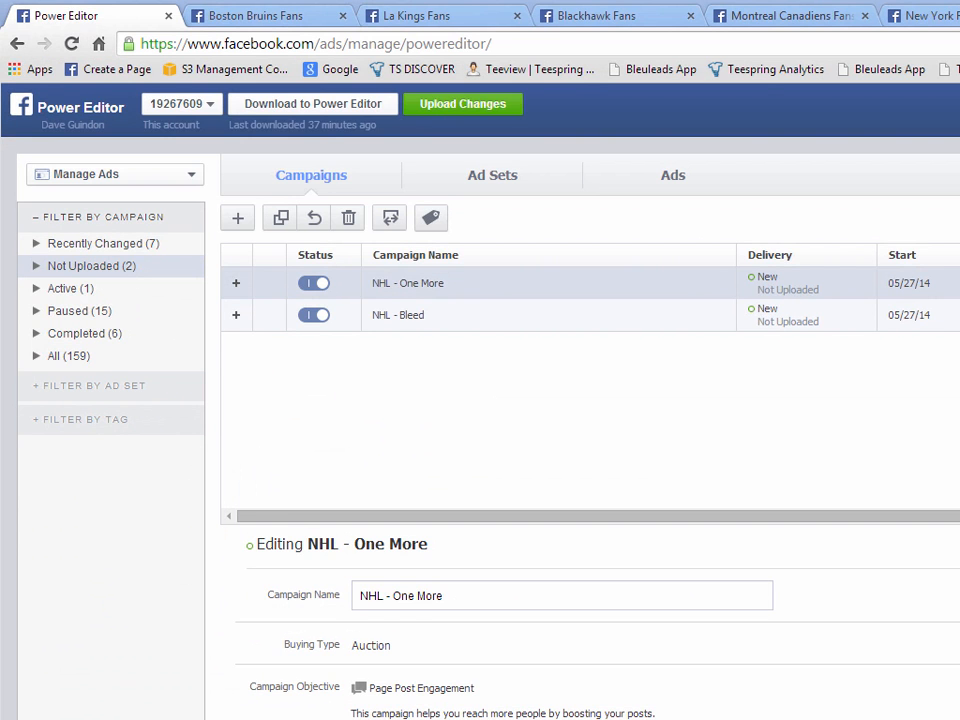
pyautogui.click(448, 314)
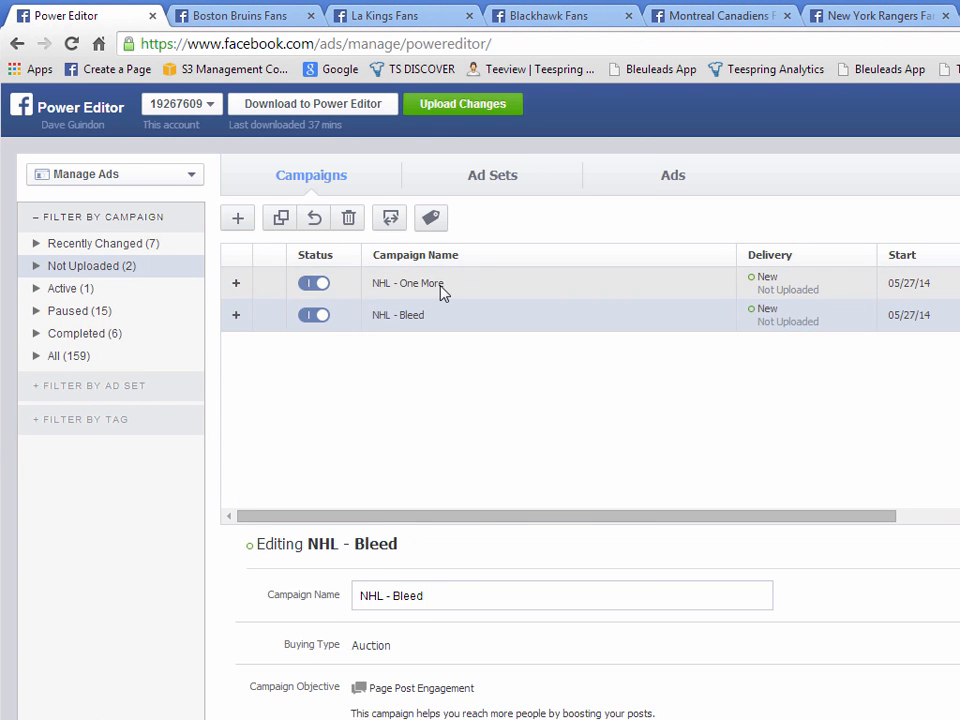
pyautogui.click(470, 286)
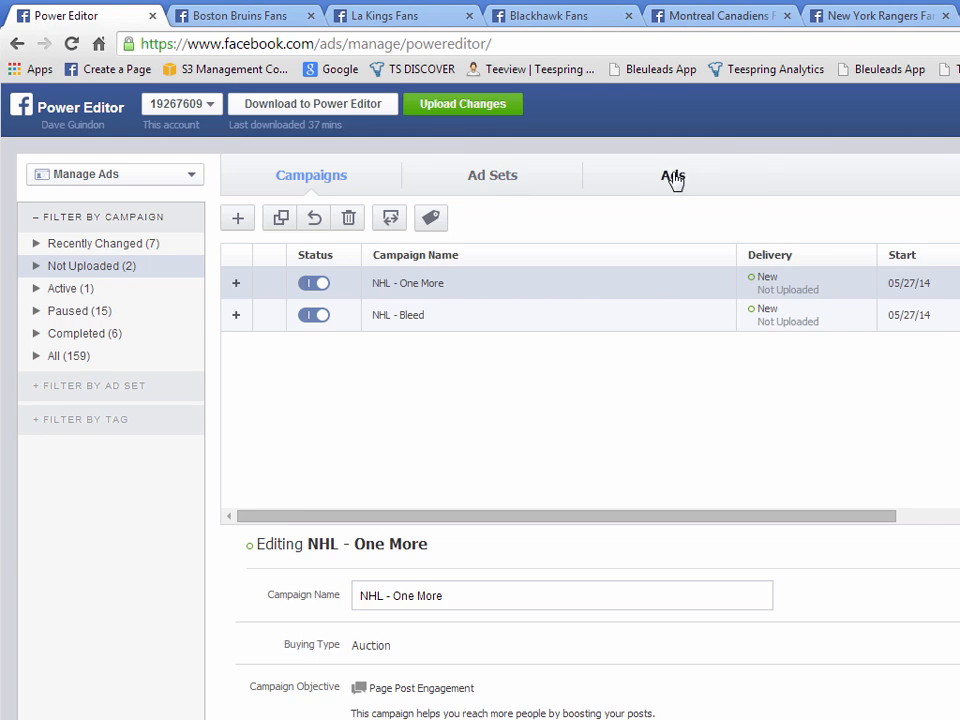
# Review the blackhawks ad - bleed audience at ad level, from its location and age down to the interest and Sportsmen behavior.
pyautogui.click(673, 178)
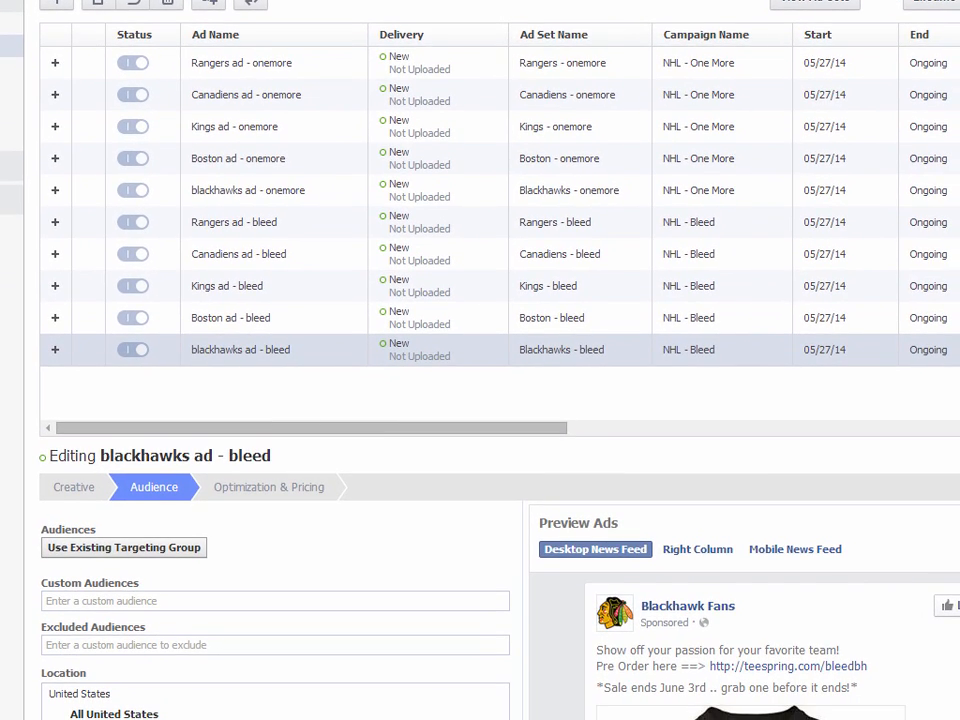
pyautogui.moveTo(394, 430); pyautogui.dragTo(368, 440)
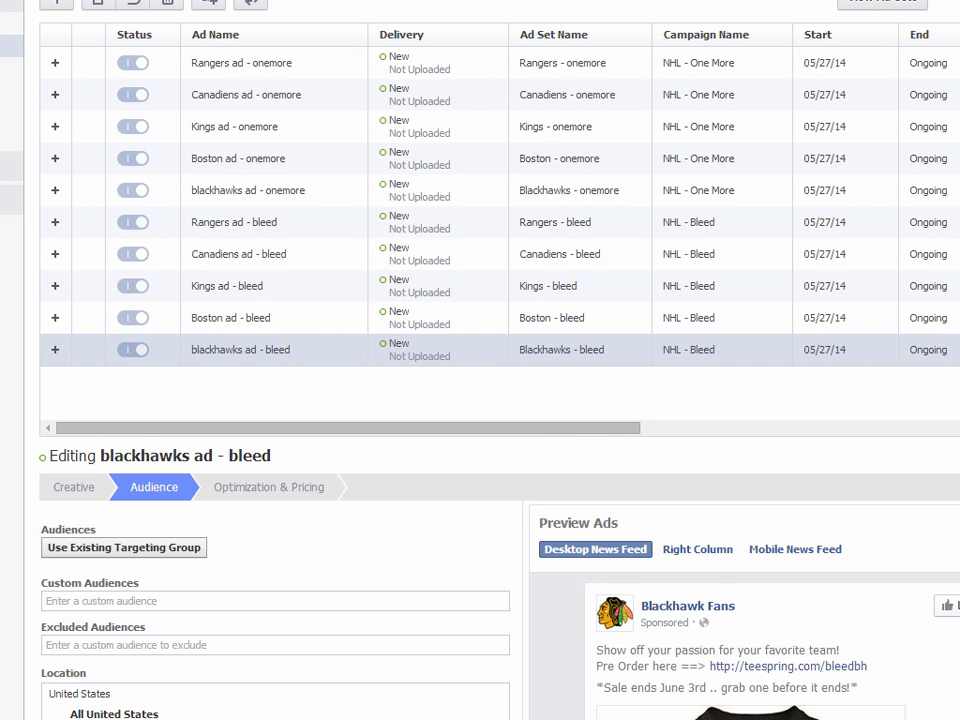
pyautogui.scroll(-2, 480, 580)
pyautogui.scroll(-2, 480, 580)
pyautogui.scroll(2, 480, 580)
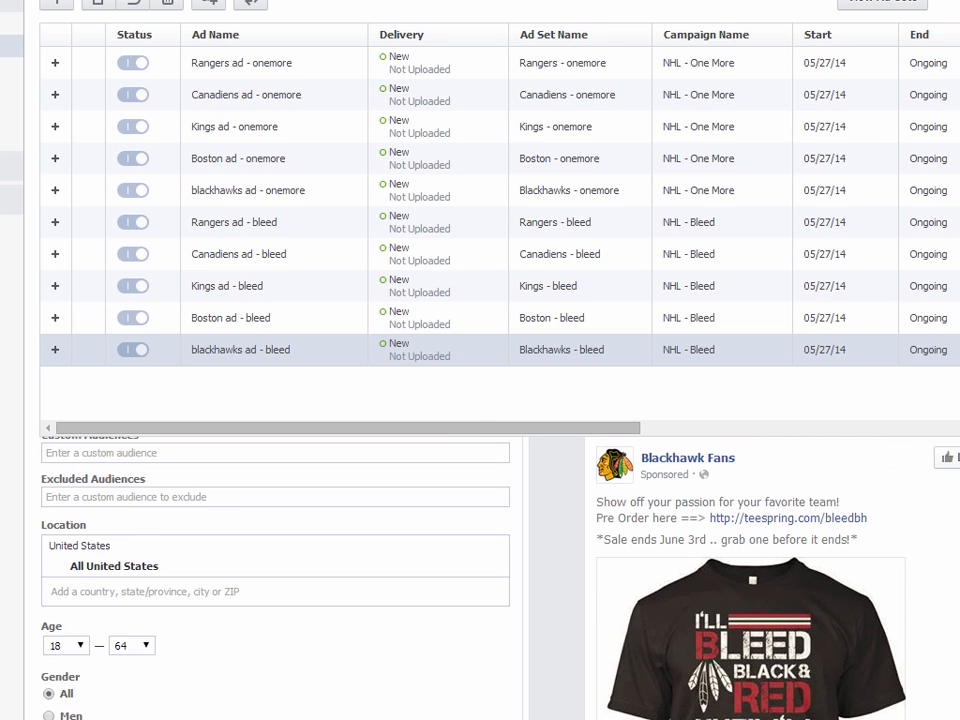
pyautogui.moveTo(476, 435); pyautogui.dragTo(440, 404)
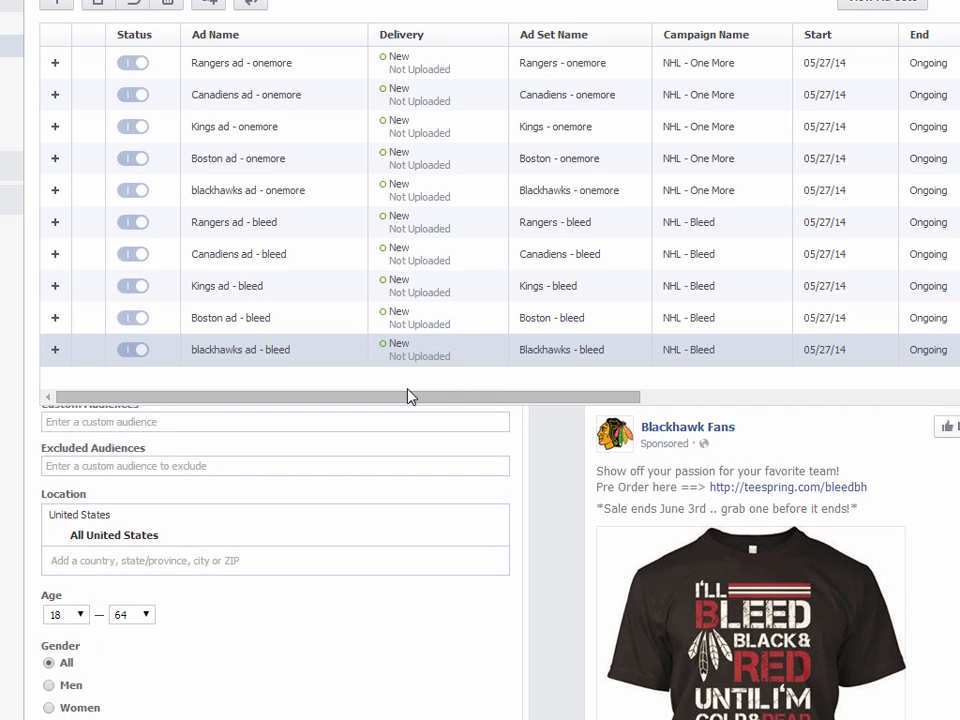
pyautogui.click(283, 355)
pyautogui.scroll(2, 174, 461)
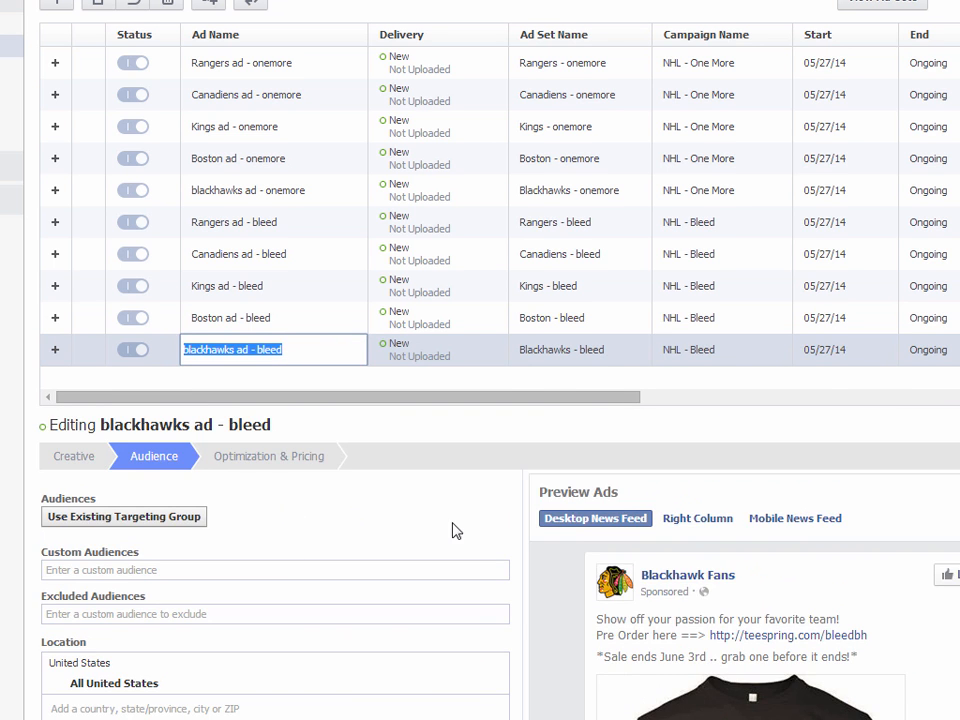
pyautogui.scroll(-5, 452, 531)
pyautogui.scroll(-3, 453, 523)
pyautogui.moveTo(110, 600)
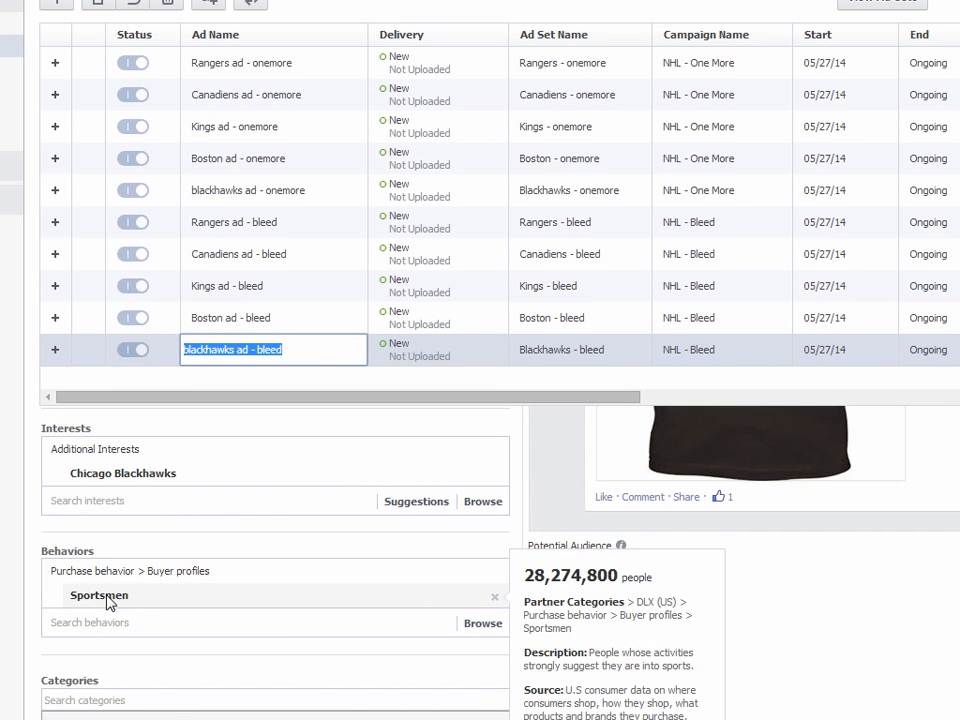
# Compare the interests and behaviors of the Canadiens bleed ad and the five onemore ads, from Blackhawks up to Rangers.
pyautogui.click(354, 260)
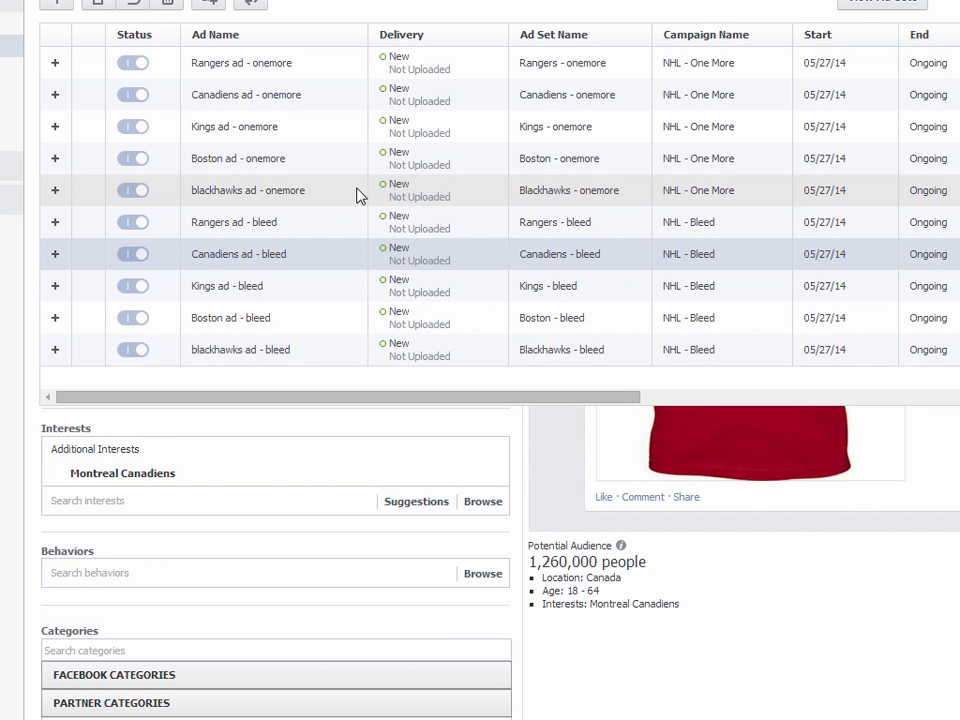
pyautogui.click(355, 192)
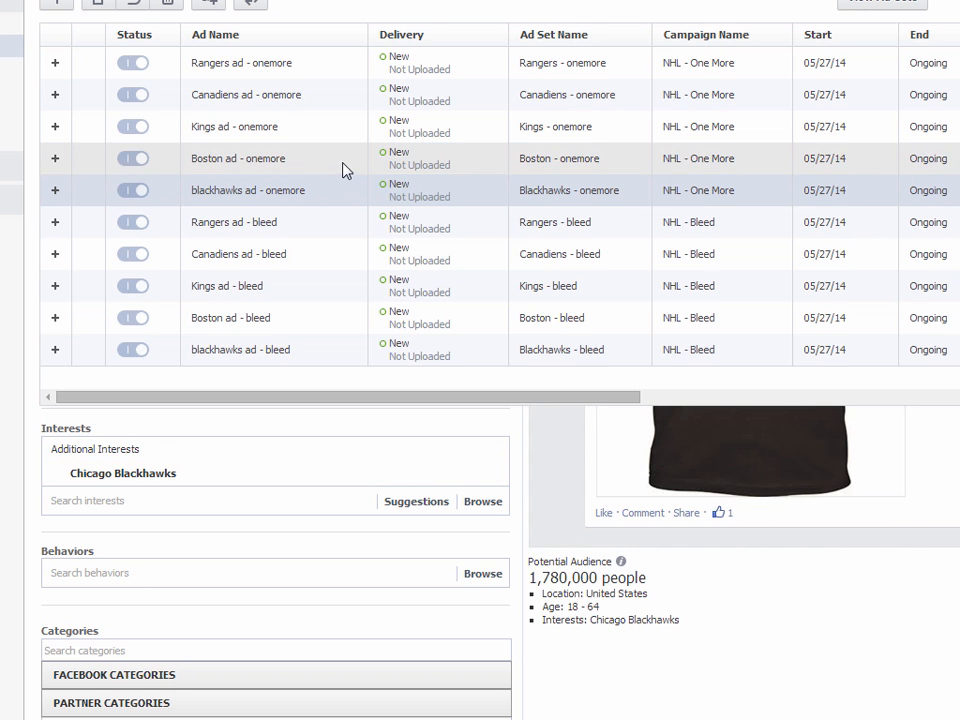
pyautogui.click(332, 162)
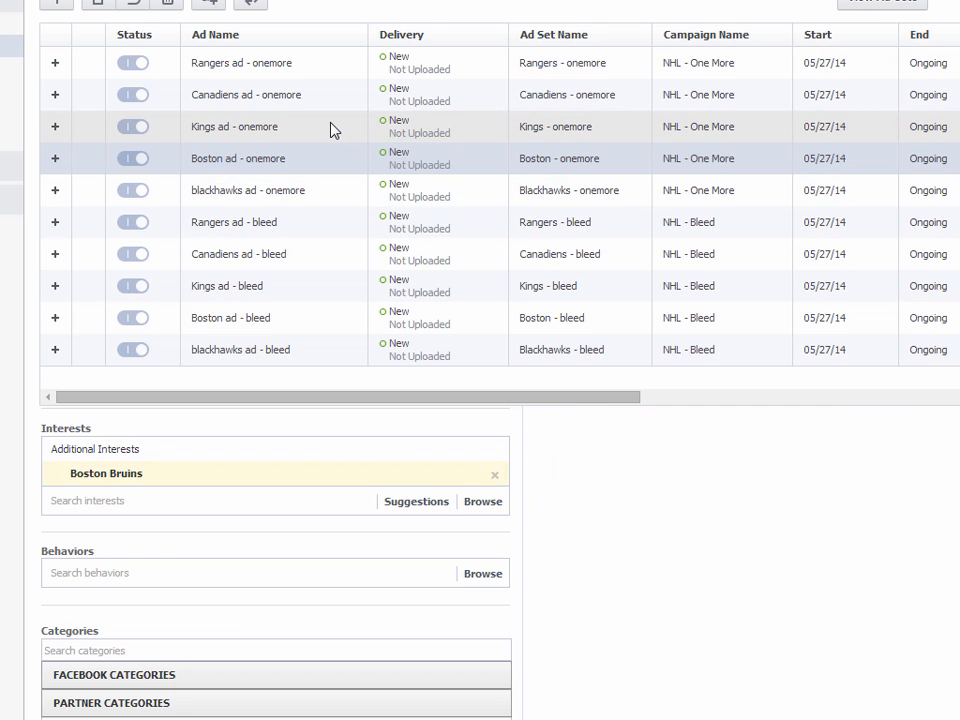
pyautogui.click(332, 128)
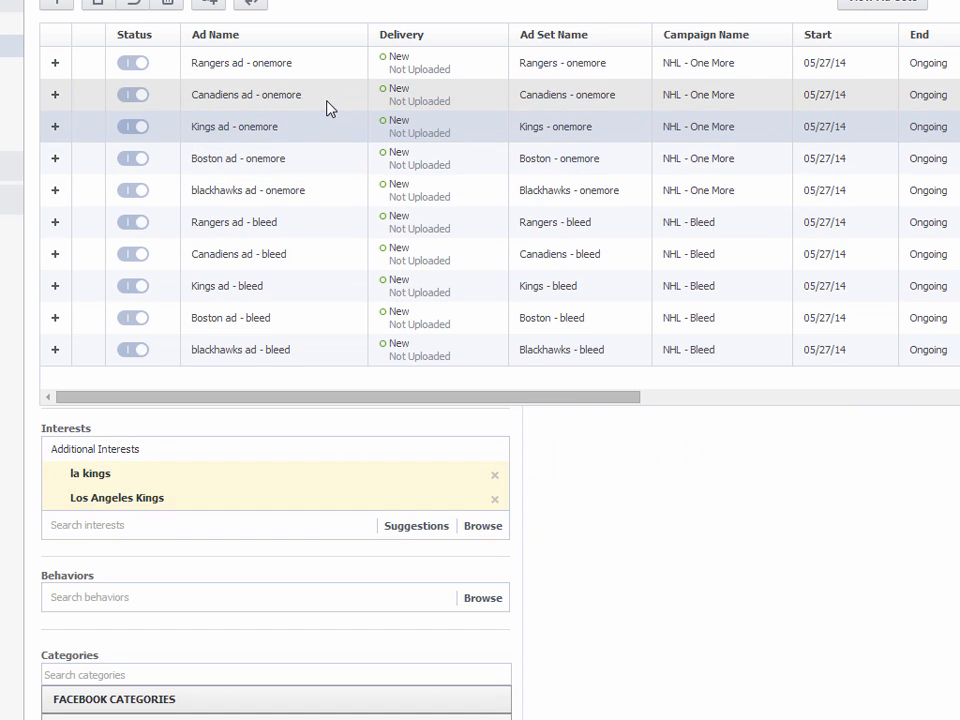
pyautogui.click(328, 101)
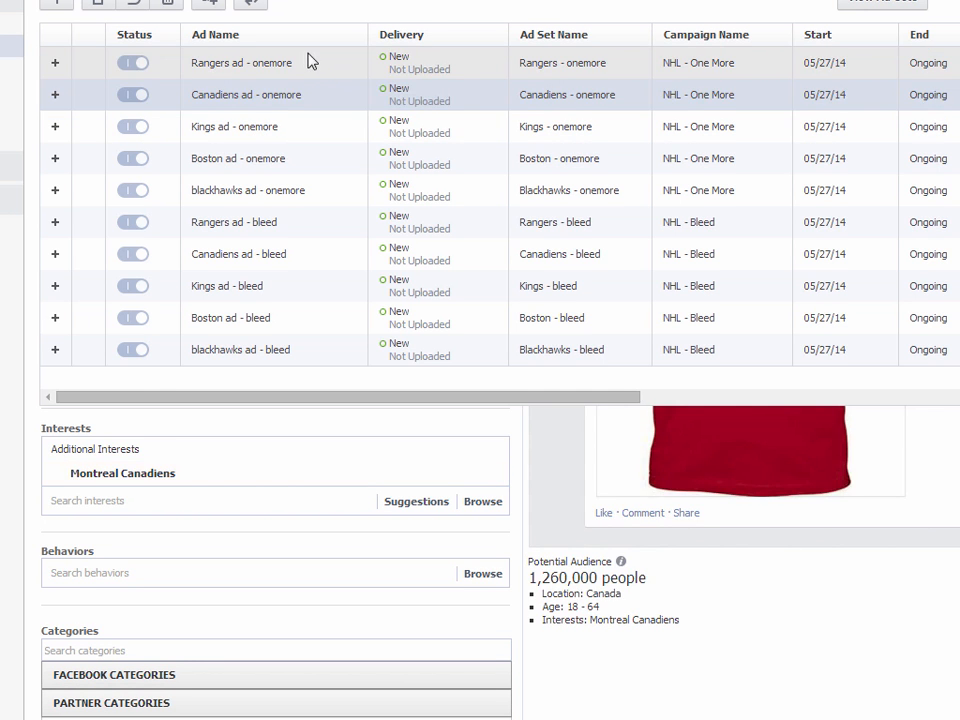
pyautogui.click(284, 67)
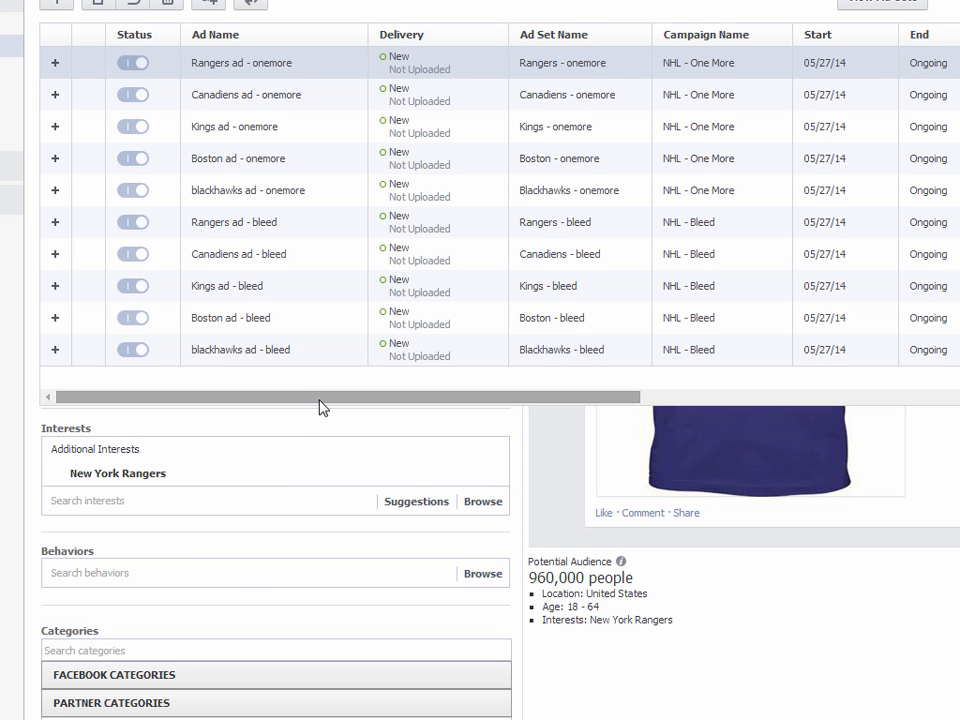
# Review the ad sets of both NHL campaigns in an enlarged list, checking their daily budgets and start dates.
pyautogui.click(345, 1)
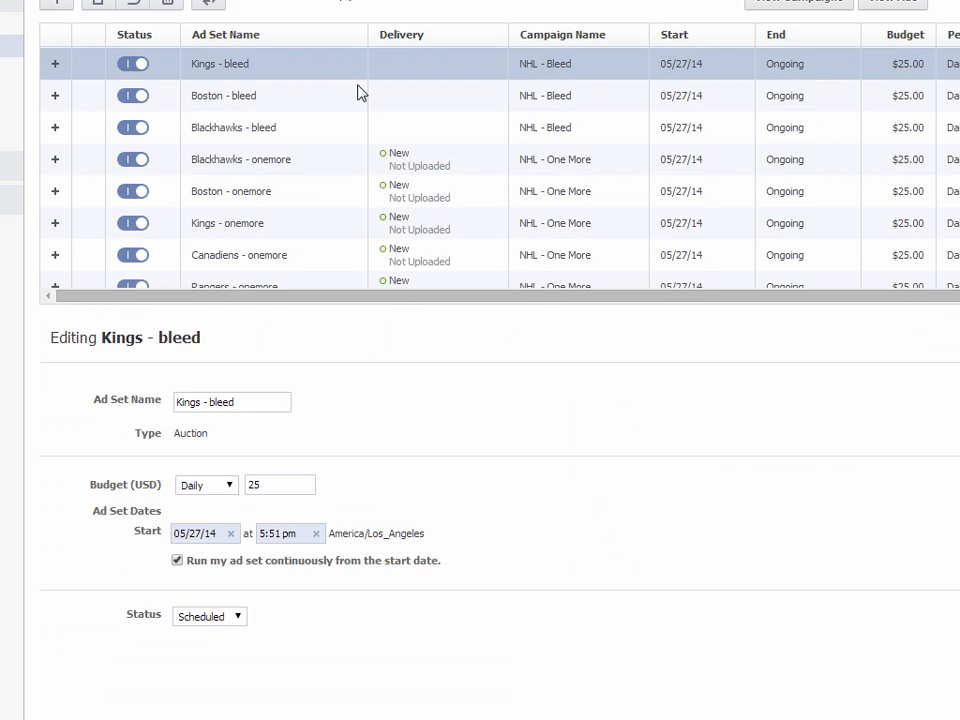
pyautogui.moveTo(512, 304); pyautogui.dragTo(510, 427)
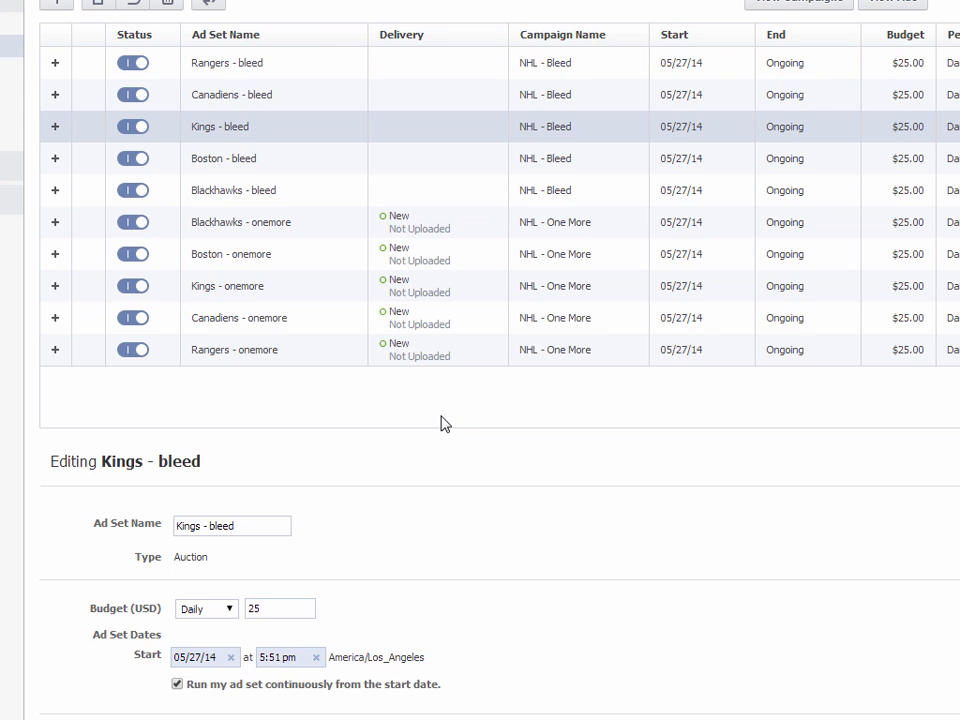
pyautogui.moveTo(454, 428)
pyautogui.mouseDown()
pyautogui.moveTo(453, 375)
pyautogui.moveTo(457, 422)
pyautogui.mouseUp()
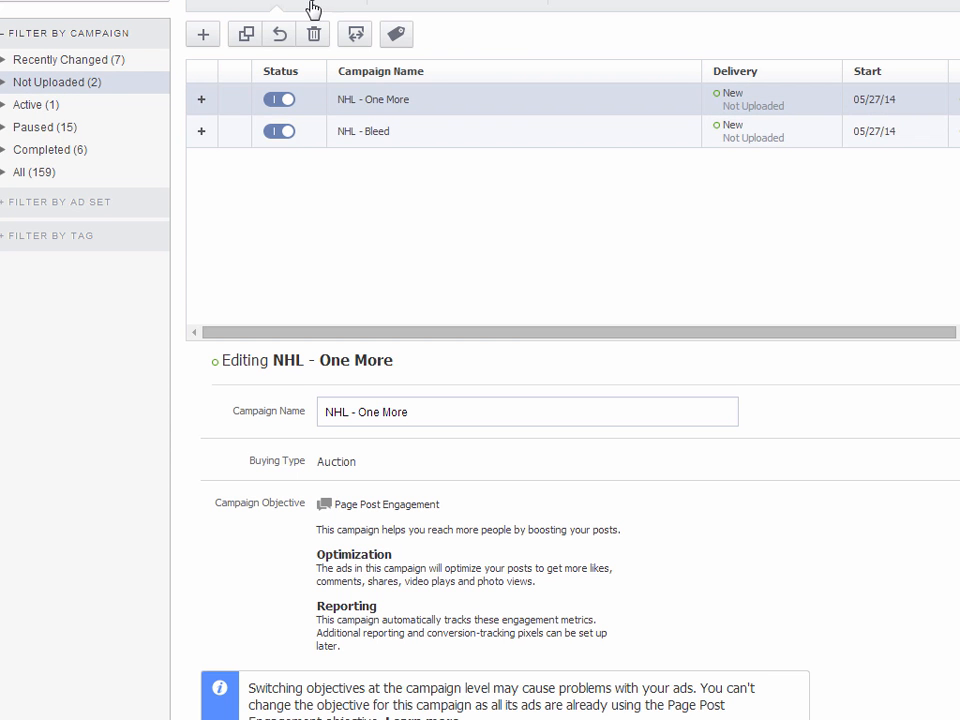
# Select the not-yet-uploaded NHL - Bleed and NHL - One More campaigns, upload the changes and dismiss the completion message.
pyautogui.click(43, 88)
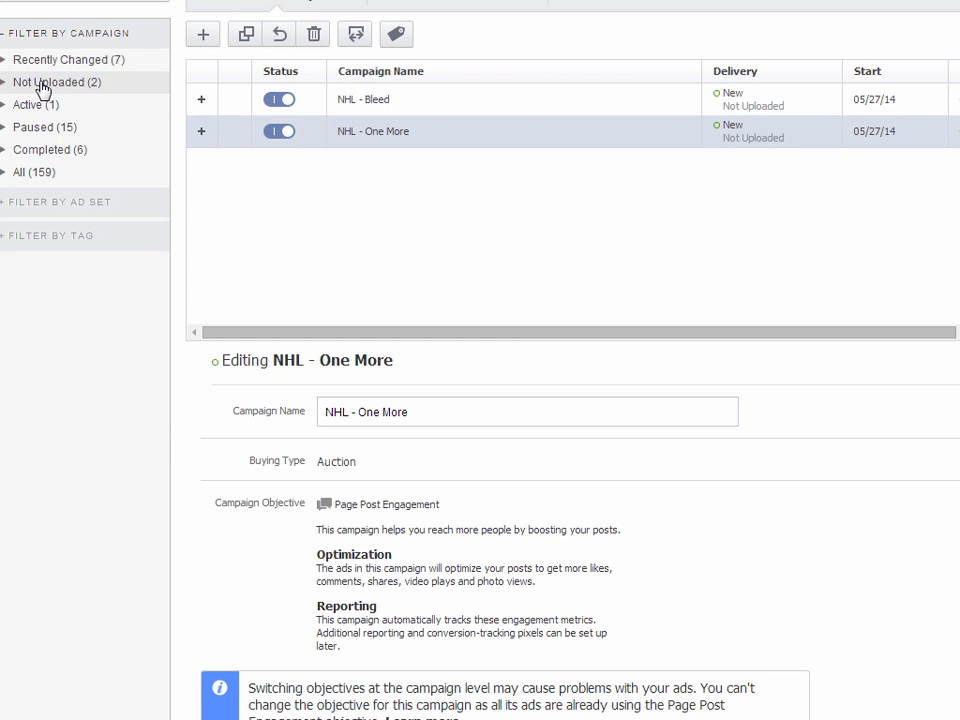
pyautogui.click(406, 104)
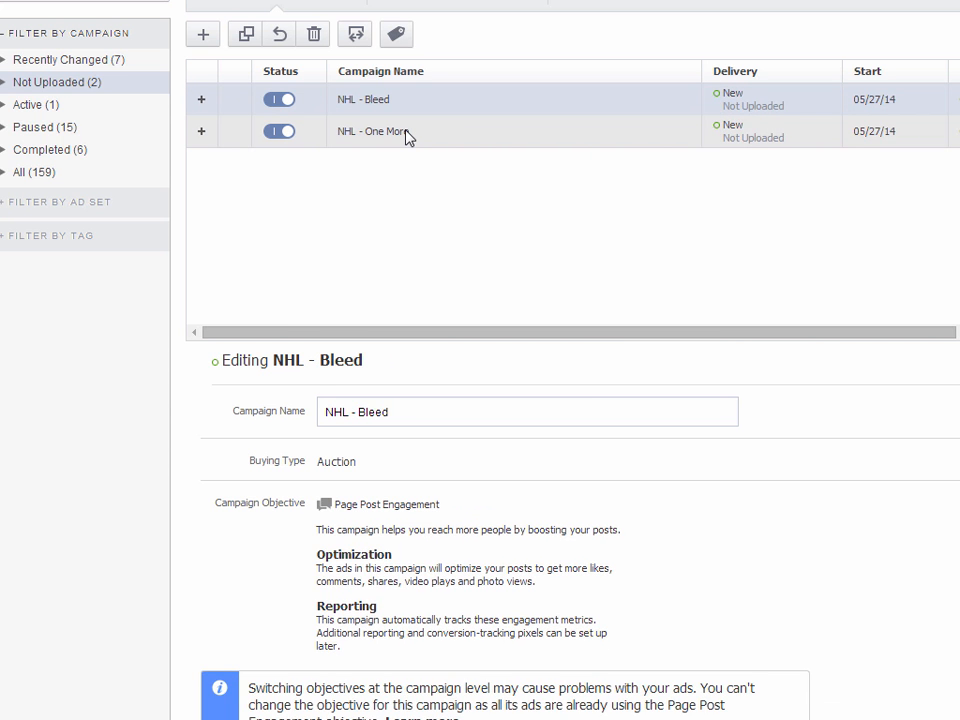
pyautogui.keyDown('ctrl'); pyautogui.click(406, 136); pyautogui.keyUp('ctrl')
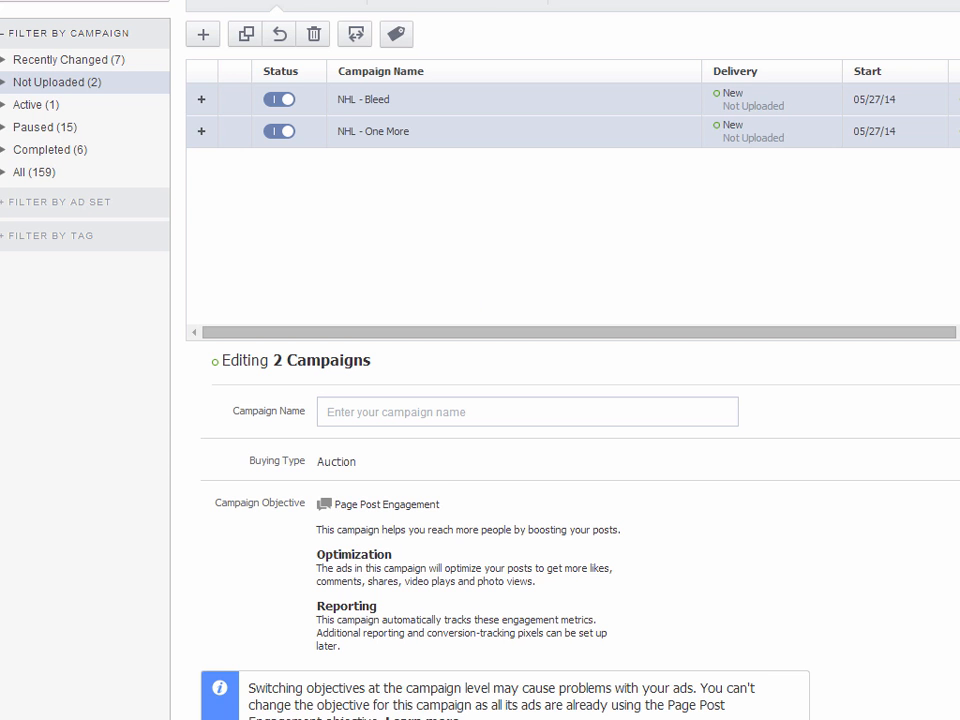
pyautogui.scroll(3, 480, 400)
pyautogui.click(416, 103)
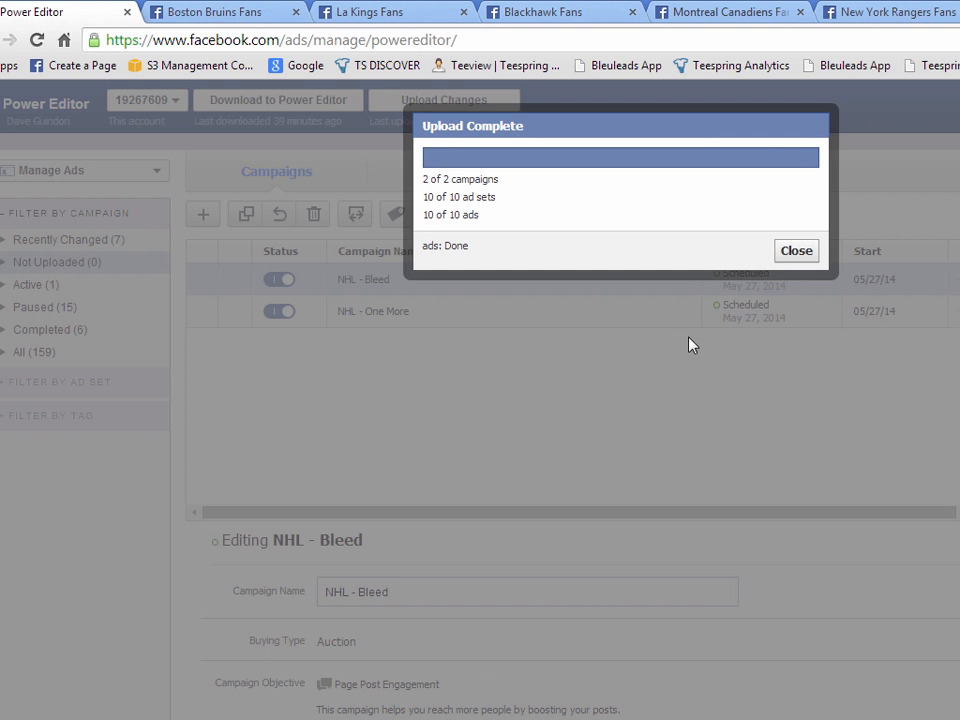
pyautogui.click(796, 252)
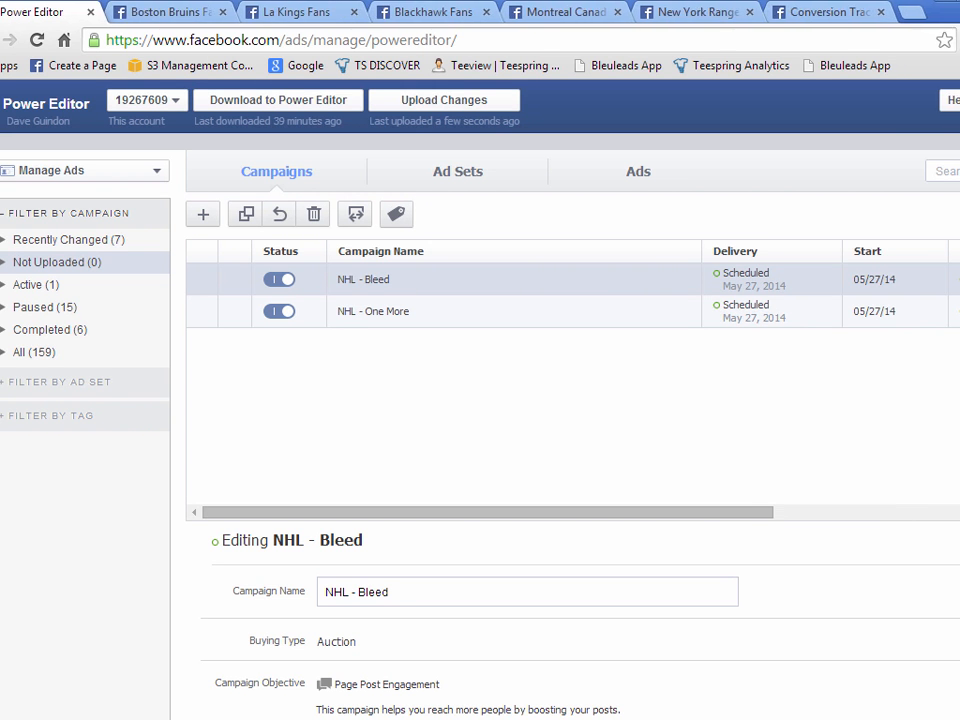
# Open Ads Manager from the Boston Bruins Fans page and check the delivery status of NHL - Bleed and NHL - One More.
pyautogui.click(163, 18)
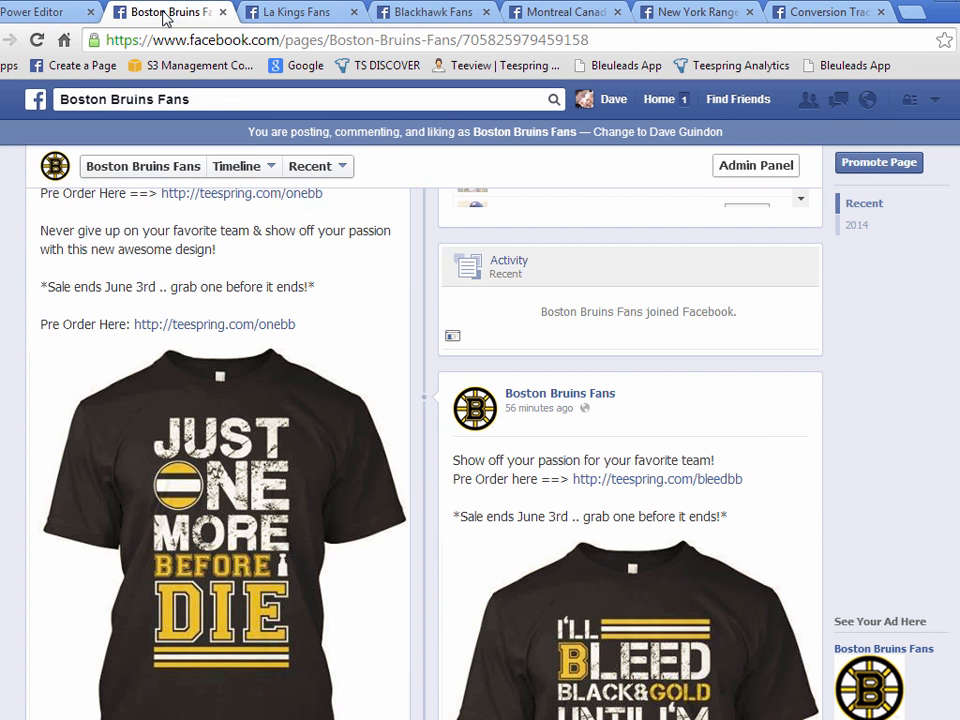
pyautogui.scroll(10, 926, 450)
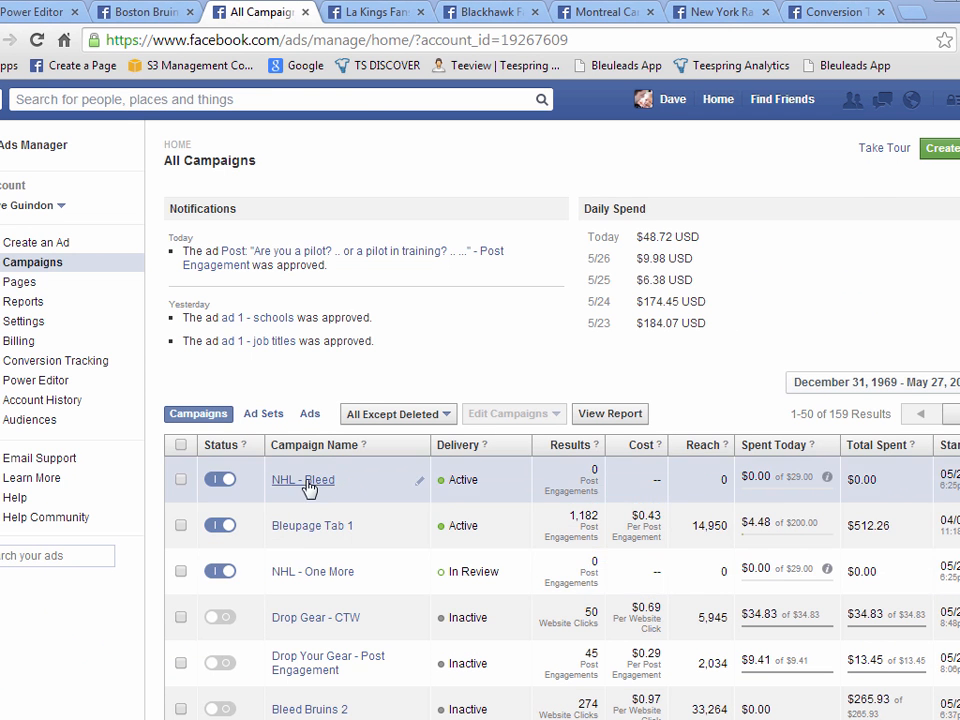
pyautogui.moveTo(0, 480); pyautogui.dragTo(0, 480)
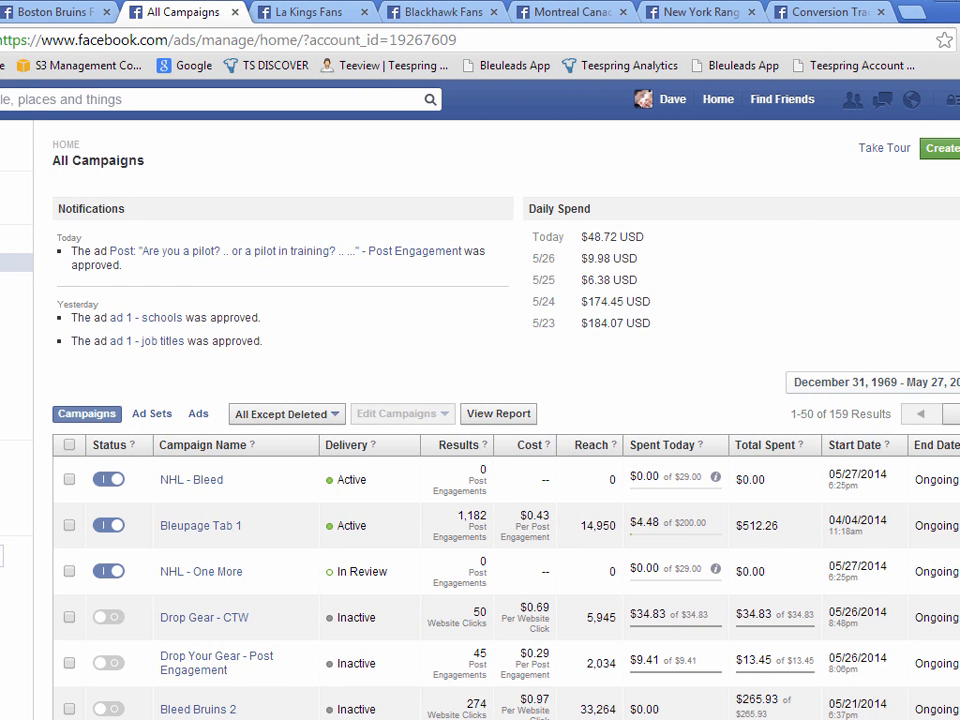
pyautogui.moveTo(366, 484)
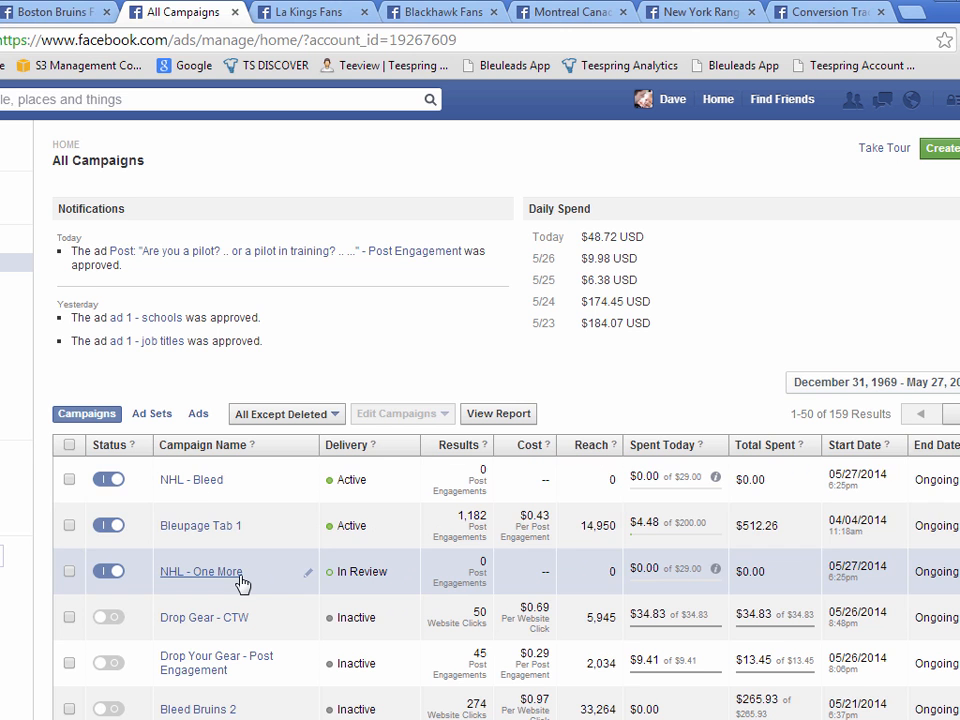
# Open the Boston - bleed ad set in NHL - Bleed and review its ad's preview and targeting.
pyautogui.click(195, 482)
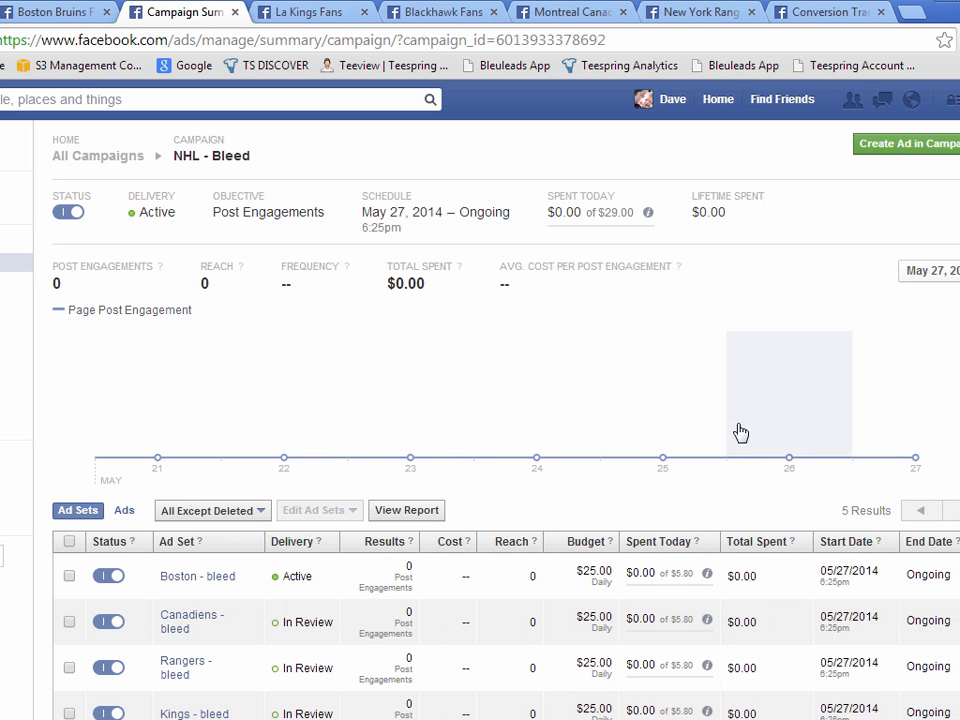
pyautogui.scroll(-1, 418, 613)
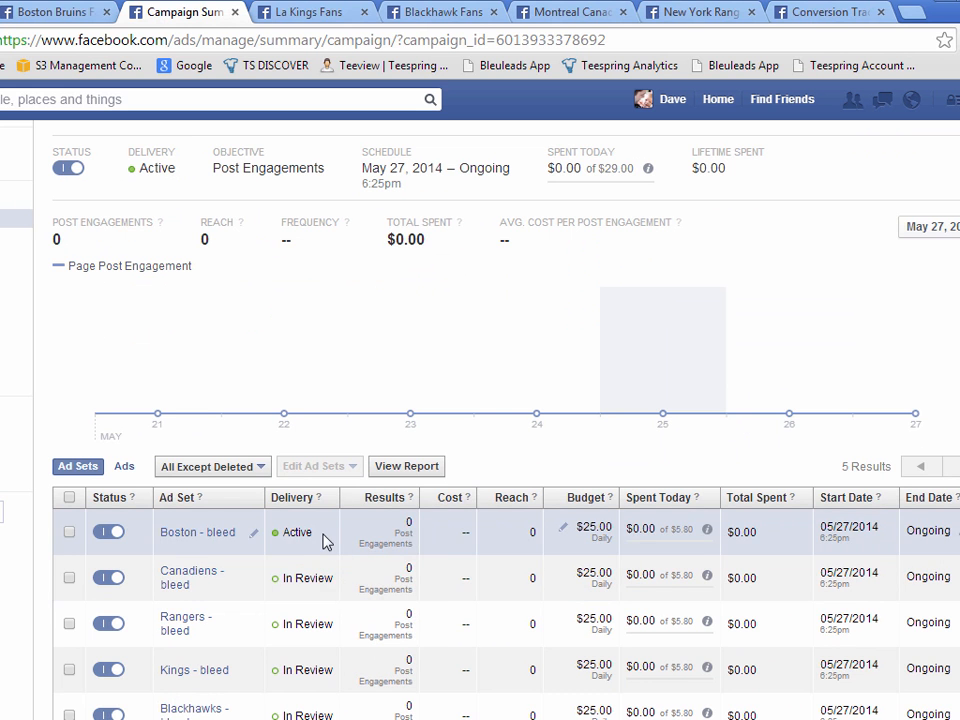
pyautogui.click(197, 532)
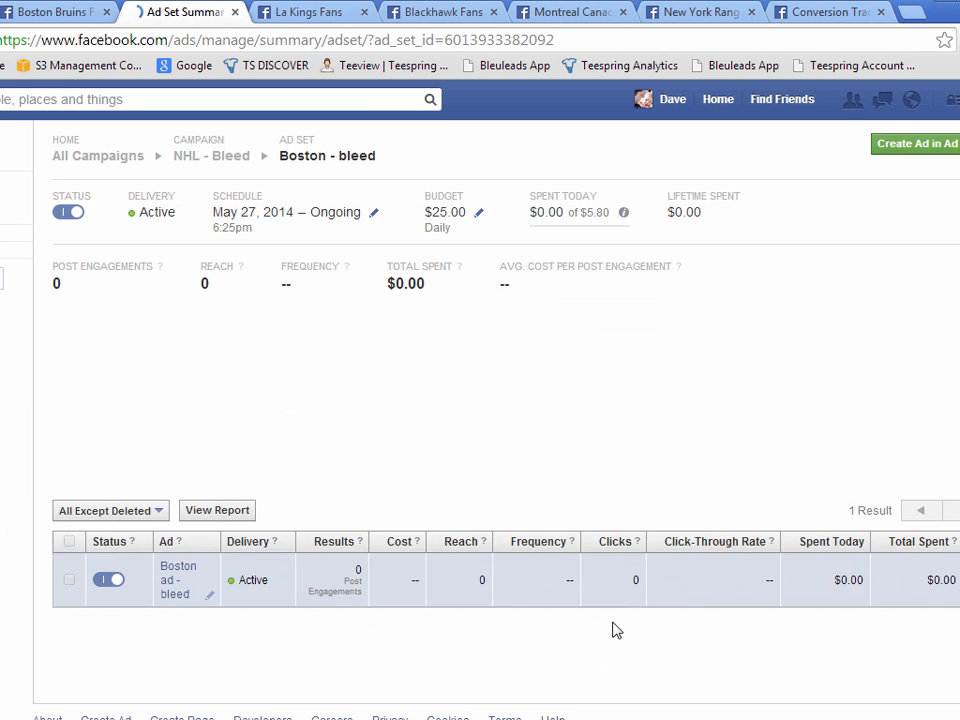
pyautogui.click(178, 595)
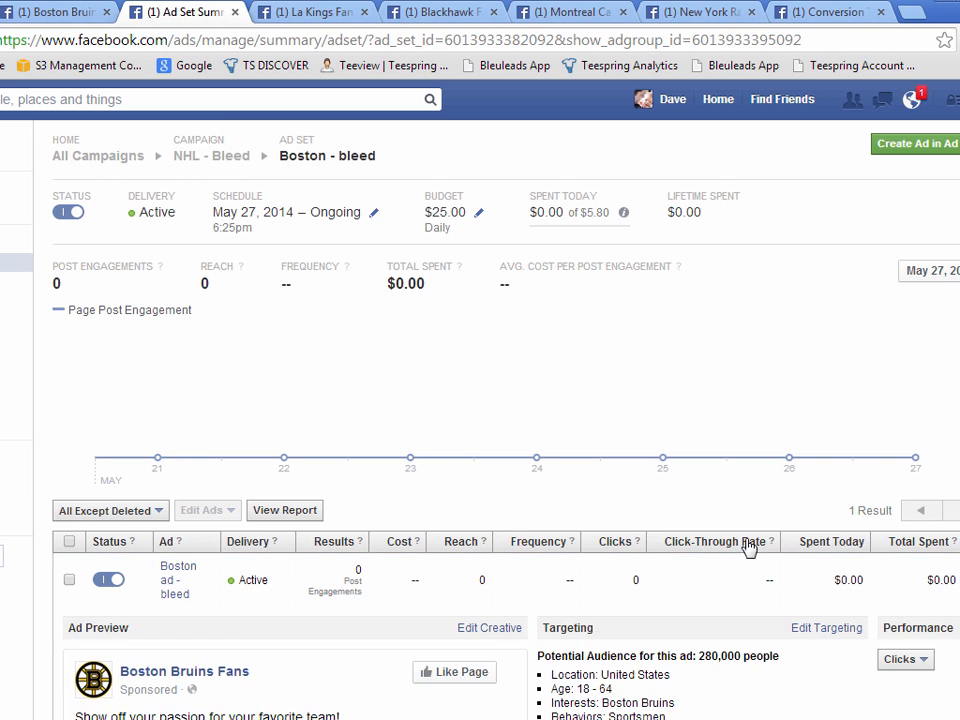
pyautogui.scroll(-5, 749, 547)
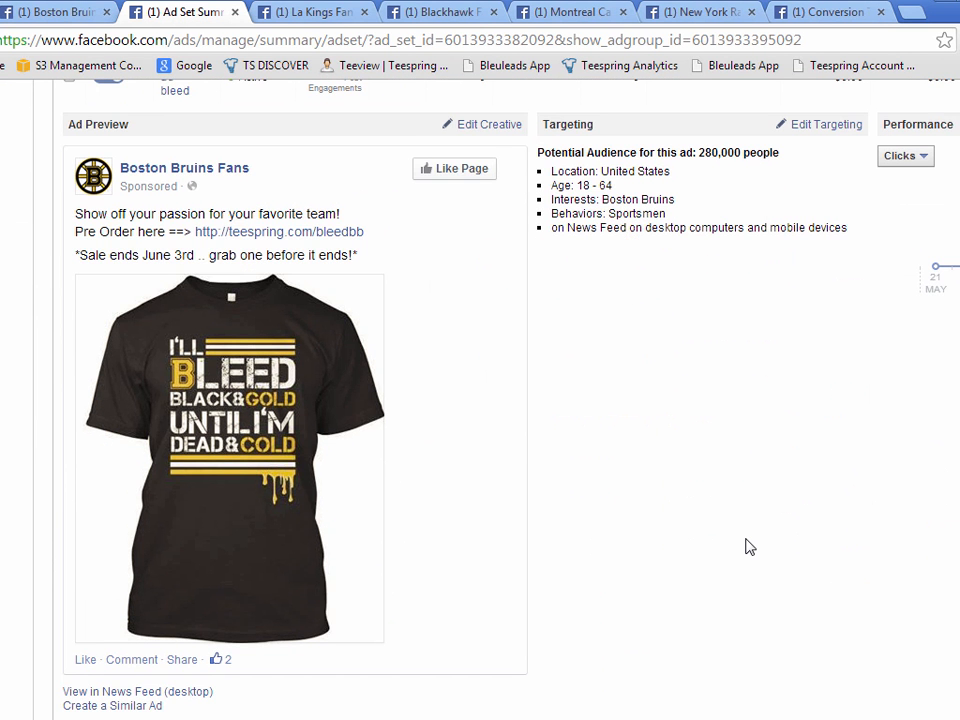
pyautogui.scroll(5, 749, 547)
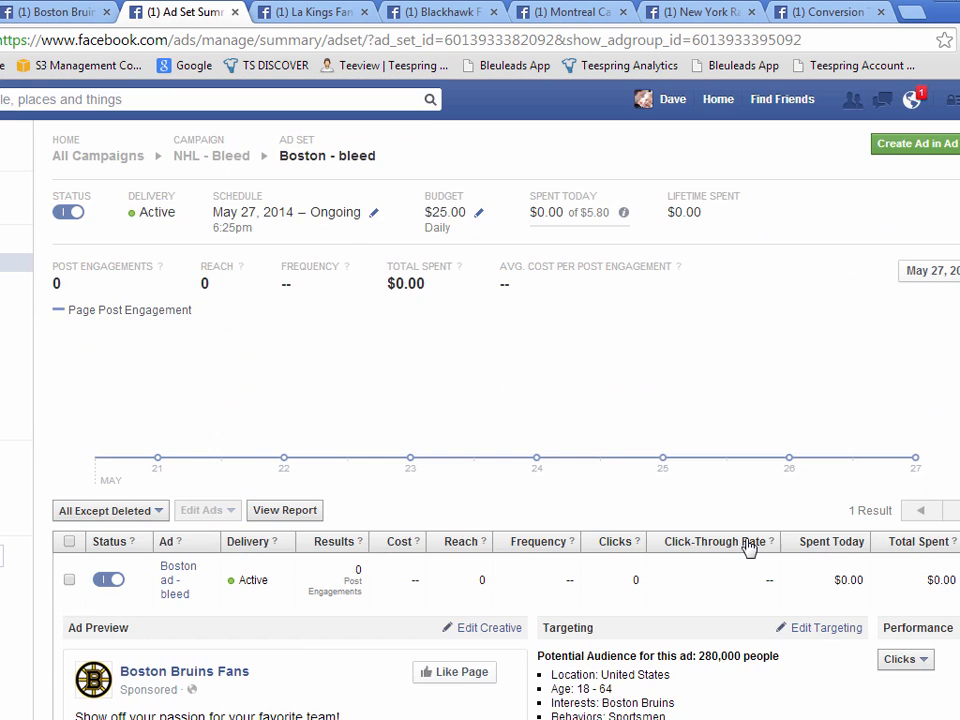
# Check the account notifications and return to All Campaigns to examine the ad delivery breakdown of both NHL campaigns.
pyautogui.click(910, 101)
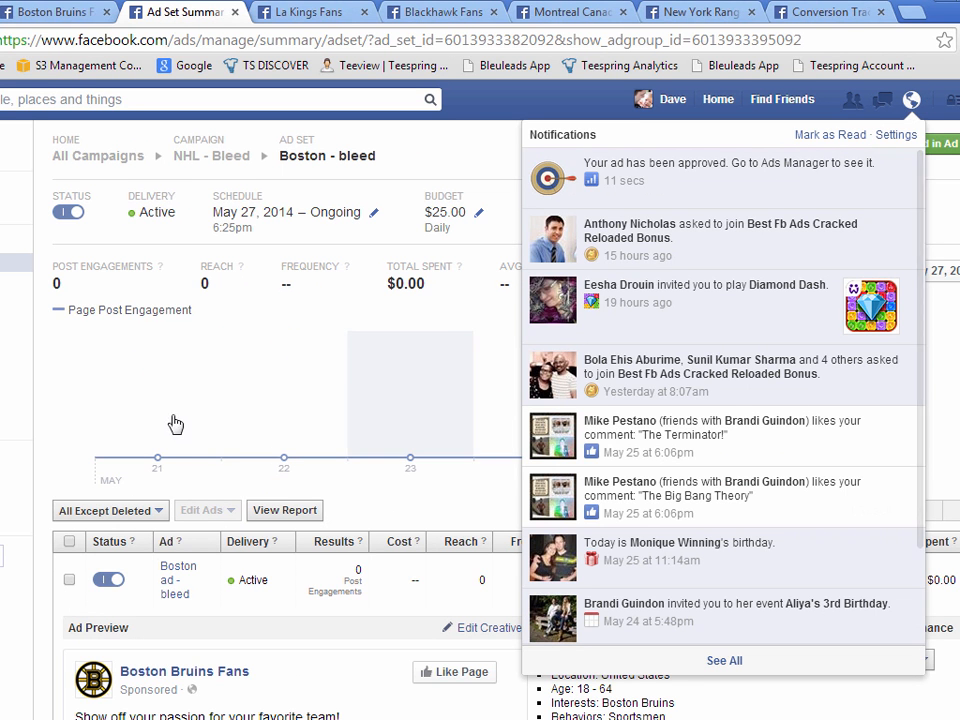
pyautogui.click(300, 355)
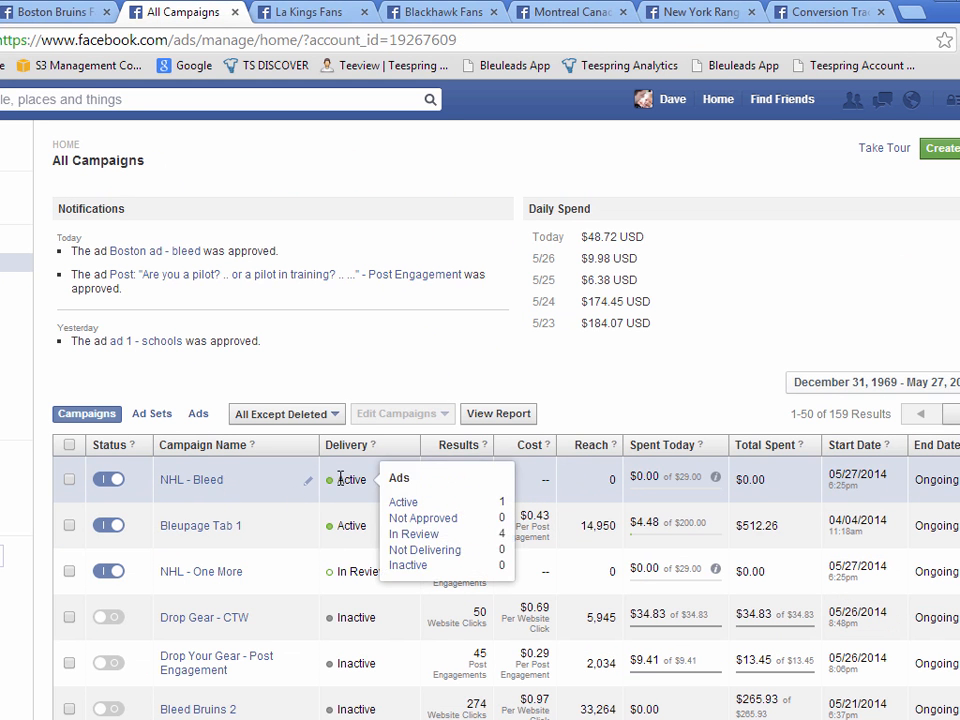
pyautogui.moveTo(357, 571)
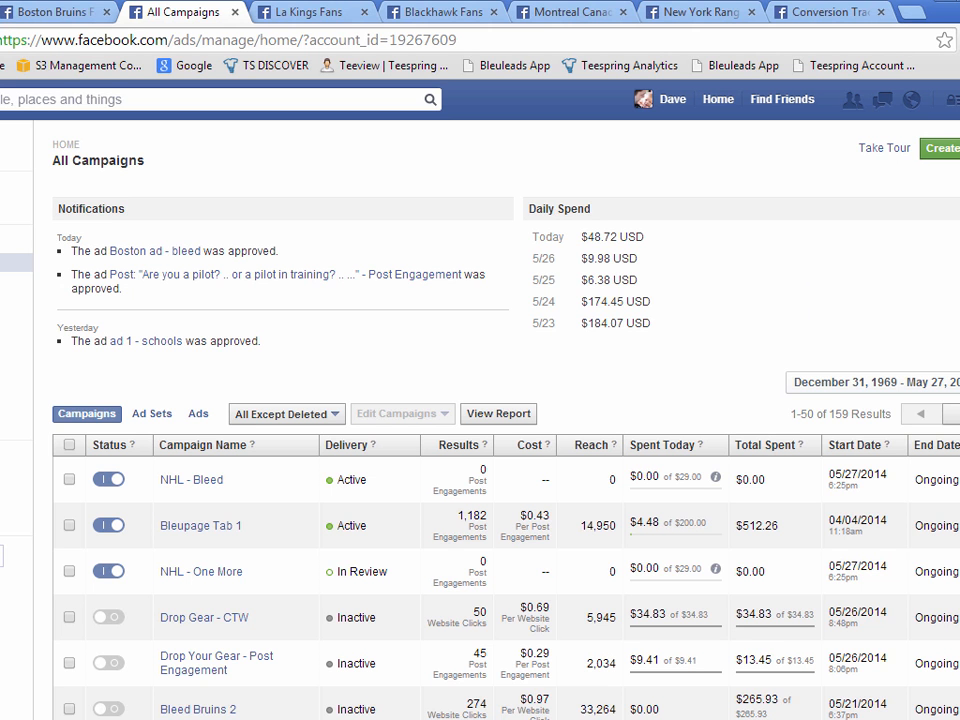
pyautogui.moveTo(959, 258); pyautogui.dragTo(934, 258)
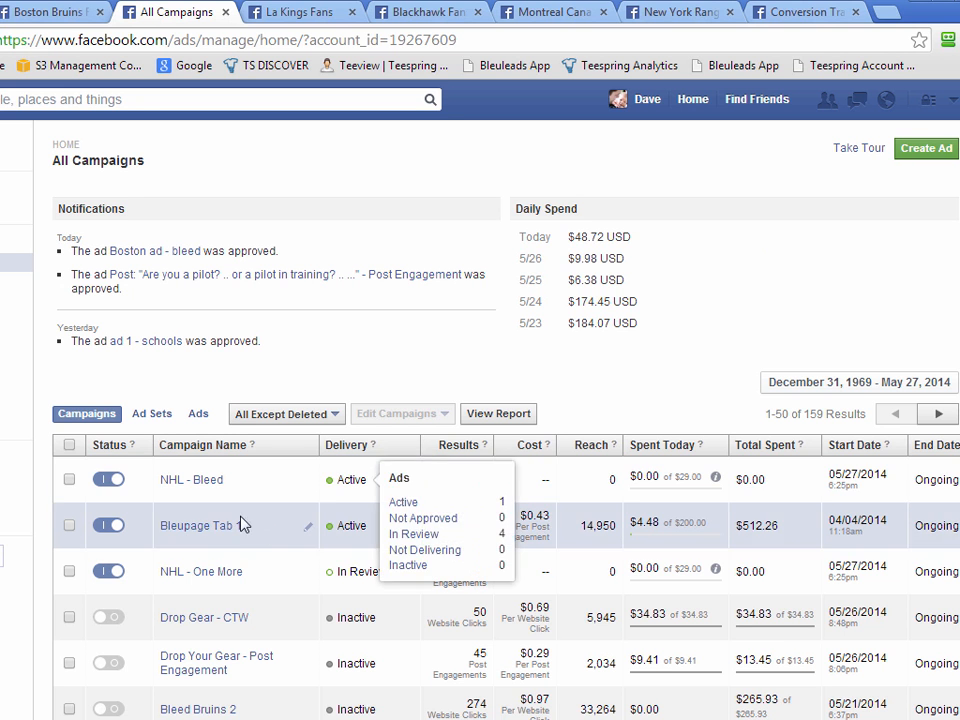
pyautogui.click(203, 481)
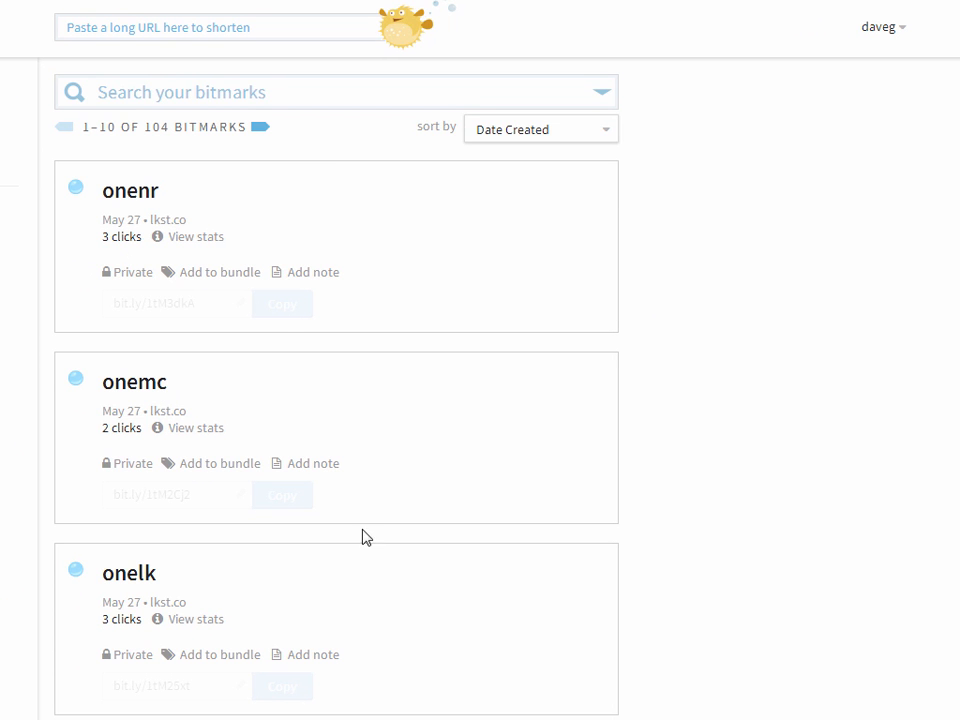
# Review the click counts of the newest one- and bleed- tracking links in the Bitly bitmarks list, from onenr down to bleedbh.
pyautogui.scroll(-8, 756, 588)
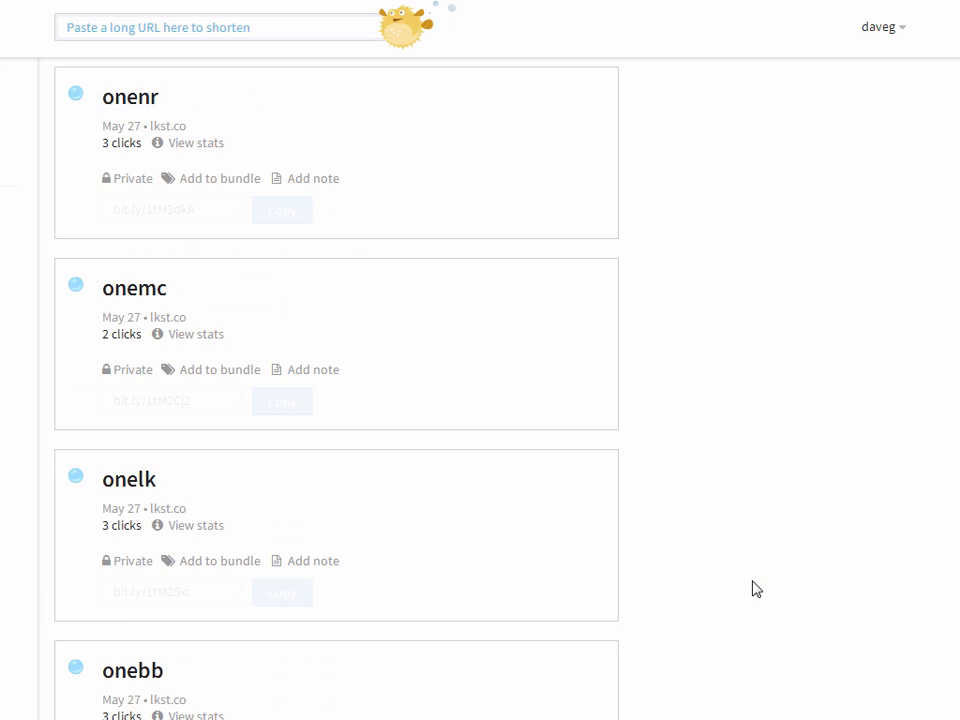
pyautogui.scroll(-7, 746, 547)
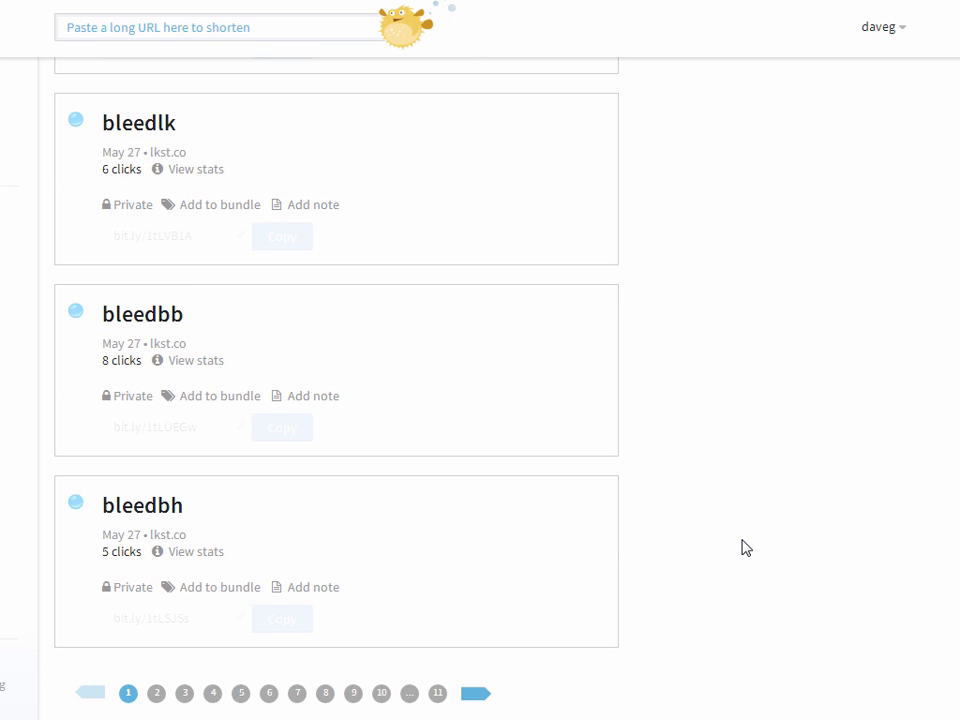
pyautogui.scroll(15, 677, 418)
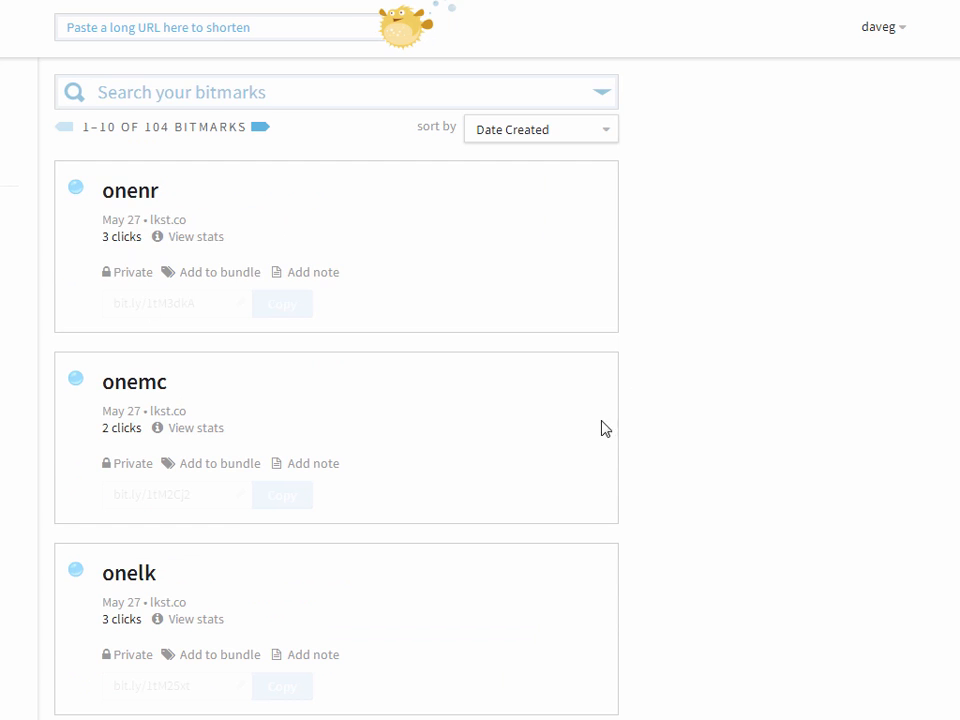
pyautogui.scroll(-1, 480, 400)
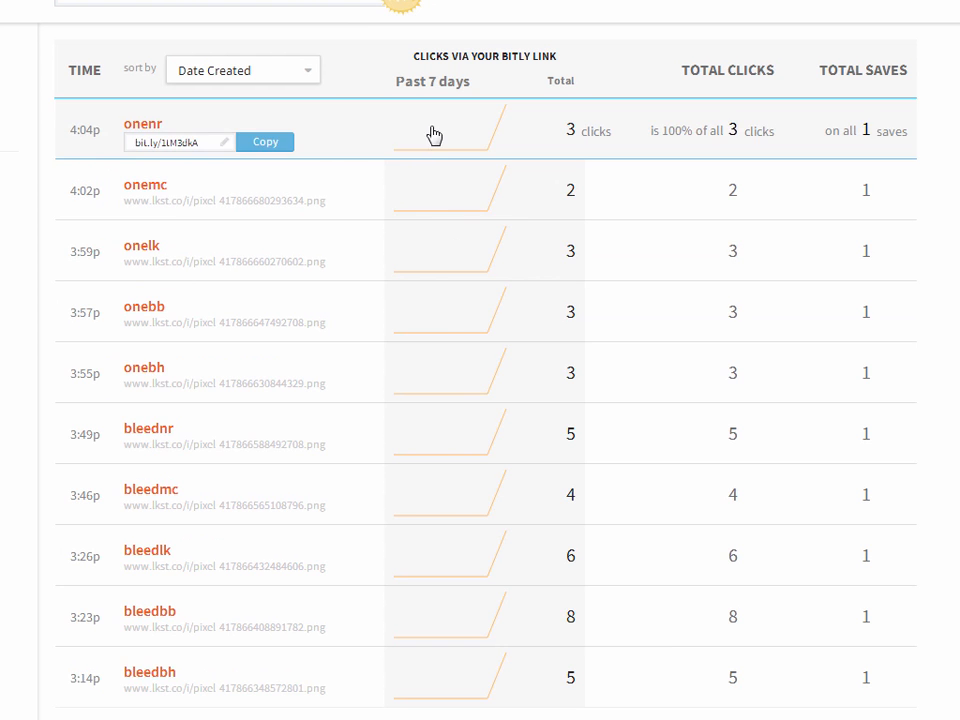
# Open the Bitly stats and compare the past 7 days' clicks and total clicks for the one- and bleed- links.
pyautogui.scroll(-3, 836, 546)
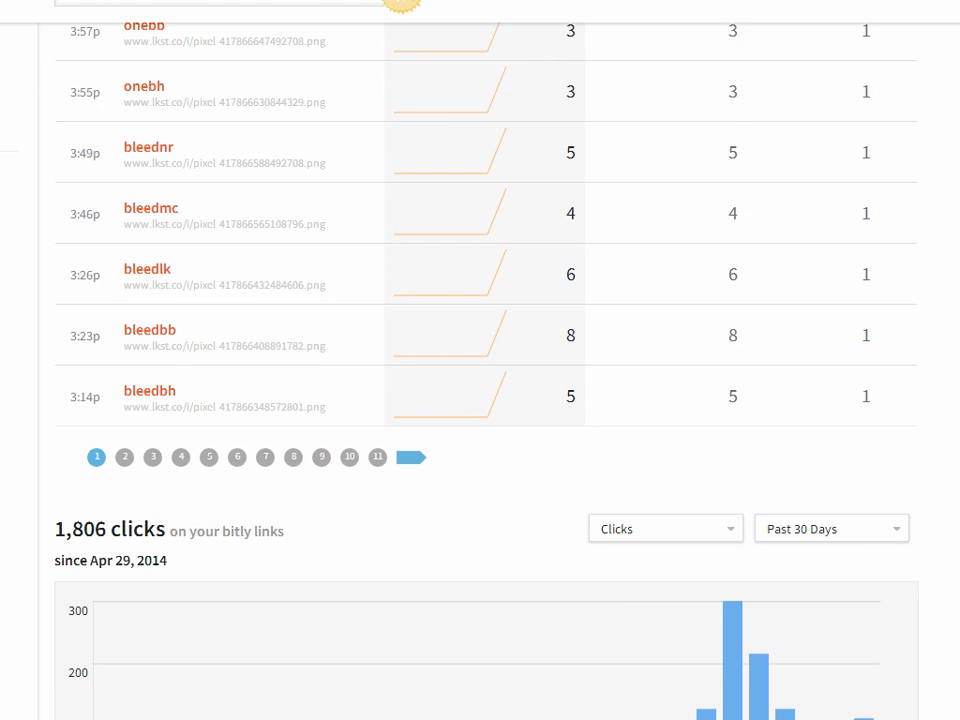
pyautogui.scroll(2, 885, 542)
pyautogui.scroll(1, 784, 681)
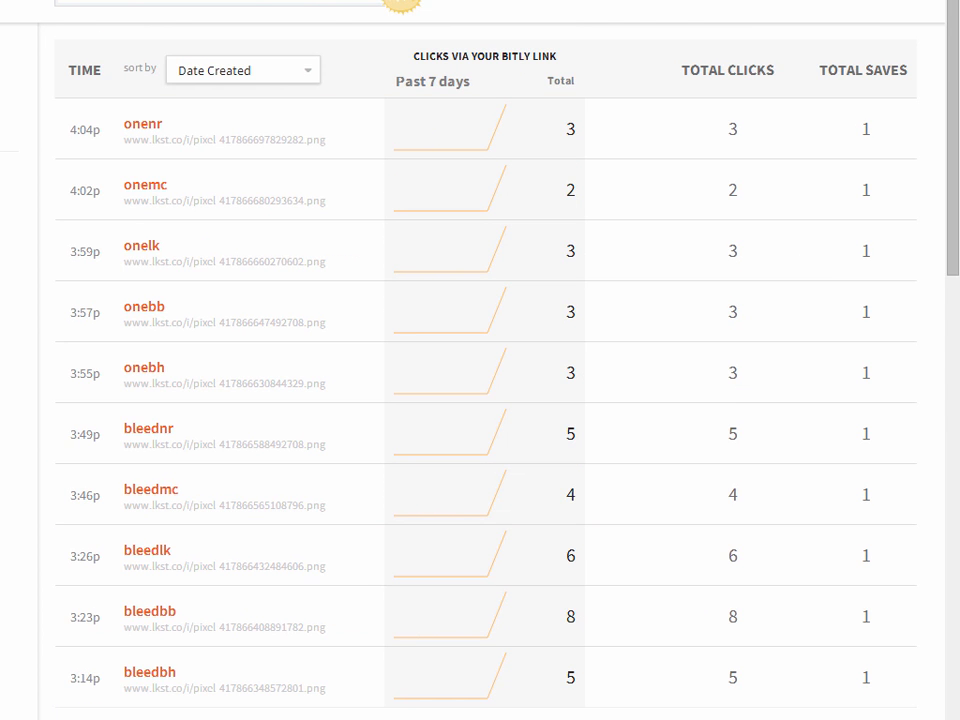
pyautogui.hscroll(-3, 672, 207)
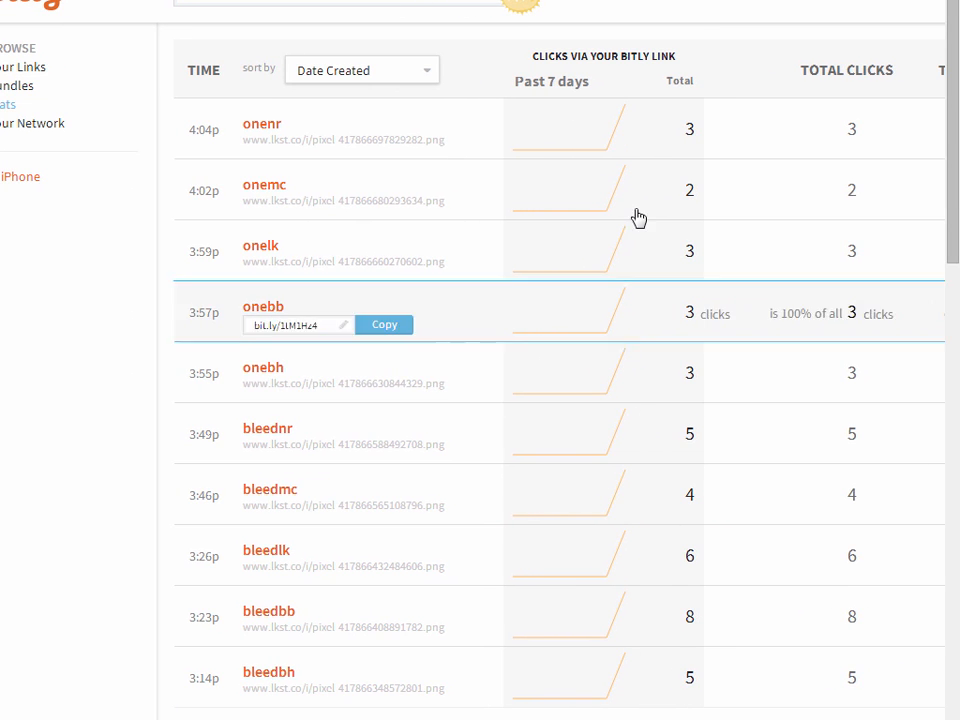
pyautogui.scroll(-1, 812, 420)
pyautogui.scroll(1, 816, 492)
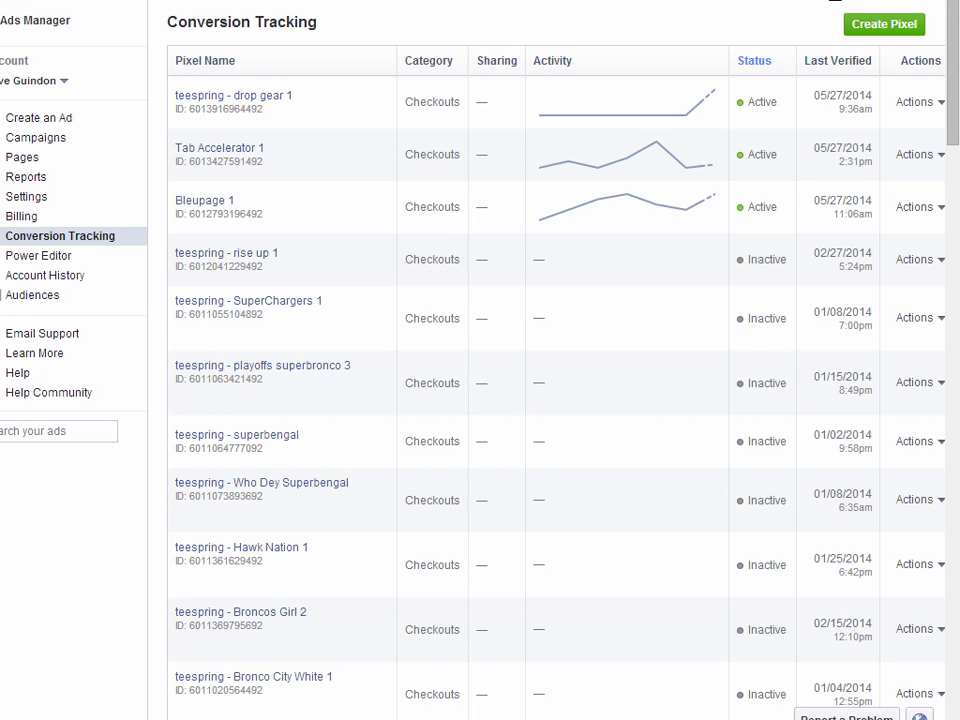
# Switch to Facebook Ads Manager, check the account notifications for ad approval, and return to the NHL campaigns in Power Editor.
pyautogui.click(834, 2)
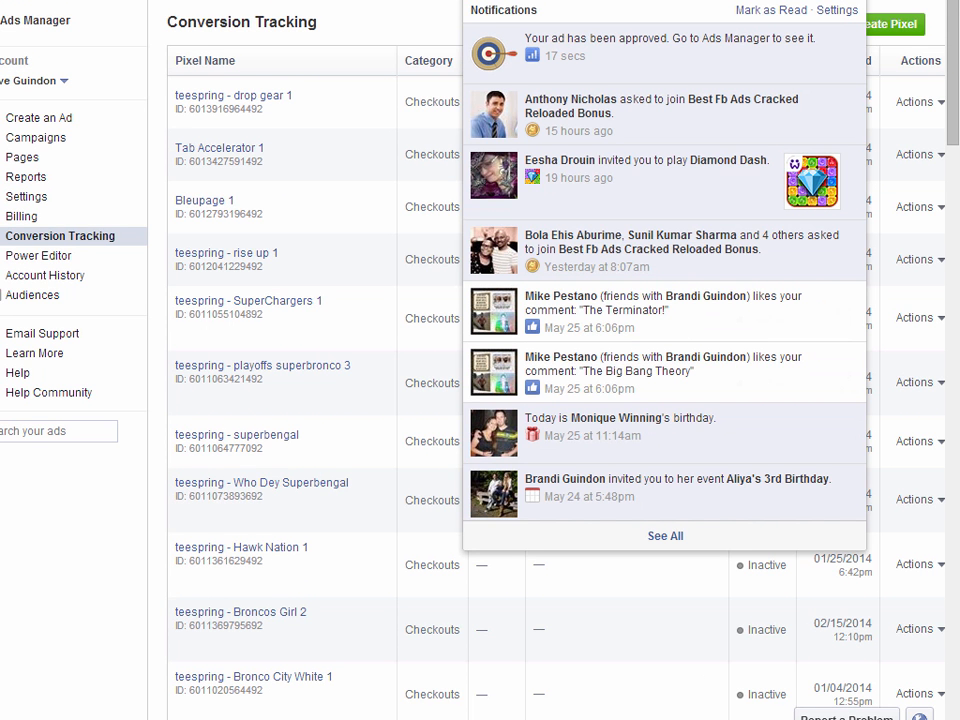
pyautogui.press('Escape')
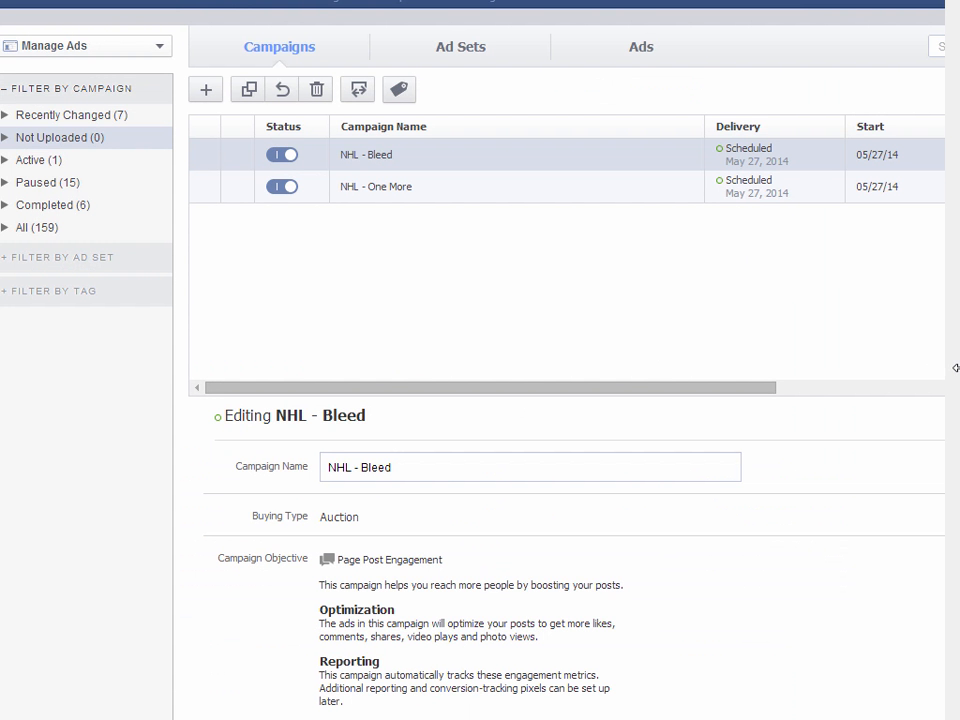
pyautogui.moveTo(955, 368); pyautogui.dragTo(959, 368)
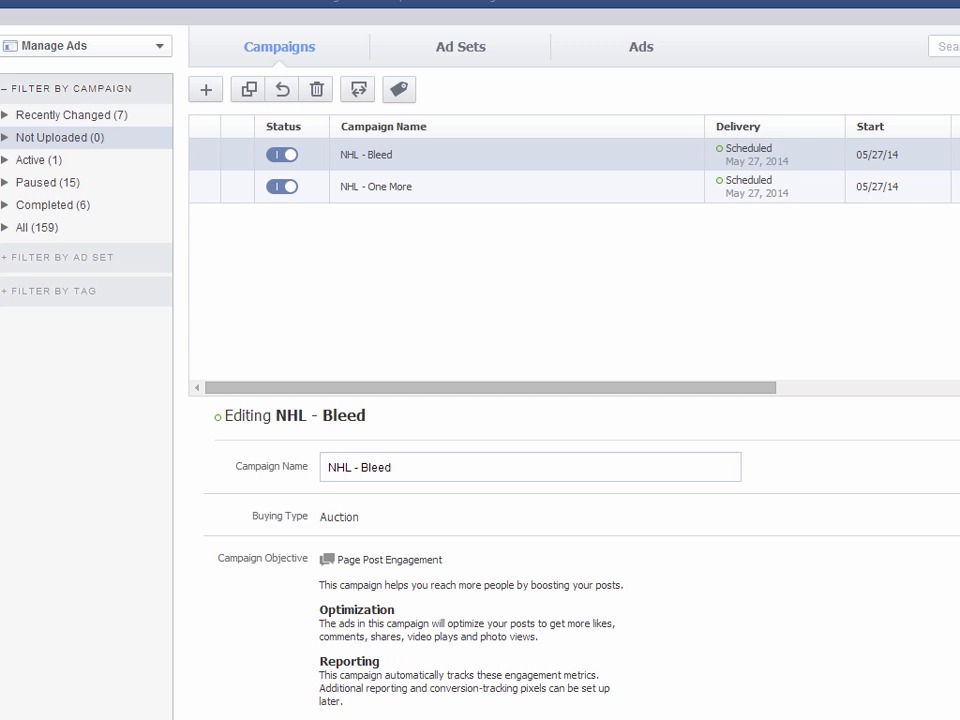